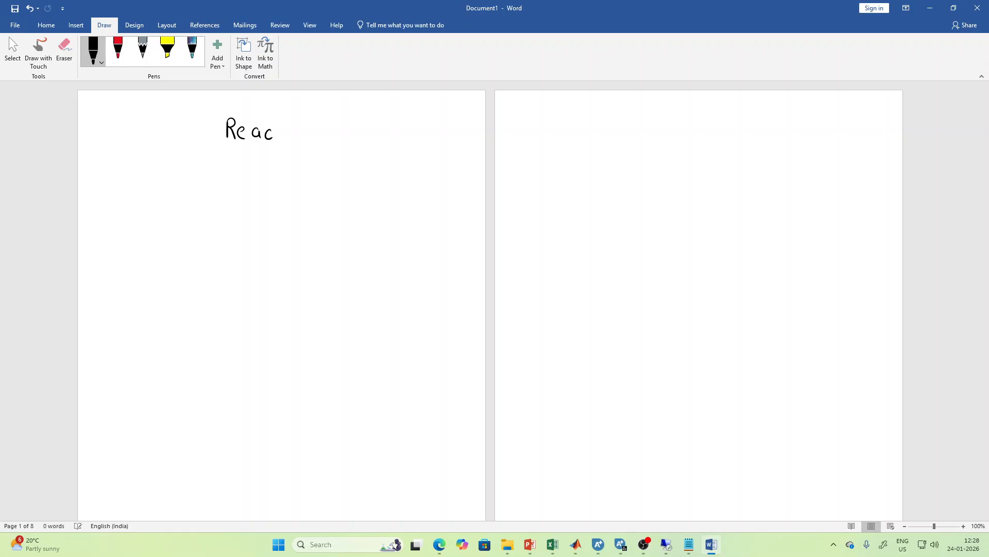
Complete the handwritten title "Reactor design" on the first page and underline it.
drag(274, 130, 291, 127)
drag(297, 127, 333, 134)
mouse_move(338, 118)
mouse_down()
mouse_move(339, 134)
mouse_move(350, 131)
mouse_up()
mouse_move(360, 123)
mouse_down()
mouse_move(354, 134)
mouse_move(368, 138)
mouse_up()
drag(382, 126, 393, 132)
drag(226, 148, 403, 141)
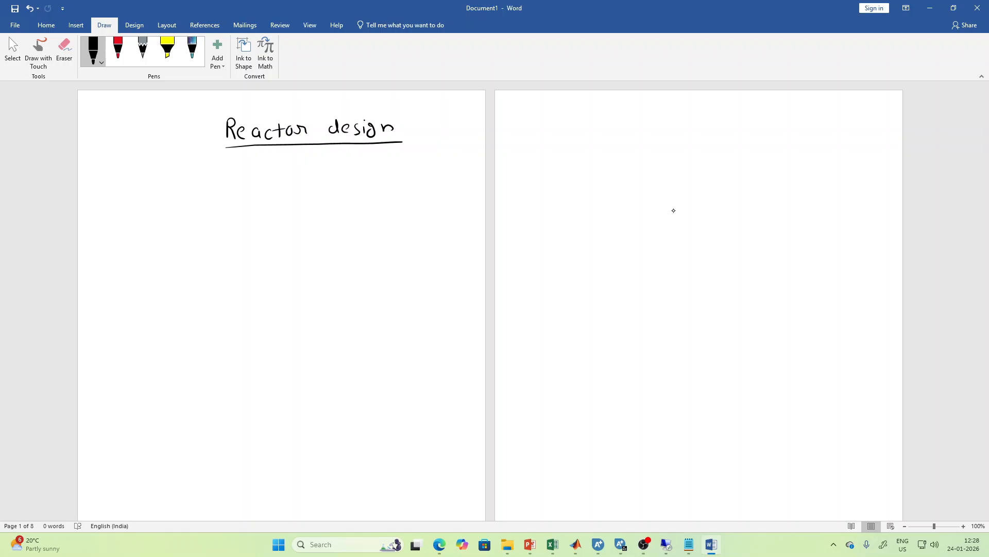
Handwrite the main reaction "Benzene + Propylene → Cumene" in black ink below the title.
drag(183, 186, 184, 200)
key(ctrl+z)
drag(175, 193, 175, 206)
drag(174, 192, 176, 206)
drag(189, 203, 194, 206)
drag(197, 200, 207, 205)
drag(210, 200, 231, 205)
drag(236, 207, 244, 207)
drag(246, 202, 267, 205)
drag(261, 199, 283, 205)
drag(283, 191, 297, 195)
drag(302, 195, 312, 201)
mouse_move(322, 196)
mouse_down()
mouse_move(326, 208)
mouse_move(343, 193)
mouse_up()
drag(346, 200, 367, 199)
drag(380, 196, 409, 194)
mouse_move(402, 190)
mouse_down()
mouse_move(403, 198)
mouse_move(485, 189)
mouse_up()
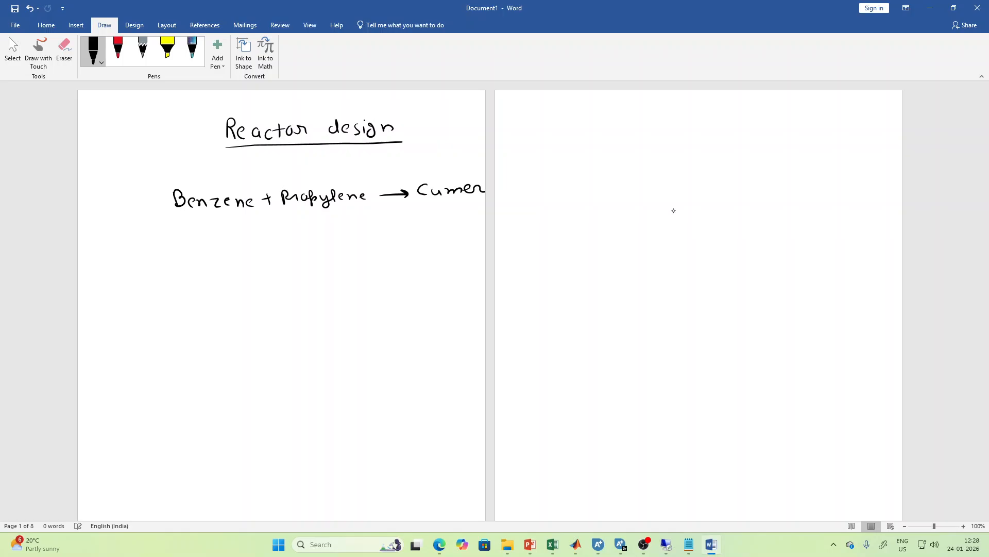
key(ctrl+z)
drag(461, 192, 486, 197)
Label the species in the first reaction with their carbon numbers: C6 for benzene, C3 for propylene and C9 for cumene.
drag(208, 222, 216, 236)
drag(317, 219, 319, 229)
drag(325, 225, 326, 236)
mouse_move(460, 211)
mouse_down()
mouse_move(451, 219)
mouse_move(460, 222)
mouse_up()
drag(470, 220, 463, 232)
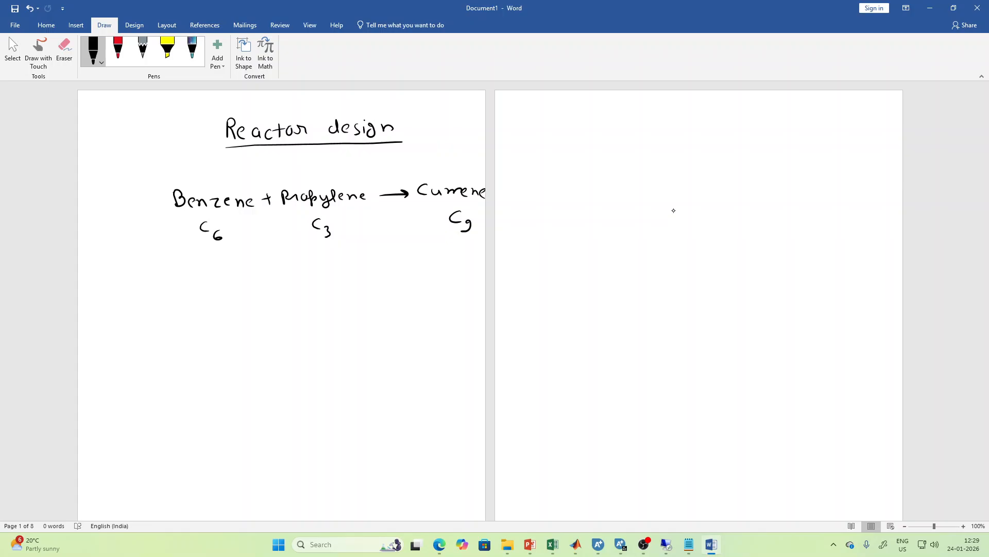
Handwrite the reactant side of the second reaction, "Cumene + Propylene", followed by a reaction arrow.
mouse_move(179, 291)
mouse_down()
mouse_move(178, 302)
mouse_move(206, 300)
mouse_up()
drag(211, 292, 218, 301)
drag(221, 297, 249, 290)
mouse_move(244, 286)
mouse_down()
mouse_move(243, 298)
mouse_move(264, 295)
mouse_up()
drag(265, 283, 289, 298)
drag(288, 284, 303, 289)
mouse_move(307, 281)
mouse_down()
mouse_move(304, 298)
mouse_move(315, 281)
mouse_move(333, 283)
mouse_up()
drag(331, 285, 338, 284)
mouse_move(350, 282)
mouse_down()
mouse_move(379, 280)
mouse_move(368, 287)
mouse_up()
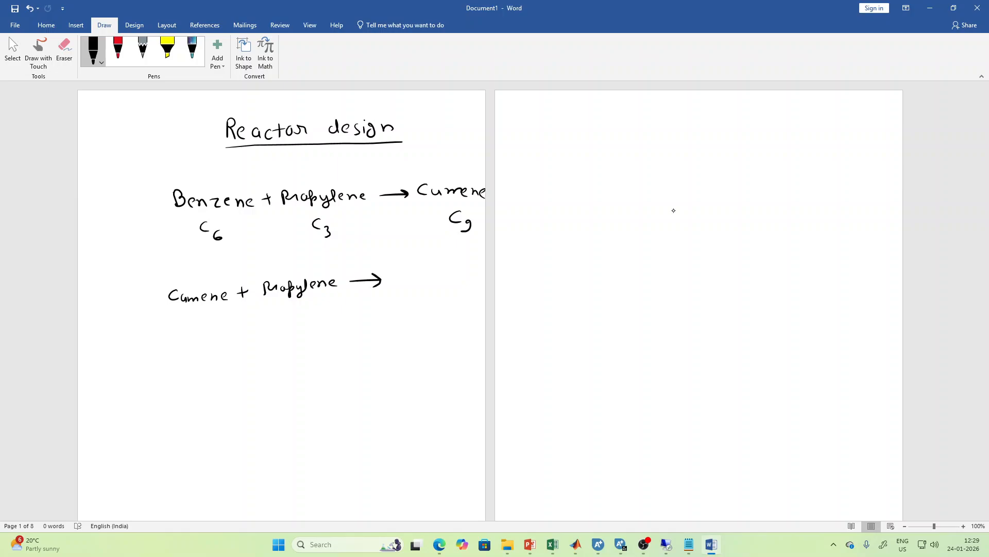
Write the second reaction's product as "diisopropyl benzene" and label it C12 underneath.
drag(396, 277, 392, 285)
mouse_move(399, 272)
mouse_down()
mouse_move(398, 285)
mouse_move(415, 285)
mouse_move(414, 274)
mouse_up()
mouse_move(424, 275)
mouse_down()
mouse_move(419, 285)
mouse_move(484, 272)
mouse_up()
mouse_move(401, 298)
mouse_down()
mouse_move(400, 308)
mouse_move(443, 308)
mouse_up()
drag(447, 301, 470, 303)
drag(420, 330, 427, 346)
drag(430, 337, 440, 345)
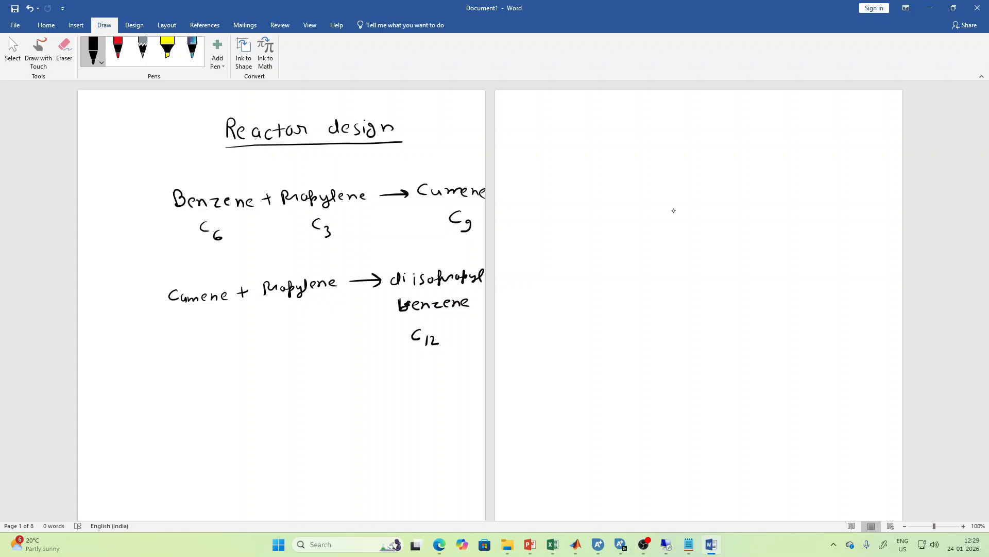
Annotate cumene as "main" and bracket the C12 product with the note "side reaction".
mouse_move(442, 172)
mouse_down()
mouse_move(441, 184)
mouse_move(453, 158)
mouse_move(465, 159)
mouse_up()
drag(469, 158, 477, 155)
drag(396, 349, 451, 344)
mouse_move(426, 359)
mouse_down()
mouse_move(394, 394)
mouse_move(407, 394)
mouse_up()
drag(417, 385, 419, 393)
mouse_move(426, 389)
mouse_down()
mouse_move(437, 391)
mouse_move(406, 418)
mouse_up()
drag(407, 412, 444, 414)
mouse_move(451, 402)
mouse_down()
mouse_move(453, 415)
mouse_move(456, 406)
mouse_up()
drag(458, 408, 467, 411)
drag(470, 411, 477, 408)
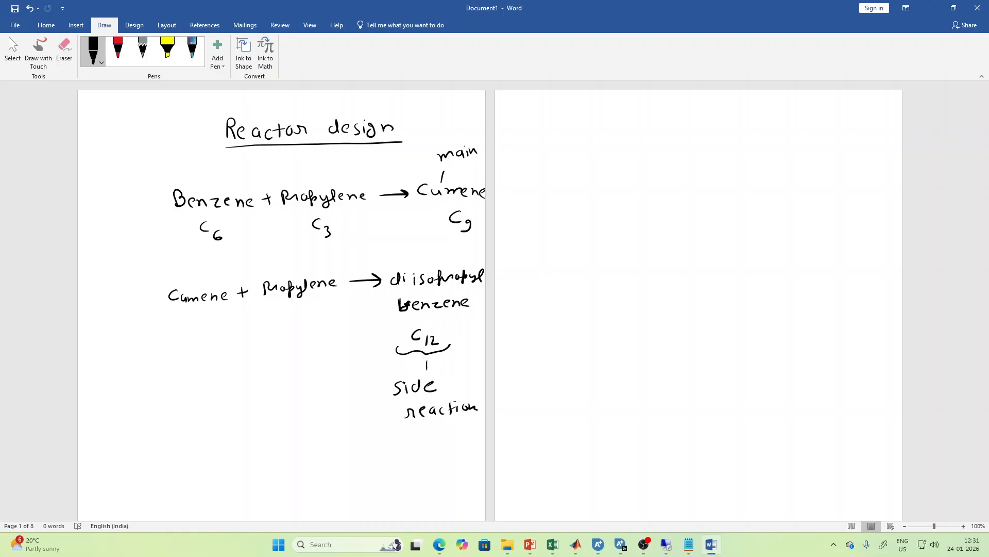
Switch to the Reactor Design_Cumene file in Aspen Plus and review its component list and property method settings.
mouse_move(602, 542)
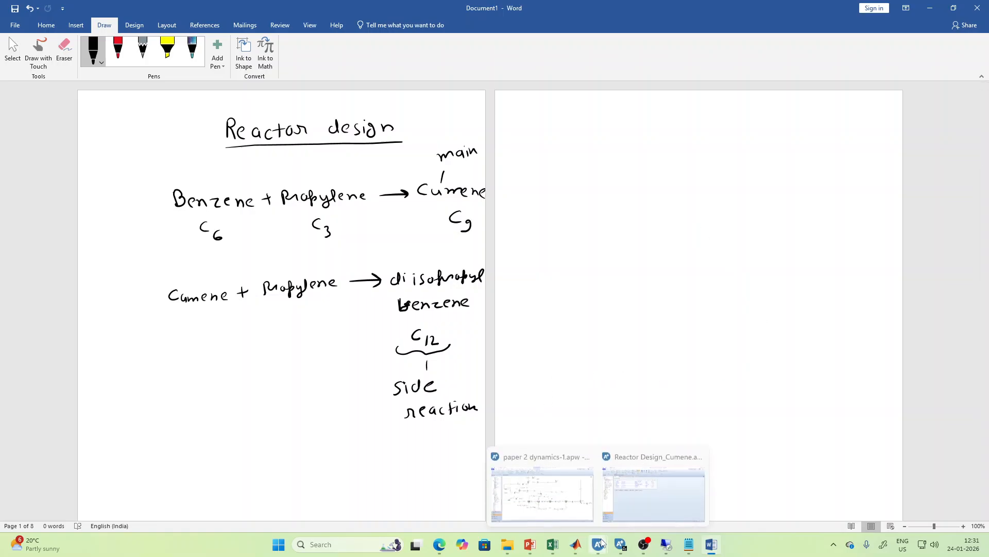
click(649, 480)
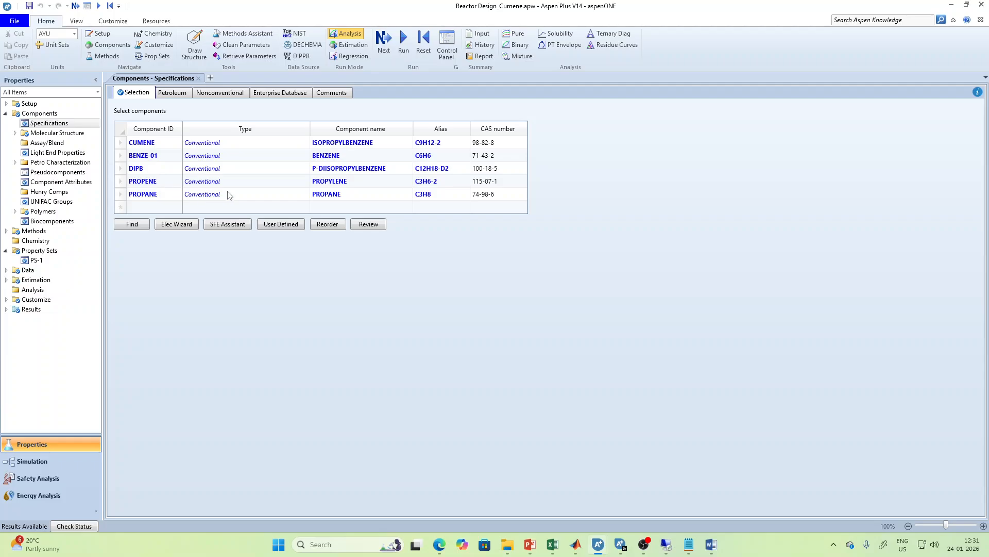
click(58, 232)
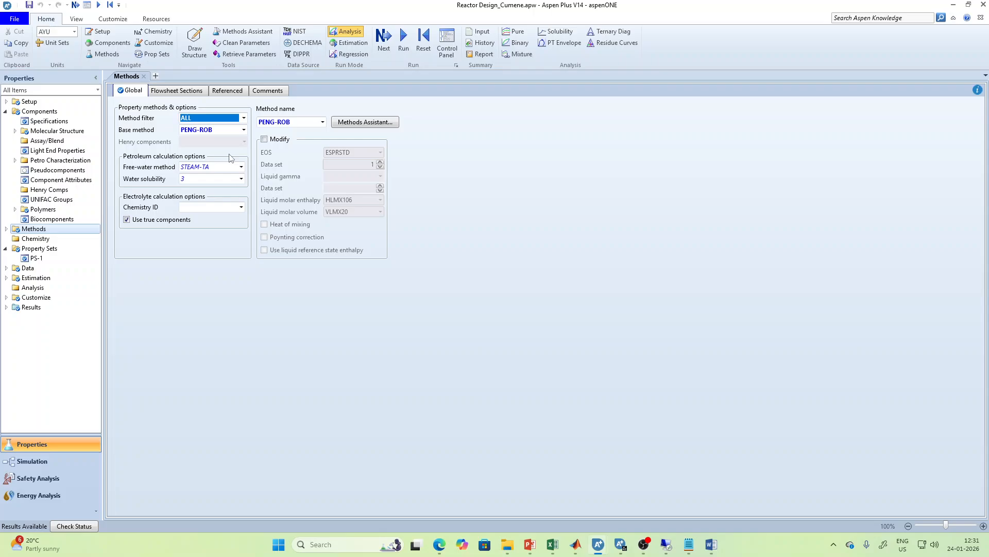
click(5, 248)
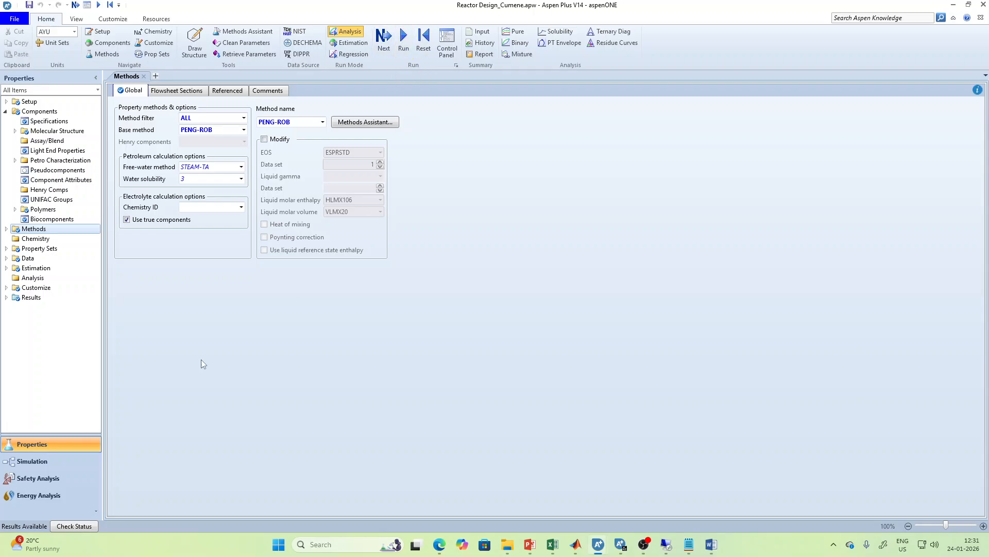
Show the simulation flowsheet and review the TOTALC6 feed stream's conditions and composition.
click(46, 463)
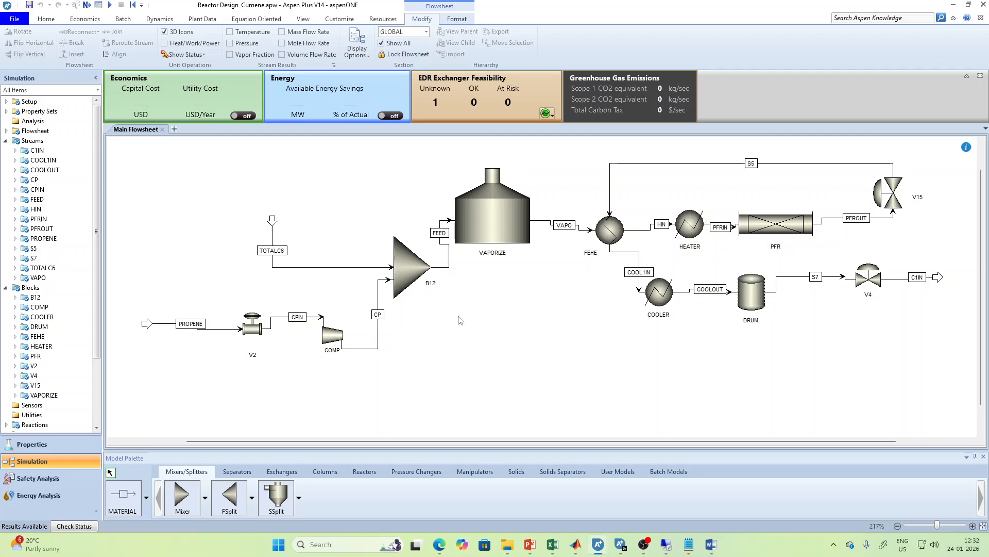
double_click(327, 268)
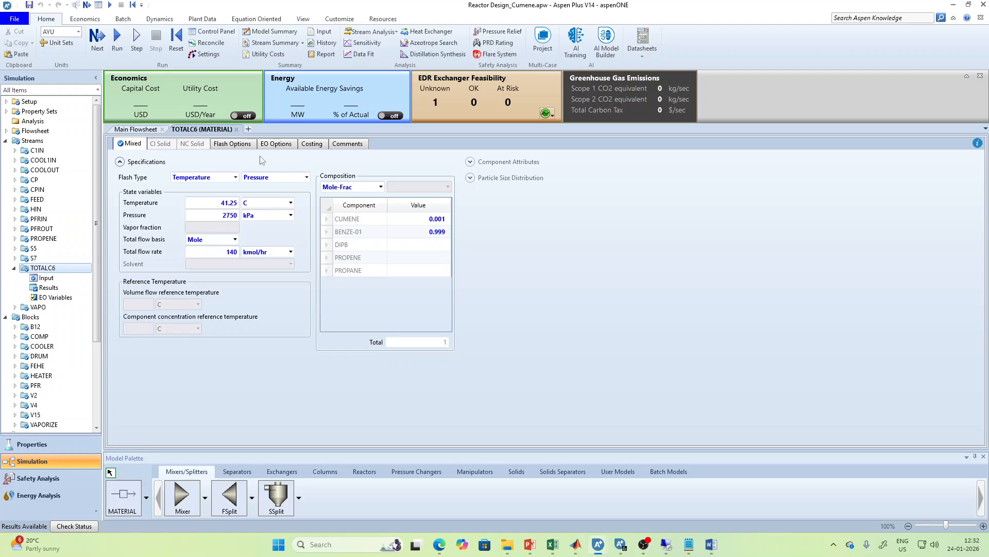
click(135, 129)
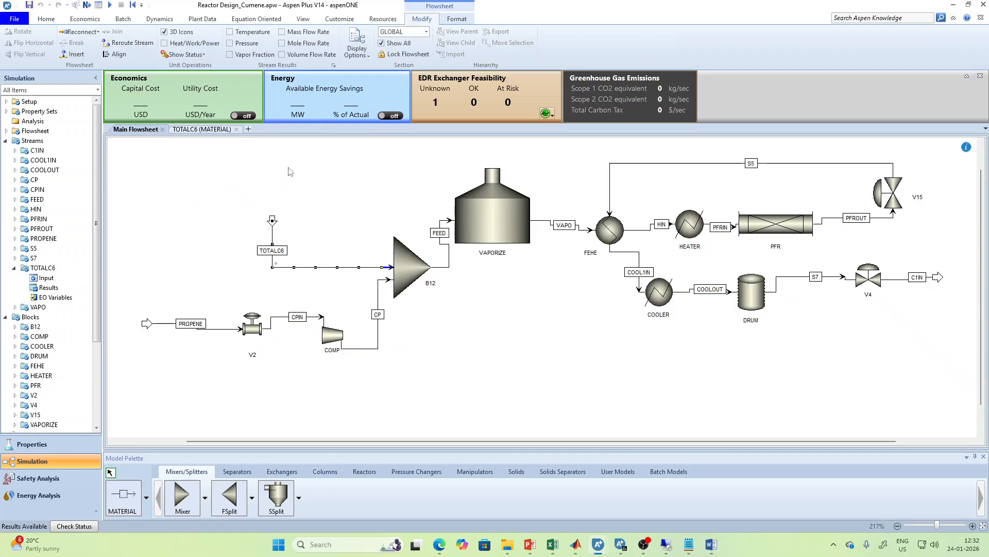
click(205, 131)
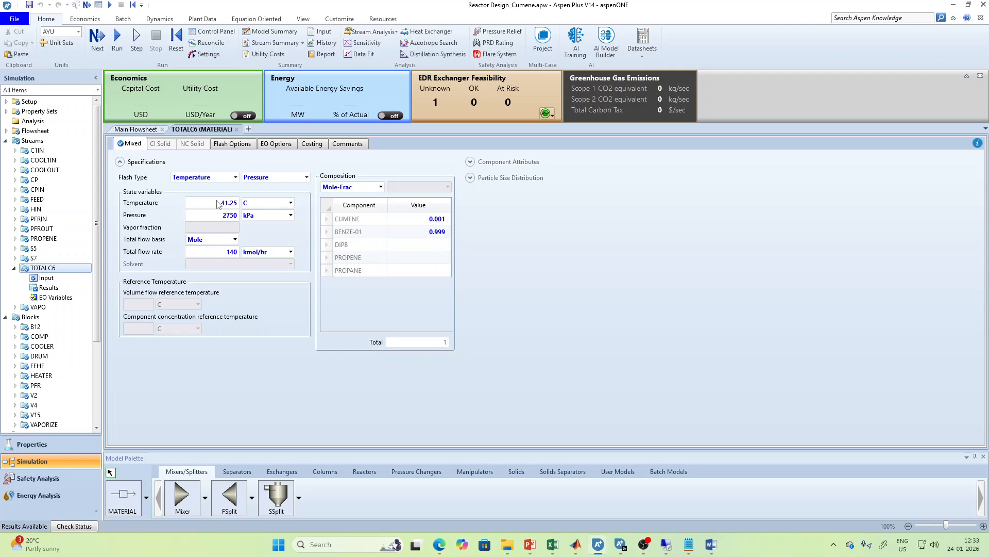
click(237, 129)
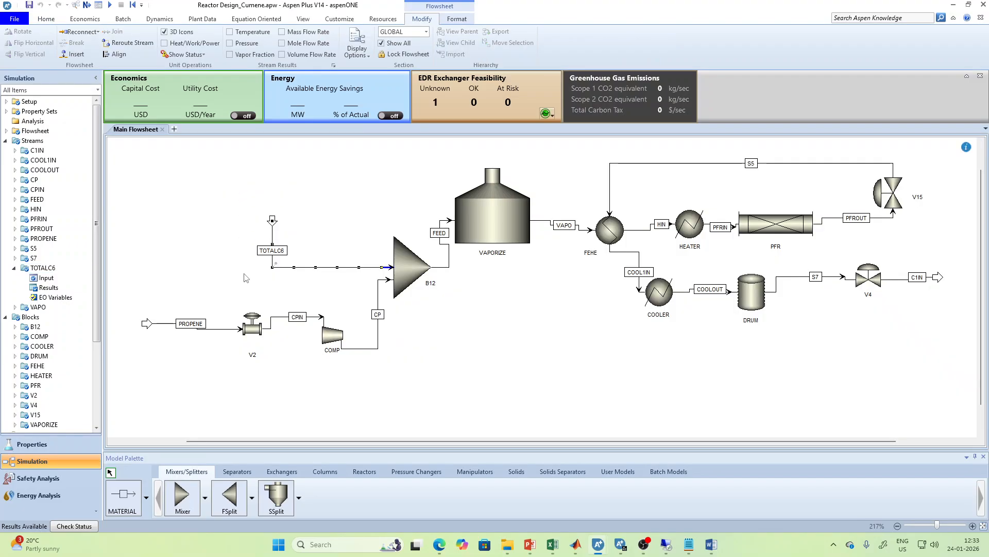
Review the PROPENE feed stream's temperature, pressure, flow rate and composition, and return to the main flowsheet.
double_click(215, 328)
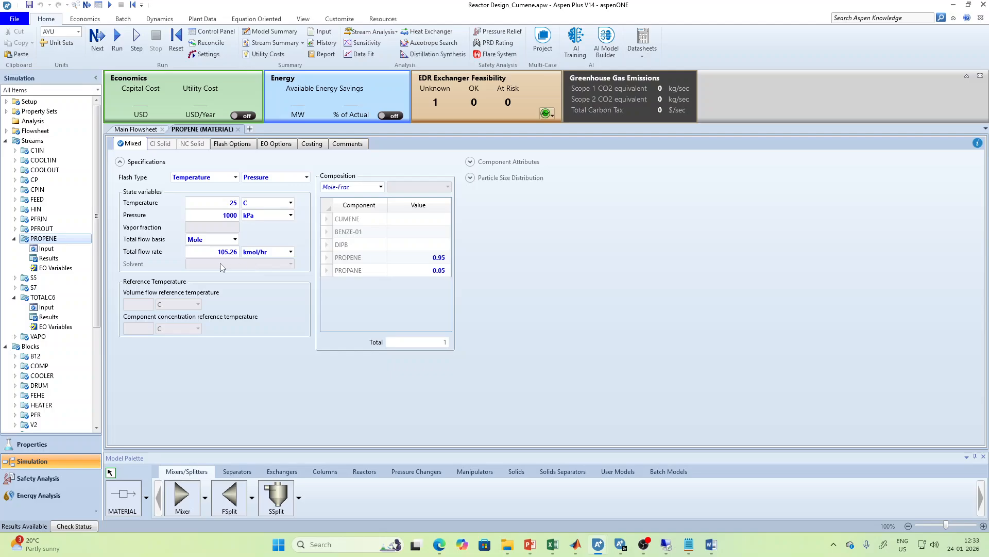
mouse_move(211, 265)
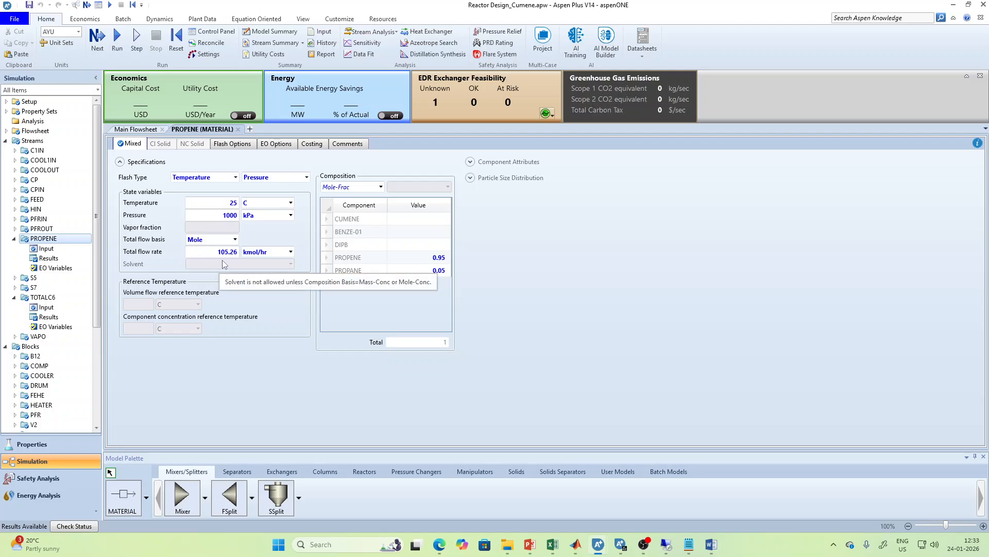
mouse_move(197, 232)
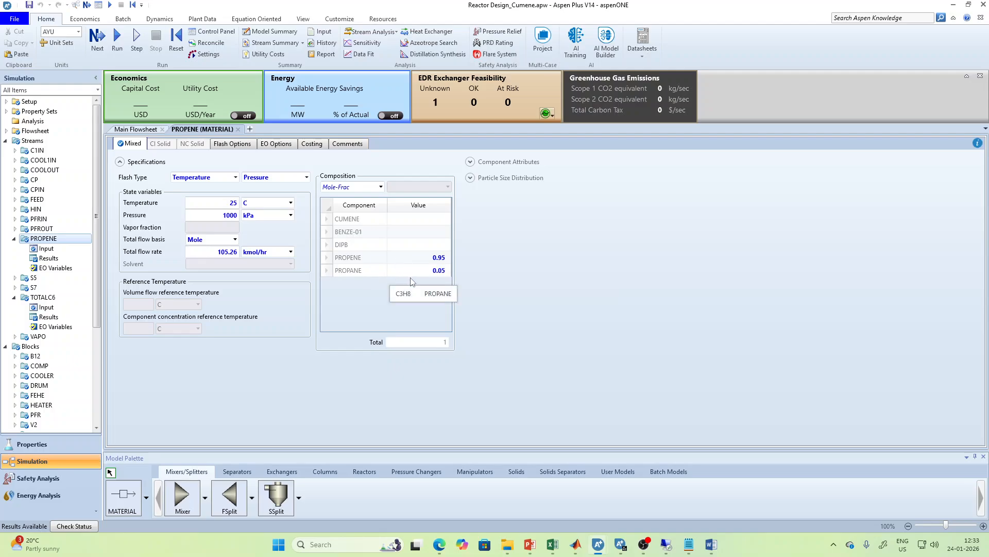
click(238, 129)
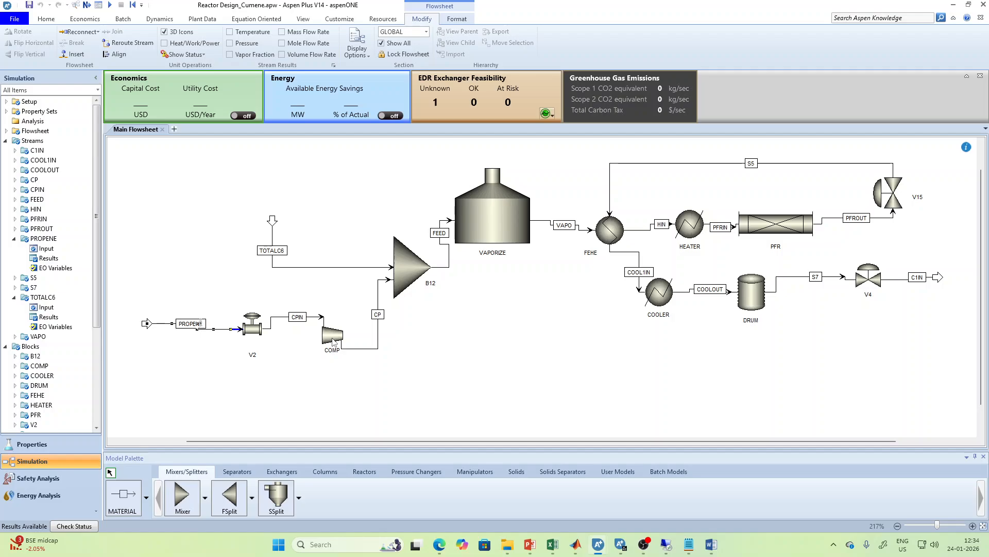
Review the outlet specification of the COMP compressor and the flash specifications of the VAPORIZE block.
double_click(334, 342)
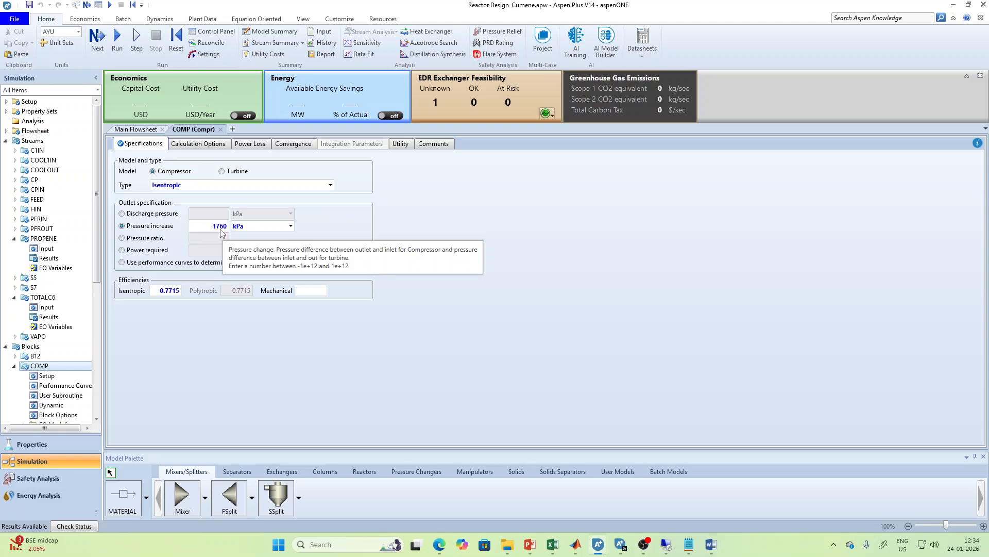
click(220, 130)
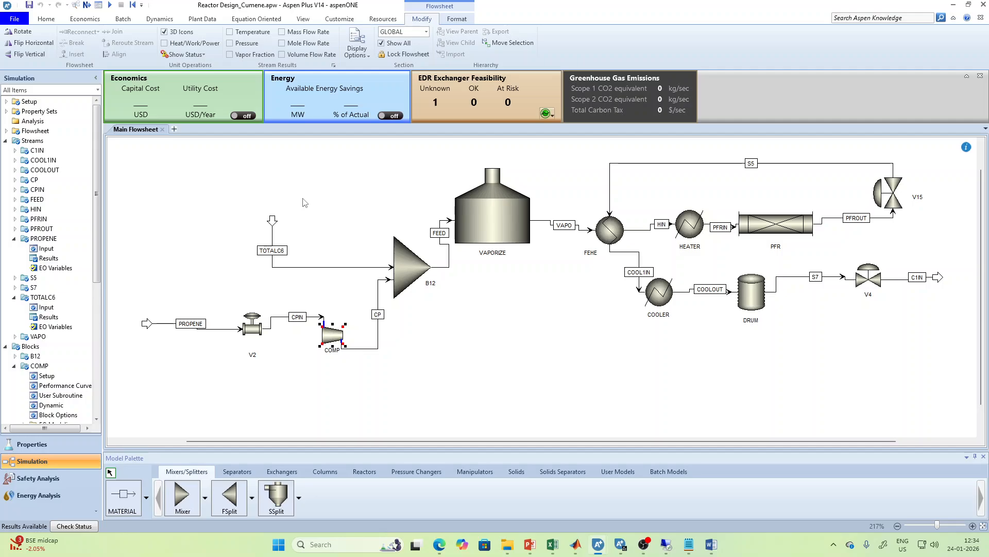
double_click(501, 236)
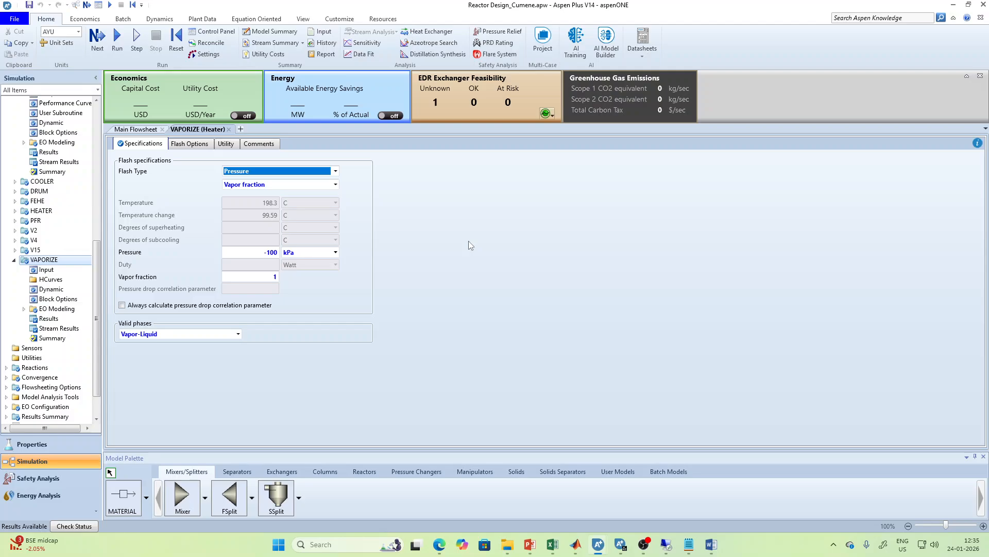
click(136, 129)
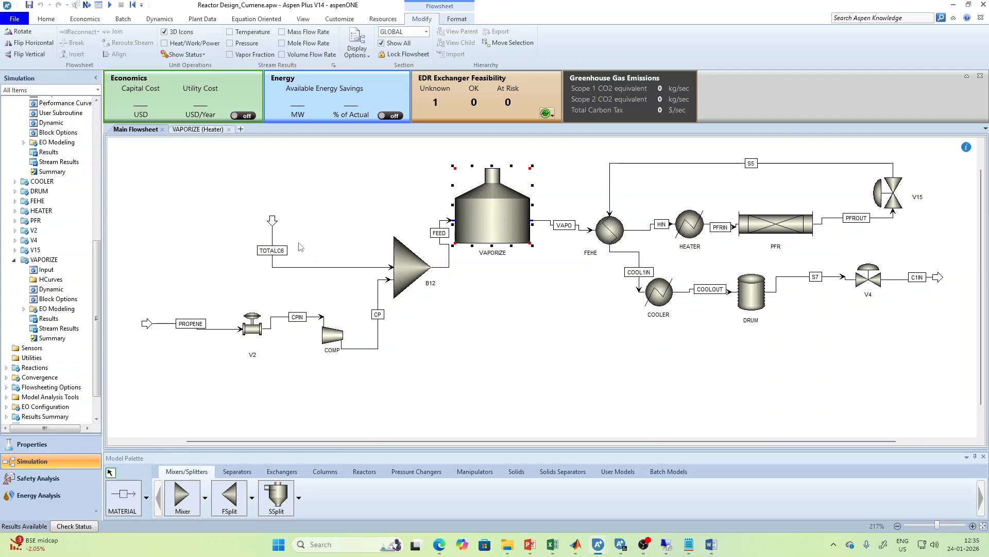
double_click(488, 228)
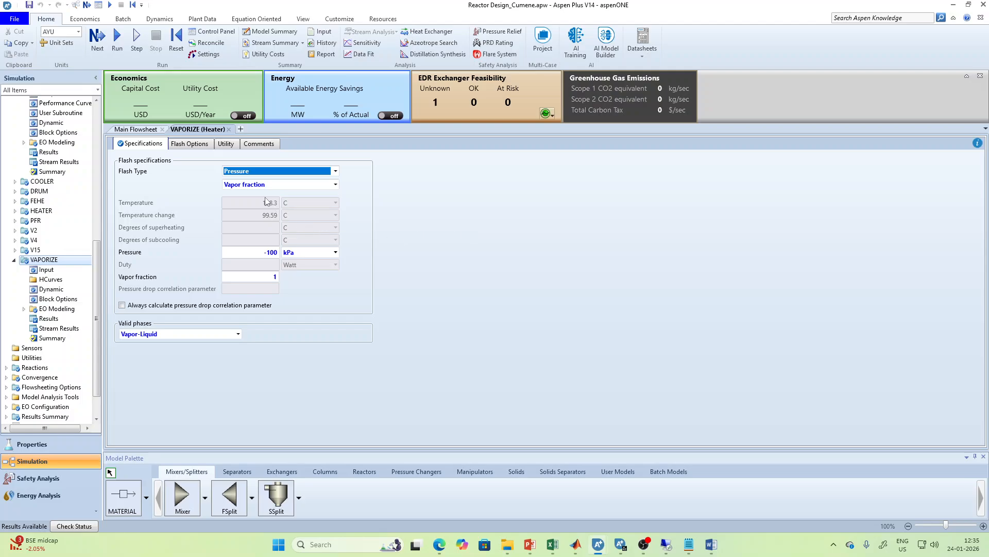
Change the VAPORIZE block's valid phases to Vapor-Only, and set them back to Vapor-Liquid.
click(179, 335)
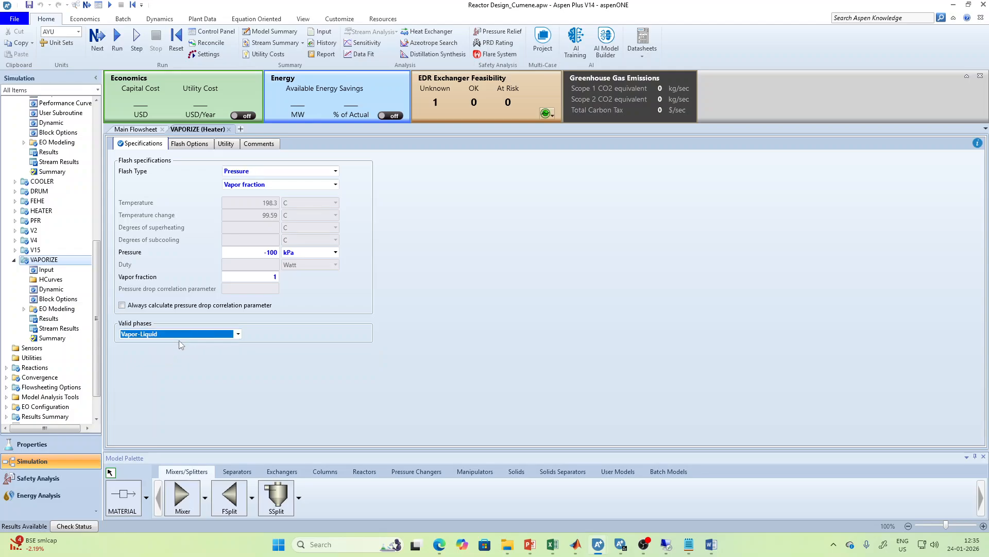
click(175, 335)
click(174, 344)
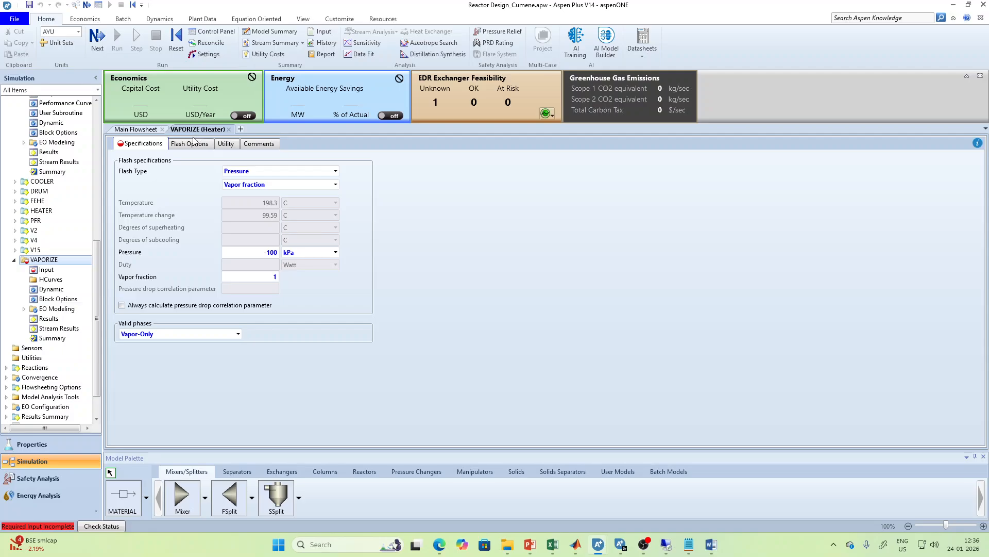
click(227, 335)
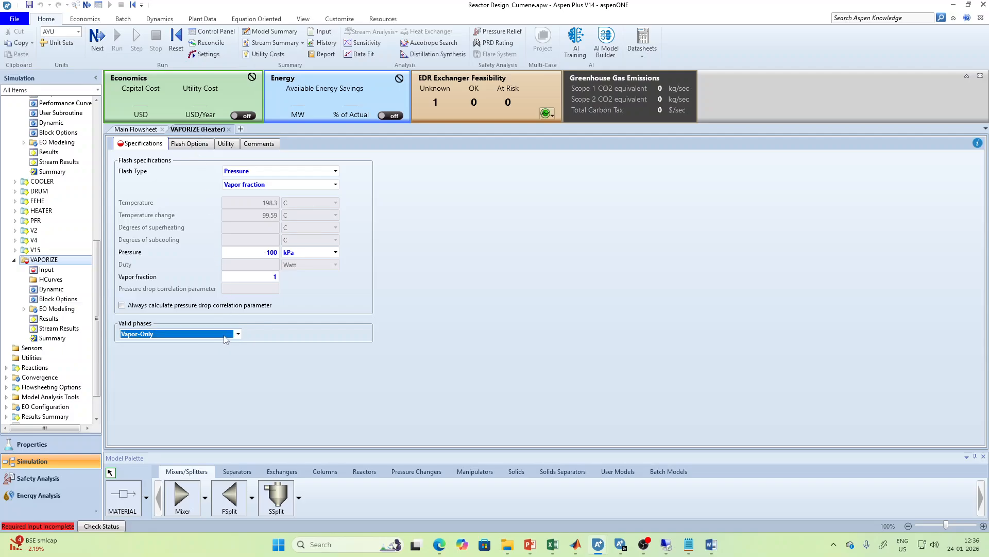
click(226, 339)
click(193, 372)
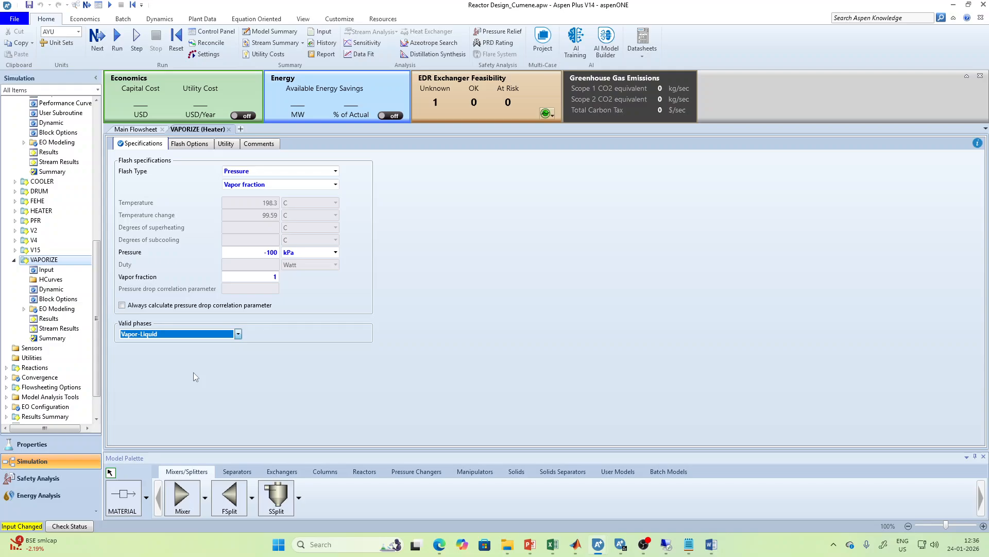
click(265, 363)
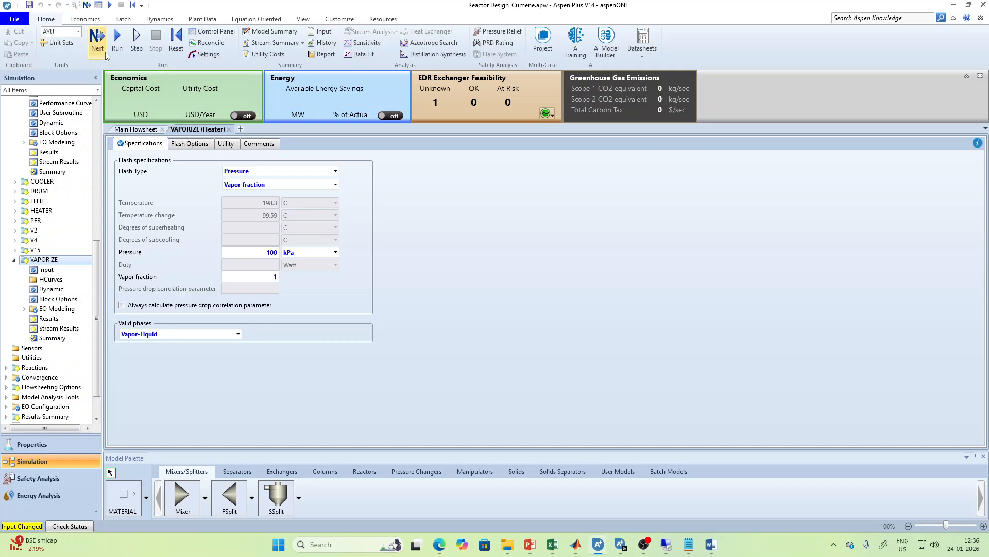
Run the simulation and close the VAPORIZE block's form.
click(118, 39)
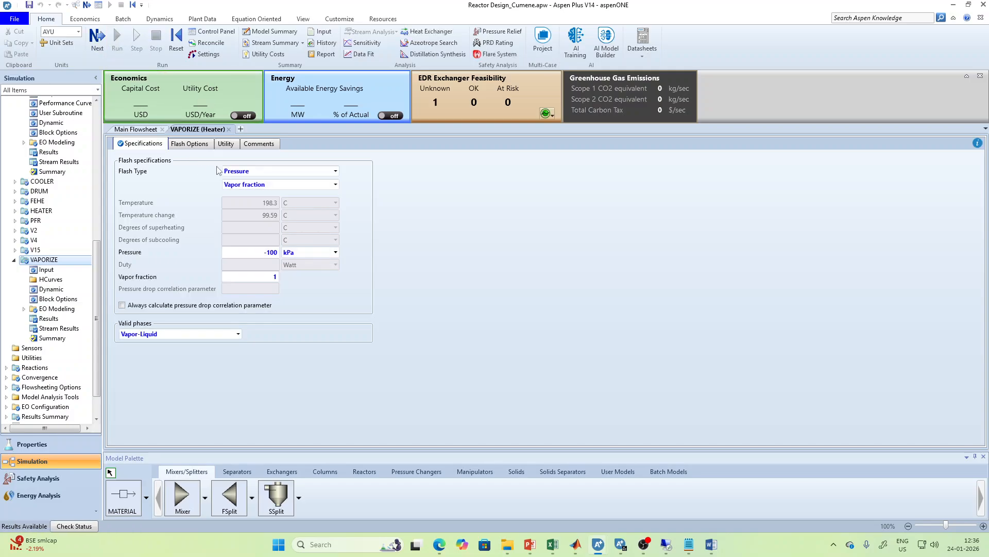
click(229, 129)
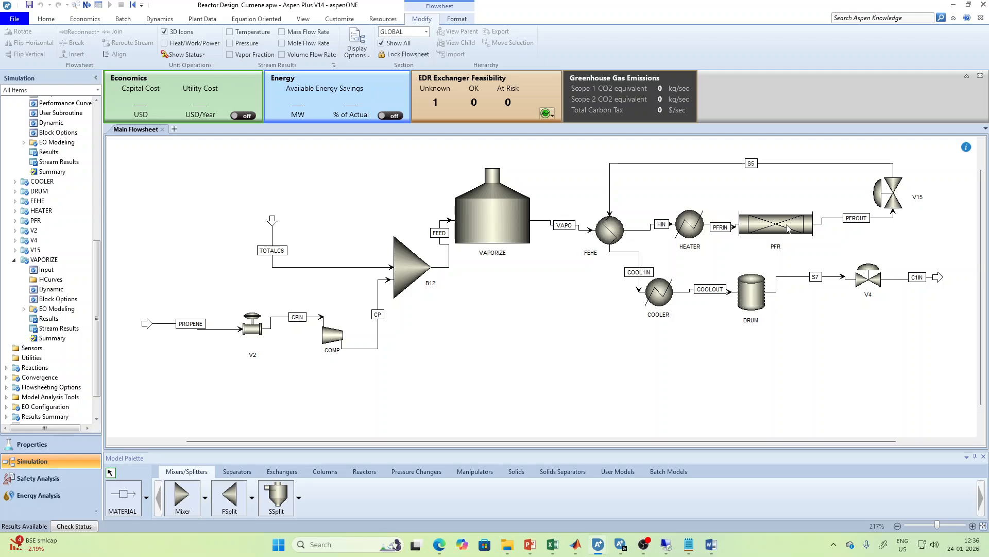
Review the flash specifications of the HEATER block and the exchanger specification of the FEHE heat exchanger.
click(610, 185)
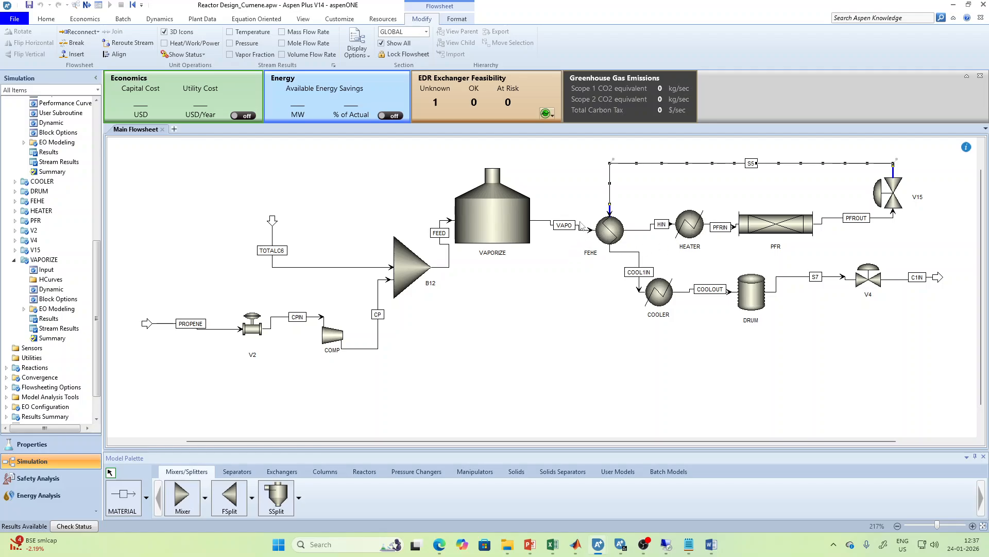
double_click(690, 227)
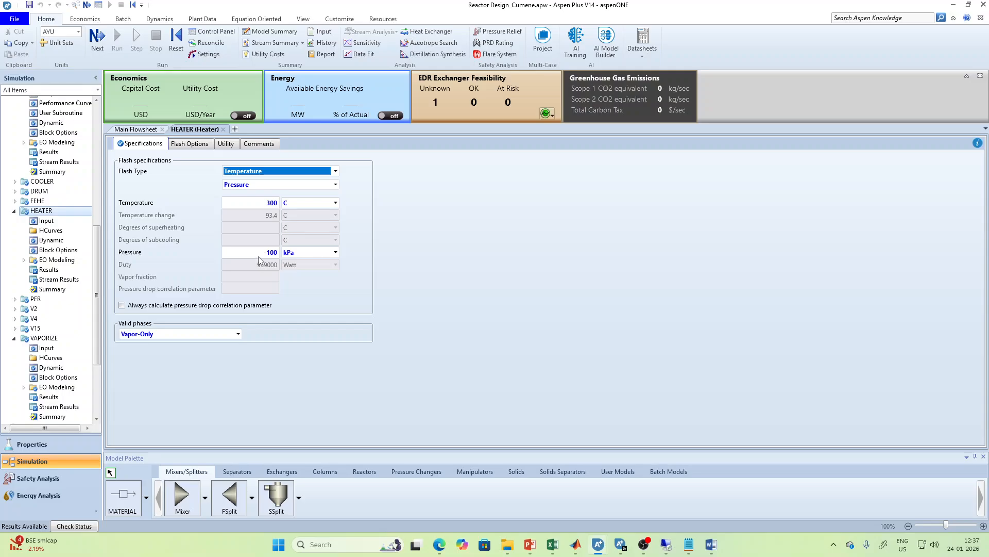
click(223, 130)
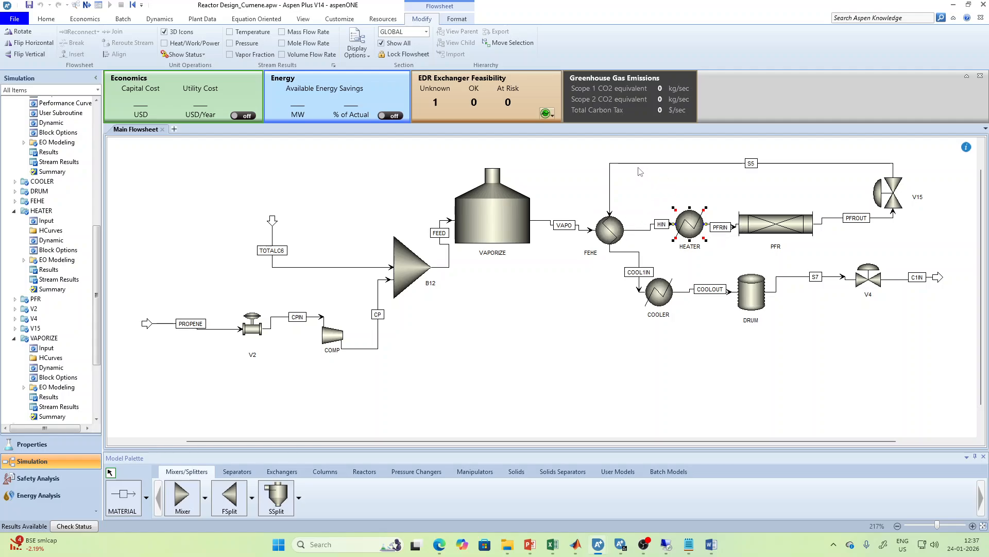
double_click(611, 231)
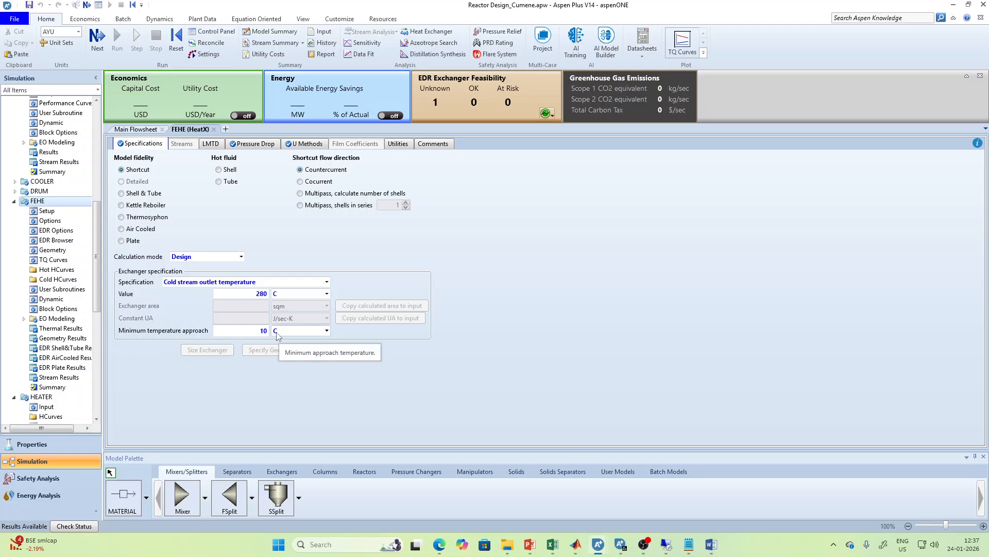
Close the FEHE form and place a new HeatX exchanger block in the empty flowsheet area below FEHE.
click(213, 130)
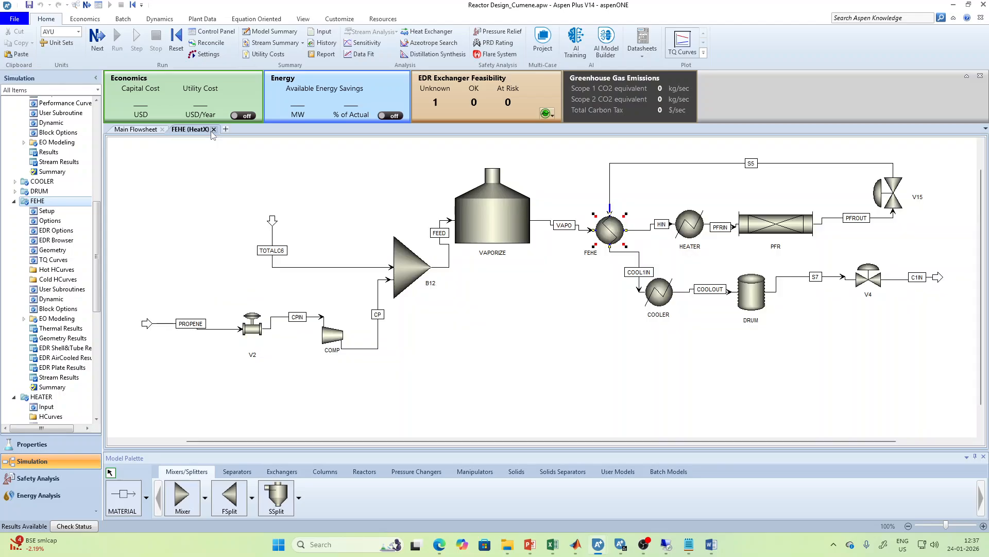
click(610, 230)
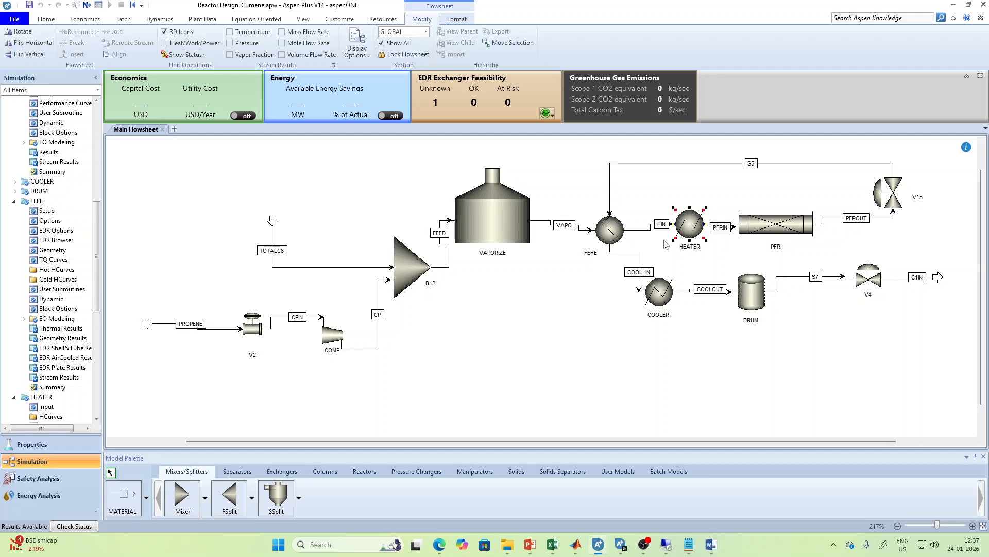
click(282, 471)
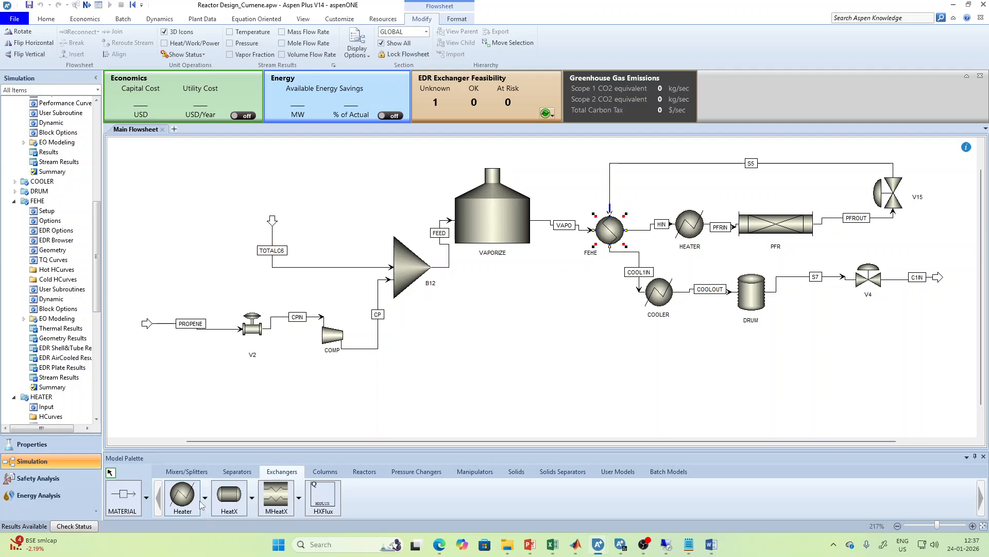
click(253, 497)
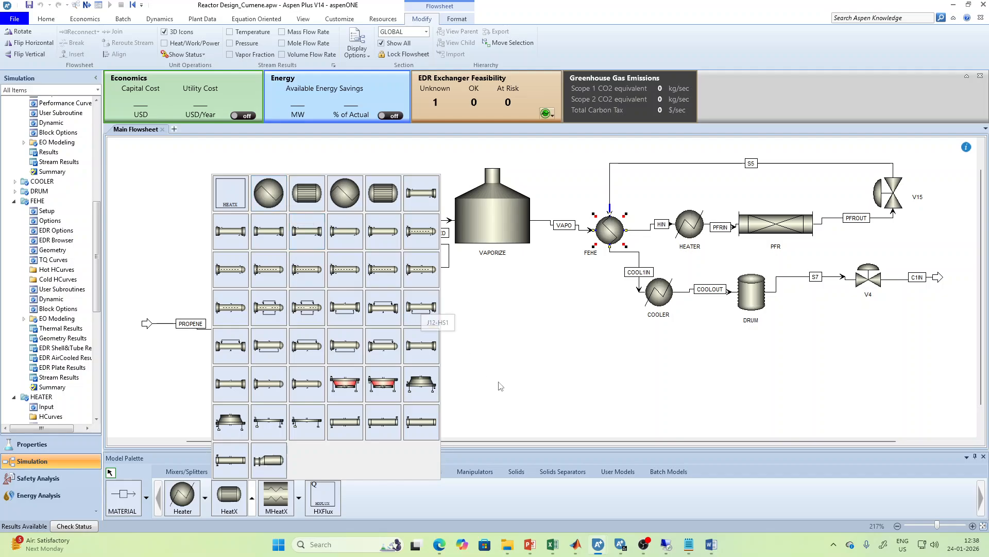
click(276, 195)
click(567, 354)
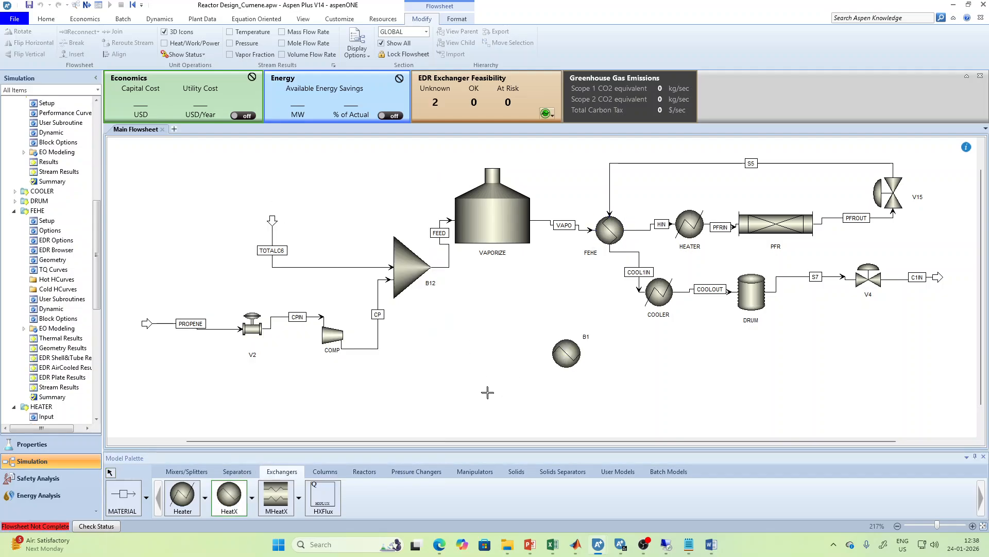
Switch the new HeatX block's icon and inspect its hot and cold material stream ports for each icon.
click(134, 492)
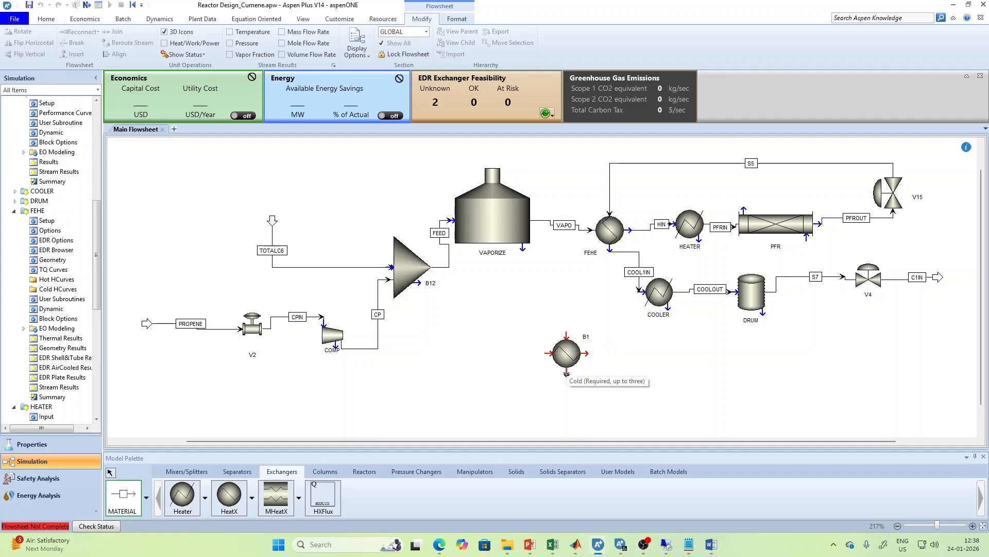
key(Escape)
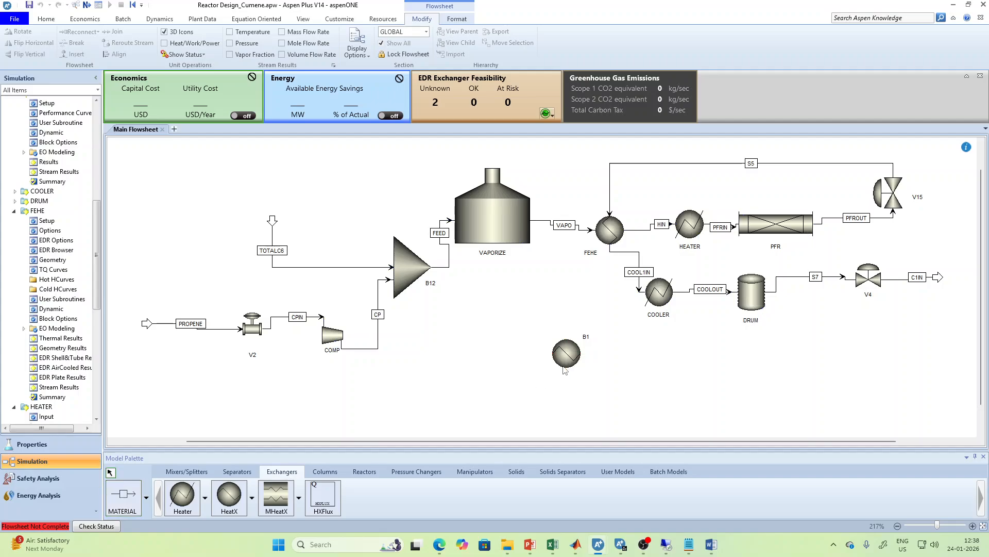
click(565, 367)
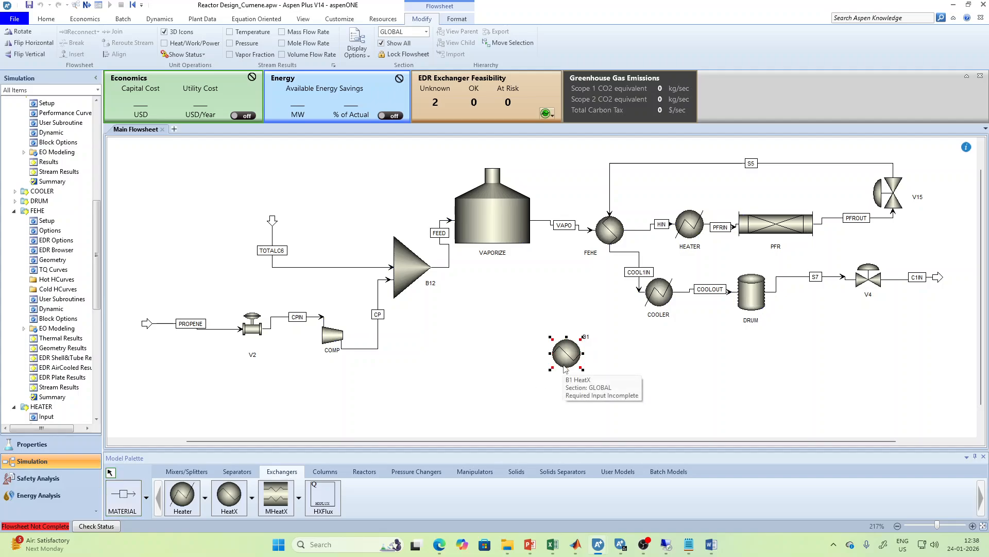
key(ctrl+k)
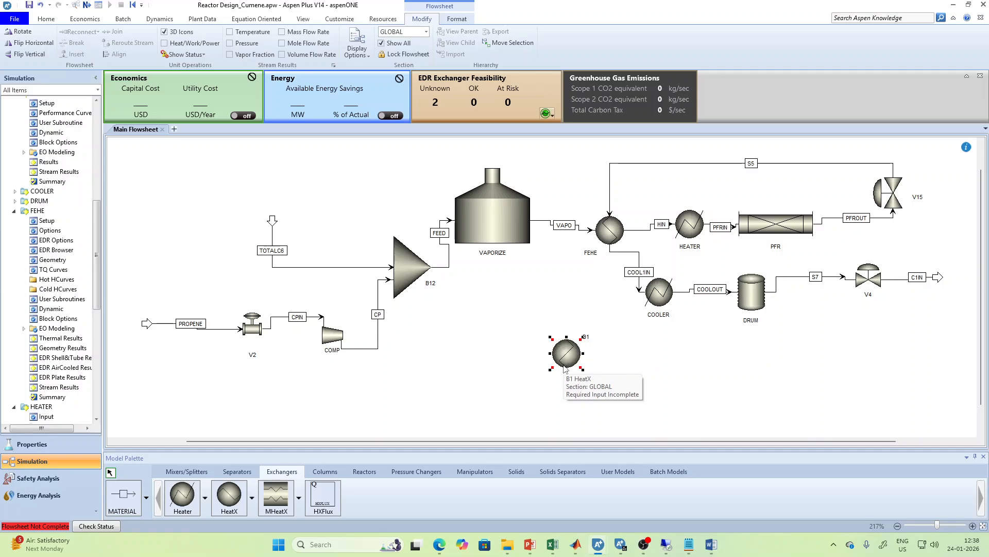
click(127, 499)
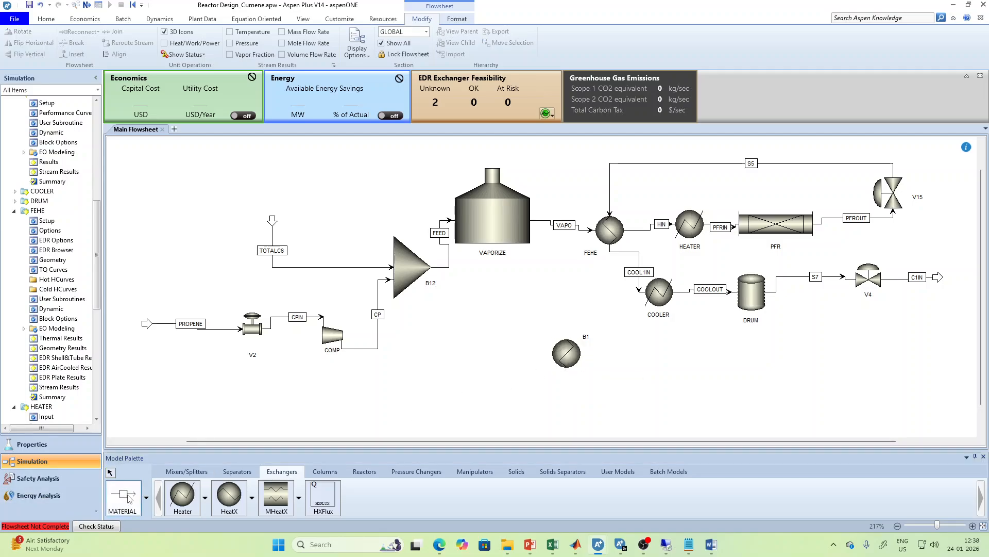
key(Escape)
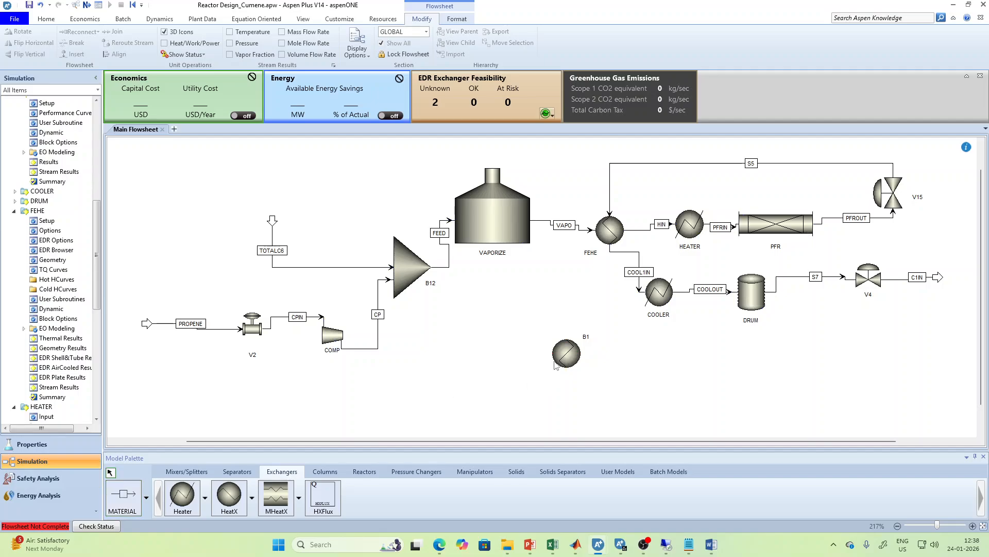
click(569, 360)
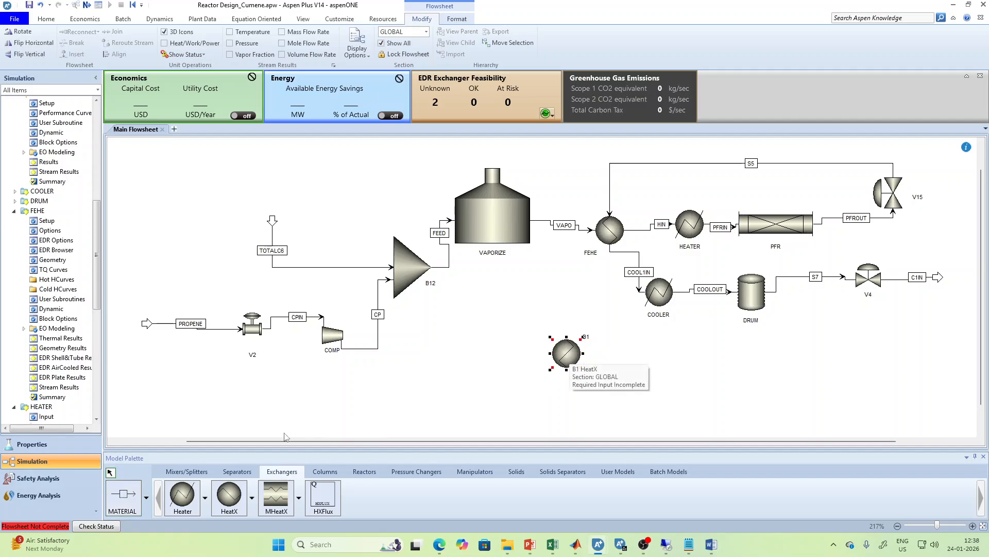
click(127, 498)
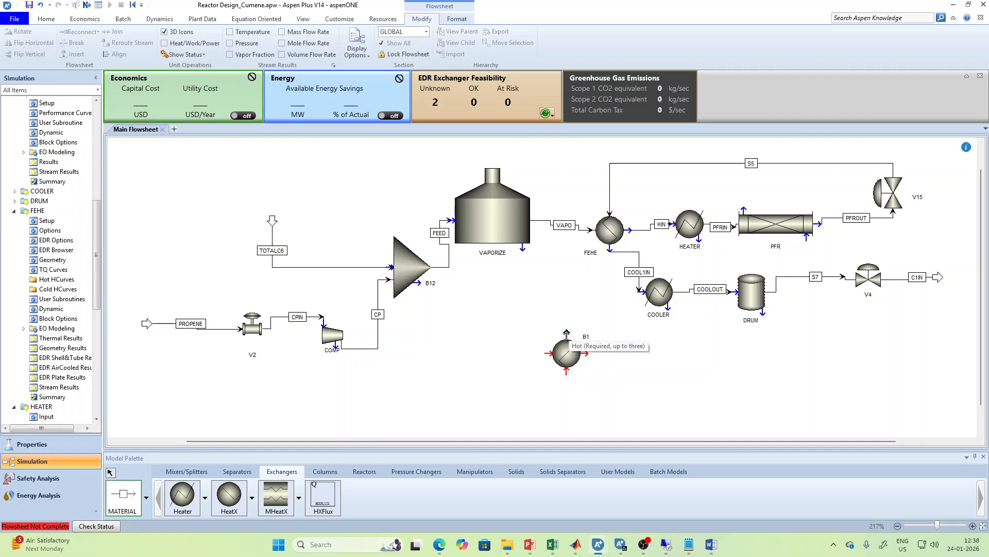
key(Escape)
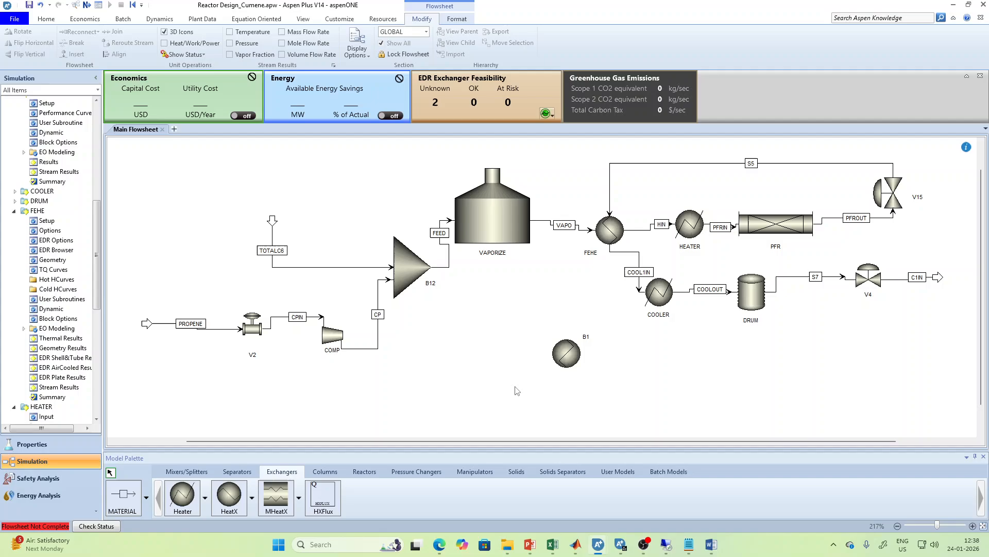
click(573, 364)
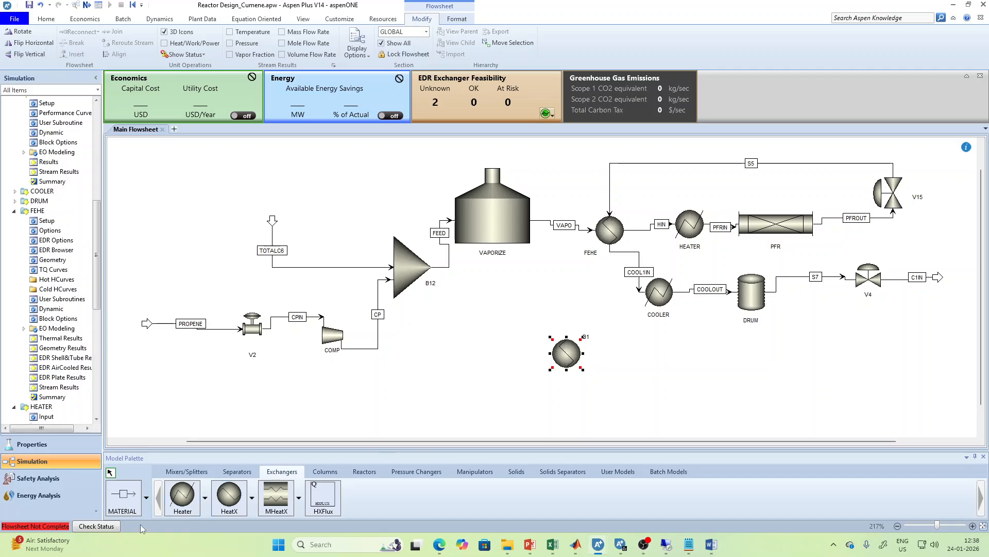
click(124, 496)
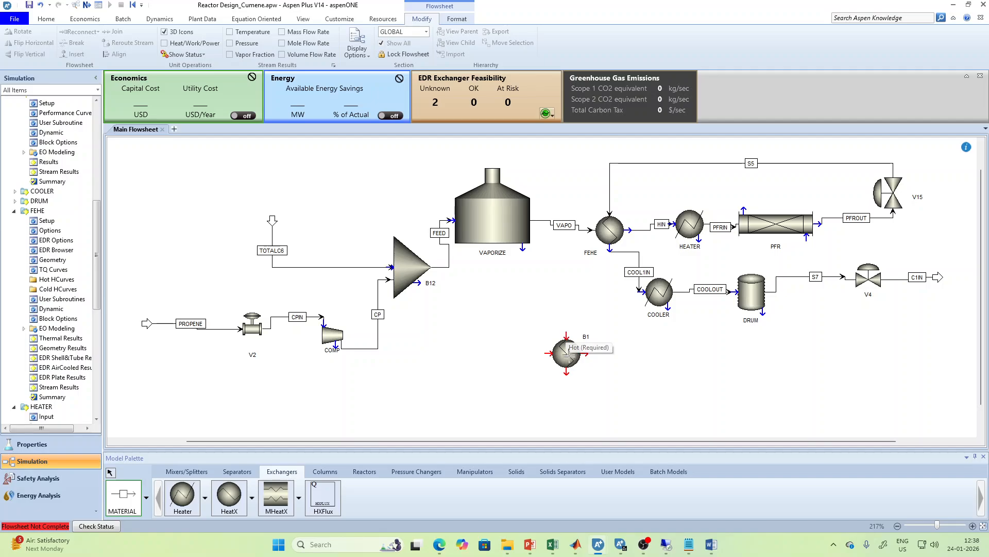
right_click(510, 400)
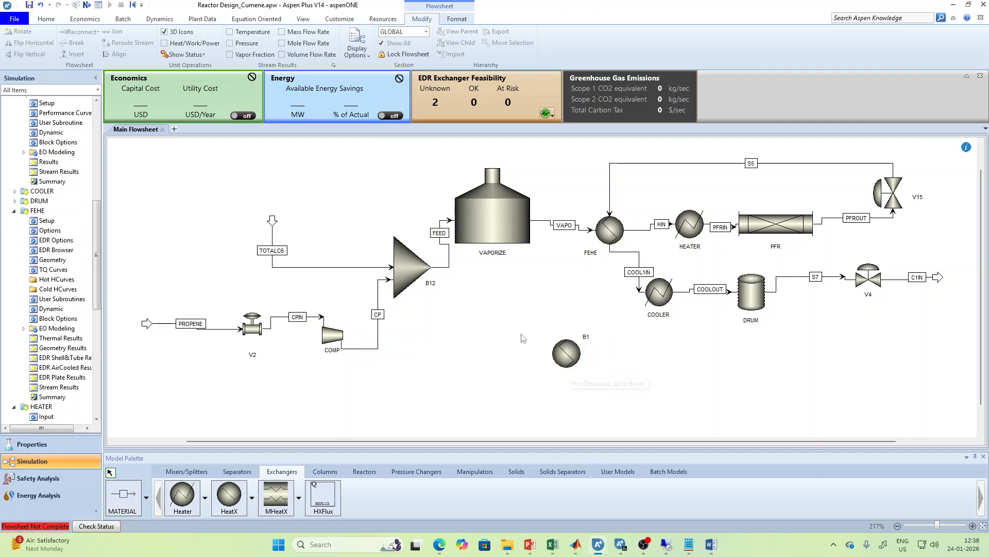
Delete the unconnected HeatX block B1 from the flowsheet.
drag(518, 329, 609, 386)
key(Delete)
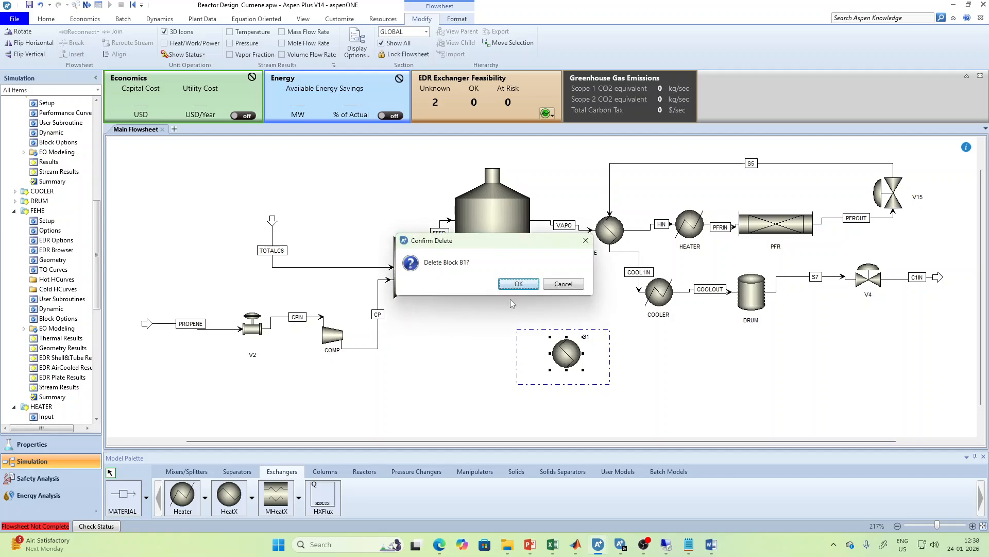
click(510, 282)
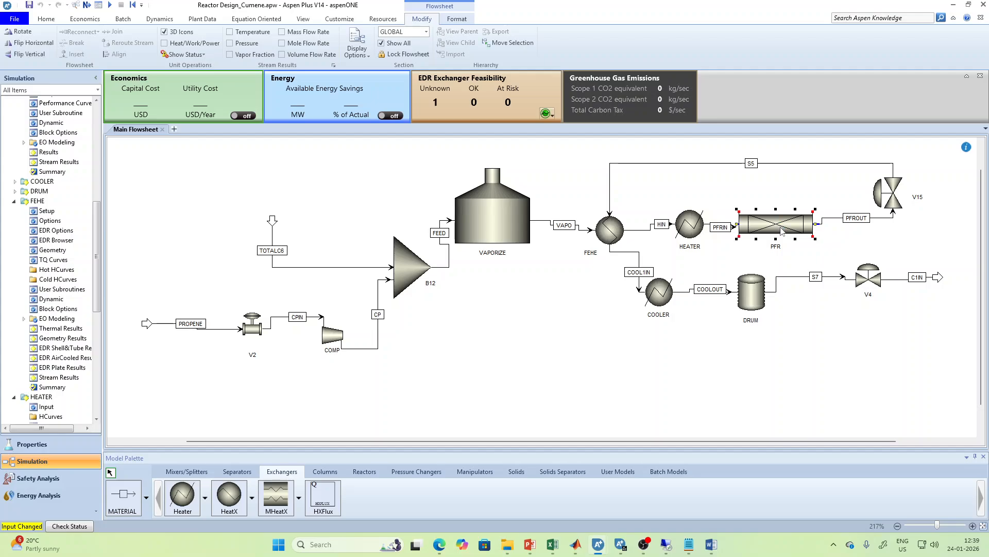
Review the PFR block's reactor type, heat transfer and thermal fluid specifications, and its tube configuration.
double_click(782, 231)
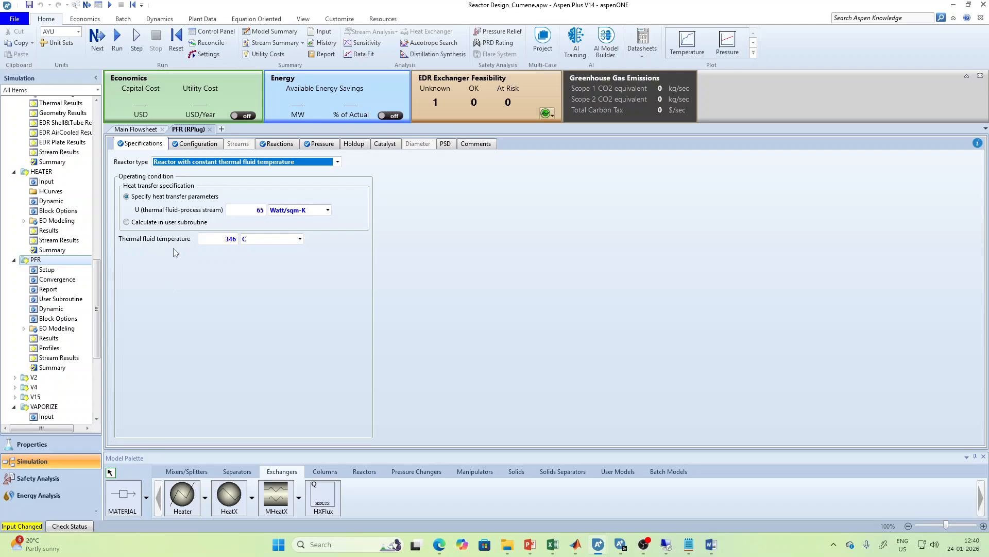
click(209, 129)
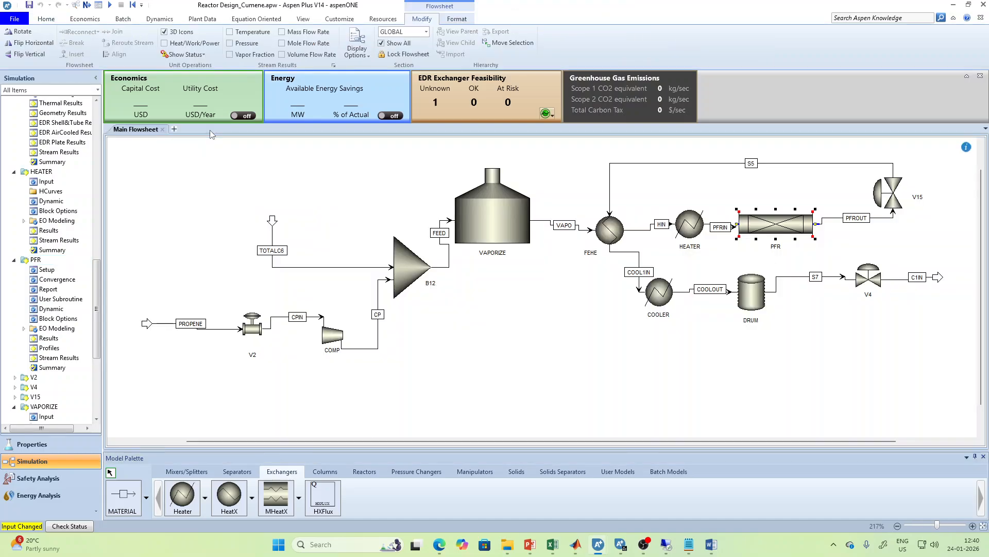
double_click(785, 230)
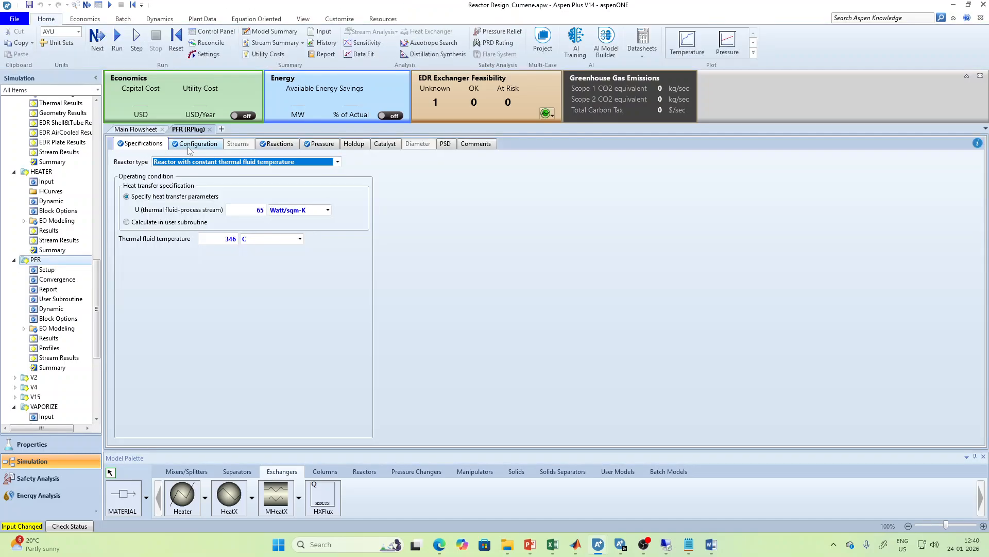
click(188, 147)
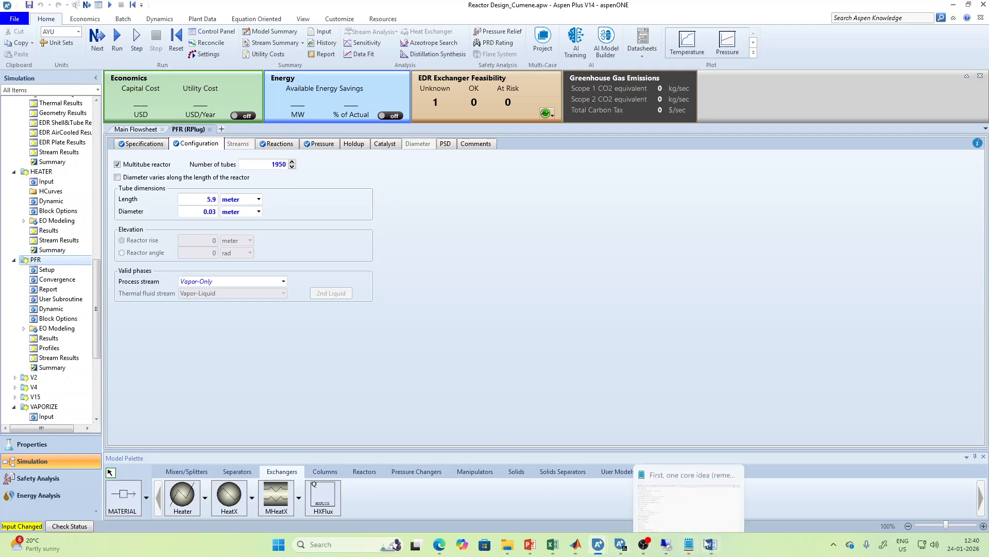
Switch to the Overleaf lab document, review the reactor's design degrees of freedom and notes, and return to Aspen Plus.
click(439, 547)
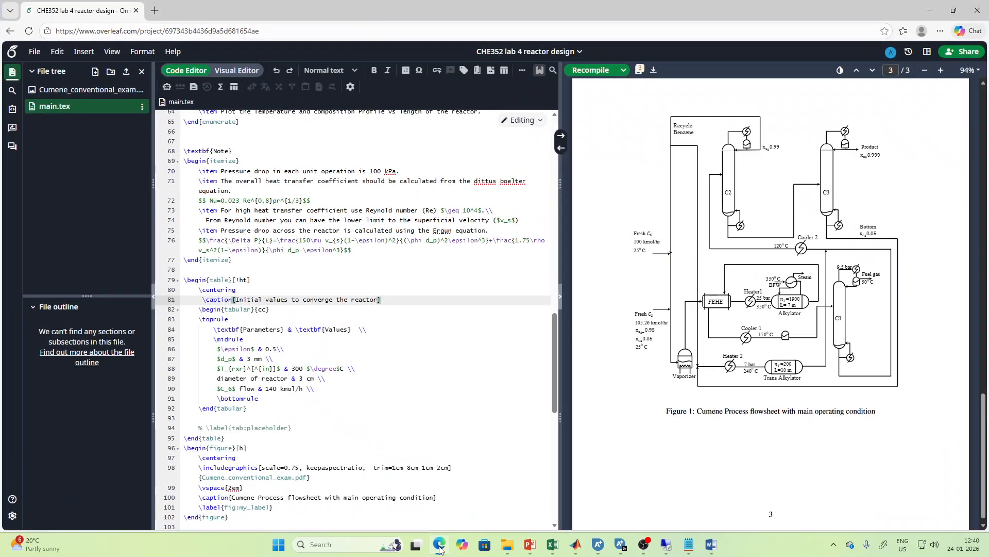
scroll(772, 392, up, 10)
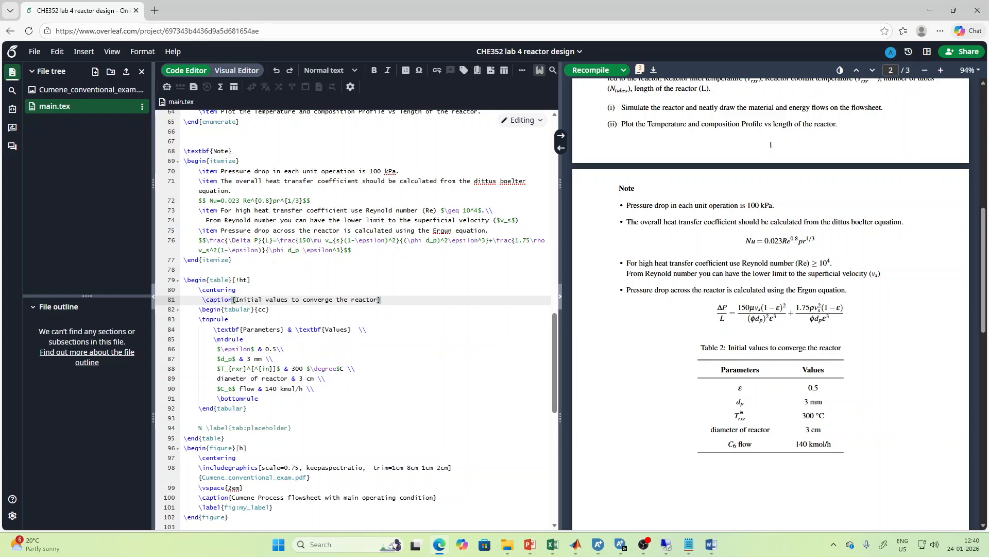
scroll(793, 265, up, 2)
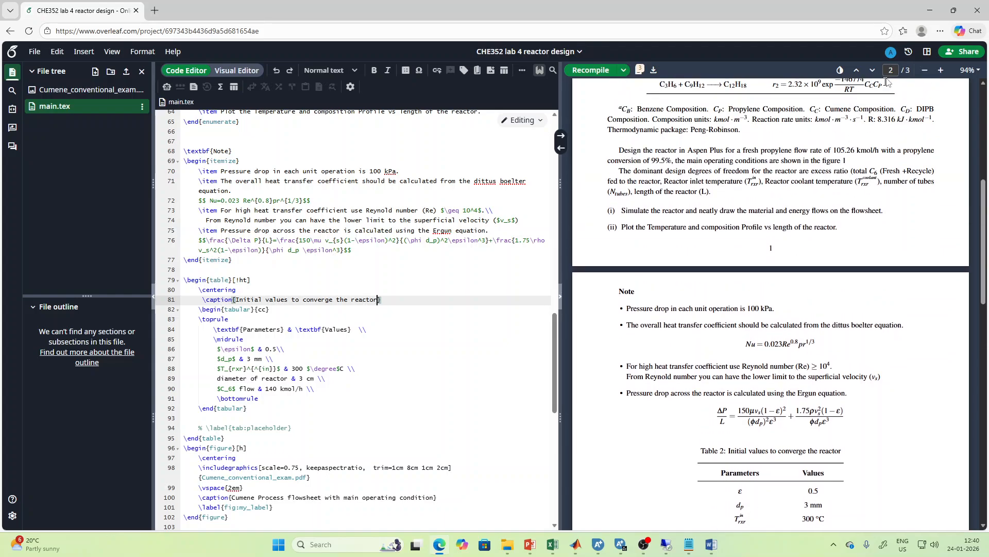
click(930, 10)
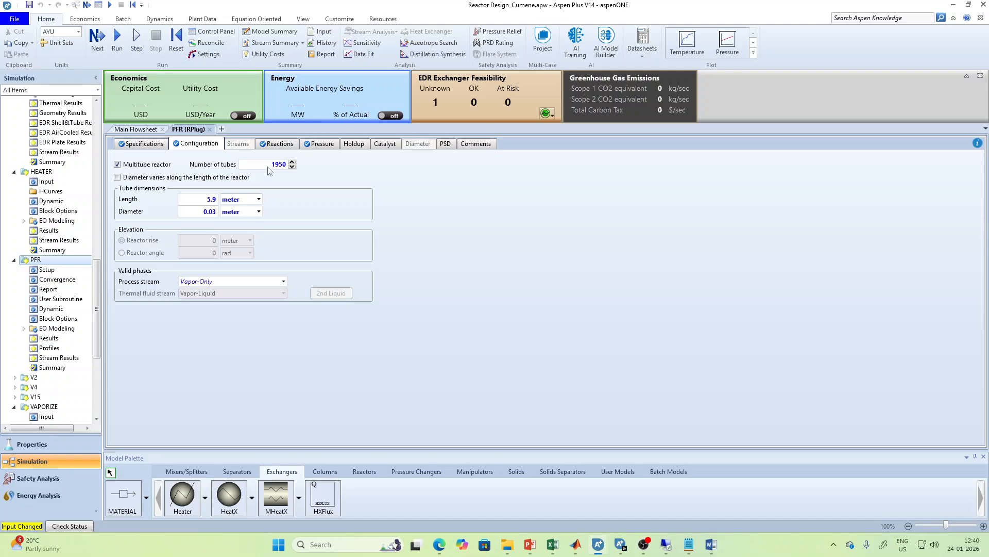
Set the PFR's number of tubes to 1500 and run the simulation.
click(268, 165)
text(1500)
click(471, 248)
click(118, 38)
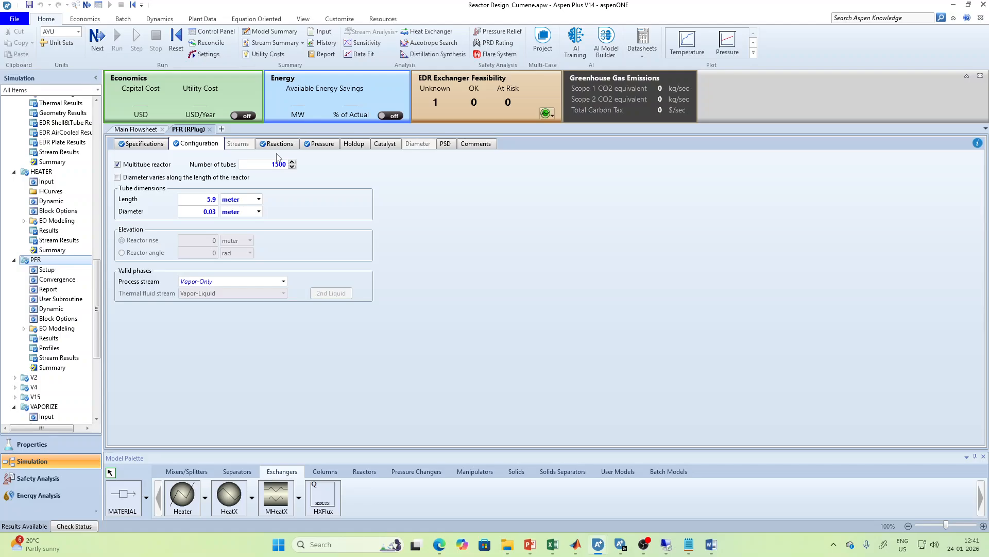
Set the PFR's process stream pressure drop to 100 kPa and check the pressure drop note in the Overleaf lab document.
click(327, 147)
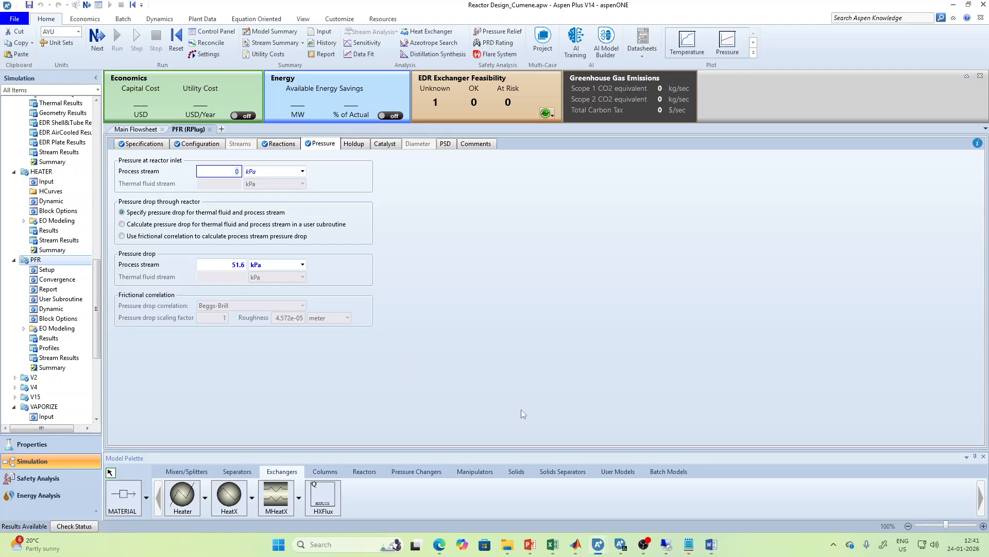
click(236, 270)
text(100)
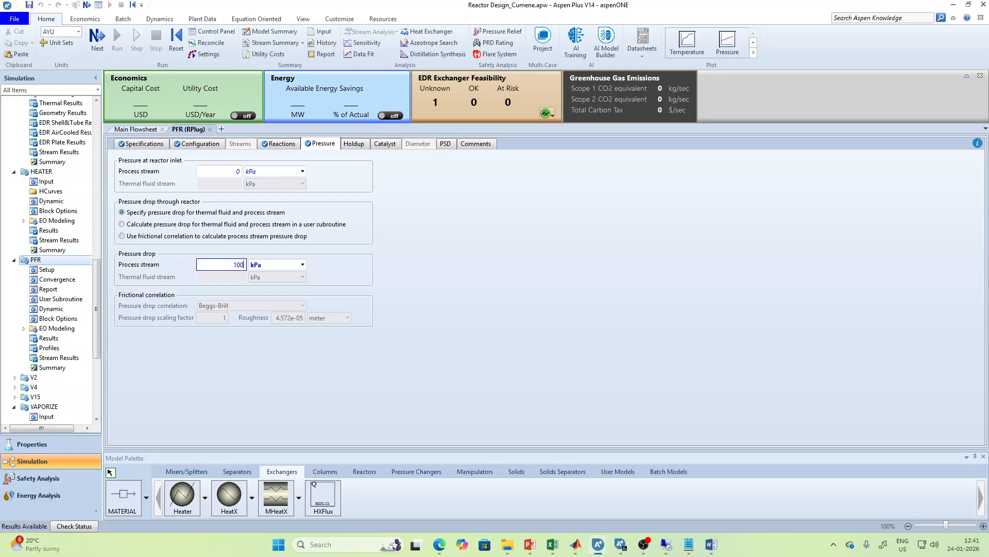
key(Return)
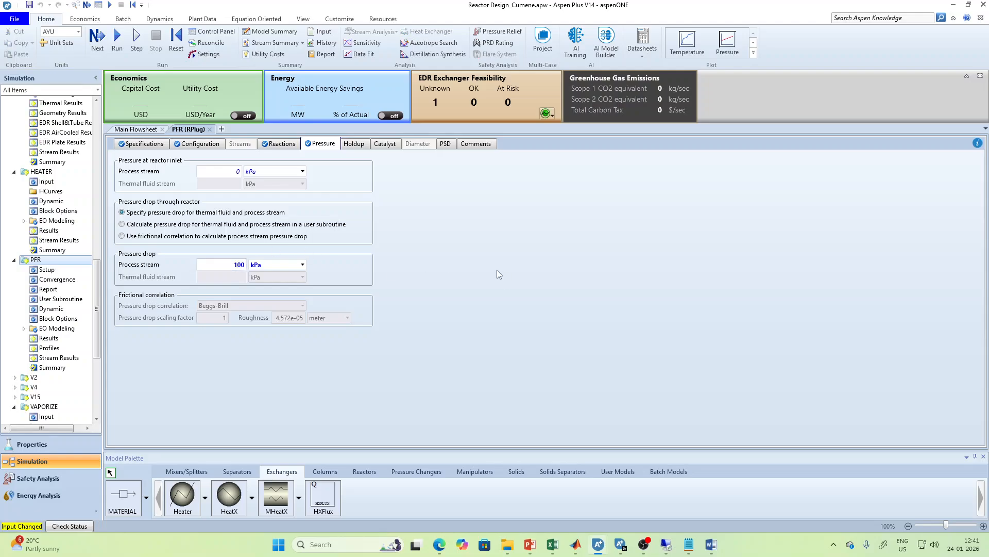
click(439, 544)
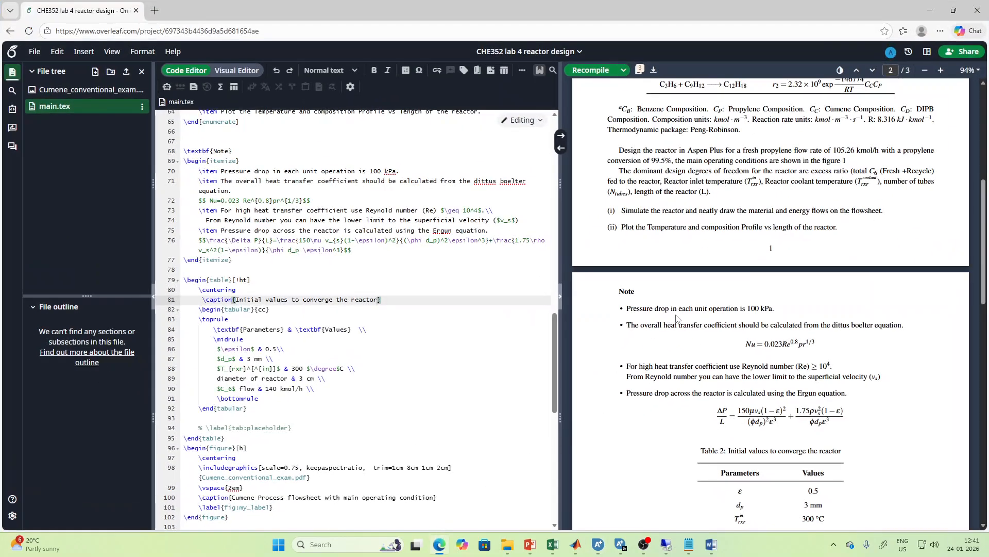
click(930, 10)
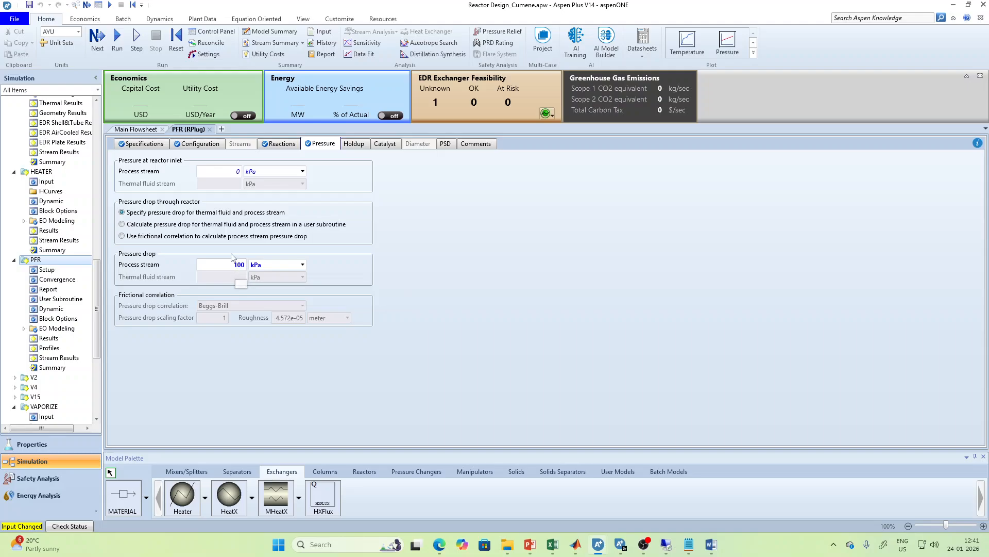
Review the PFR's selected reaction sets, and open the power-law reaction set R-1 to view its stoichiometry.
click(281, 145)
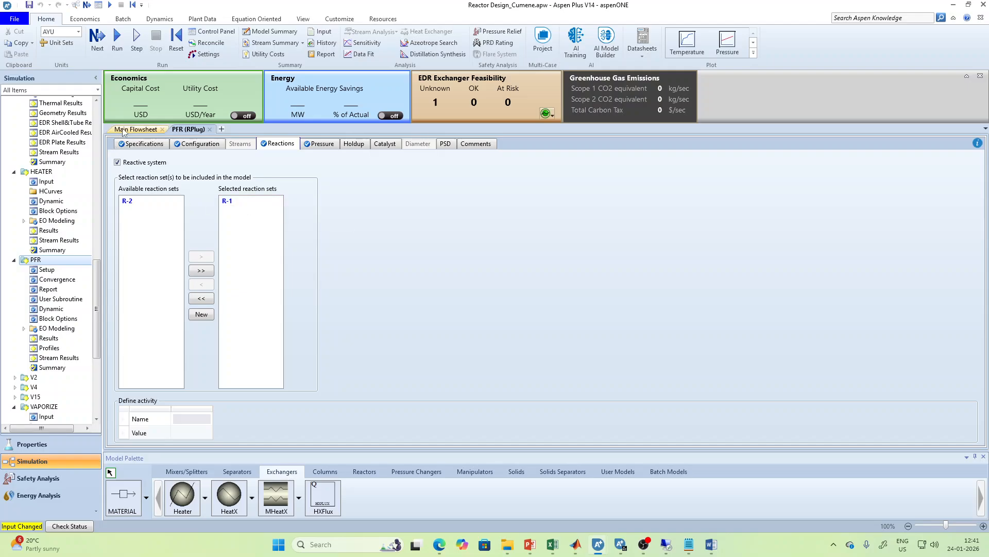
scroll(58, 332, down, 6)
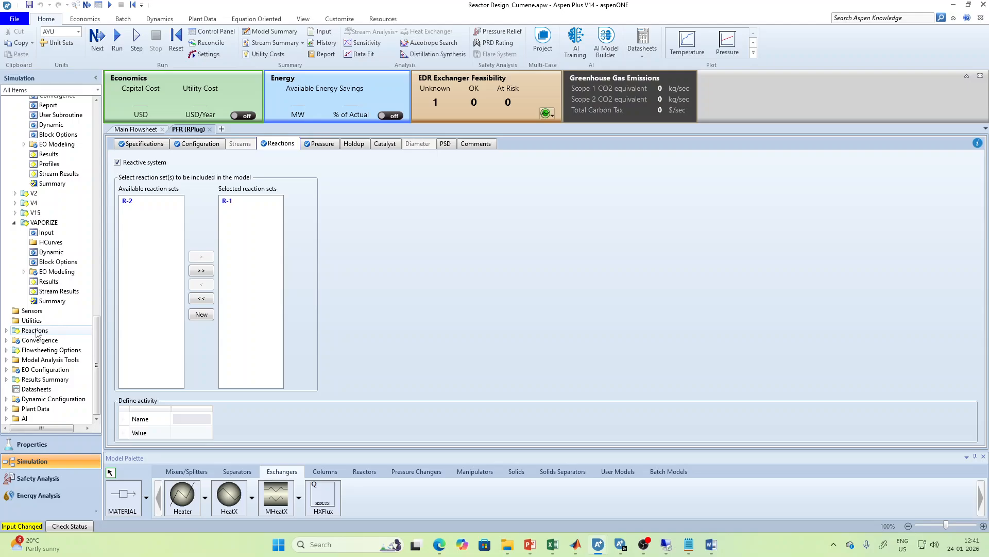
click(5, 330)
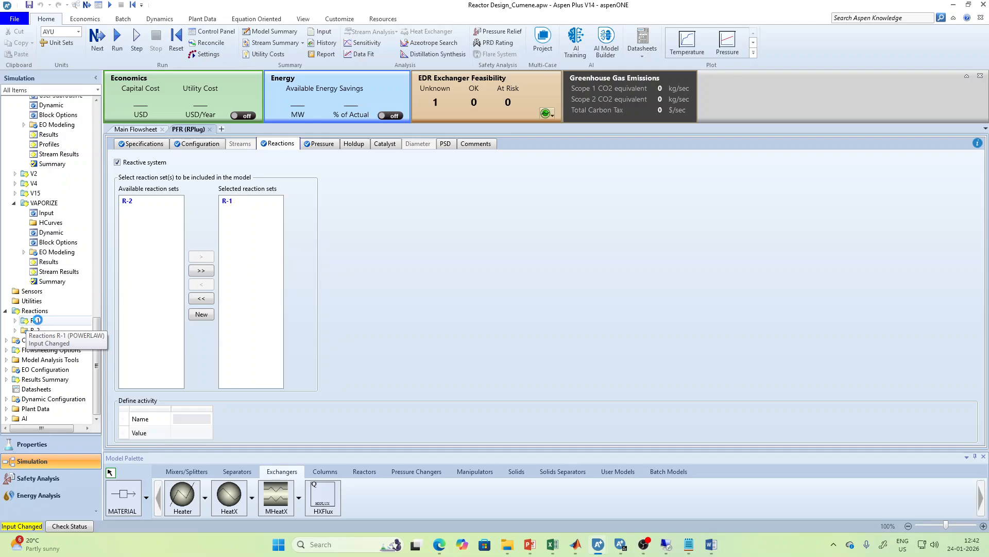
double_click(61, 320)
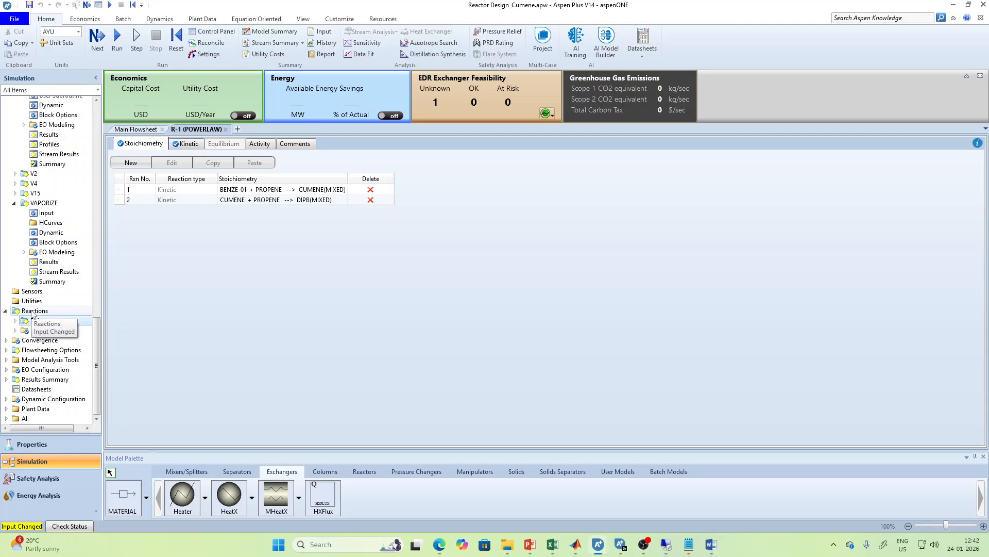
click(32, 311)
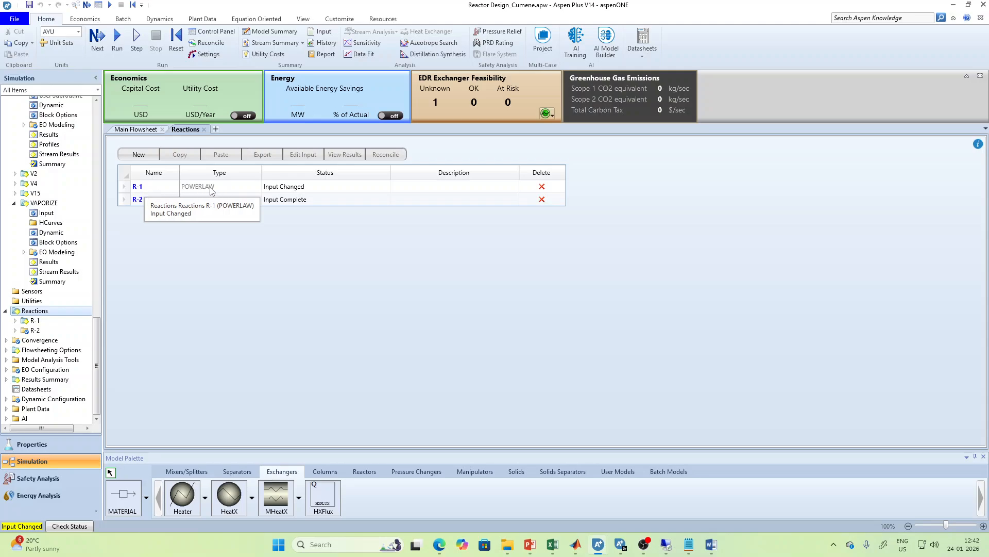
double_click(163, 187)
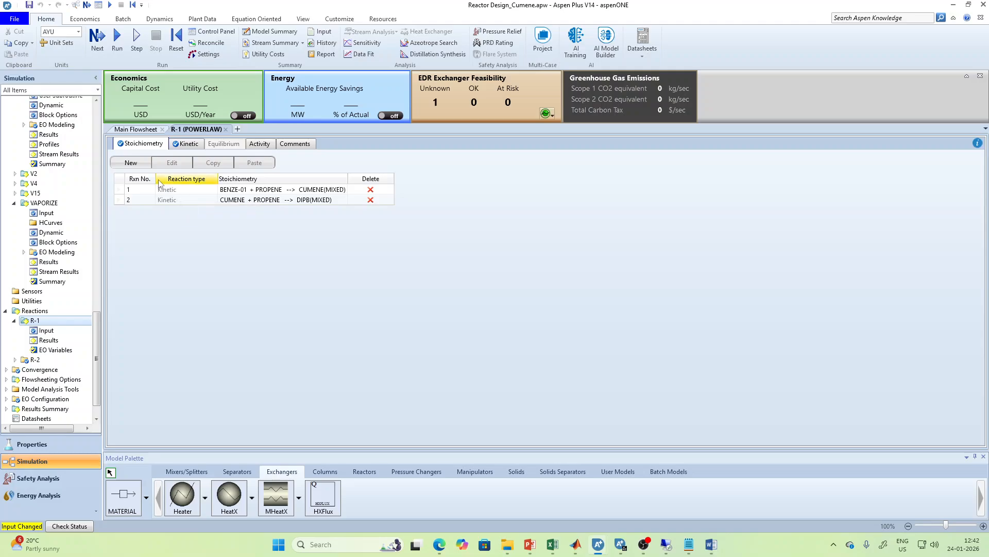
Open R-1's benzene and propene reaction, compare its stoichiometry with the Word notes and the Overleaf lab document, and return to Aspen Plus.
double_click(199, 191)
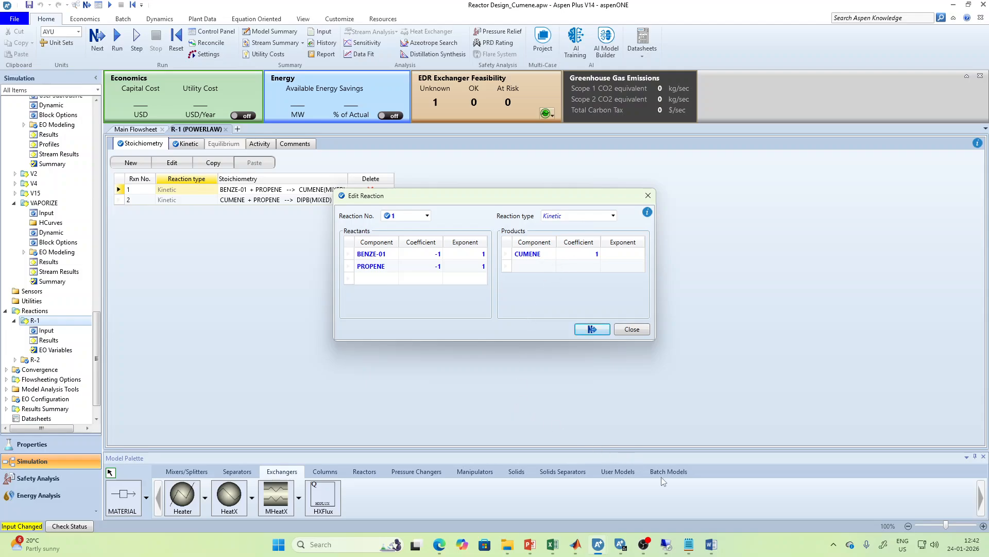
click(710, 548)
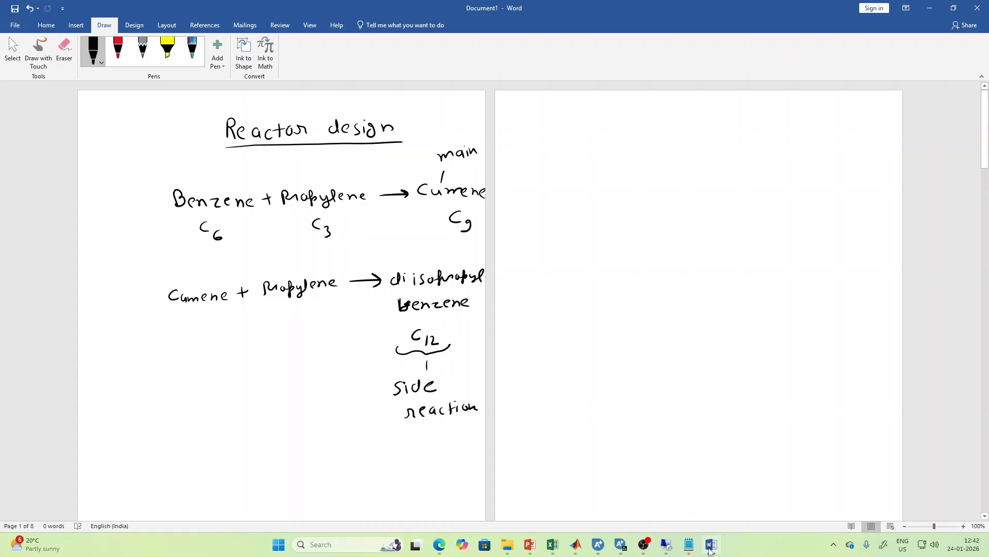
click(710, 549)
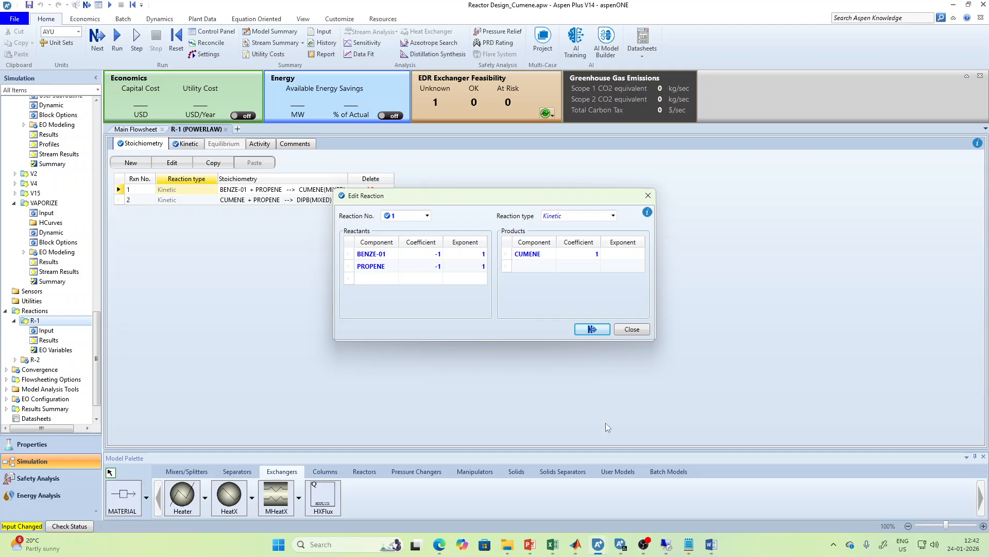
click(439, 546)
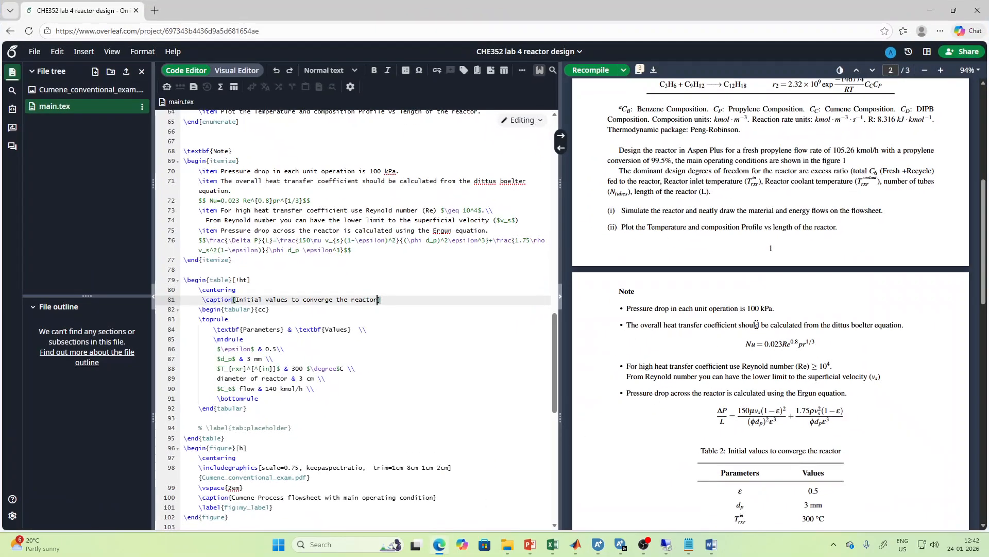
scroll(756, 325, up, 4)
scroll(755, 326, up, 1)
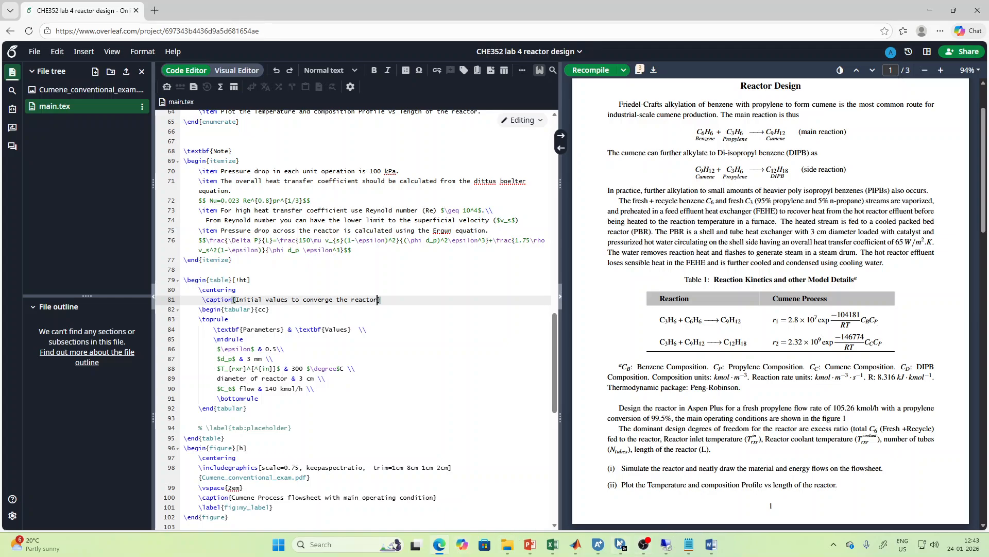
click(638, 509)
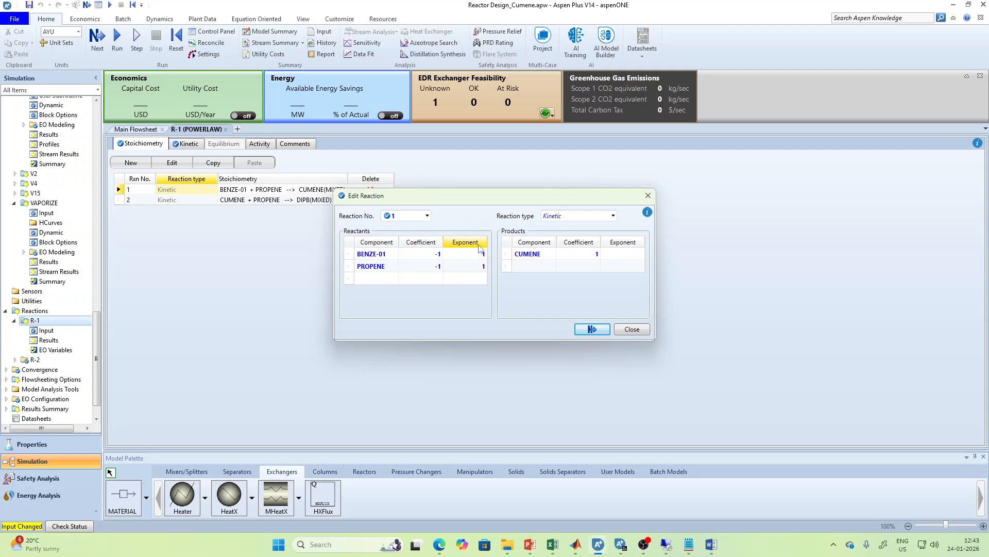
Review reaction 2's reactants, products, coefficients and exponents against the Overleaf lab document, and leave the reaction editor.
click(545, 266)
click(420, 216)
click(427, 215)
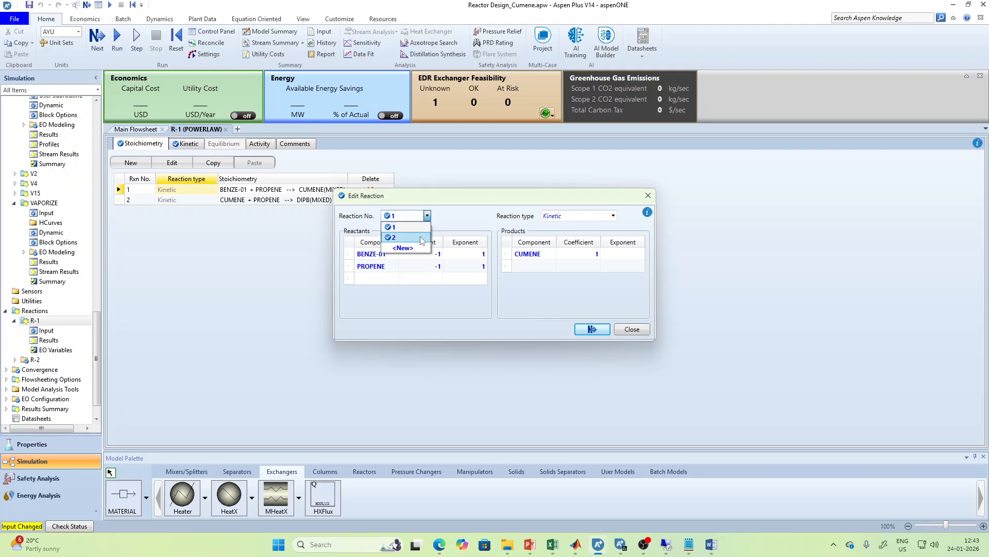
click(421, 237)
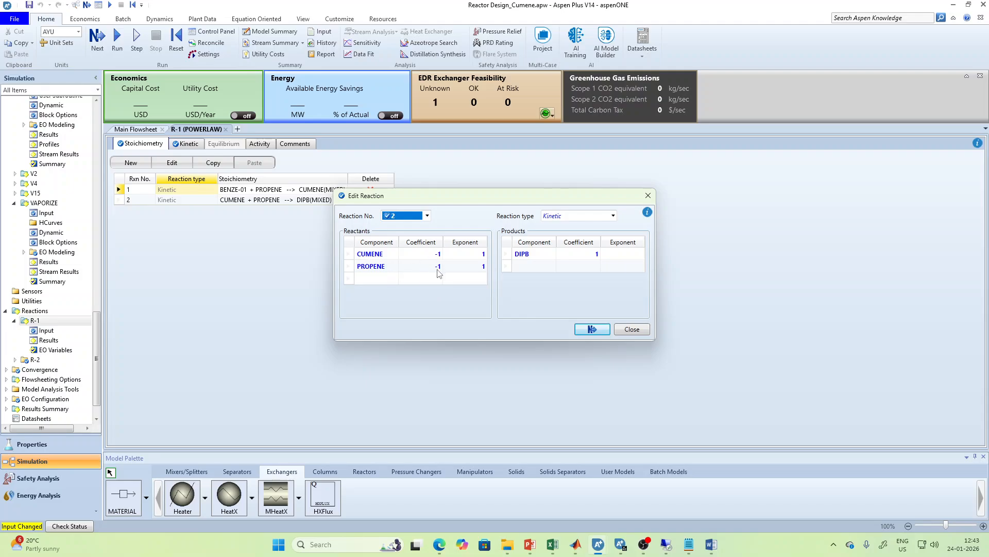
click(440, 544)
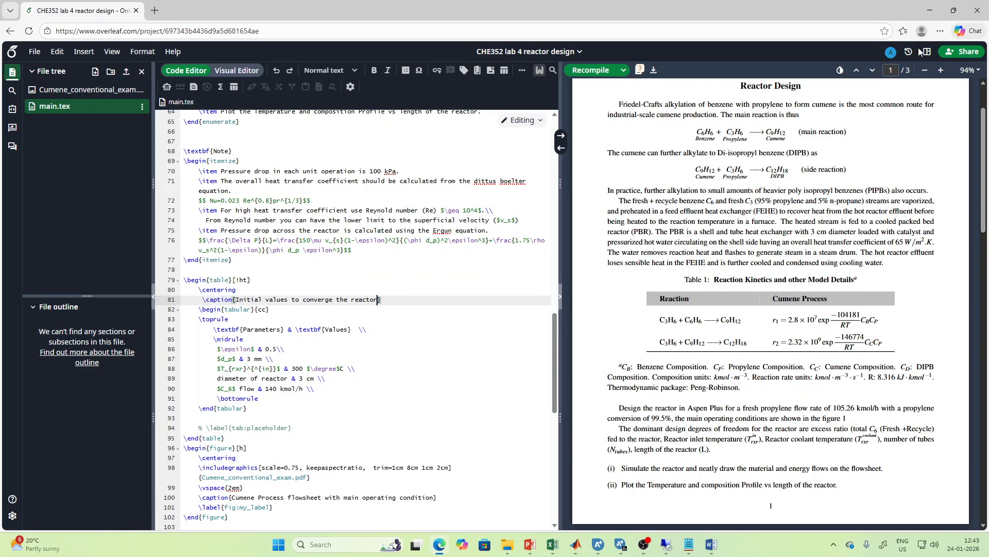
click(930, 11)
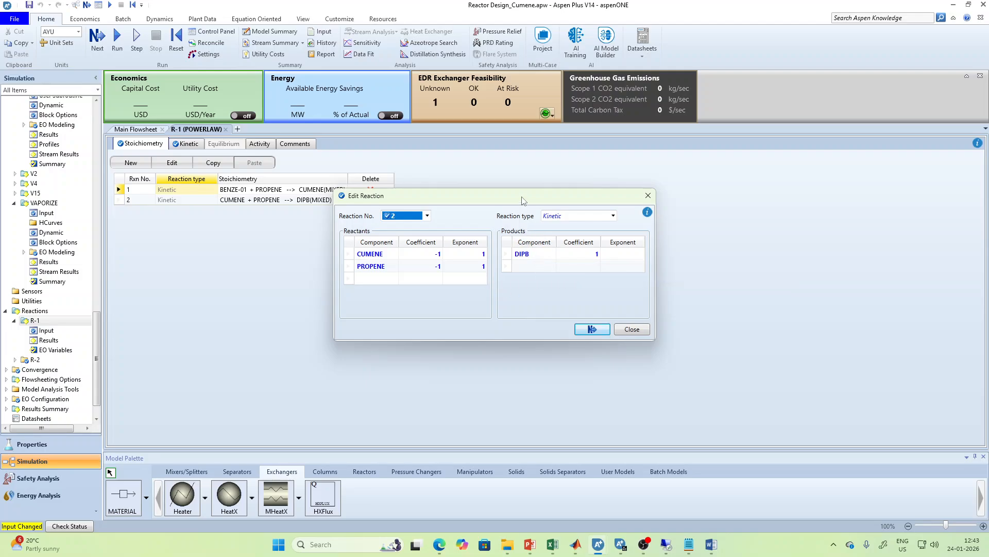
drag(524, 198, 525, 230)
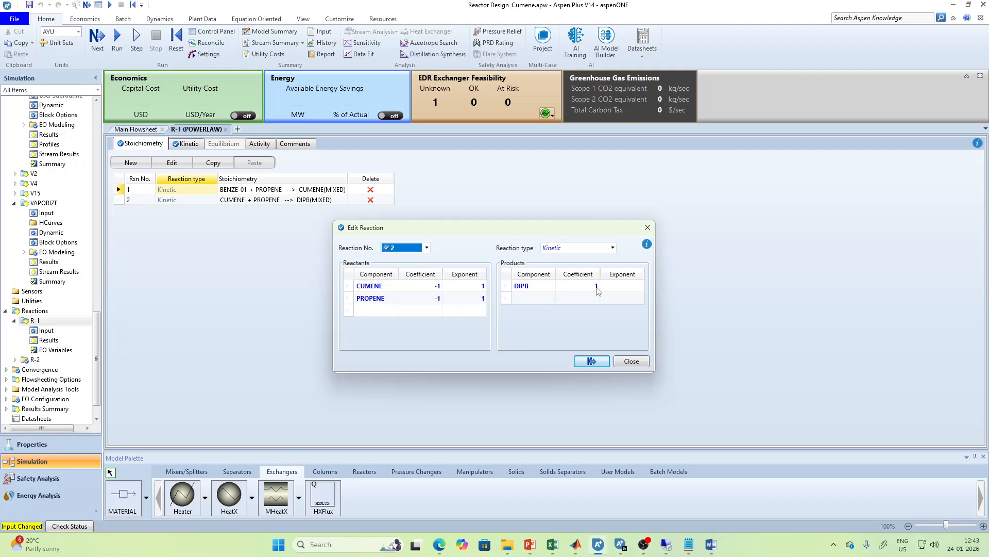
click(592, 360)
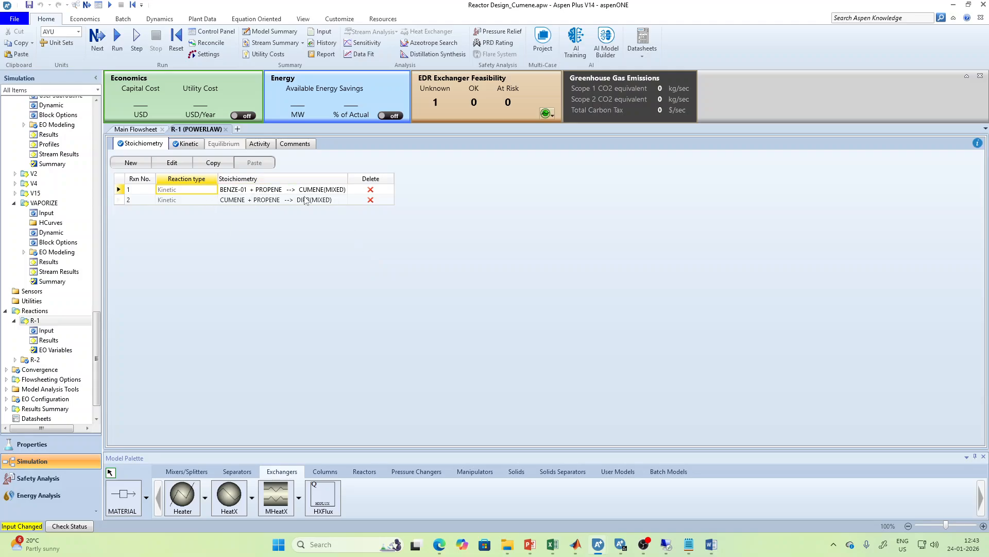
Review the kinetic parameters of both R-1 reactions, checking the rate expressions in the Overleaf lab document's kinetics table.
click(188, 144)
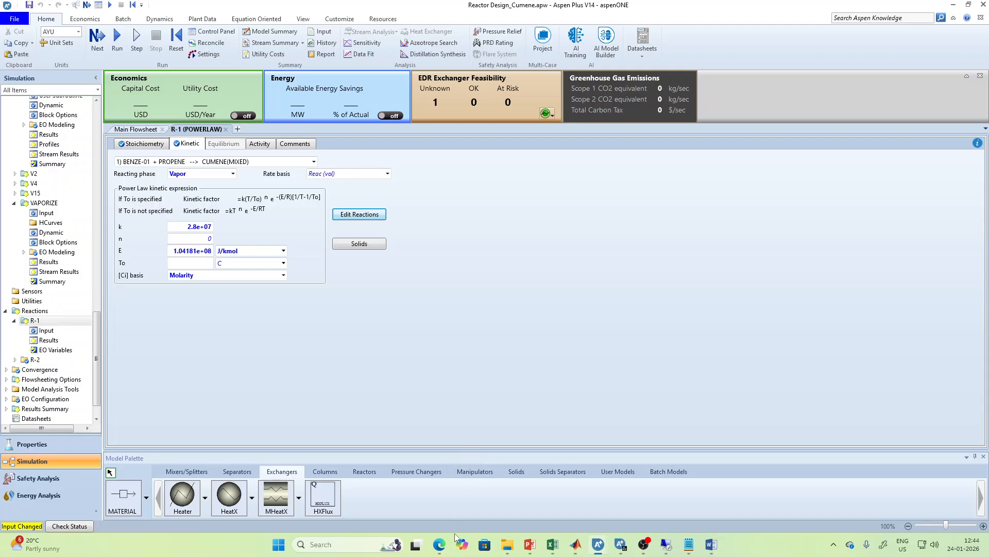
click(439, 544)
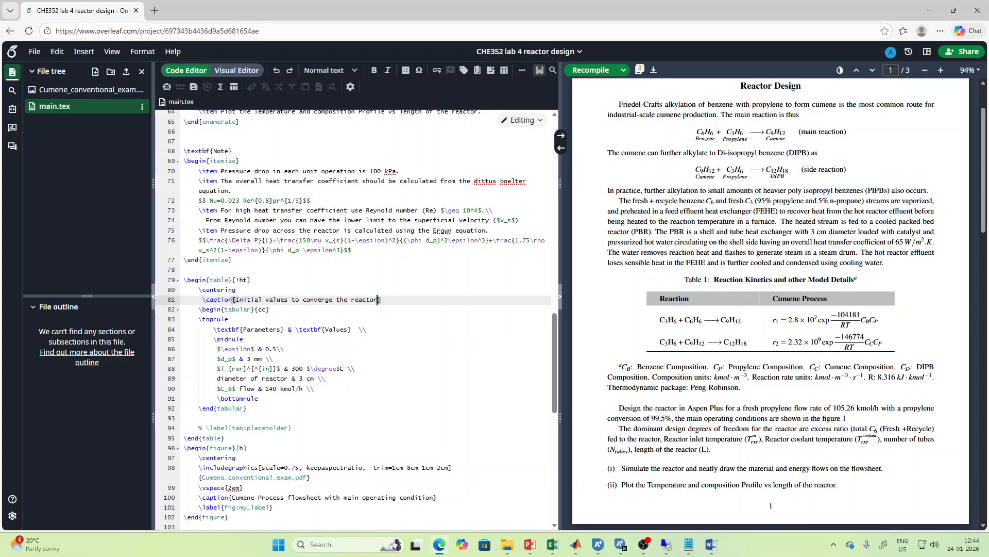
click(929, 10)
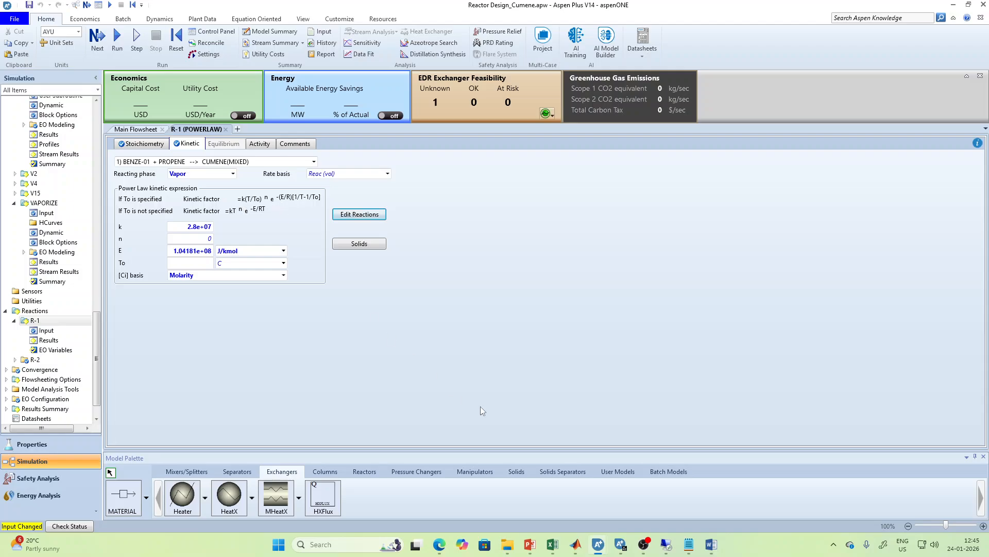
click(441, 545)
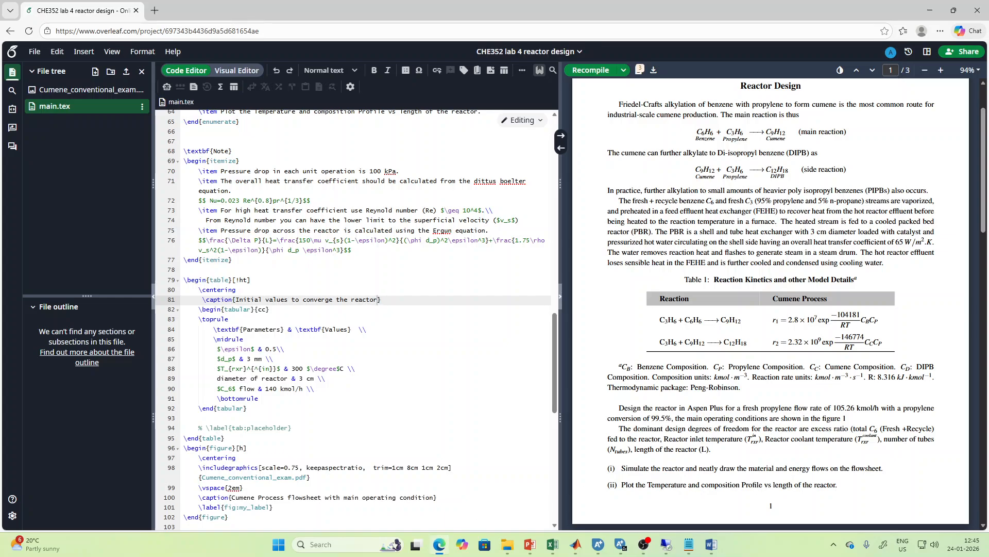
drag(789, 320, 814, 321)
click(839, 317)
click(929, 11)
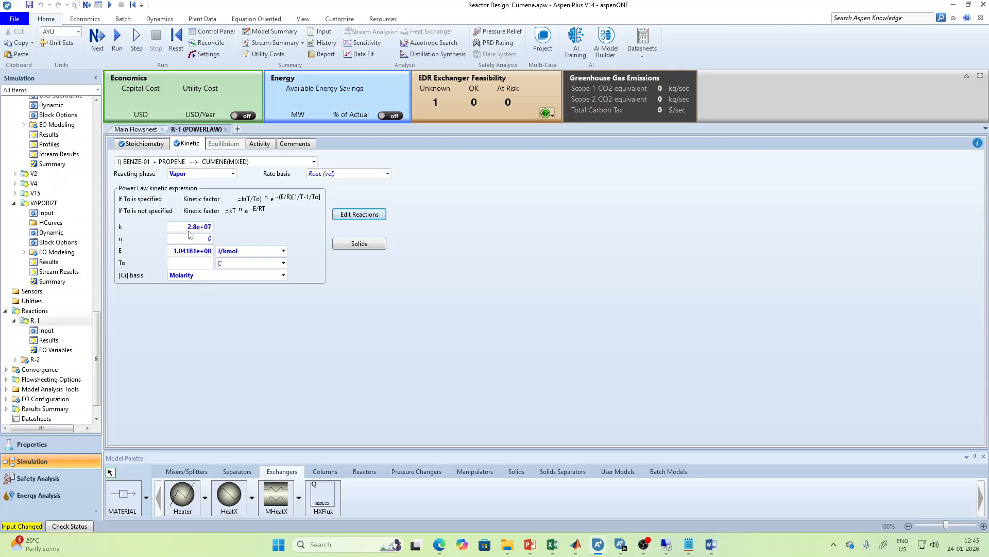
click(314, 162)
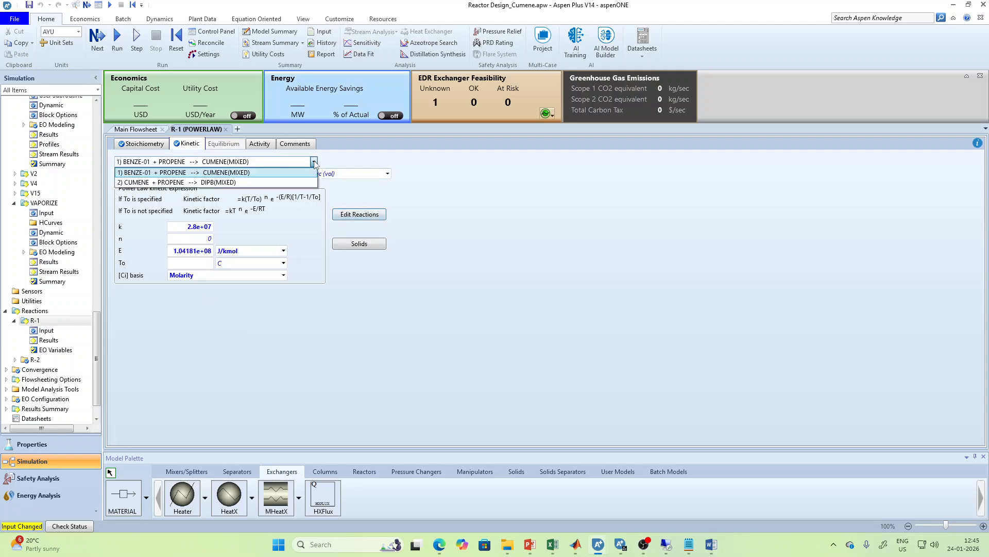
click(258, 182)
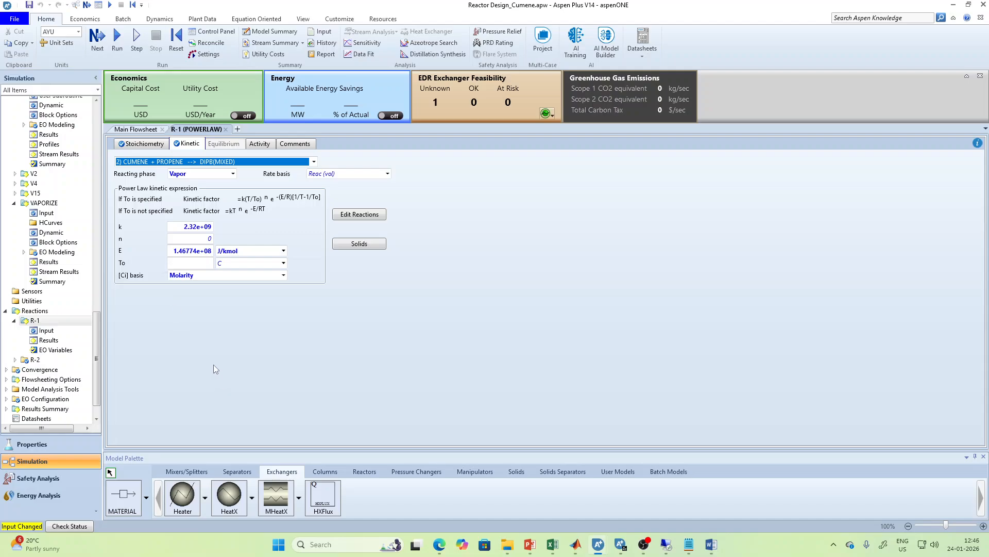
Recheck the PFR's reaction set selection from the main flowsheet and run the simulation.
click(149, 130)
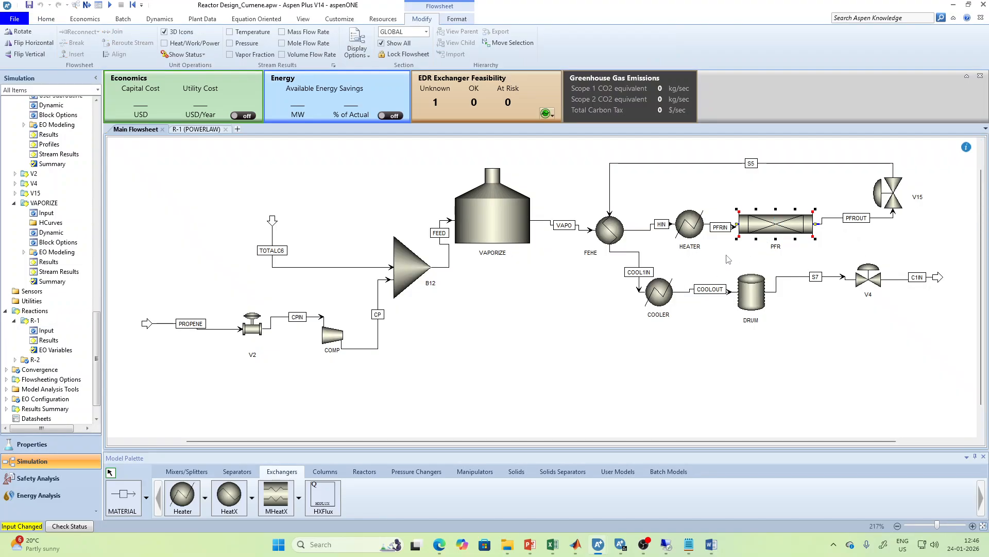
double_click(776, 224)
click(279, 144)
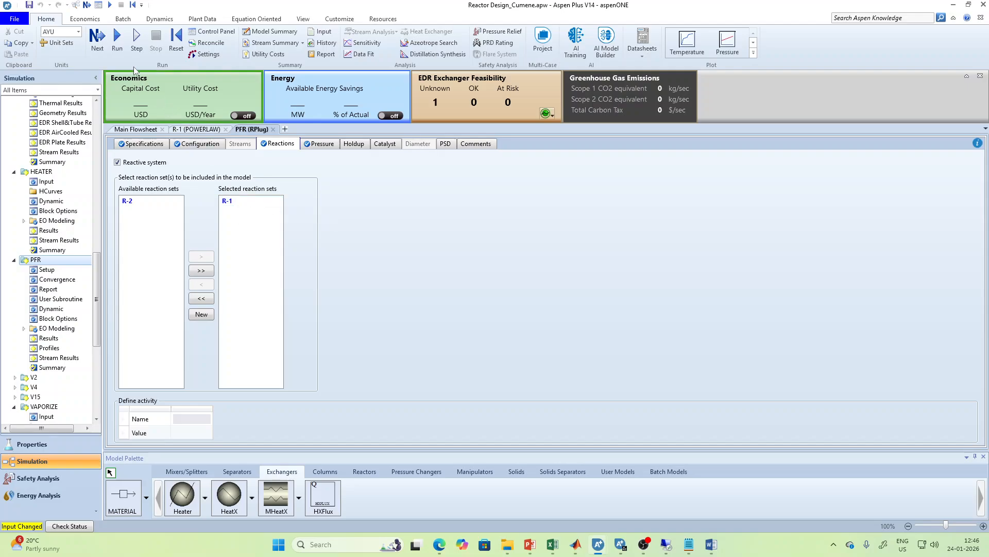
click(117, 37)
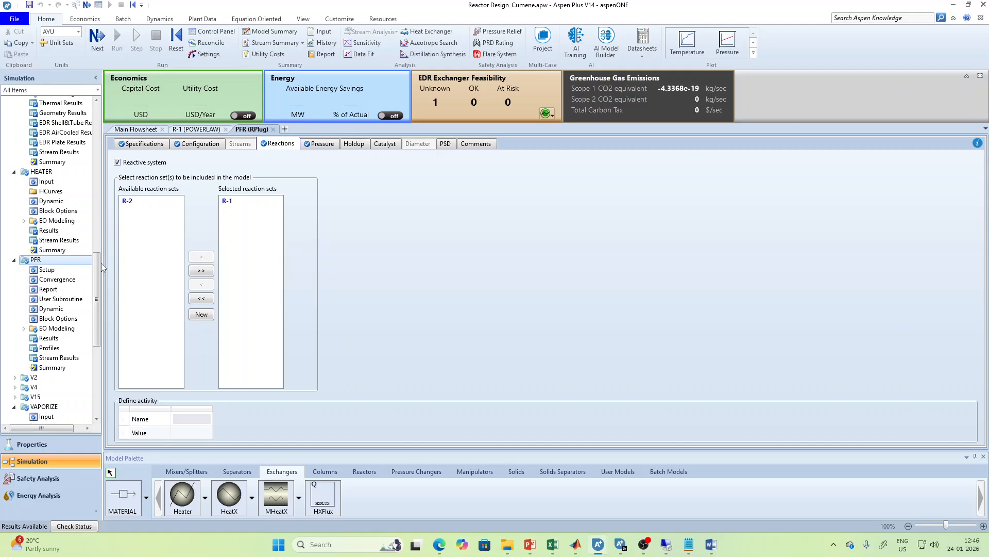
Review the PFR's stream results and tube configuration, and expand the component mole flows of streams PFRIN and PFROUT.
click(59, 358)
scroll(362, 318, down, 4)
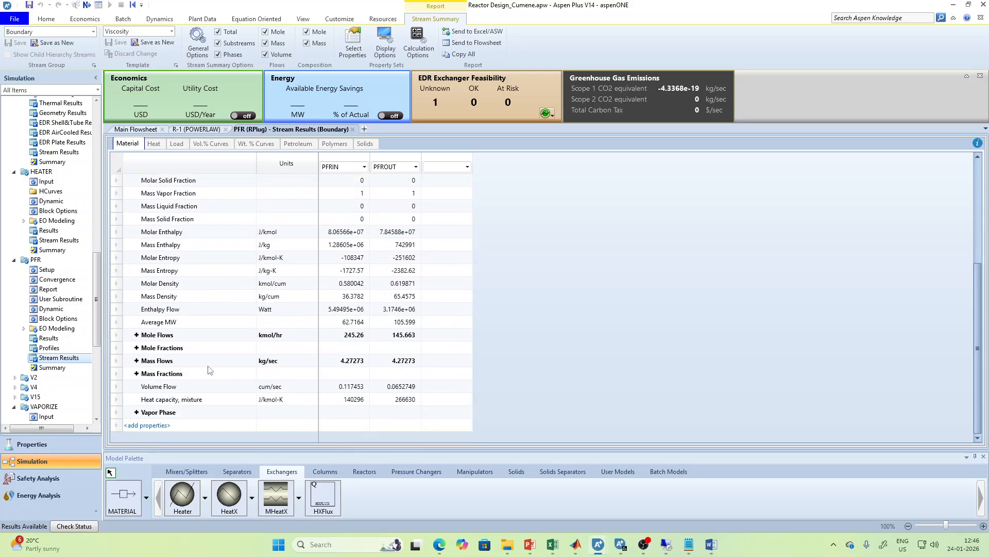
click(138, 135)
scroll(436, 274, up, 3)
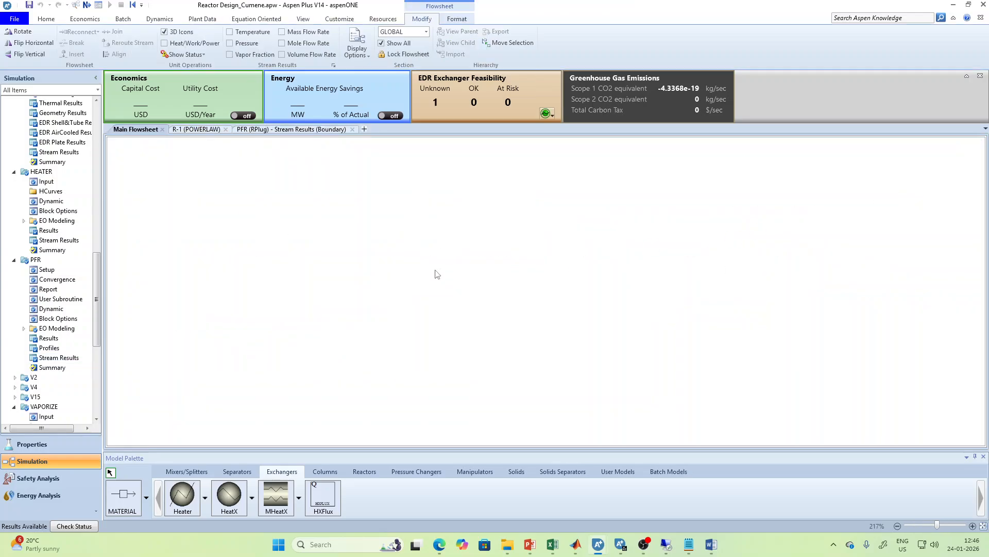
double_click(214, 234)
click(183, 146)
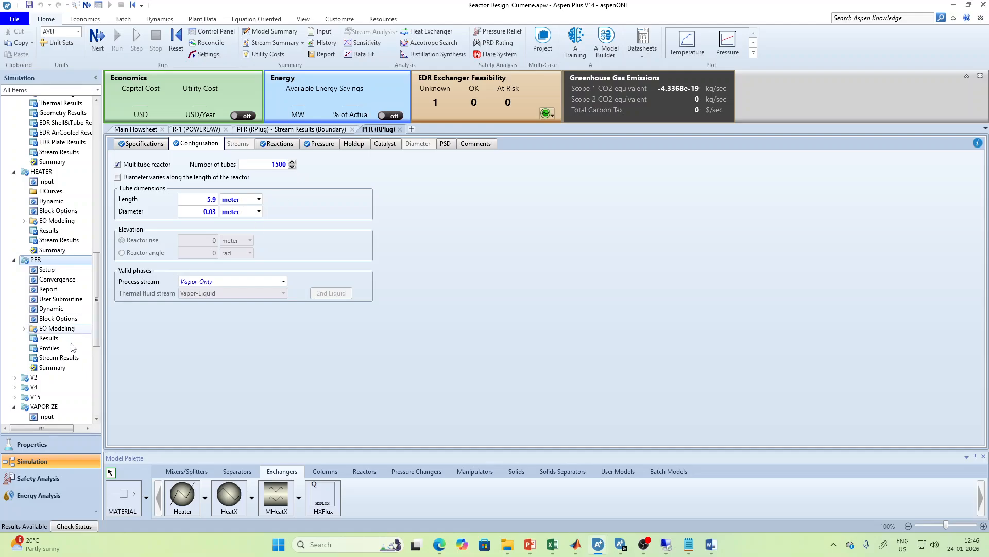
click(69, 358)
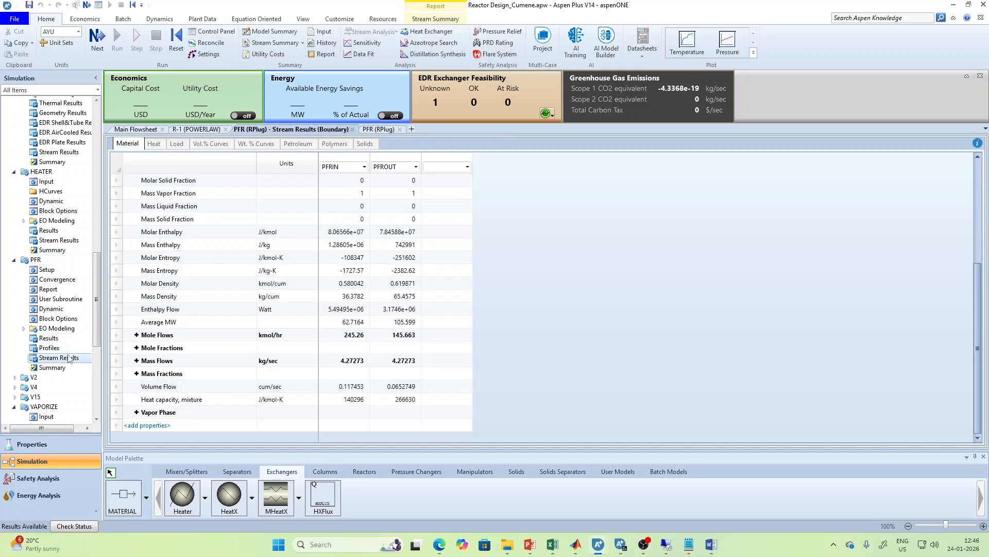
click(137, 334)
Collapse the Reactions branch and expand Flowsheeting Options to locate the design specs.
scroll(47, 386, down, 8)
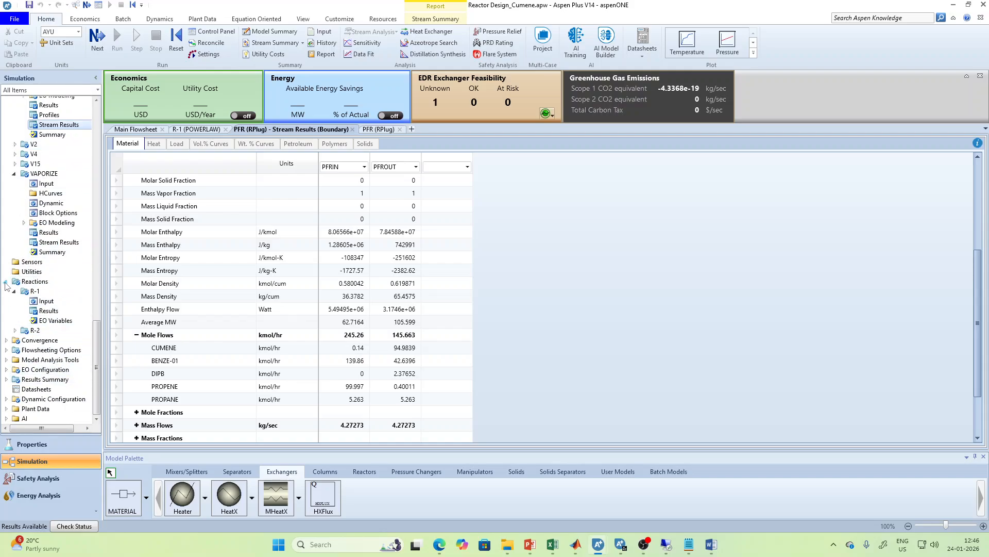
click(4, 283)
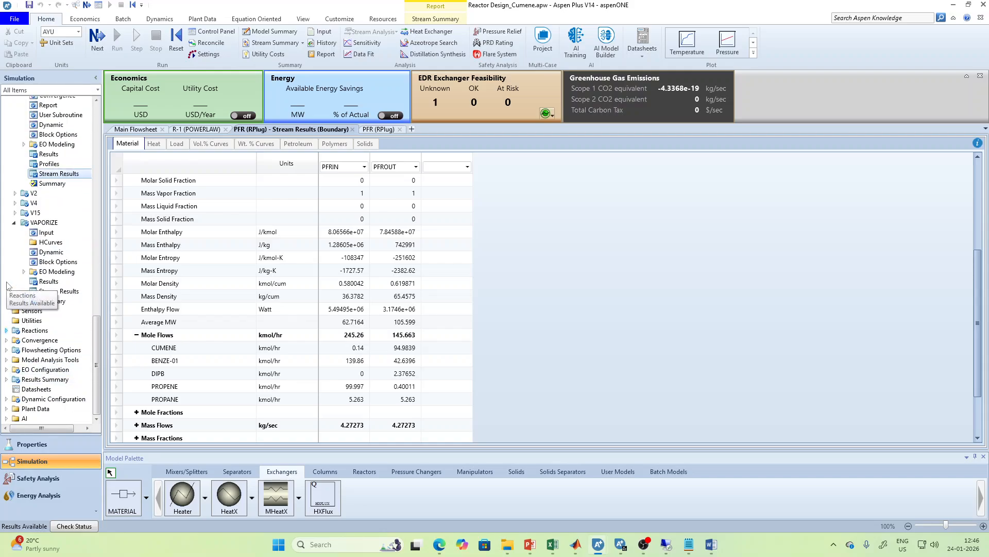
click(6, 349)
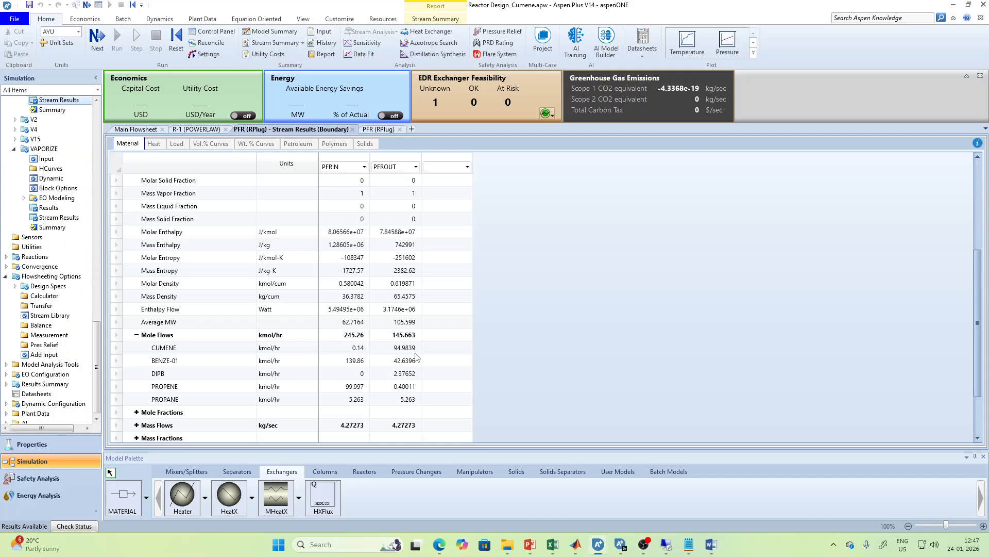
Reopen the PFR's stream results from the main flowsheet and compare the temperature and pressure of PFRIN and PFROUT.
click(135, 130)
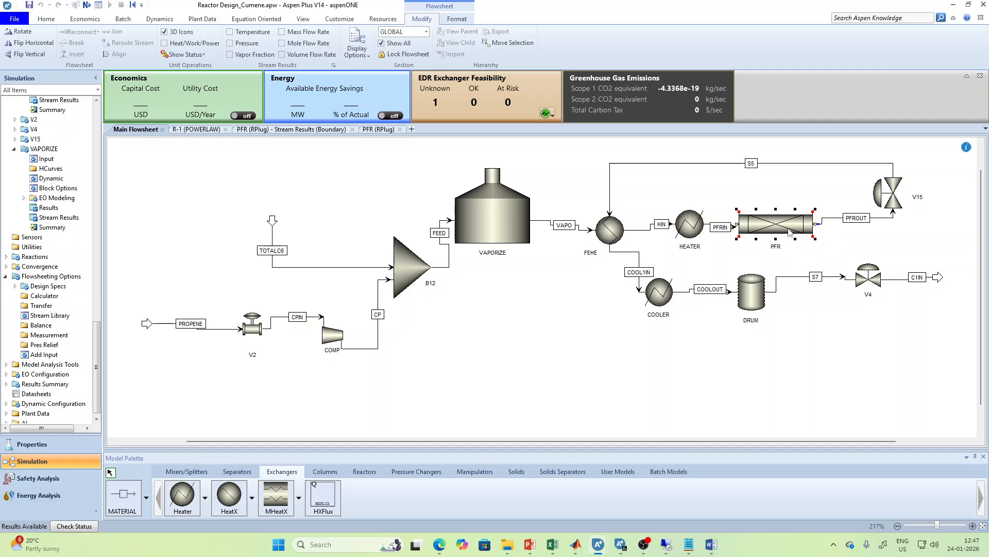
right_click(790, 228)
click(826, 256)
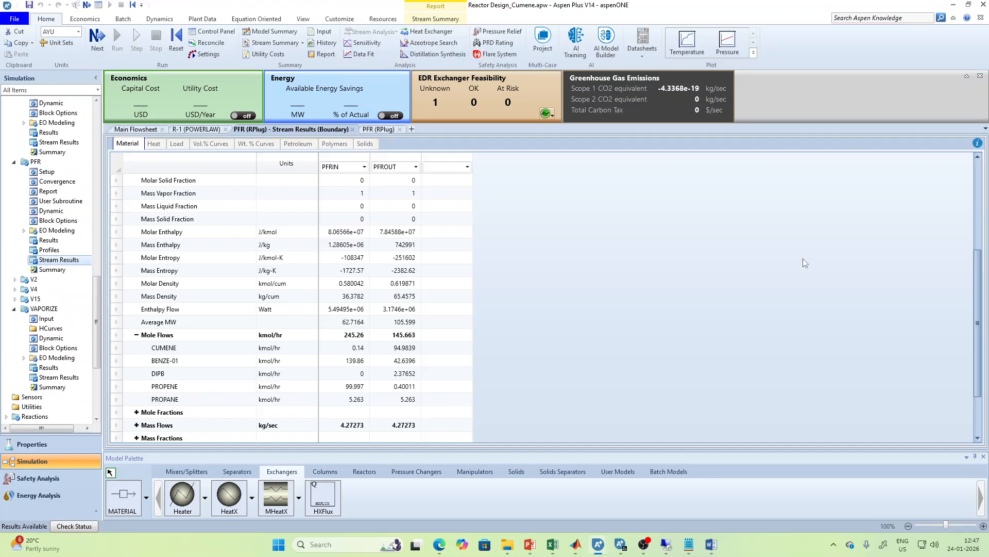
scroll(381, 376, up, 3)
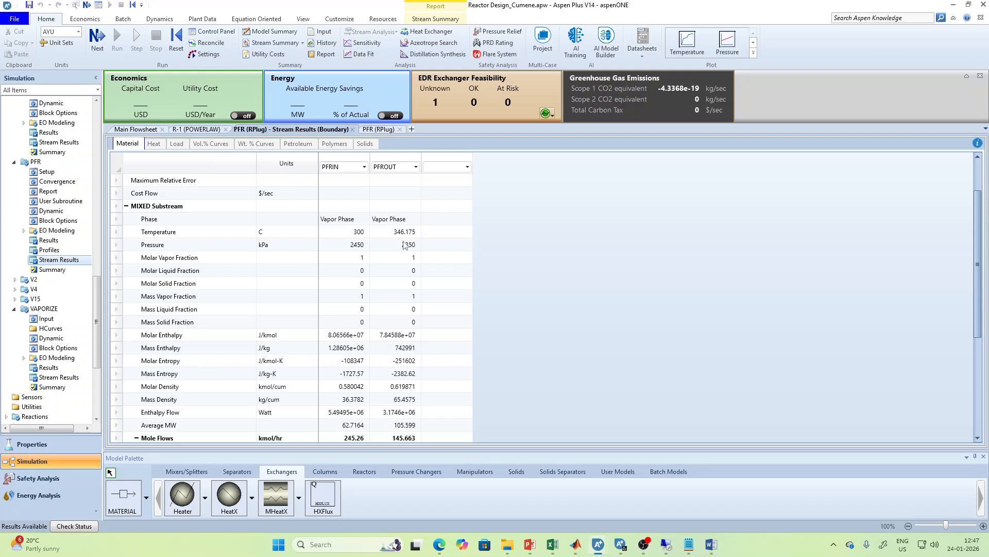
Plot the PFR's process stream temperature against reactor length in meters, examine the temperature profile and close the plot.
click(135, 129)
double_click(773, 230)
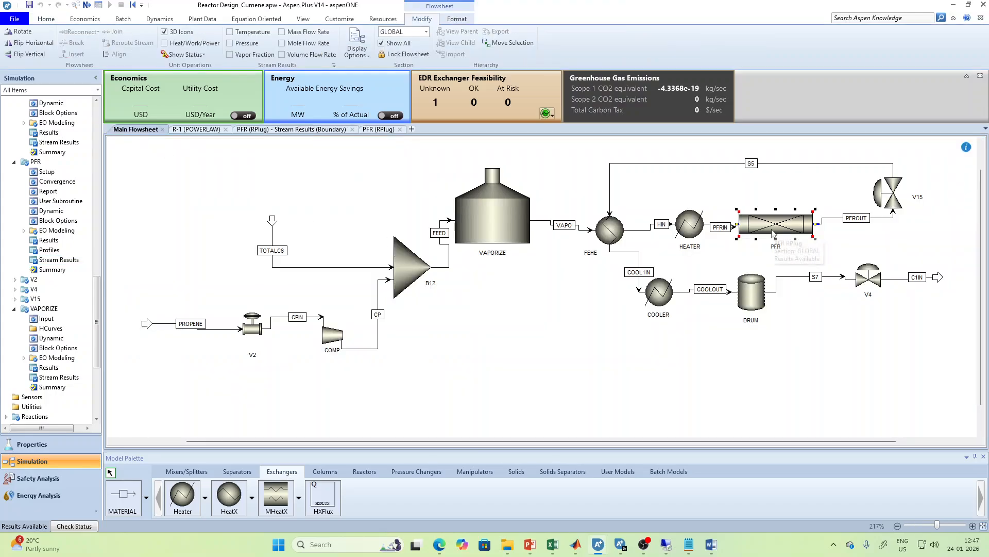
click(685, 45)
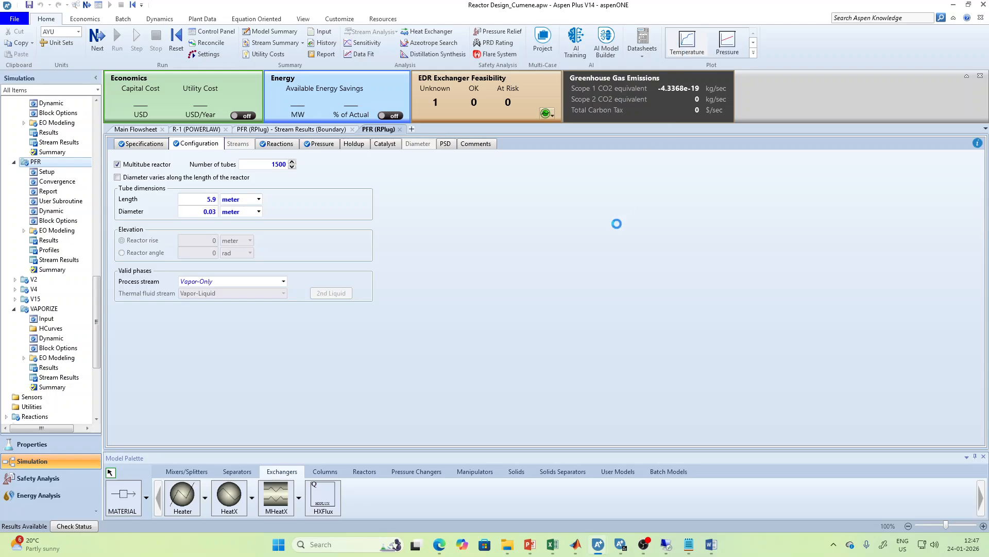
click(473, 283)
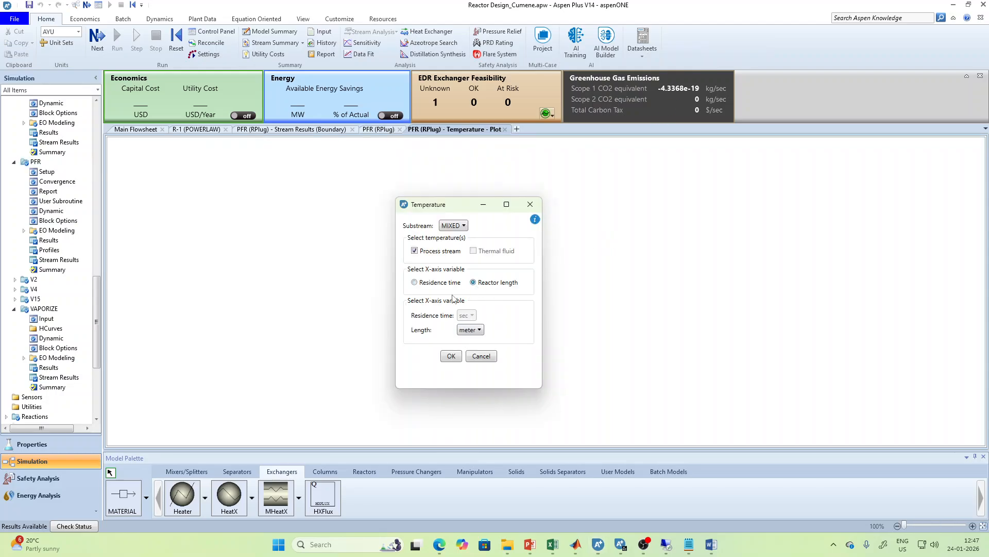
click(451, 357)
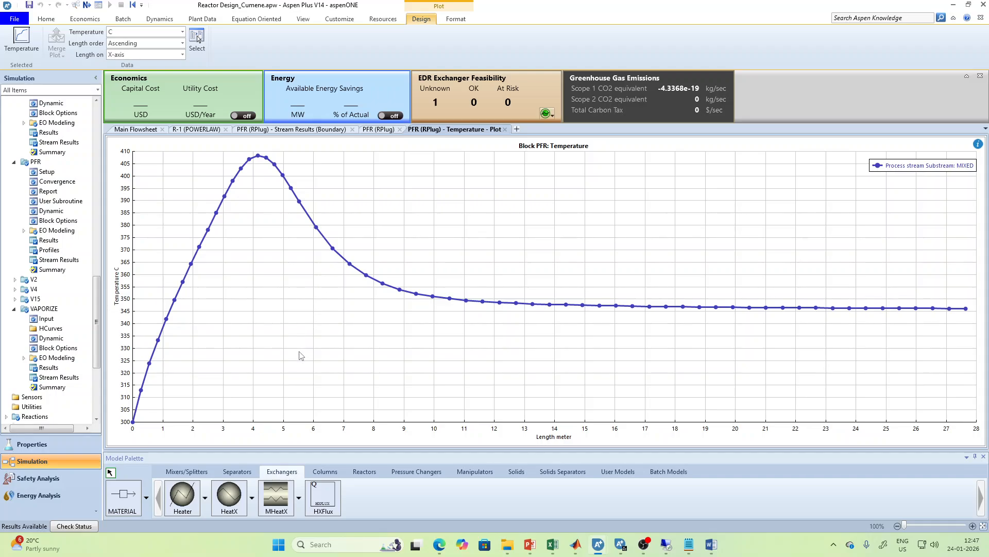
click(284, 179)
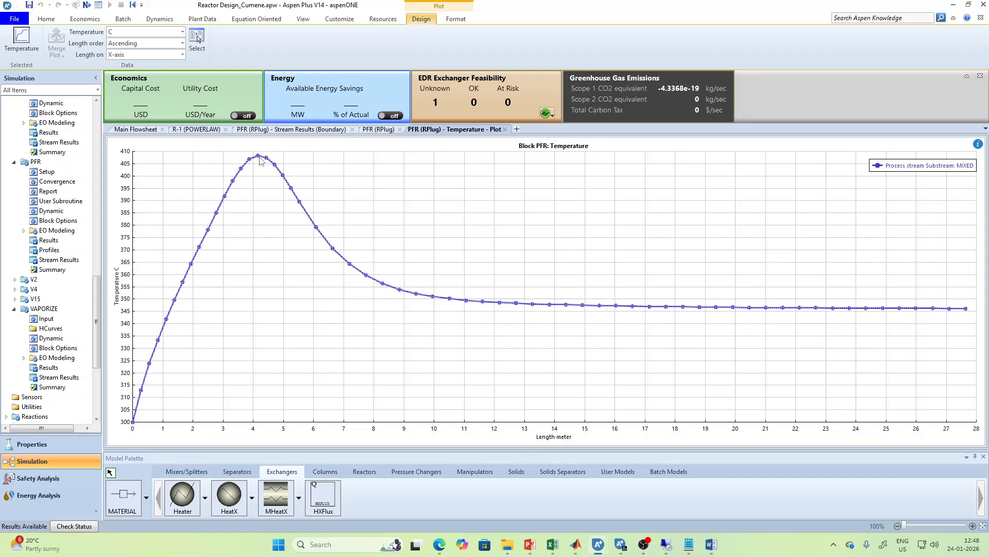
click(505, 129)
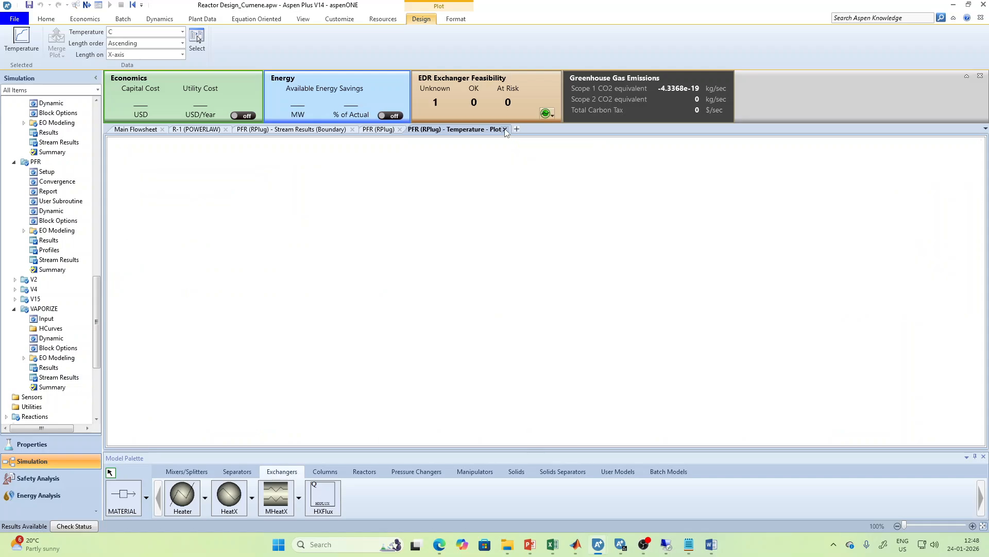
Trace the reactor outlet to the FEHE exchanger on the main flowsheet and review its cold stream outlet temperature specification.
click(136, 129)
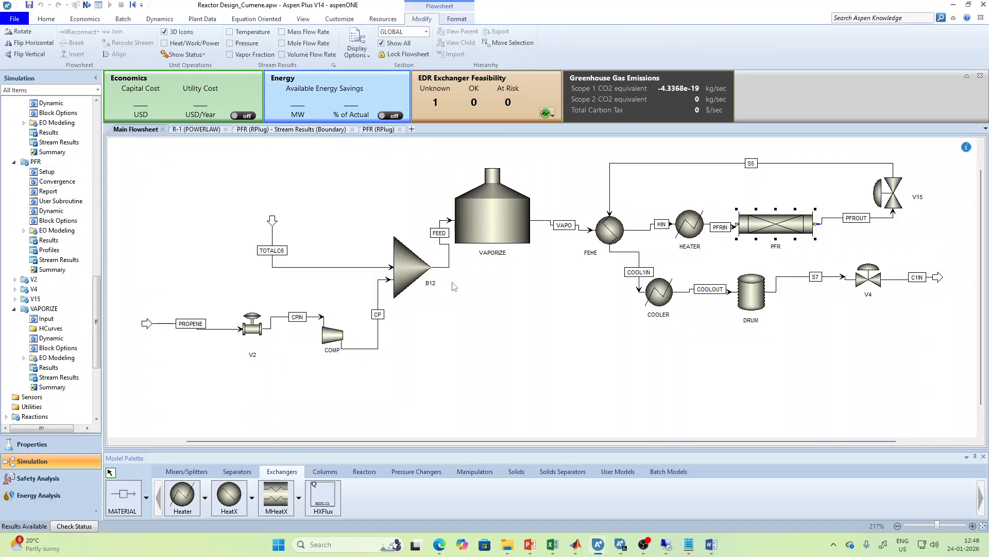
click(830, 222)
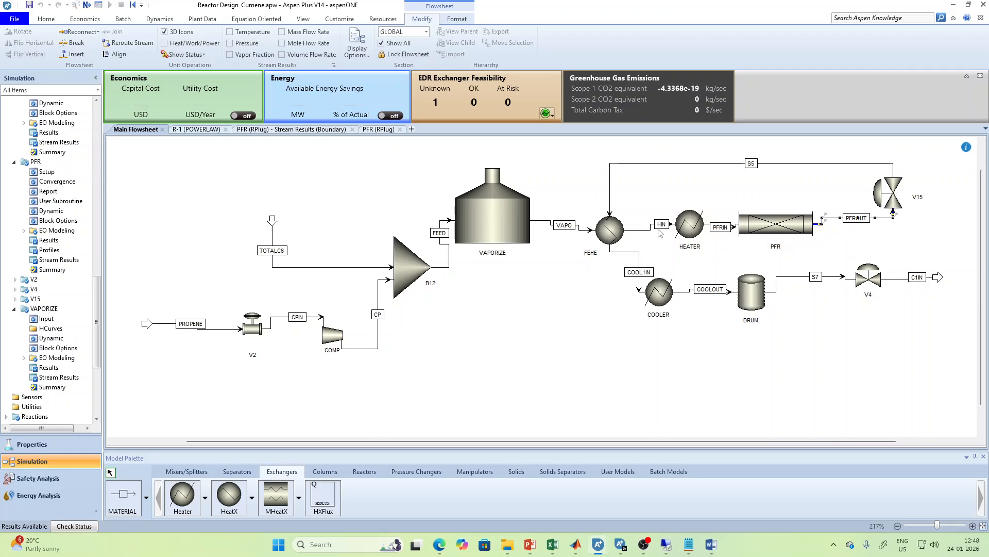
click(610, 252)
click(617, 319)
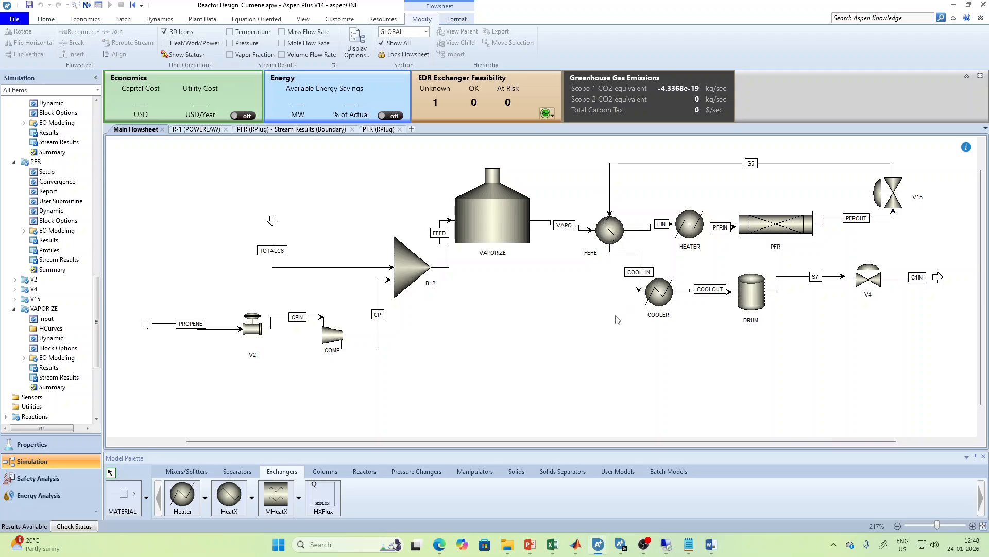
double_click(601, 245)
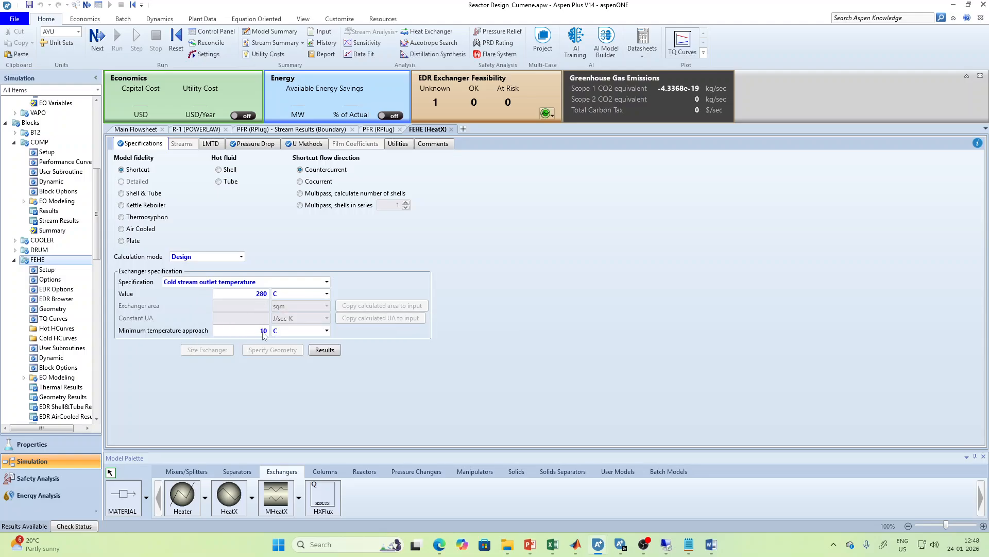
click(452, 129)
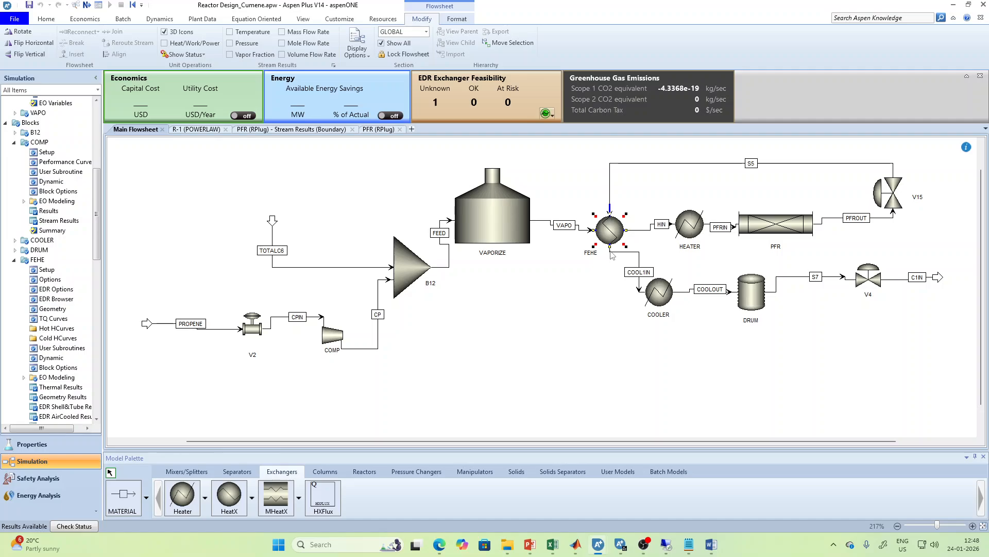
Set the COOLER block's pressure to -100 kPa and rerun the simulation after checking its stream results.
double_click(664, 303)
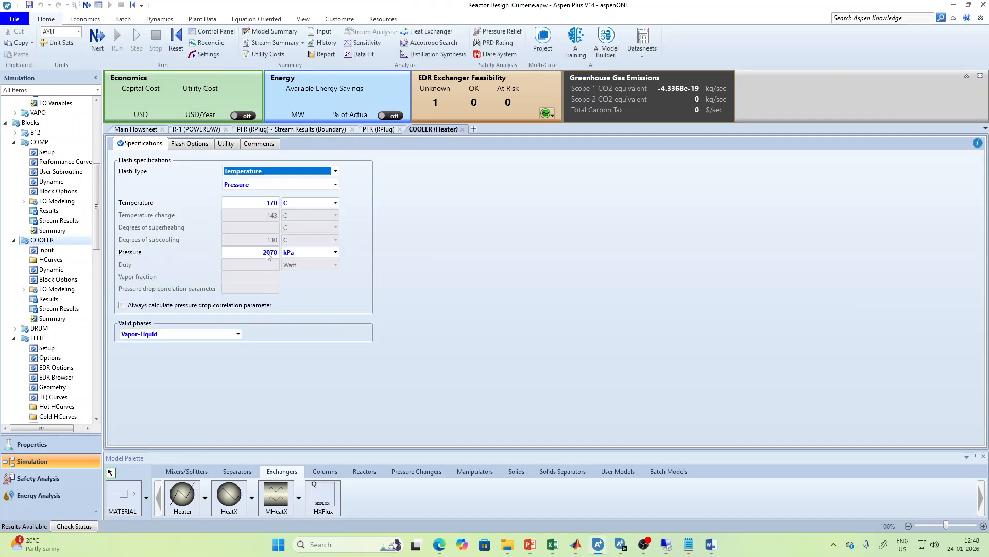
click(268, 256)
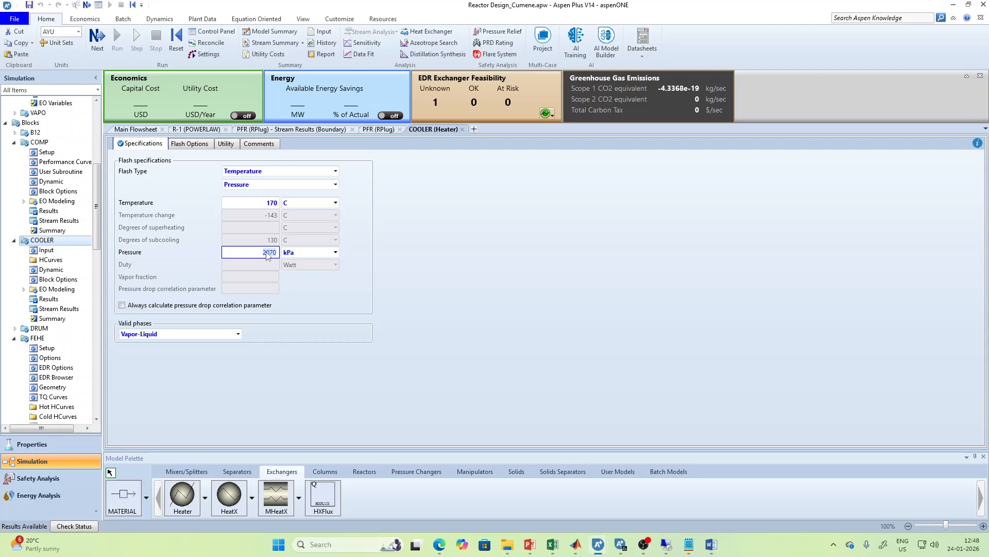
text(-100)
key(Return)
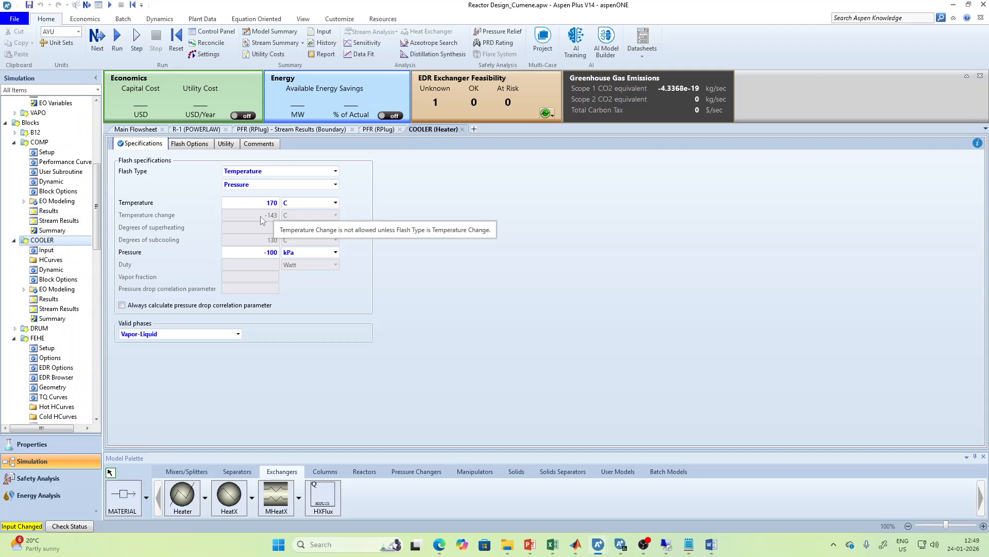
click(60, 309)
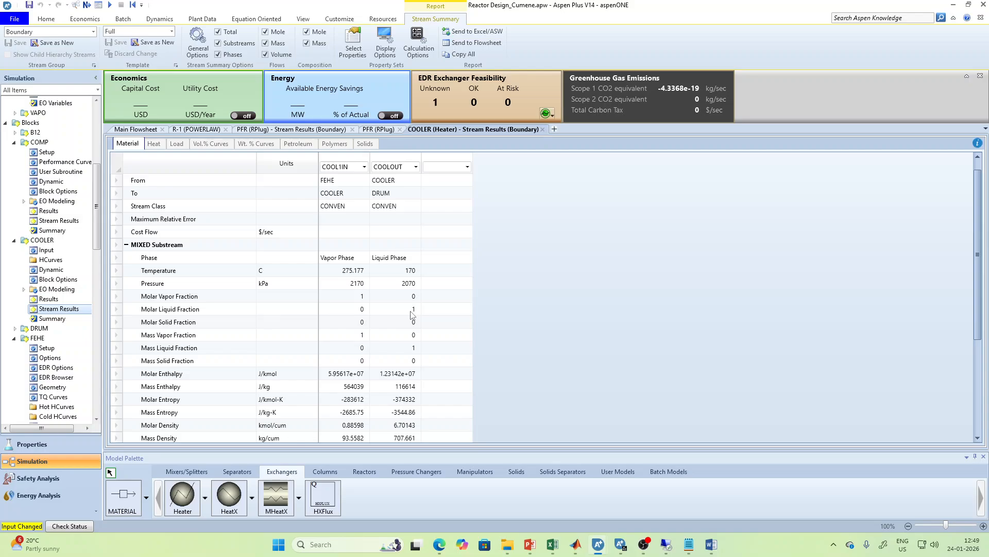
click(110, 5)
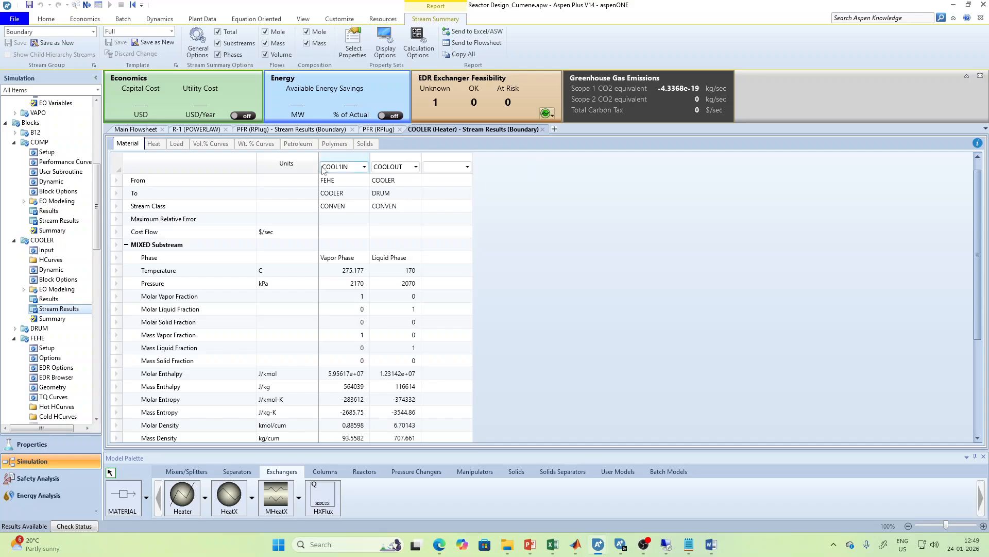
Return to the main flowsheet and look over the COOLER, DRUM and V4 section.
click(142, 131)
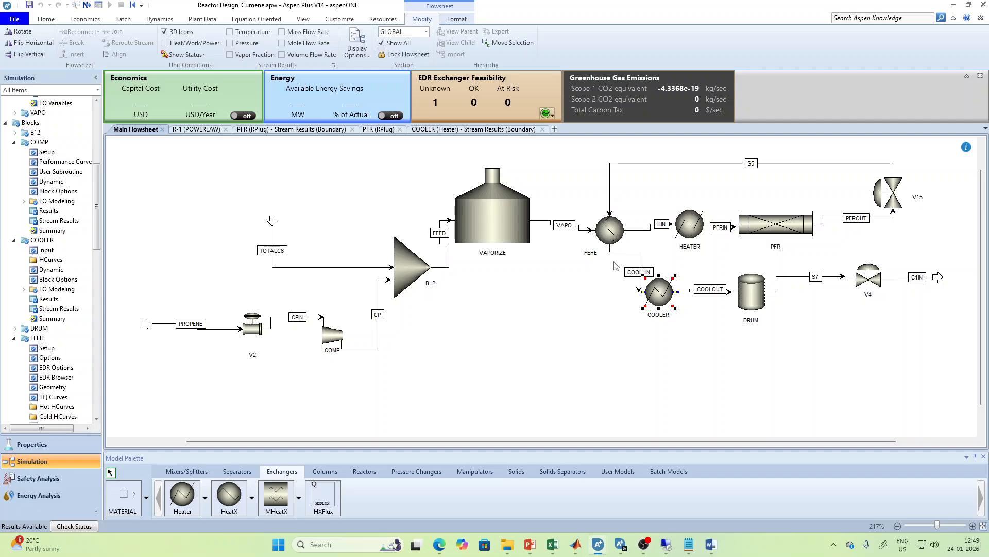
drag(617, 261, 954, 335)
click(711, 389)
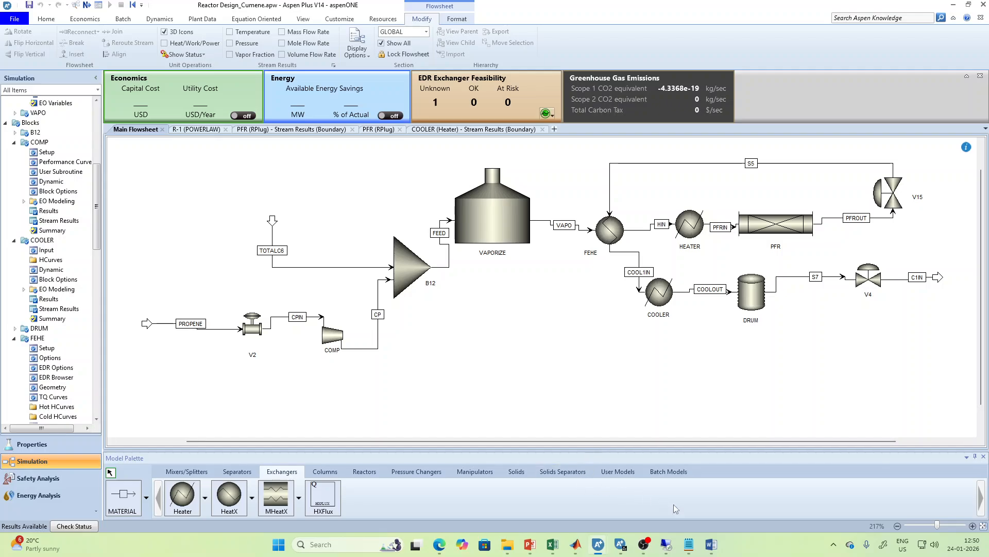
Switch to the Word notes and handwrite "1) Total Benzene Fed to reactor" on the blank page beside the reactions.
click(736, 499)
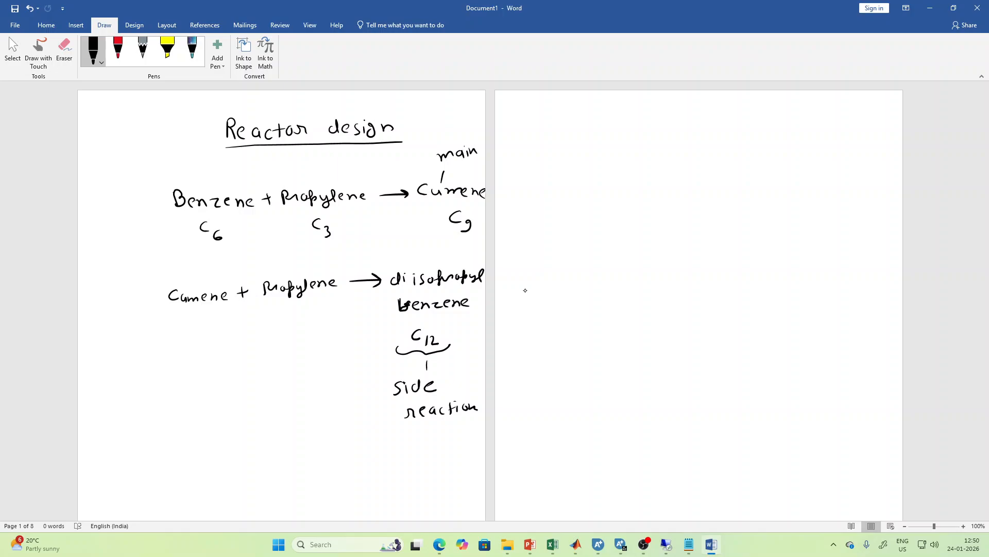
mouse_move(577, 133)
mouse_down()
mouse_move(592, 132)
mouse_move(586, 148)
mouse_move(593, 141)
mouse_up()
mouse_move(604, 133)
mouse_down()
mouse_move(604, 150)
mouse_move(609, 137)
mouse_up()
drag(613, 138, 616, 145)
drag(617, 143, 640, 146)
drag(640, 131, 639, 146)
drag(650, 142, 656, 146)
drag(661, 138, 684, 144)
drag(687, 140, 736, 141)
drag(734, 127, 756, 140)
mouse_move(764, 126)
mouse_down()
mouse_move(765, 140)
mouse_move(784, 135)
mouse_up()
drag(782, 130, 831, 130)
drag(838, 126, 842, 131)
mouse_move(853, 121)
mouse_down()
mouse_move(854, 130)
mouse_move(860, 123)
mouse_up()
drag(861, 124, 876, 122)
click(881, 126)
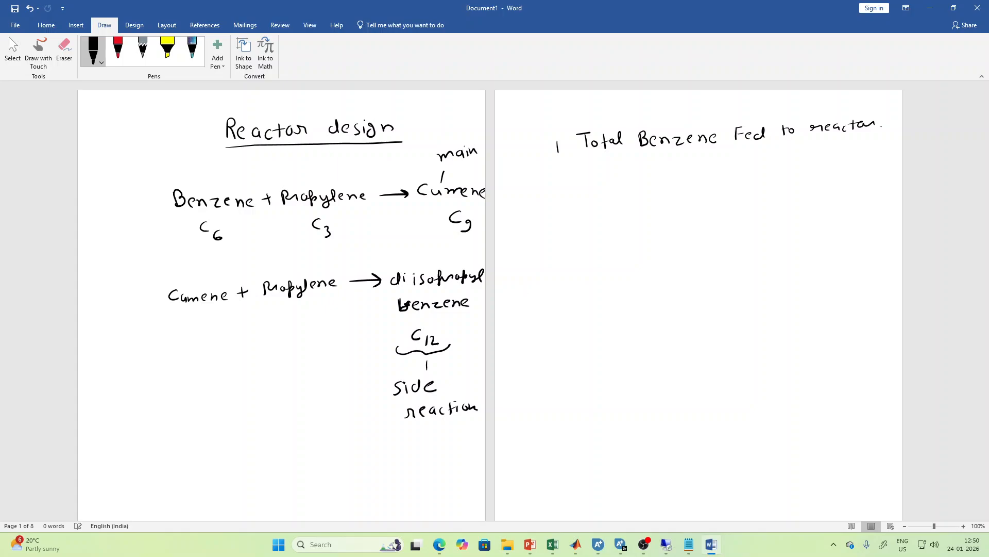
drag(561, 141, 562, 158)
Handwrite "2) Inlet temperature of reactor" below the first list item.
drag(555, 193, 563, 204)
drag(568, 188, 568, 207)
drag(582, 187, 592, 186)
mouse_move(587, 186)
mouse_down()
mouse_move(586, 201)
mouse_move(608, 199)
mouse_up()
mouse_move(611, 196)
mouse_down()
mouse_move(620, 192)
mouse_move(615, 202)
mouse_up()
mouse_move(623, 187)
mouse_down()
mouse_move(625, 201)
mouse_move(657, 198)
mouse_up()
drag(651, 191, 670, 195)
drag(671, 196, 686, 195)
mouse_move(689, 185)
mouse_down()
mouse_move(685, 200)
mouse_move(703, 194)
mouse_up()
drag(704, 189, 710, 189)
drag(718, 187, 721, 191)
drag(726, 182, 764, 188)
mouse_move(769, 181)
mouse_down()
mouse_move(776, 194)
mouse_move(817, 180)
mouse_up()
drag(825, 178, 827, 183)
mouse_move(835, 176)
mouse_down()
mouse_move(830, 183)
mouse_move(840, 181)
mouse_up()
drag(836, 174, 843, 174)
drag(844, 181, 864, 178)
click(866, 177)
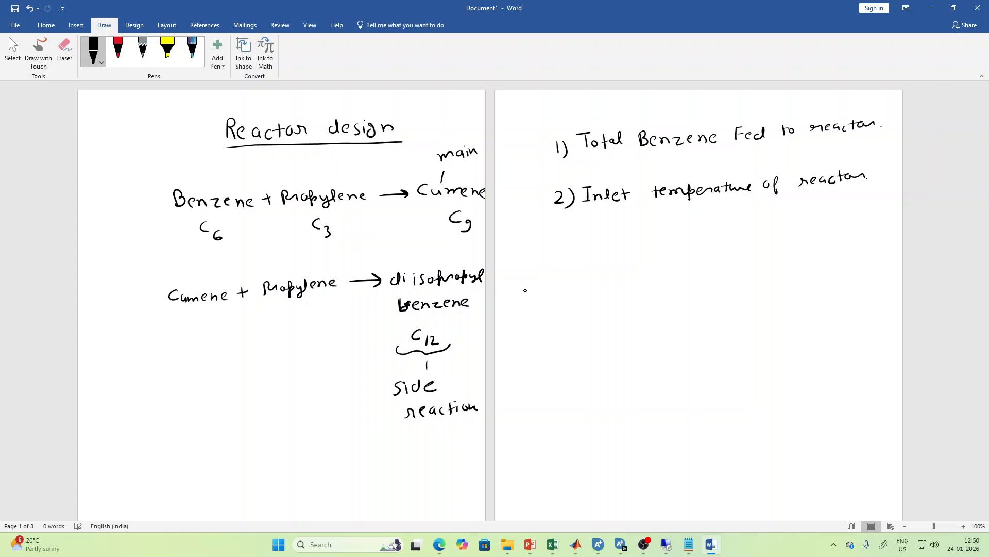
Handwrite "3) Coolant temperature" as the third list item.
mouse_move(548, 253)
mouse_down()
mouse_move(558, 258)
mouse_move(548, 268)
mouse_up()
mouse_move(564, 252)
mouse_down()
mouse_move(564, 269)
mouse_move(605, 259)
mouse_up()
mouse_move(613, 257)
mouse_down()
mouse_move(622, 249)
mouse_move(624, 262)
mouse_up()
drag(631, 256, 654, 259)
drag(645, 252, 688, 247)
drag(686, 250, 716, 245)
mouse_move(713, 242)
mouse_down()
mouse_move(712, 255)
mouse_move(720, 246)
mouse_up()
drag(722, 243, 744, 240)
mouse_move(747, 234)
mouse_down()
mouse_move(747, 244)
mouse_move(754, 237)
mouse_up()
drag(750, 242, 784, 236)
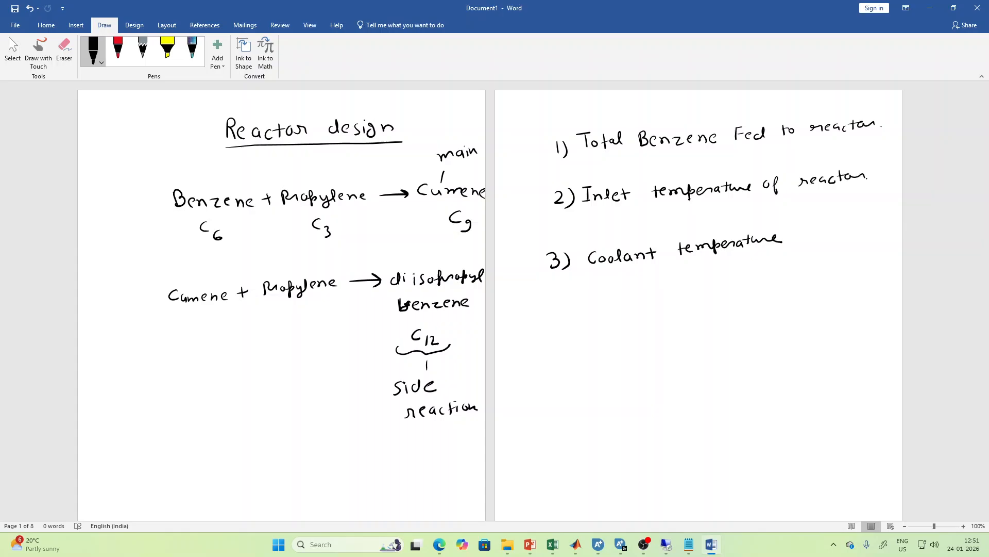
Handwrite "4) heat transfer coefficient" below the coolant temperature item.
mouse_move(543, 307)
mouse_down()
mouse_move(560, 322)
mouse_move(615, 316)
mouse_up()
mouse_move(620, 303)
mouse_down()
mouse_move(620, 317)
mouse_move(626, 307)
mouse_move(679, 308)
mouse_up()
drag(683, 304, 739, 300)
drag(746, 295, 767, 296)
drag(764, 290, 776, 295)
drag(784, 287, 804, 290)
drag(810, 288, 828, 289)
drag(822, 284, 832, 283)
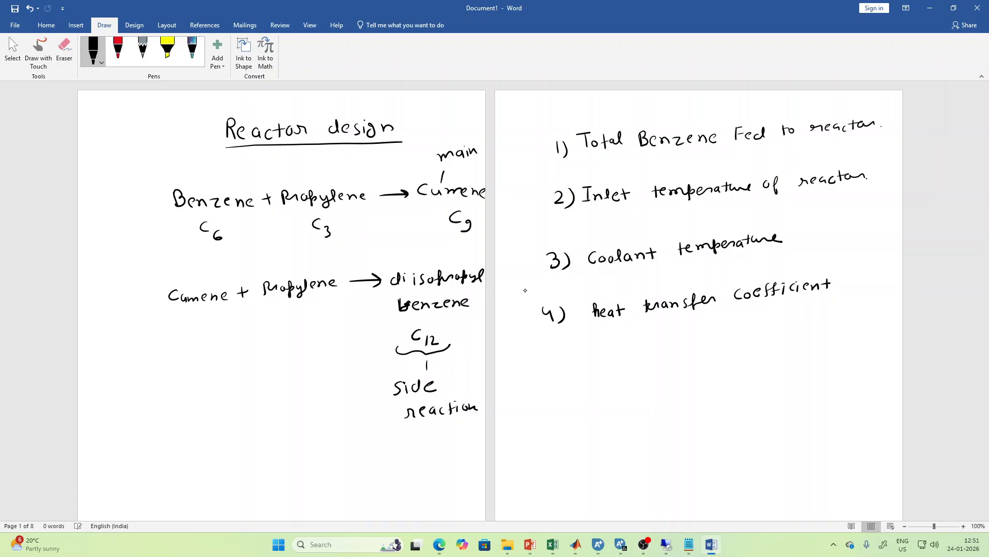
Handwrite "5) Length of the reactor" as the fifth list item.
drag(554, 358, 542, 372)
mouse_move(559, 357)
mouse_down()
mouse_move(559, 372)
mouse_move(640, 368)
mouse_up()
drag(634, 361, 681, 366)
drag(679, 358, 706, 359)
drag(699, 352, 719, 357)
drag(722, 352, 783, 349)
drag(788, 337, 789, 348)
drag(784, 343, 798, 344)
drag(803, 345, 813, 342)
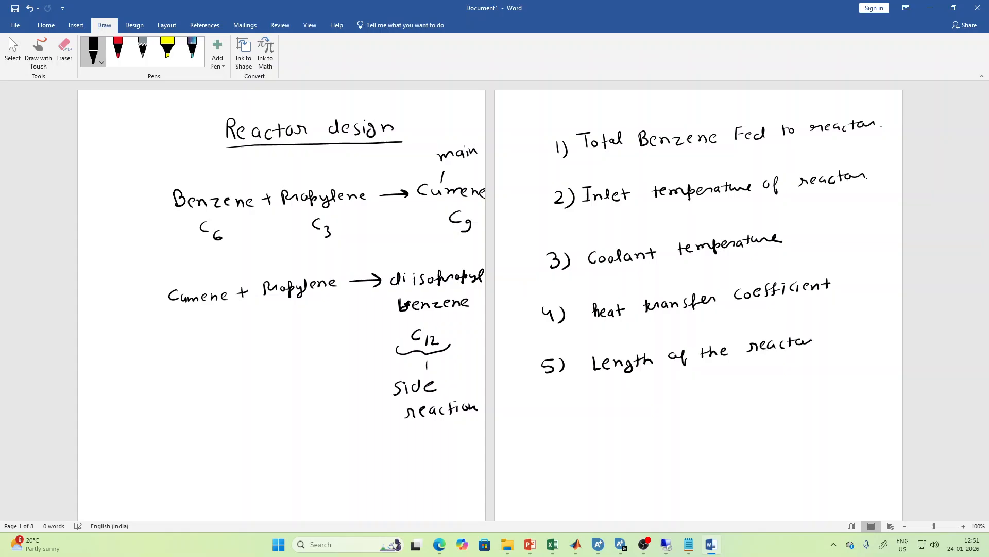
click(817, 345)
Handwrite "6) No. of tubes" below the reactor length item.
mouse_move(549, 401)
mouse_down()
mouse_move(558, 415)
mouse_move(663, 406)
mouse_up()
drag(657, 398, 704, 394)
click(707, 396)
Handwrite "7) Pressure drop across the reactor" over two lines as the last list item.
mouse_move(540, 445)
mouse_down()
mouse_move(556, 460)
mouse_move(615, 444)
mouse_up()
drag(616, 449, 624, 453)
drag(638, 444, 633, 455)
drag(641, 450, 660, 446)
drag(665, 448, 720, 454)
drag(720, 444, 779, 443)
drag(789, 435, 807, 438)
drag(808, 438, 825, 433)
drag(765, 473, 774, 465)
drag(776, 467, 806, 468)
drag(817, 459, 823, 463)
drag(824, 464, 837, 468)
click(841, 467)
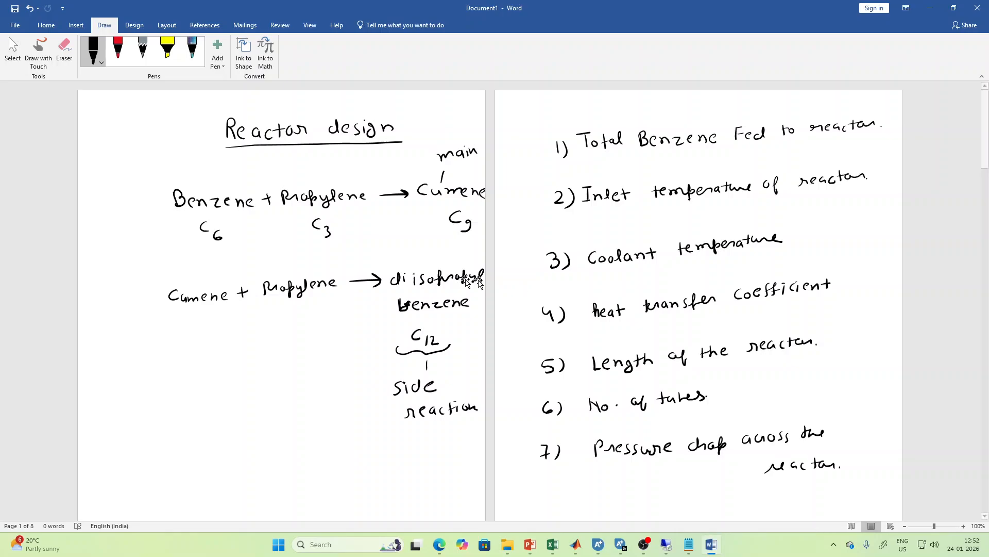
Handwrite the underlined heading "DOF's" above the seven-item list.
scroll(605, 279, down, 2)
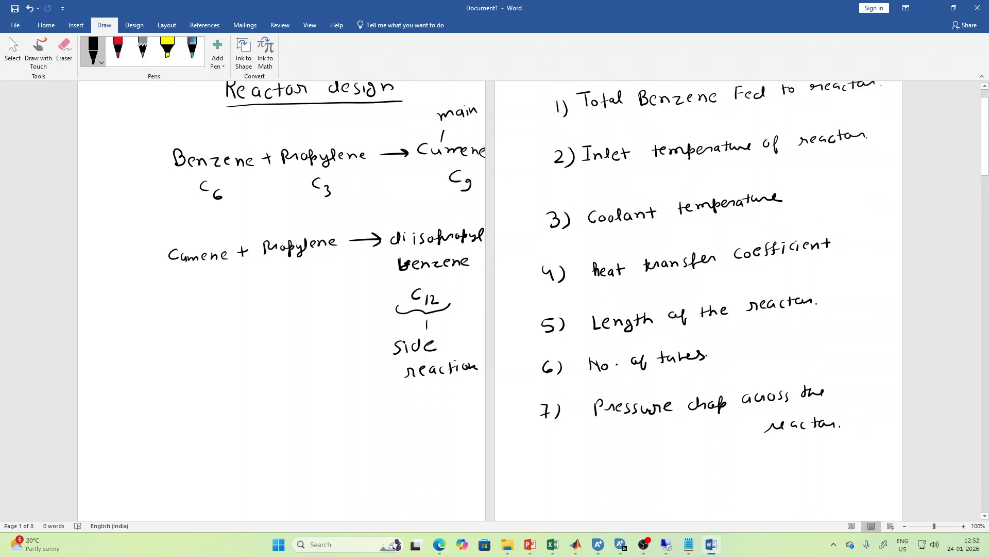
scroll(605, 279, up, 2)
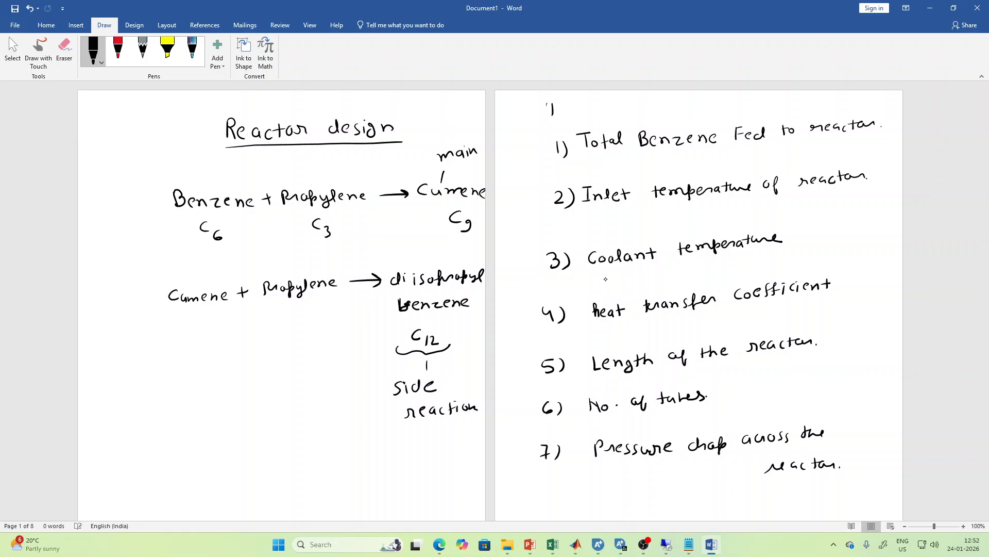
mouse_move(548, 100)
mouse_down()
mouse_move(550, 118)
mouse_move(567, 102)
mouse_move(583, 117)
mouse_up()
mouse_move(583, 100)
mouse_down()
mouse_move(609, 110)
mouse_move(598, 120)
mouse_move(623, 118)
mouse_up()
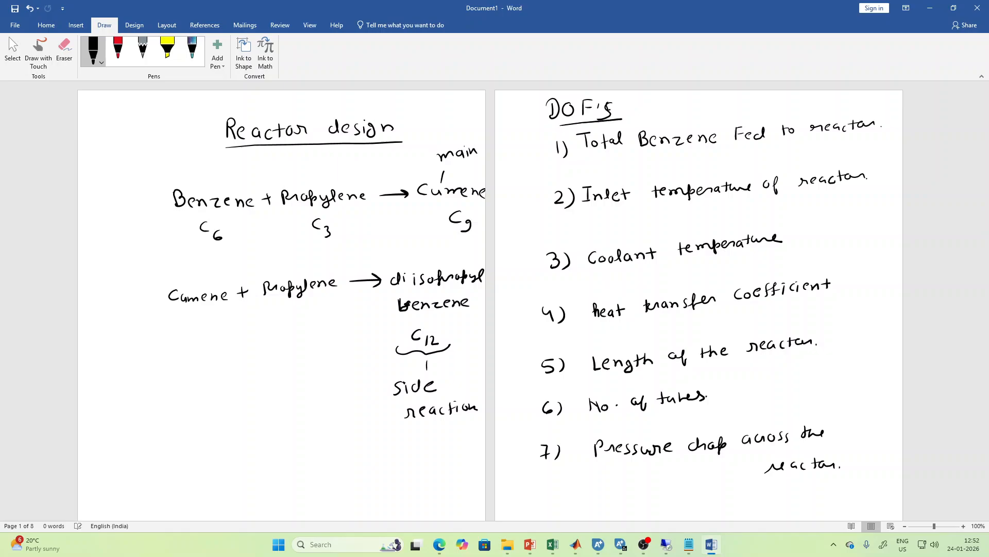
scroll(621, 361, down, 12)
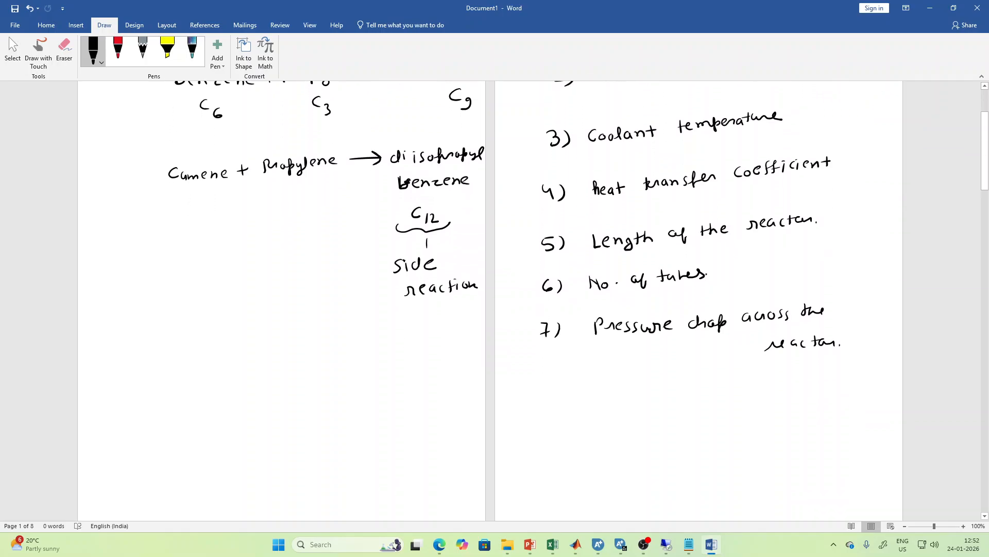
Handwrite the underlined heading "Constraints" at the start of the blank fourth page.
scroll(540, 246, down, 2)
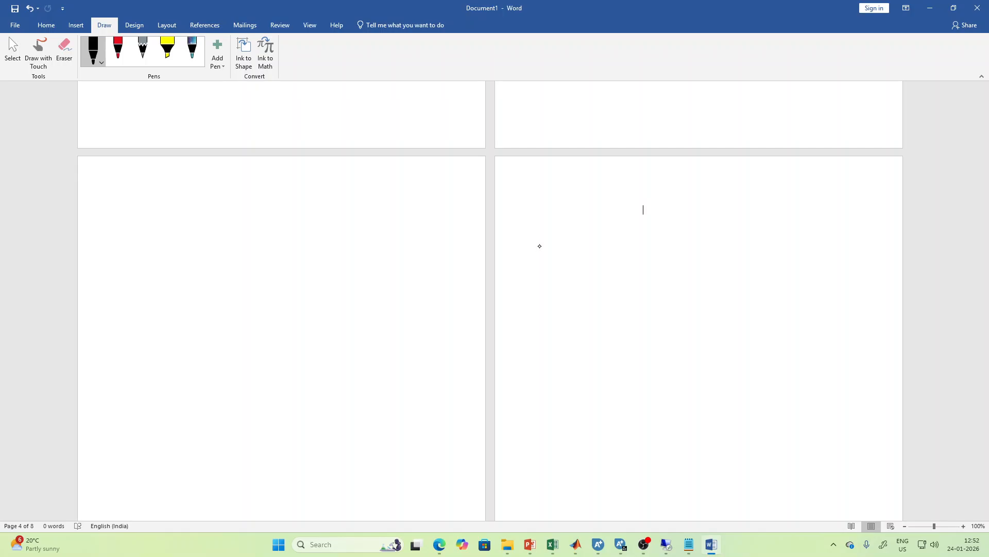
mouse_move(146, 180)
mouse_down()
mouse_move(136, 187)
mouse_move(146, 192)
mouse_up()
mouse_move(152, 184)
mouse_down()
mouse_move(149, 191)
mouse_move(153, 184)
mouse_up()
drag(159, 183, 167, 191)
mouse_move(175, 183)
mouse_down()
mouse_move(171, 192)
mouse_move(187, 183)
mouse_up()
drag(185, 192, 215, 188)
drag(219, 180, 223, 183)
drag(227, 182, 224, 188)
click(232, 184)
drag(139, 198, 240, 191)
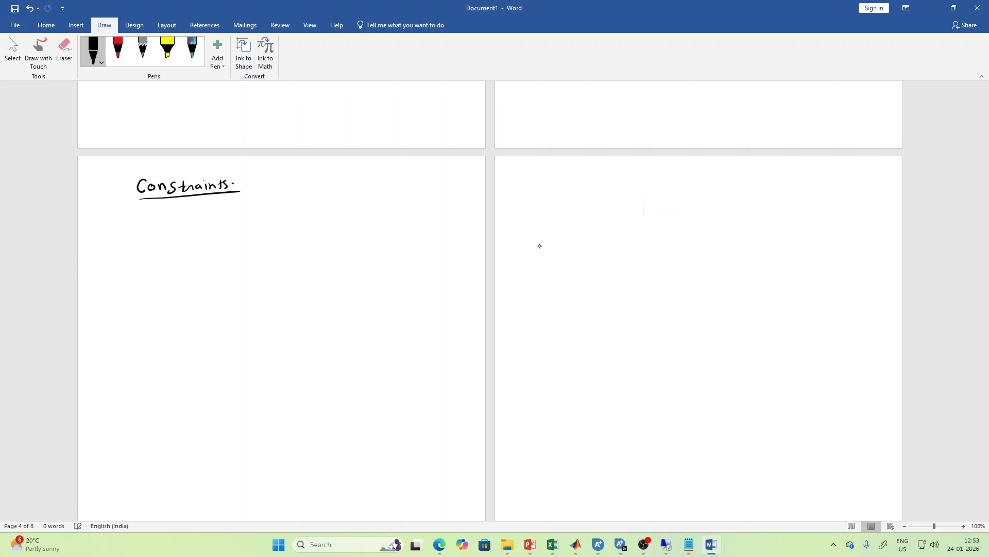
Handwrite "1) Tmax ≤ 400°C" as the first constraint, with "reactor" as a superscript on Tmax.
drag(153, 232, 157, 241)
drag(159, 231, 160, 250)
mouse_move(202, 228)
mouse_down()
mouse_move(216, 227)
mouse_move(210, 243)
mouse_move(235, 243)
mouse_up()
drag(240, 237, 241, 243)
drag(244, 236, 245, 244)
mouse_move(290, 225)
mouse_down()
mouse_move(292, 237)
mouse_move(330, 228)
mouse_up()
drag(335, 221, 354, 234)
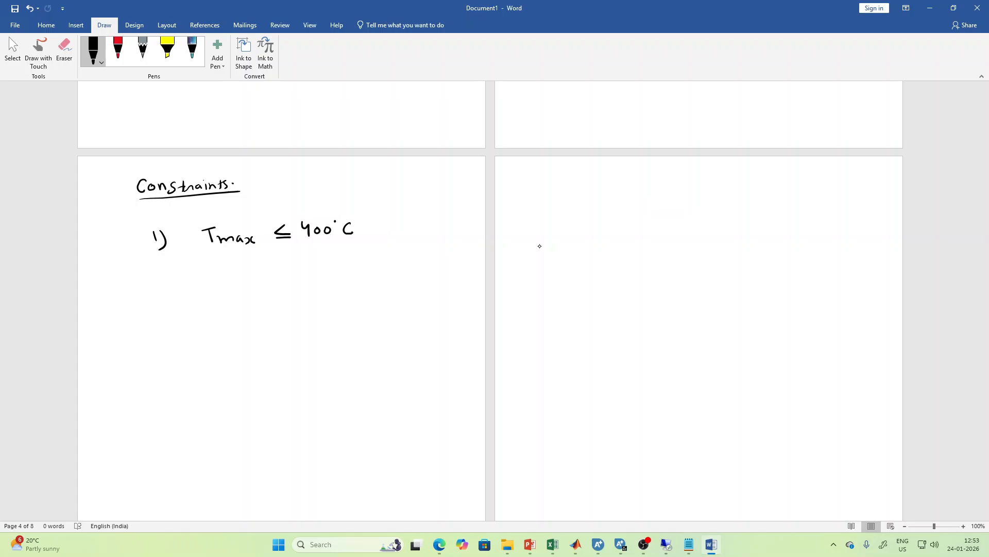
drag(219, 220, 269, 215)
Handwrite "2) Conversion (X) = 99.5%" as the second constraint.
mouse_move(153, 297)
mouse_down()
mouse_move(165, 308)
mouse_move(210, 299)
mouse_up()
drag(218, 292, 246, 292)
drag(247, 298, 254, 297)
drag(264, 289, 320, 291)
key(ctrl+z)
drag(339, 277, 393, 276)
click(390, 272)
drag(424, 261, 419, 273)
click(412, 269)
click(430, 266)
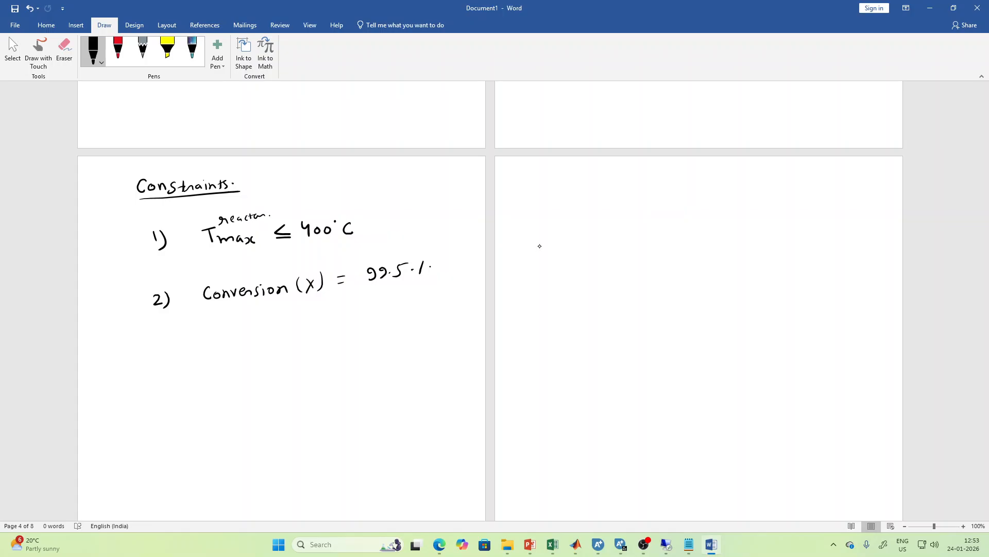
Handwrite "3) Re ≥ 10⁴" as the third constraint.
drag(153, 333, 162, 349)
mouse_move(208, 323)
mouse_down()
mouse_move(208, 339)
mouse_move(266, 324)
mouse_move(287, 338)
mouse_move(315, 323)
mouse_up()
drag(312, 315, 313, 328)
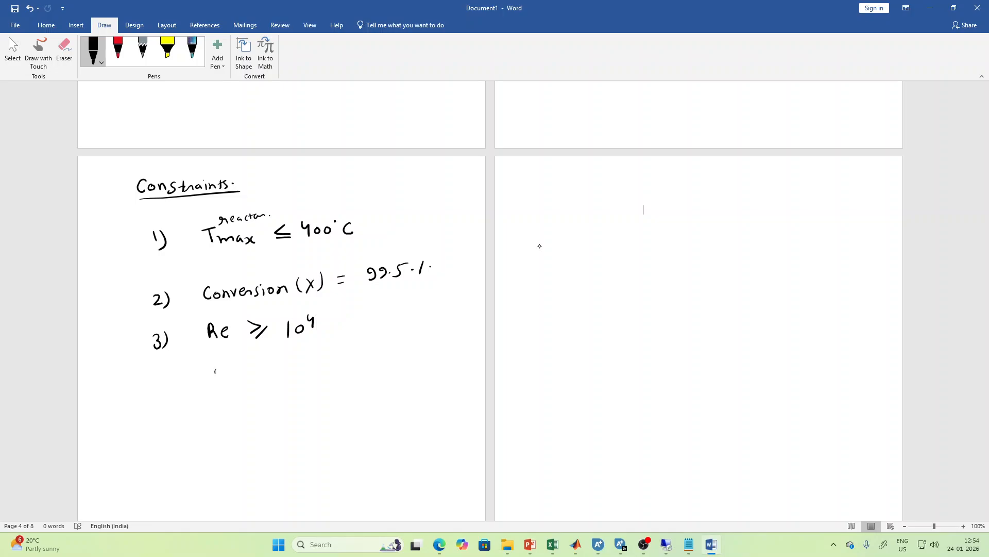
Handwrite the formula Re = ρ·Vs·d/μ below the third constraint, with a separate "Vs" beneath it.
mouse_move(215, 370)
mouse_down()
mouse_move(211, 386)
mouse_move(239, 370)
mouse_move(258, 380)
mouse_up()
mouse_move(259, 362)
mouse_down()
mouse_move(264, 389)
mouse_move(251, 403)
mouse_up()
drag(162, 384, 168, 397)
drag(171, 392, 190, 389)
drag(185, 393, 191, 393)
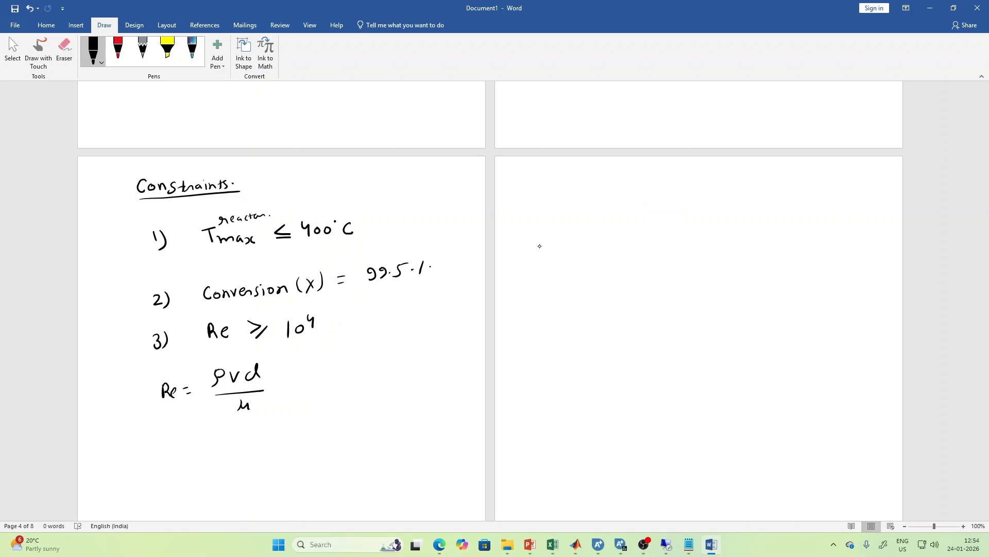
drag(240, 380, 236, 387)
drag(287, 423, 299, 442)
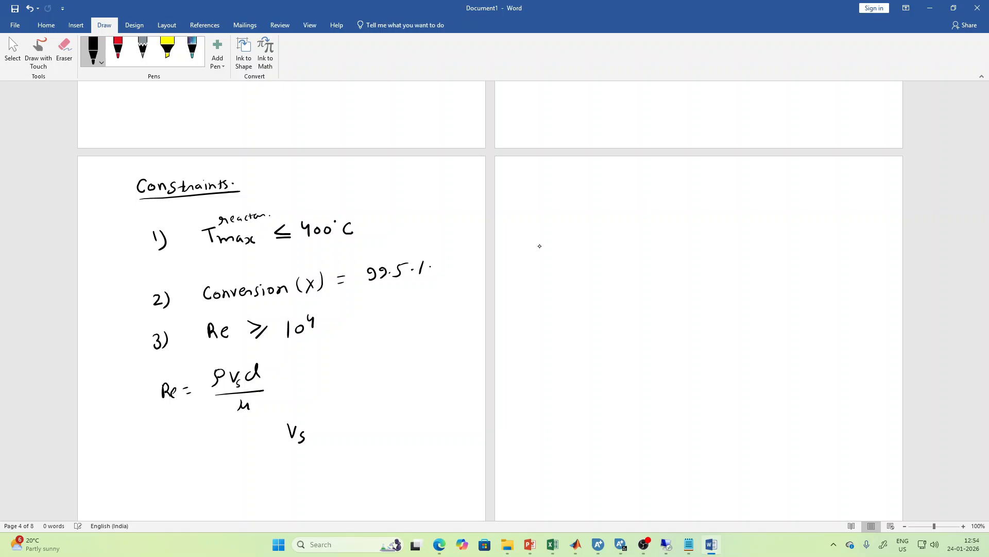
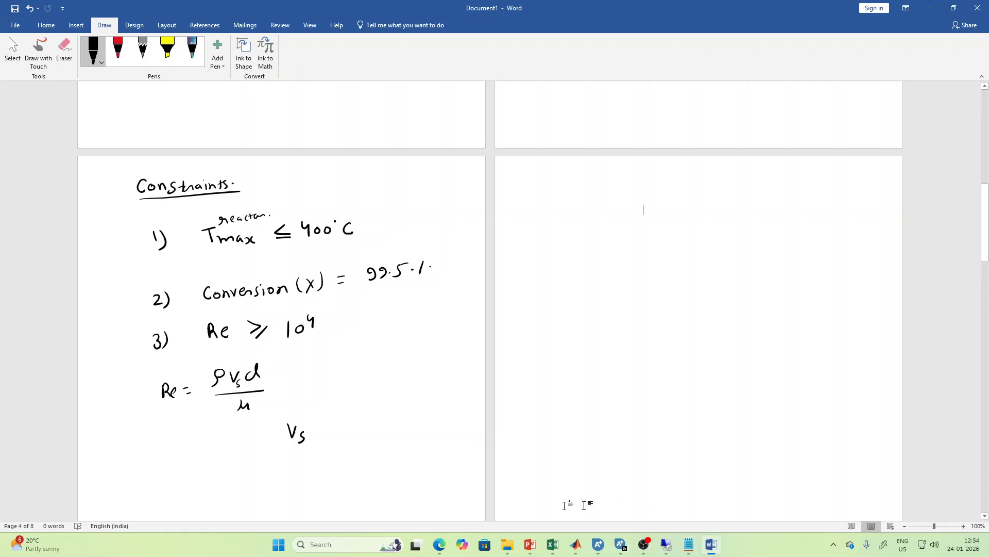
Switch to MATLAB and look up the required superficial velocity in the CalcVo.m and CalcNt1.m functions.
mouse_move(576, 545)
click(570, 500)
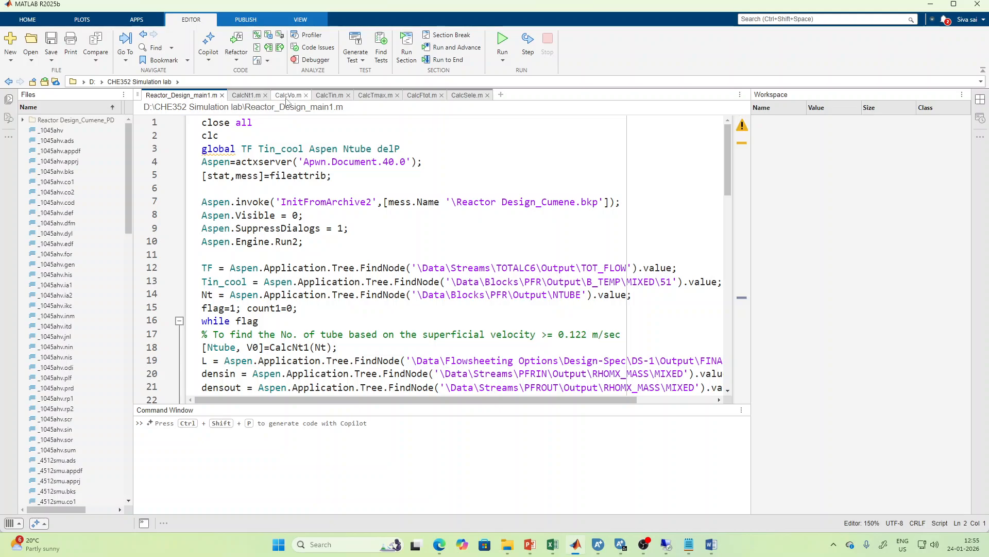
click(287, 96)
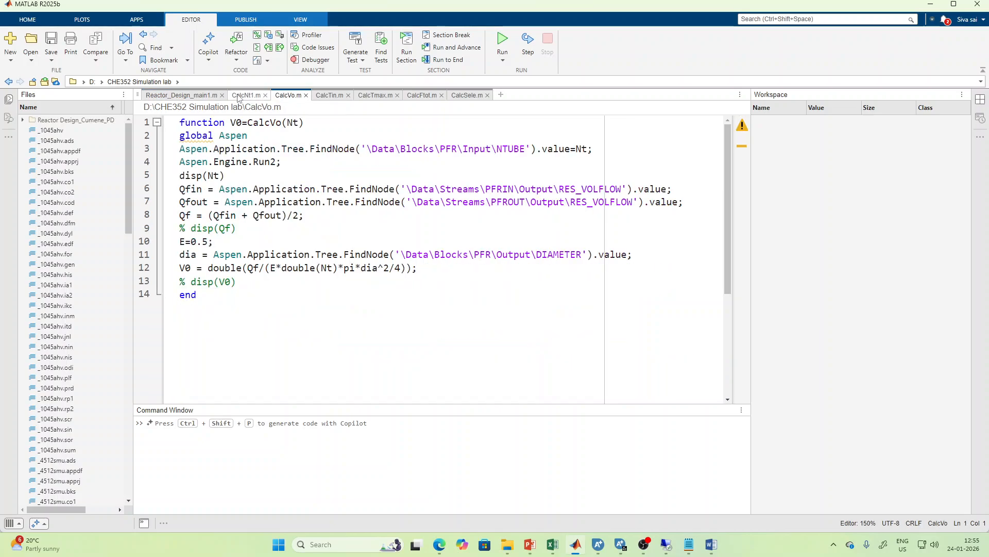
click(239, 96)
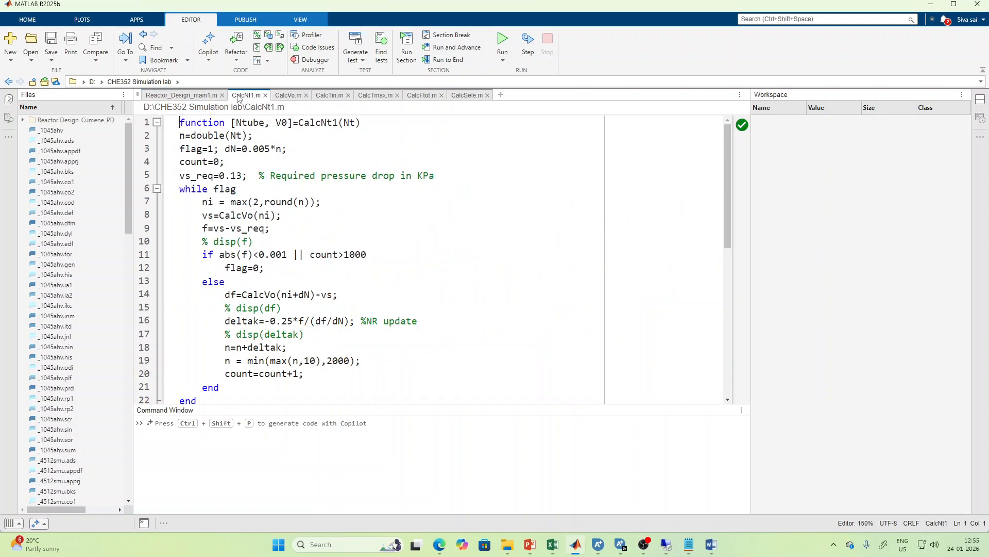
click(196, 96)
click(930, 4)
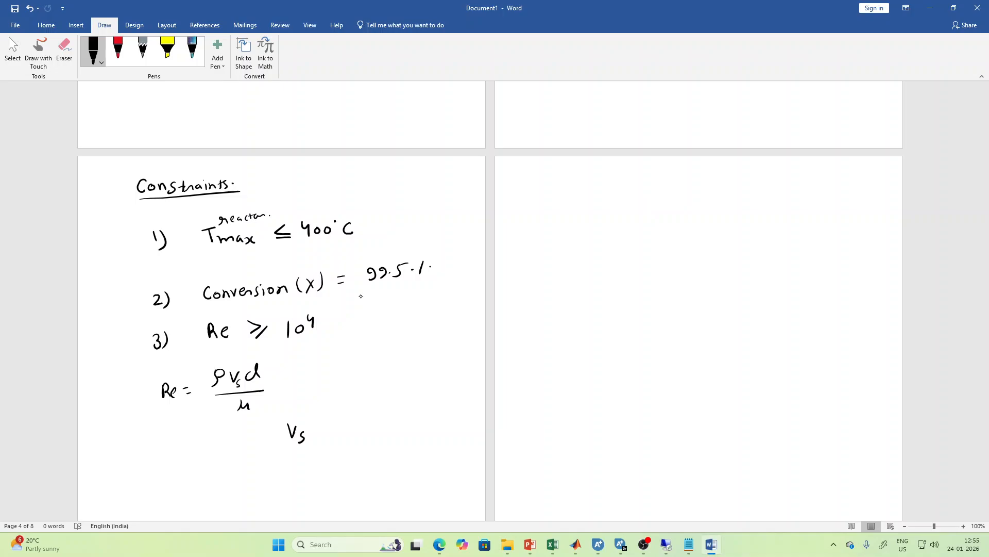
Complete the velocity note in Word as "Vs ≥ 0.13", box it, and draw an arrow to it from Re.
mouse_move(310, 422)
mouse_down()
mouse_move(320, 428)
mouse_move(310, 437)
mouse_move(337, 424)
mouse_move(367, 430)
mouse_up()
click(350, 427)
key(ctrl+z)
mouse_move(364, 420)
mouse_down()
mouse_move(376, 450)
mouse_move(291, 455)
mouse_move(345, 412)
mouse_move(380, 409)
mouse_up()
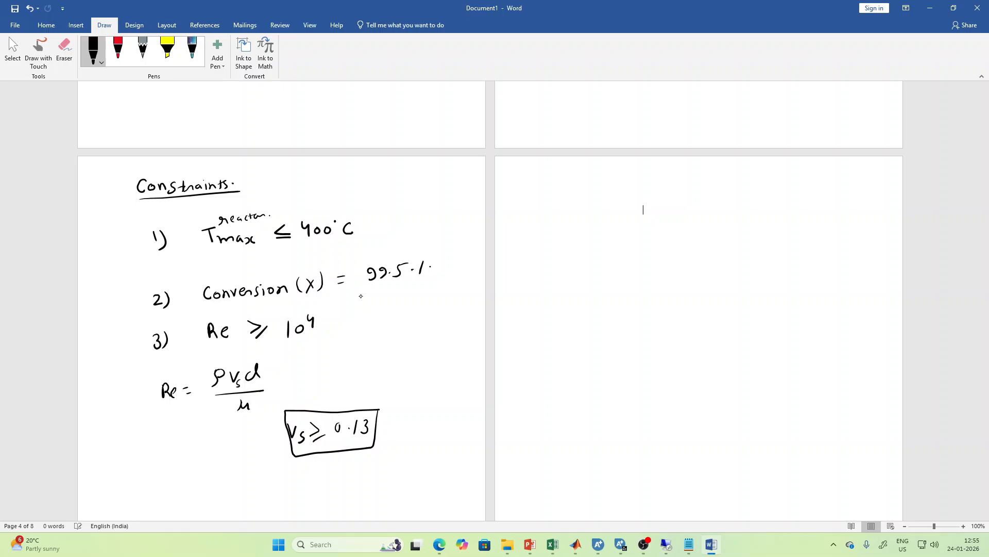
mouse_move(230, 341)
mouse_down()
mouse_move(267, 358)
mouse_move(290, 397)
mouse_move(306, 395)
mouse_up()
Handwrite "4) Selectivity ≥ 0.98 or 98%" as the fourth constraint.
drag(154, 490, 165, 503)
mouse_move(167, 490)
mouse_down()
mouse_move(169, 508)
mouse_move(223, 500)
mouse_up()
drag(227, 496, 239, 501)
drag(253, 489, 251, 502)
drag(247, 494, 261, 499)
mouse_move(266, 490)
mouse_down()
mouse_move(279, 499)
mouse_move(283, 489)
mouse_move(282, 500)
mouse_up()
click(277, 481)
mouse_move(280, 490)
mouse_down()
mouse_move(295, 504)
mouse_move(313, 495)
mouse_up()
mouse_move(315, 499)
mouse_down()
mouse_move(371, 481)
mouse_move(427, 496)
mouse_move(439, 484)
mouse_move(454, 496)
mouse_up()
click(348, 491)
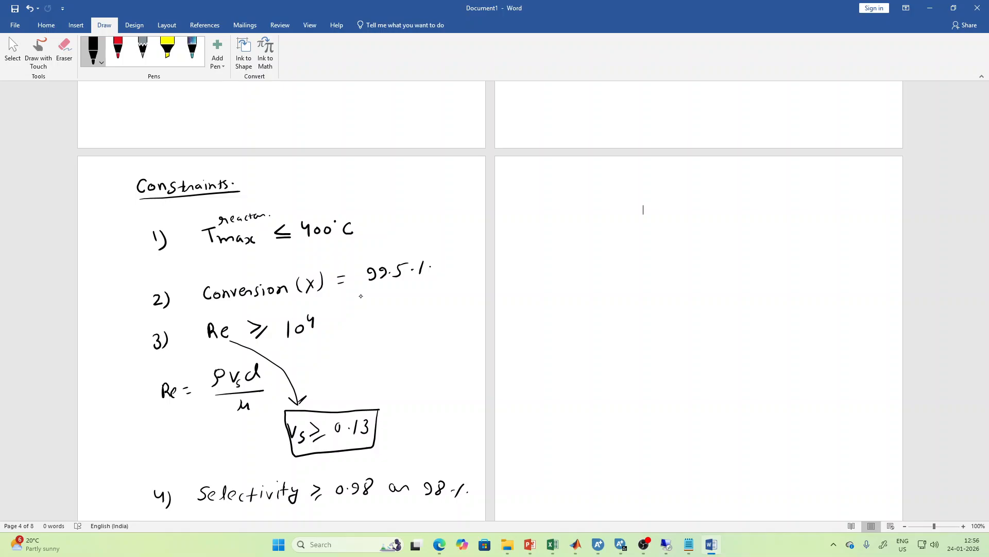
Handwrite "Length of reactor for X = 99.5%" on the facing page, add "(L)" beneath and underline "reactor".
drag(544, 218, 577, 235)
mouse_move(589, 219)
mouse_down()
mouse_move(589, 230)
mouse_move(597, 222)
mouse_up()
mouse_move(598, 217)
mouse_down()
mouse_move(629, 236)
mouse_move(764, 216)
mouse_up()
drag(767, 216, 799, 220)
drag(817, 212, 825, 216)
mouse_move(850, 206)
mouse_down()
mouse_move(847, 216)
mouse_move(867, 211)
mouse_up()
mouse_move(875, 205)
mouse_down()
mouse_move(870, 214)
mouse_move(890, 207)
mouse_up()
drag(889, 204, 885, 213)
click(898, 210)
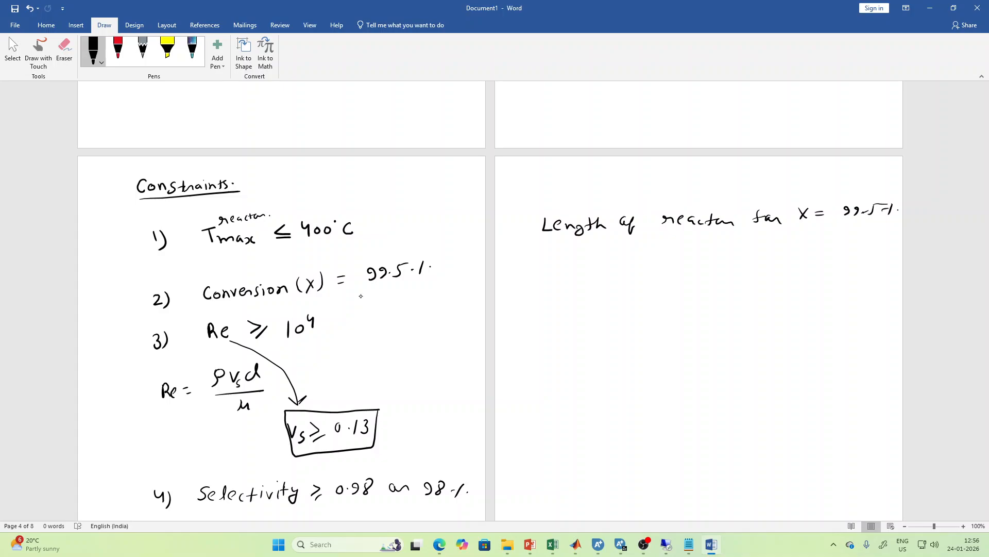
mouse_move(568, 243)
mouse_down()
mouse_move(569, 259)
mouse_move(585, 256)
mouse_up()
drag(593, 245, 593, 262)
drag(697, 242, 725, 235)
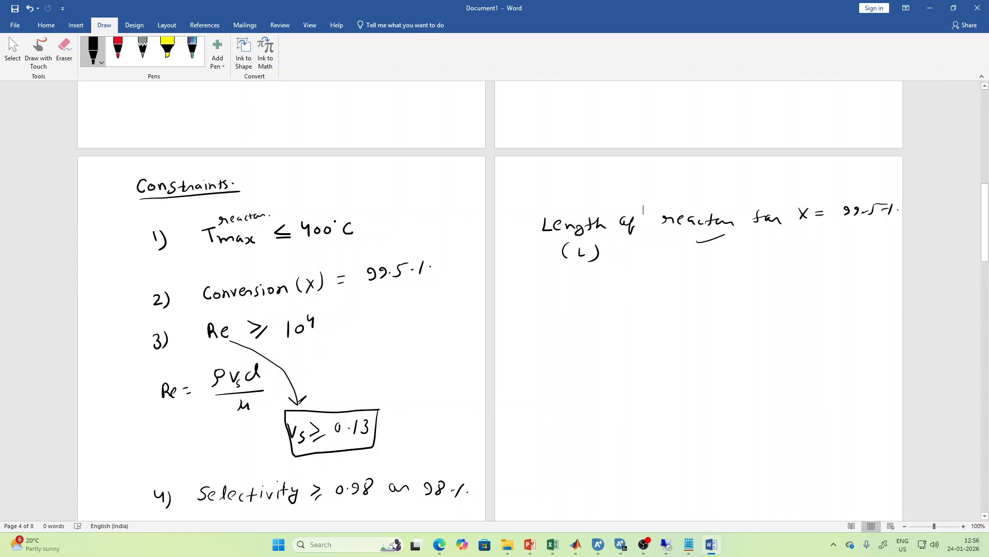
Switch to the Reactor Design_Cumene simulation in Aspen Plus and examine the variable definitions of design spec DS-1.
mouse_move(606, 546)
click(641, 500)
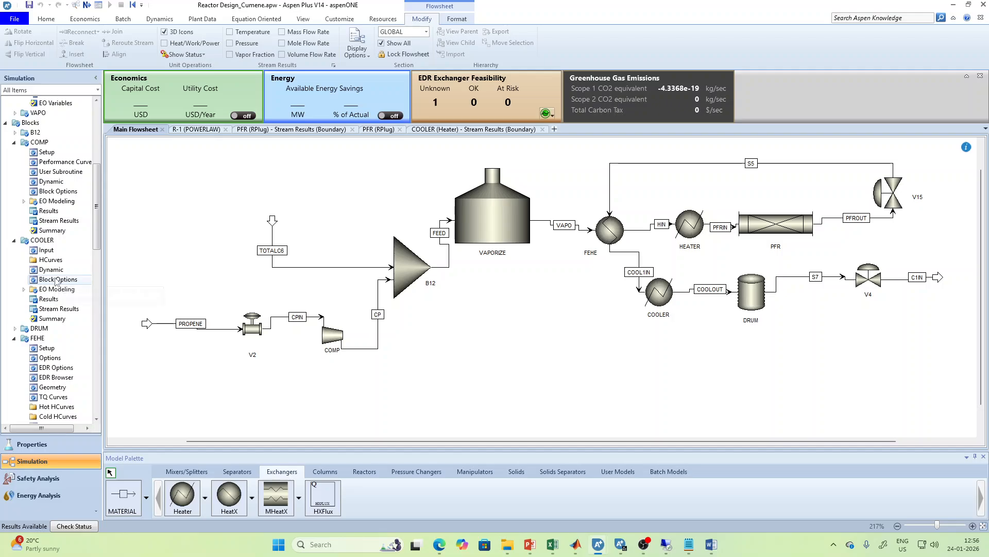
scroll(57, 281, down, 15)
scroll(57, 281, down, 2)
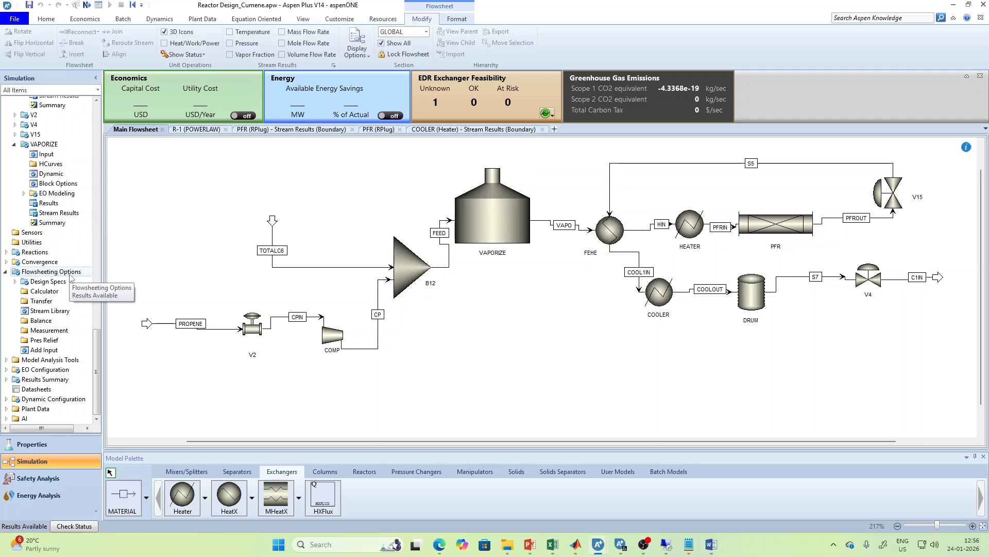
click(15, 282)
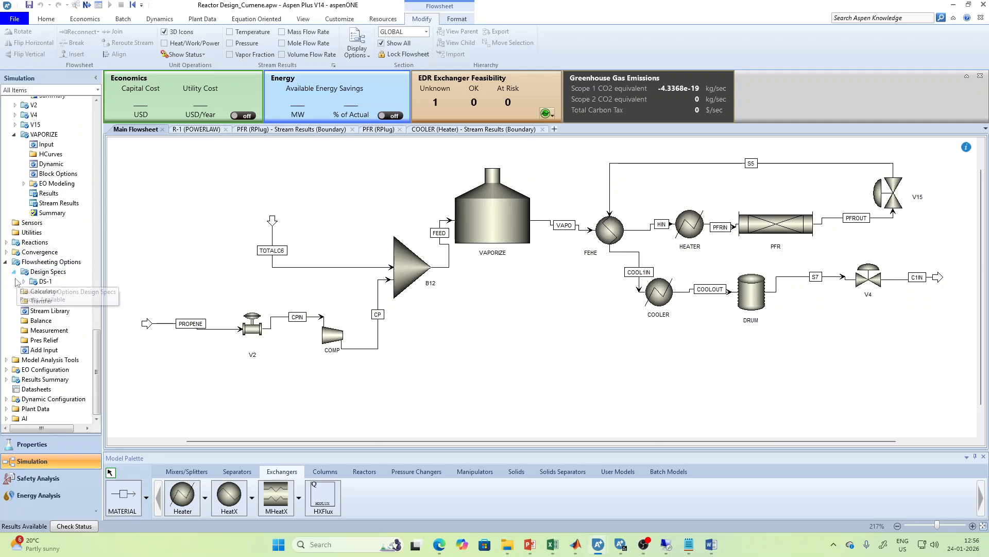
click(23, 273)
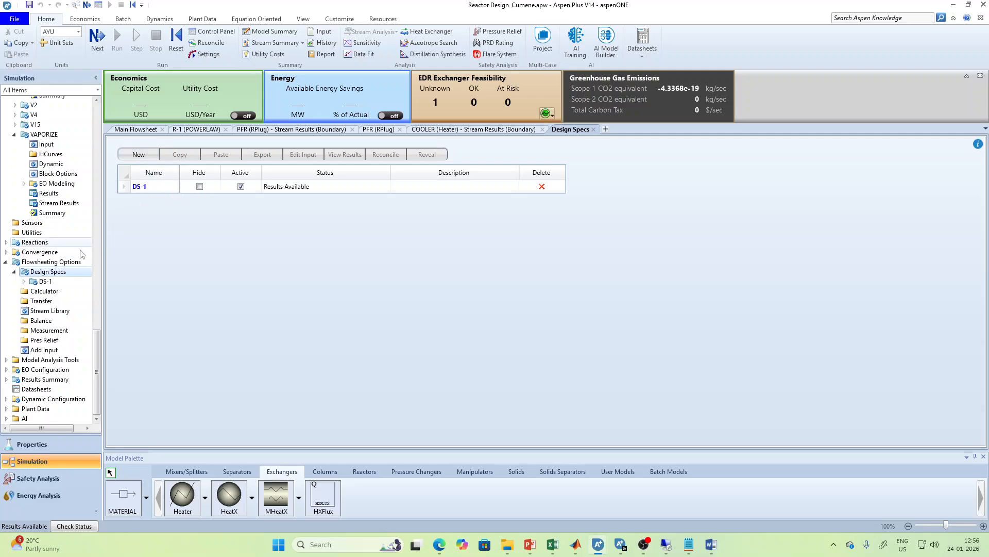
click(51, 278)
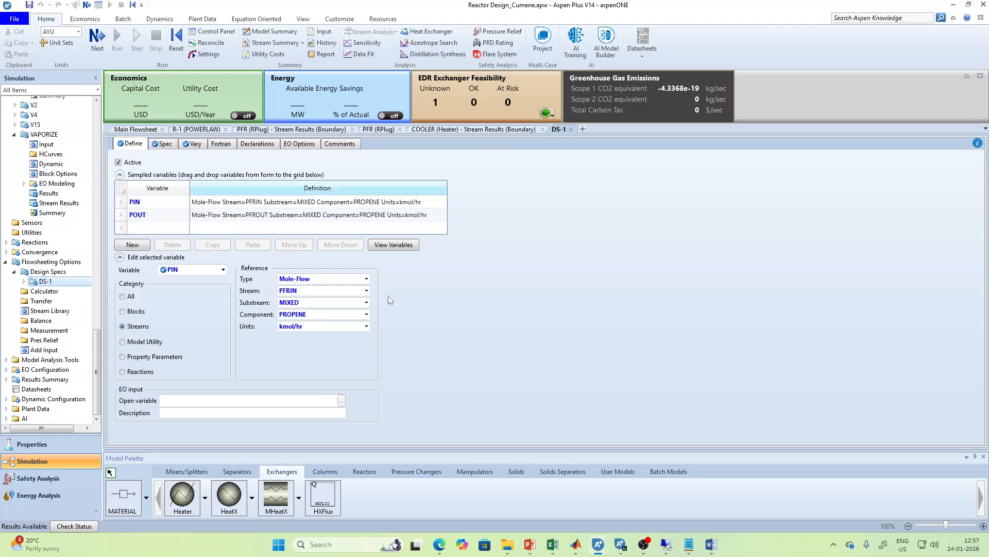
mouse_move(597, 542)
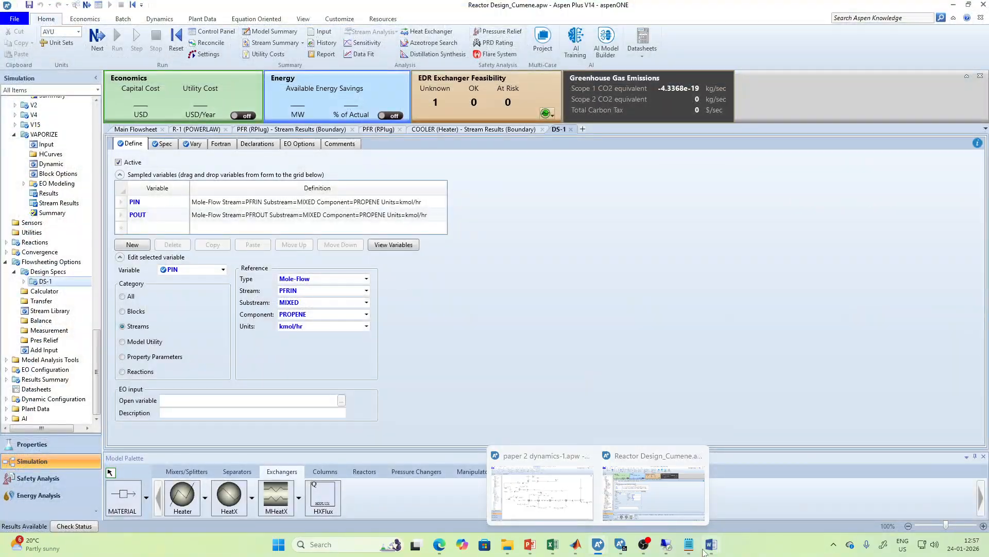
Switch to Word and handwrite the conversion formula X = (Pin − Pout)/Pin below the reactor length note.
click(711, 545)
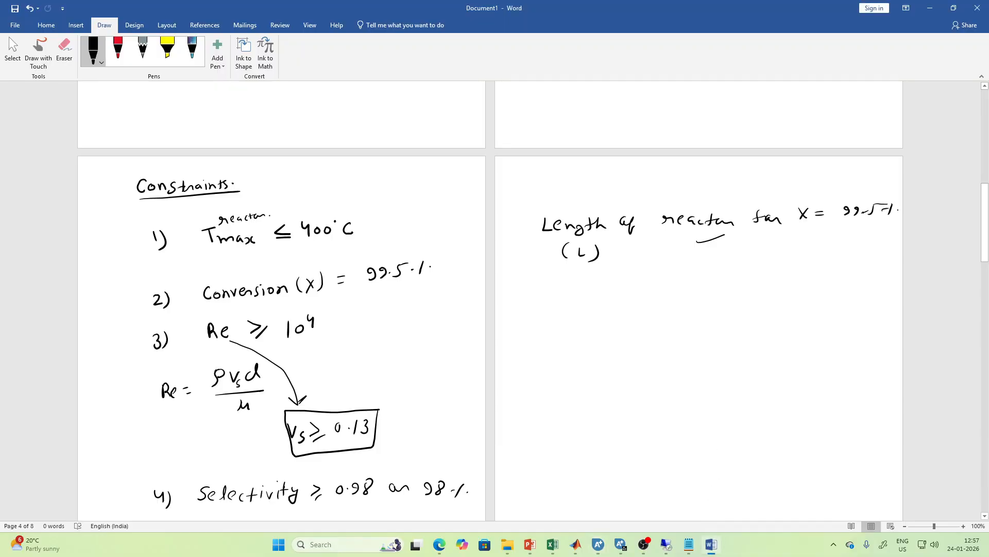
mouse_move(565, 331)
mouse_down()
mouse_move(580, 345)
mouse_move(565, 351)
mouse_up()
drag(594, 338, 604, 336)
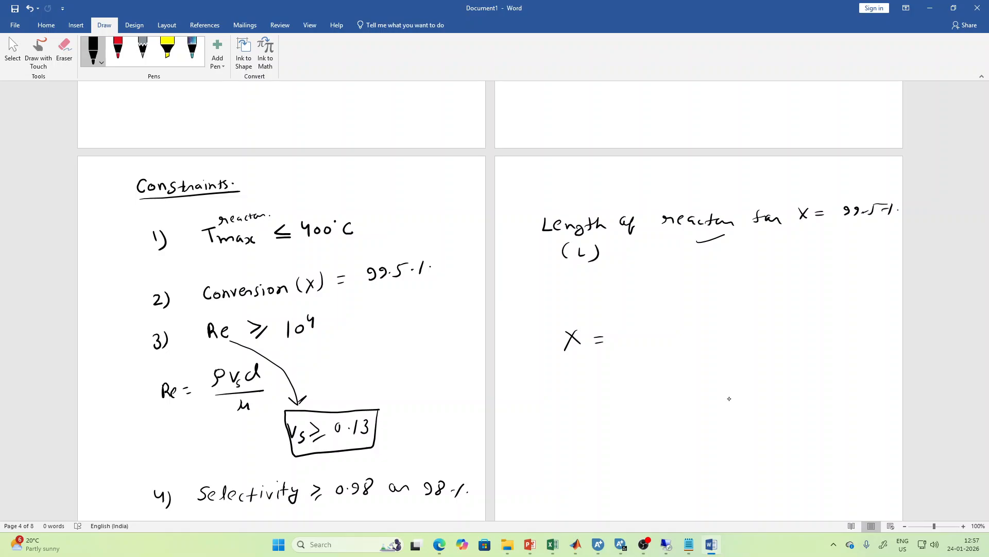
mouse_move(623, 335)
mouse_down()
mouse_move(623, 322)
mouse_move(642, 335)
mouse_up()
drag(650, 329, 663, 320)
drag(663, 320, 691, 335)
drag(690, 330, 697, 329)
drag(623, 348, 702, 348)
mouse_move(650, 375)
mouse_down()
mouse_move(650, 363)
mouse_move(669, 378)
mouse_up()
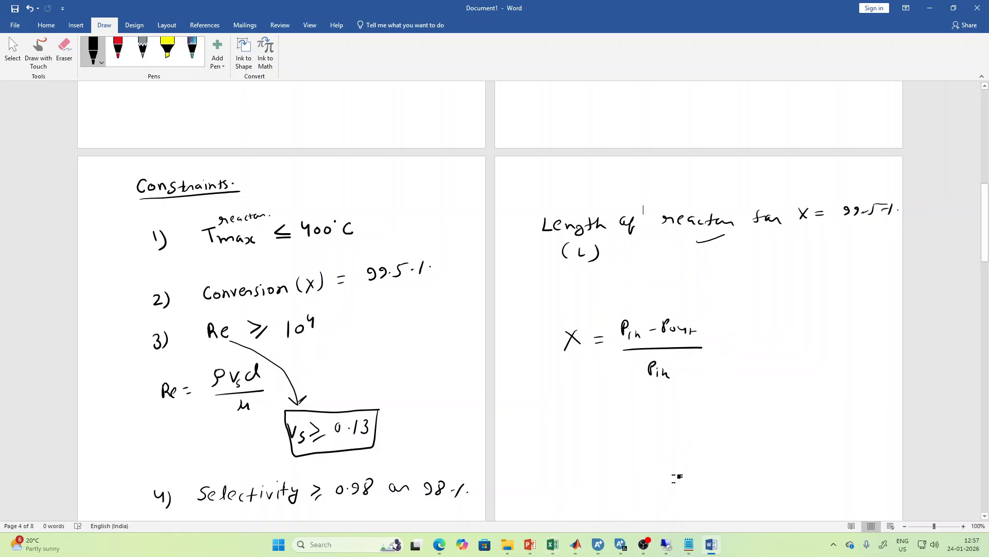
Return to Aspen Plus and examine the flowsheet and the POUT variable definition in design spec DS-1.
mouse_move(598, 544)
click(635, 509)
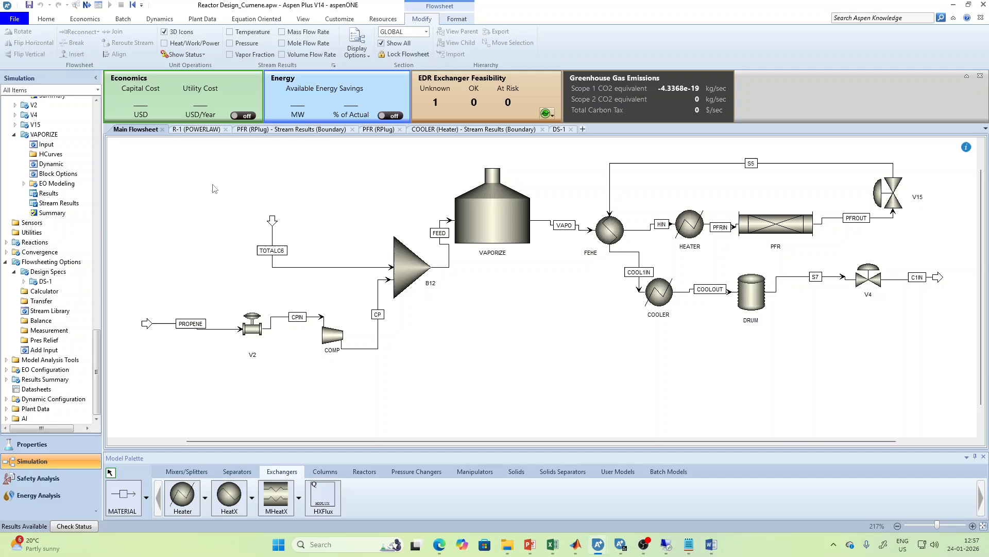
click(135, 129)
click(559, 129)
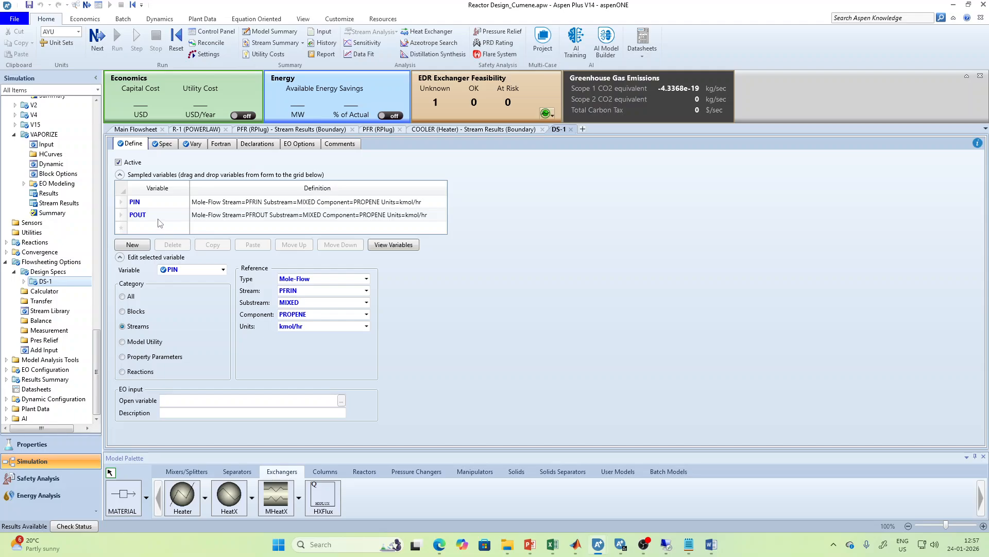
click(223, 270)
click(203, 292)
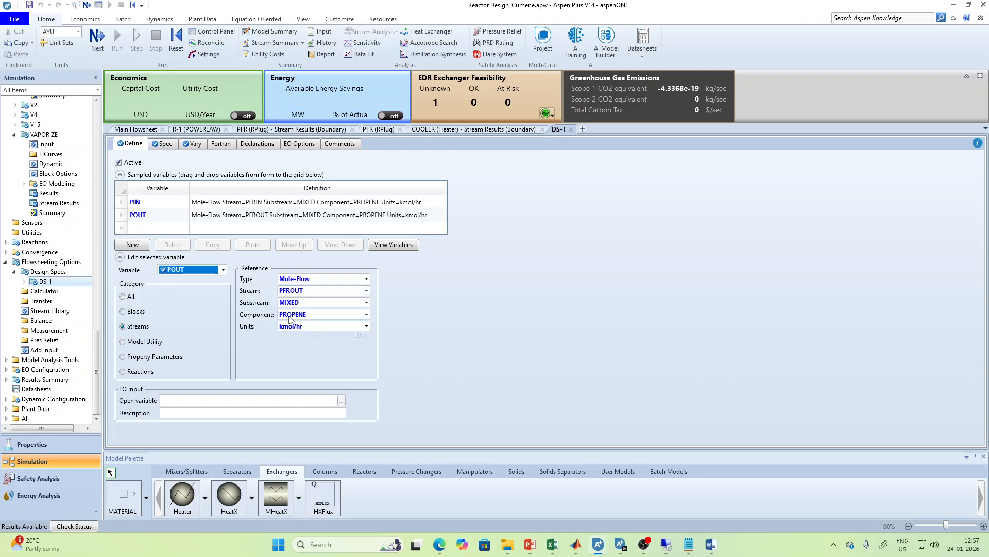
Set the DS-1 design spec target to 0.995 and check its manipulated PFR length settings.
click(166, 146)
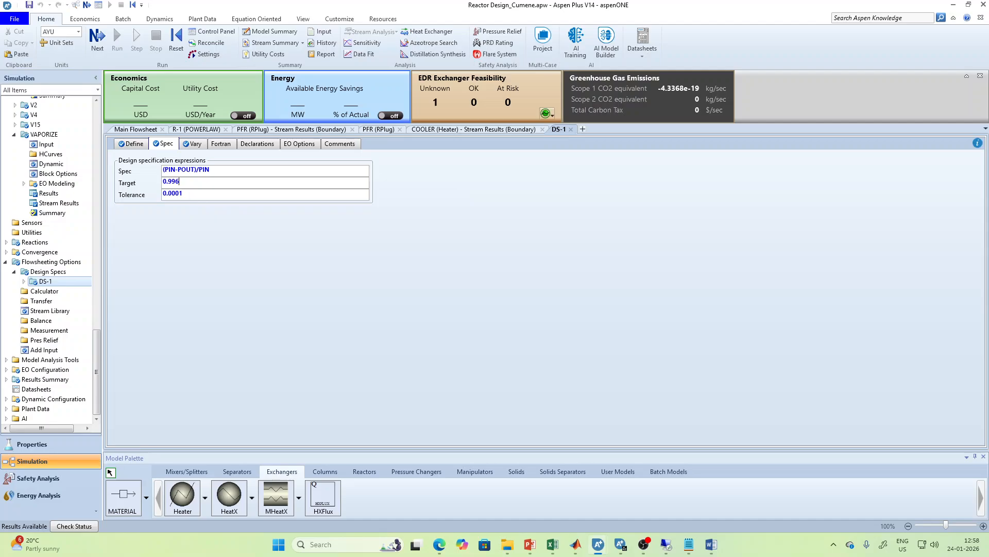
key(BackSpace)
text(5)
click(193, 149)
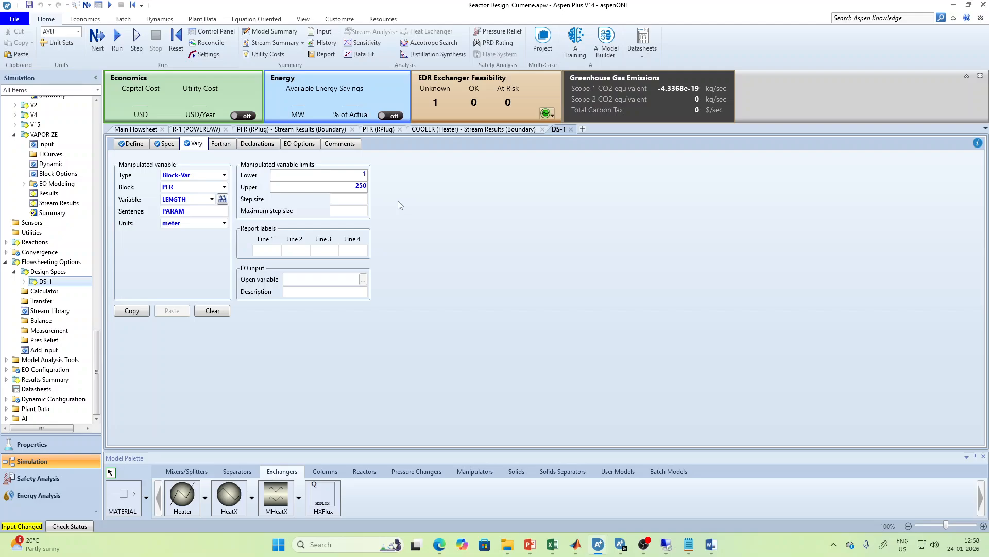
Run the simulation with the DS-1 results open, check the manipulated reactor length, and close the results.
click(24, 281)
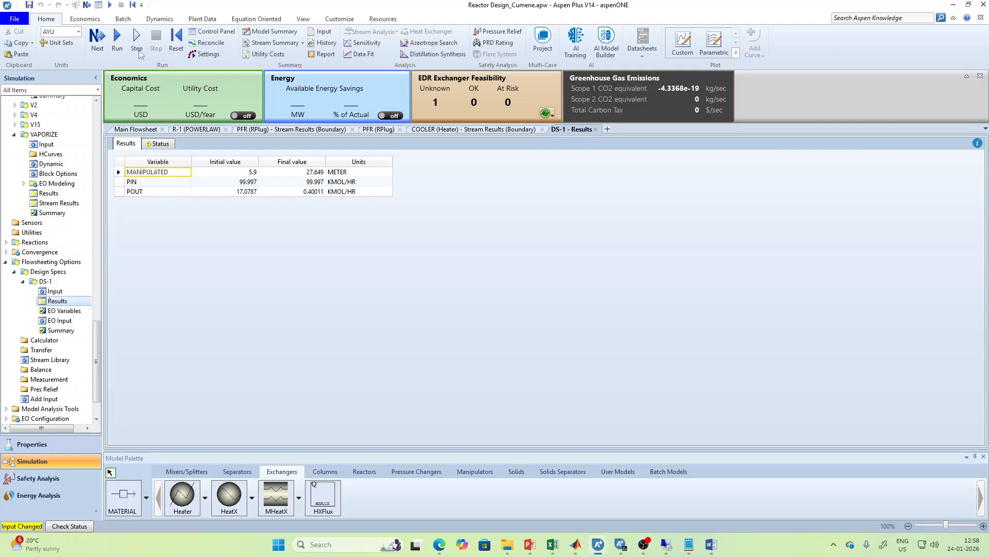
click(118, 44)
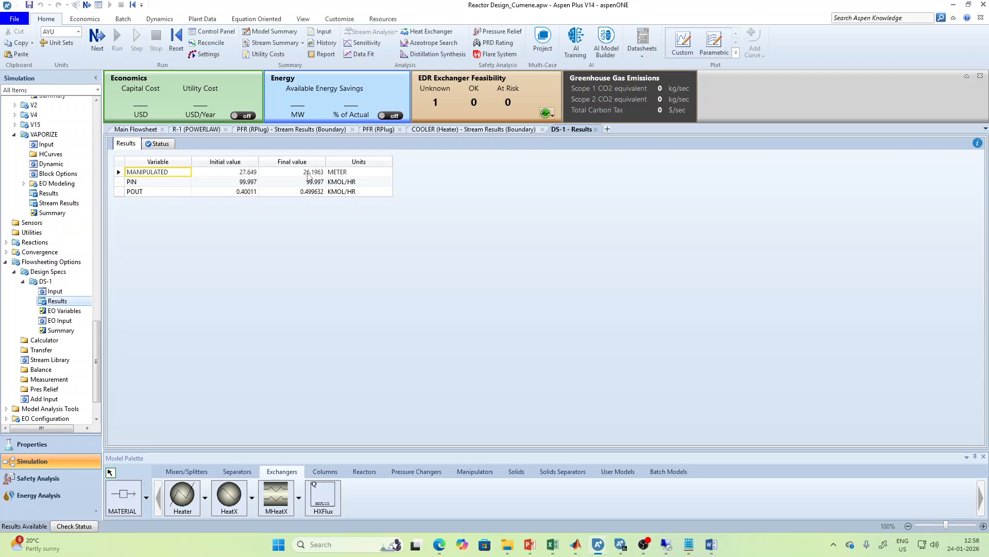
click(596, 129)
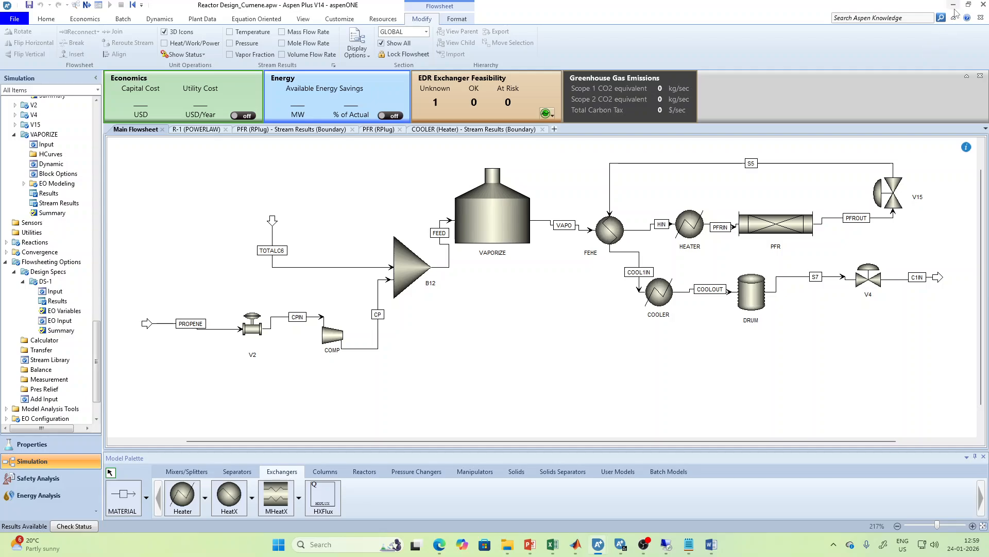
Switch to Word and review the handwritten constraints and the list of reactor degrees of freedom.
click(711, 544)
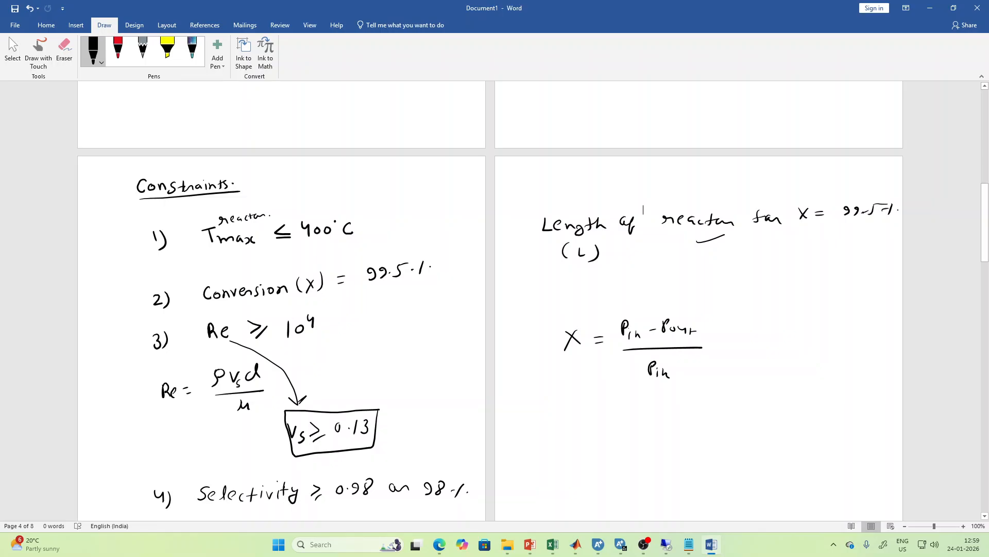
scroll(533, 320, down, 3)
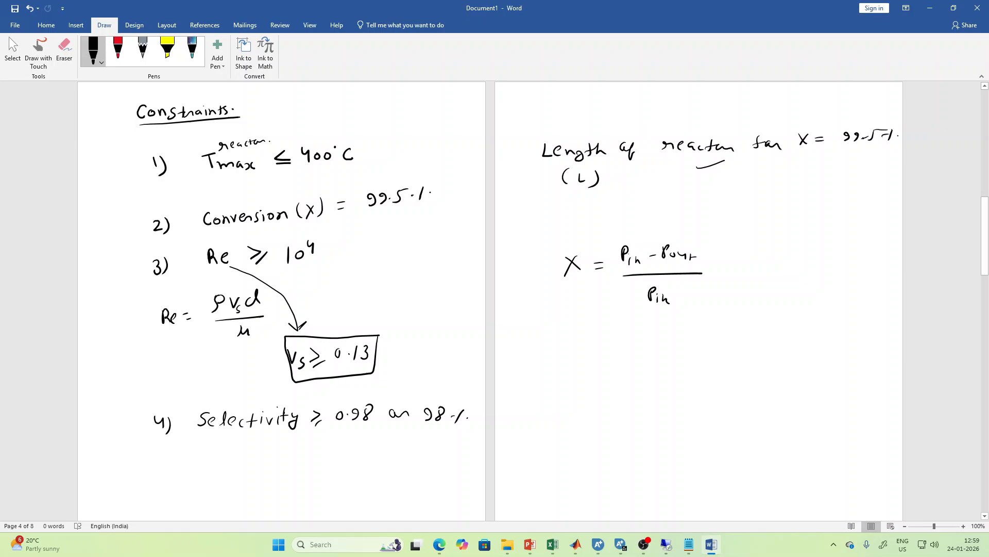
scroll(533, 301, up, 10)
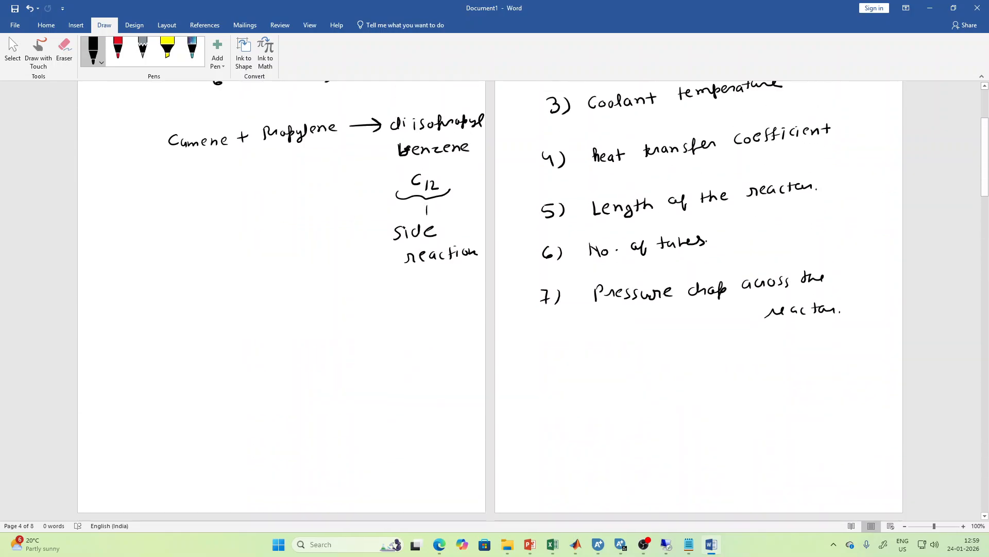
scroll(577, 275, up, 5)
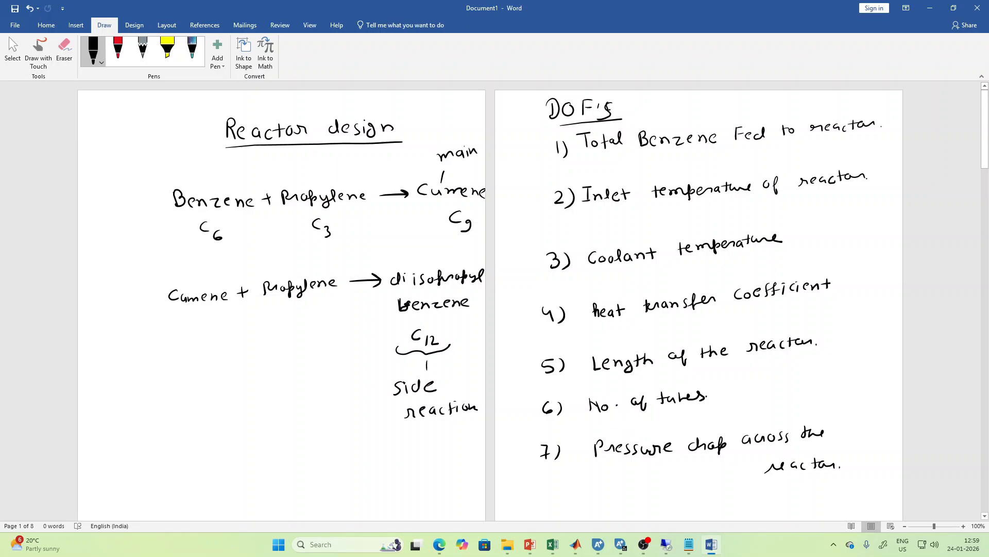
scroll(489, 298, down, 10)
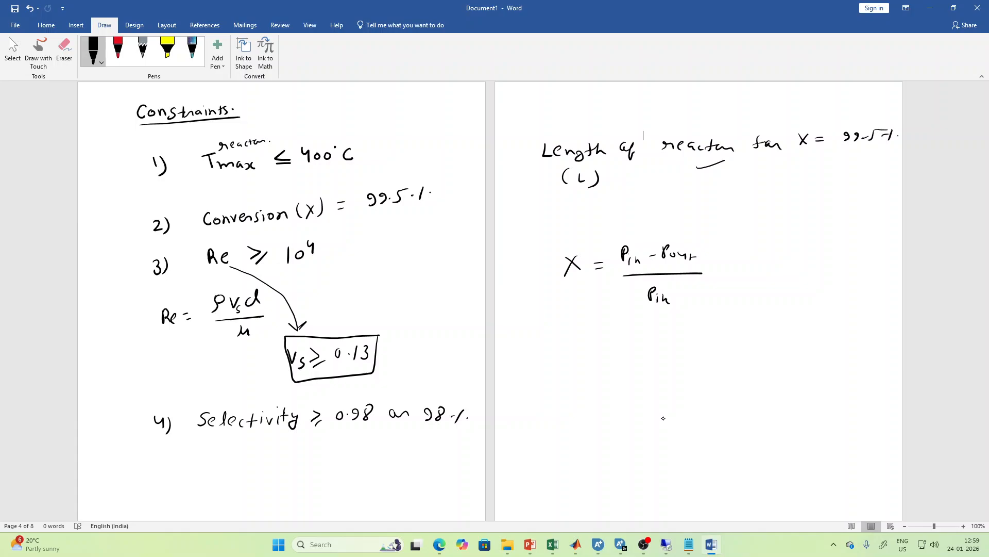
Handwrite the heading "Dittus-Boelter Eqn" below the conversion formula.
drag(562, 362, 562, 372)
drag(561, 359, 572, 371)
mouse_move(580, 359)
mouse_down()
mouse_move(578, 371)
mouse_move(585, 364)
mouse_up()
mouse_move(586, 359)
mouse_down()
mouse_move(583, 372)
mouse_move(588, 365)
mouse_up()
drag(591, 363, 601, 373)
drag(609, 369, 636, 366)
drag(634, 352, 635, 368)
drag(647, 361, 661, 367)
mouse_move(668, 353)
mouse_down()
mouse_move(670, 368)
mouse_move(682, 368)
mouse_up()
drag(677, 361, 729, 366)
drag(740, 357, 745, 356)
drag(749, 355, 763, 365)
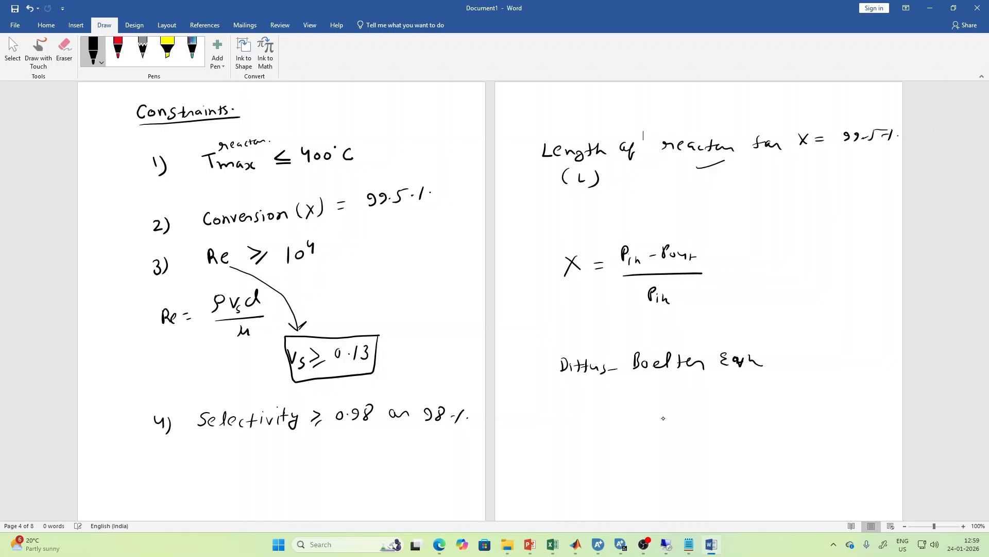
Handwrite the correlation Nu = 0.023 Re^0.8 Pr^0.3 below the Dittus-Boelter heading.
mouse_move(545, 409)
mouse_down()
mouse_move(545, 425)
mouse_move(555, 411)
mouse_move(557, 424)
mouse_up()
mouse_move(560, 415)
mouse_down()
mouse_move(621, 419)
mouse_move(620, 411)
mouse_up()
click(633, 415)
drag(642, 413, 641, 412)
drag(648, 412, 682, 420)
mouse_move(682, 408)
mouse_down()
mouse_move(690, 420)
mouse_move(722, 403)
mouse_move(742, 417)
mouse_up()
click(714, 410)
drag(743, 406, 778, 403)
click(771, 400)
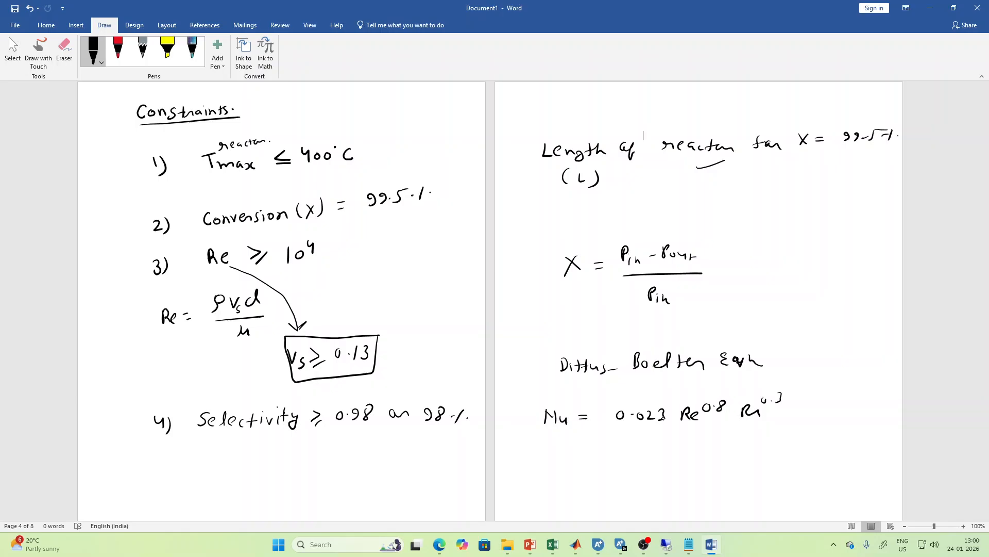
Undo the Prandtl number's exponent and rewrite it as 1/3.
key(ctrl+z)
key(ctrl+z)
drag(756, 397, 759, 412)
key(ctrl+z)
mouse_move(762, 391)
mouse_down()
mouse_move(760, 406)
mouse_move(774, 405)
mouse_up()
Handwrite hD/K = 0.023 10^4 below the Nusselt number correlation.
mouse_move(551, 455)
mouse_down()
mouse_move(547, 472)
mouse_move(556, 473)
mouse_up()
drag(561, 461, 570, 475)
drag(552, 480, 562, 490)
mouse_move(631, 462)
mouse_down()
mouse_move(660, 473)
mouse_move(704, 453)
mouse_up()
click(638, 468)
drag(702, 450, 703, 459)
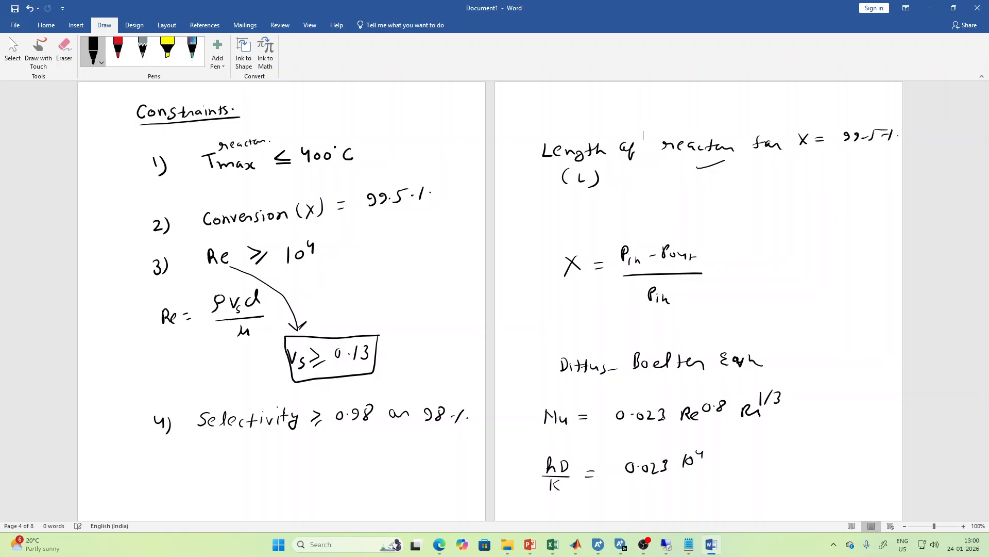
Replace the exponent on 10 with 3.2 and add the factor (μCp/K)^1/3 to the hD/K equation.
key(ctrl+z)
mouse_move(695, 446)
mouse_down()
mouse_move(696, 457)
mouse_move(756, 466)
mouse_up()
click(702, 454)
drag(738, 471, 742, 481)
drag(768, 453, 758, 482)
drag(723, 450, 728, 480)
drag(792, 438, 792, 454)
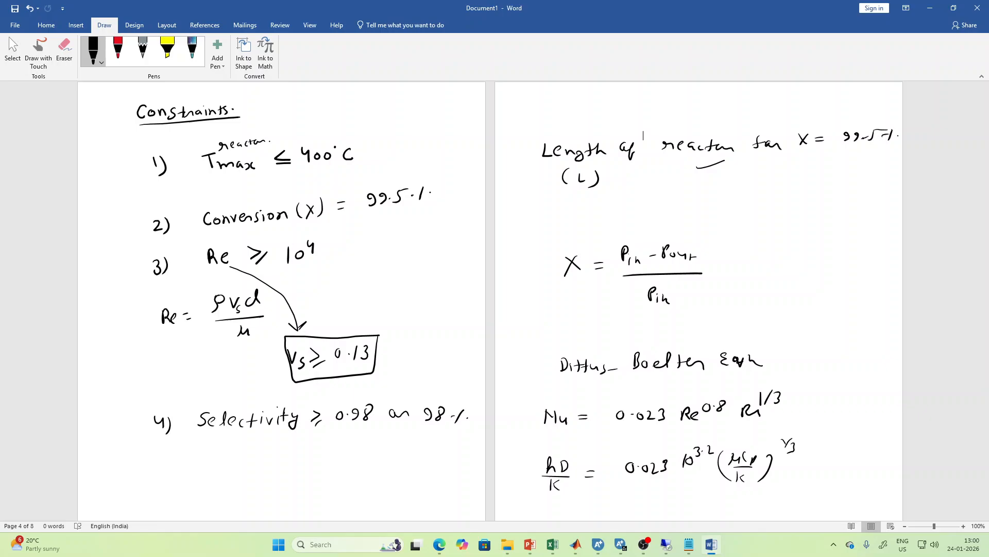
Handwrite the heat transfer coefficient h = 62 kW/m²K below the hD/K equation.
scroll(533, 300, down, 3)
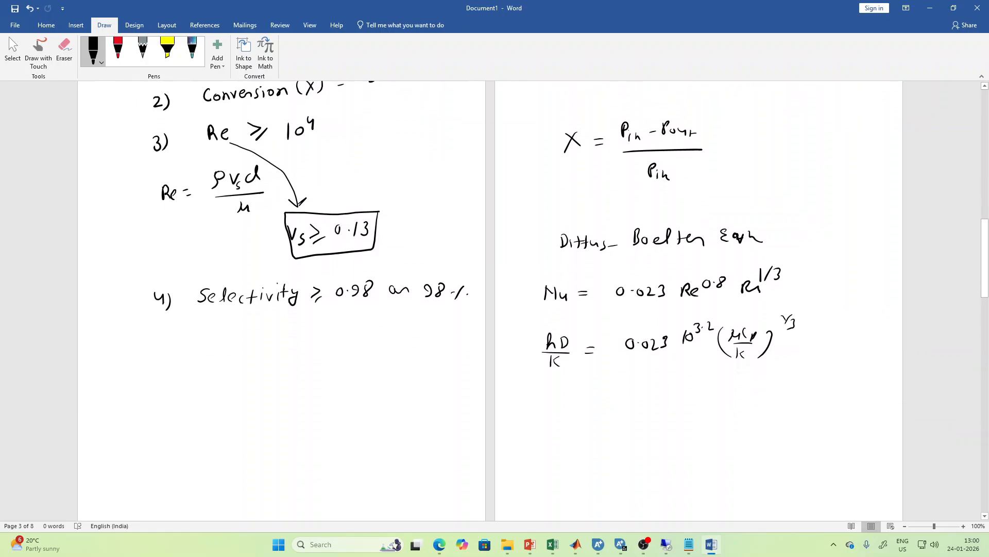
mouse_move(565, 431)
mouse_down()
mouse_move(573, 450)
mouse_move(597, 446)
mouse_up()
mouse_move(616, 435)
mouse_down()
mouse_move(613, 447)
mouse_move(637, 447)
mouse_up()
mouse_move(643, 438)
mouse_down()
mouse_move(644, 451)
mouse_move(668, 442)
mouse_move(666, 453)
mouse_up()
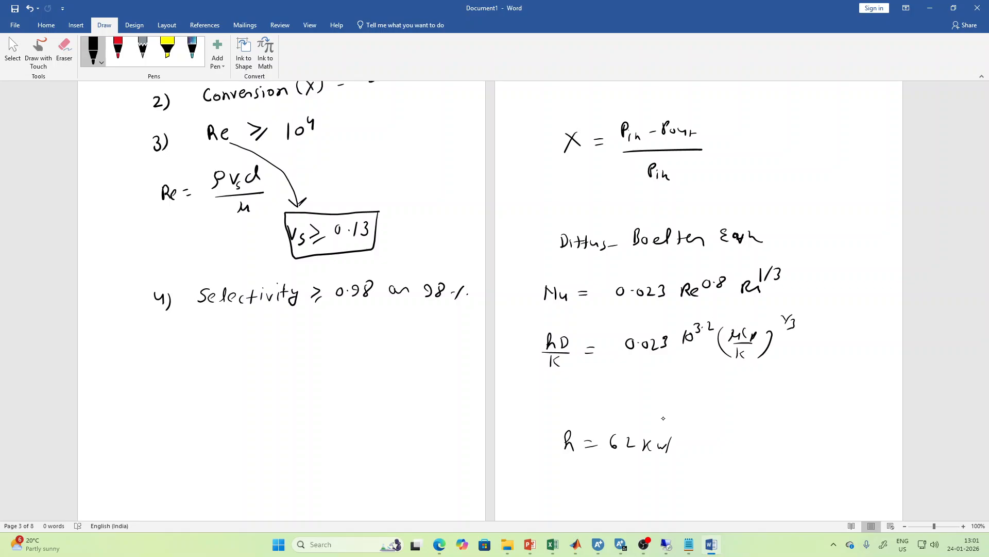
drag(670, 447, 714, 454)
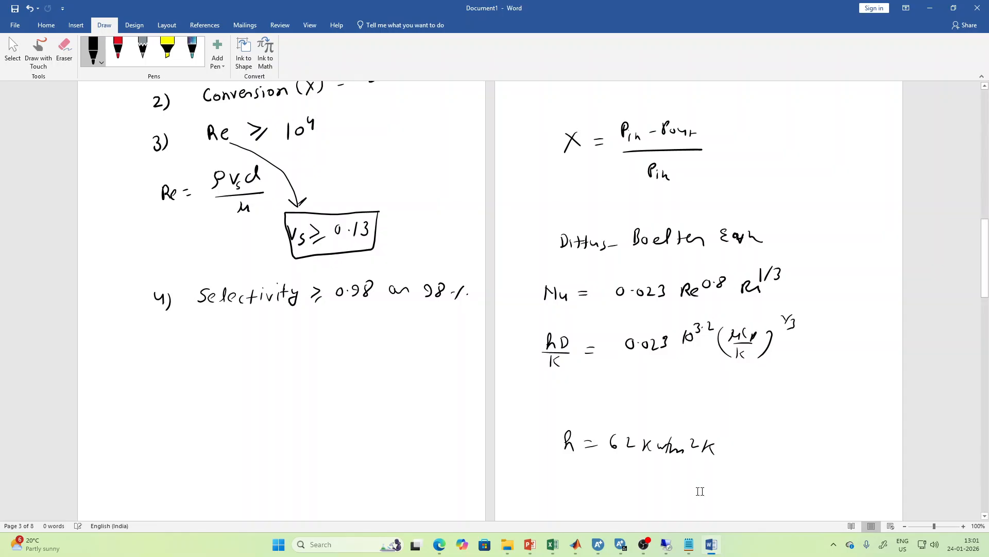
Switch to the Reactor Design_Cumene file in Aspen Plus, check the PFR's heat transfer specification, and return to Word.
mouse_move(605, 548)
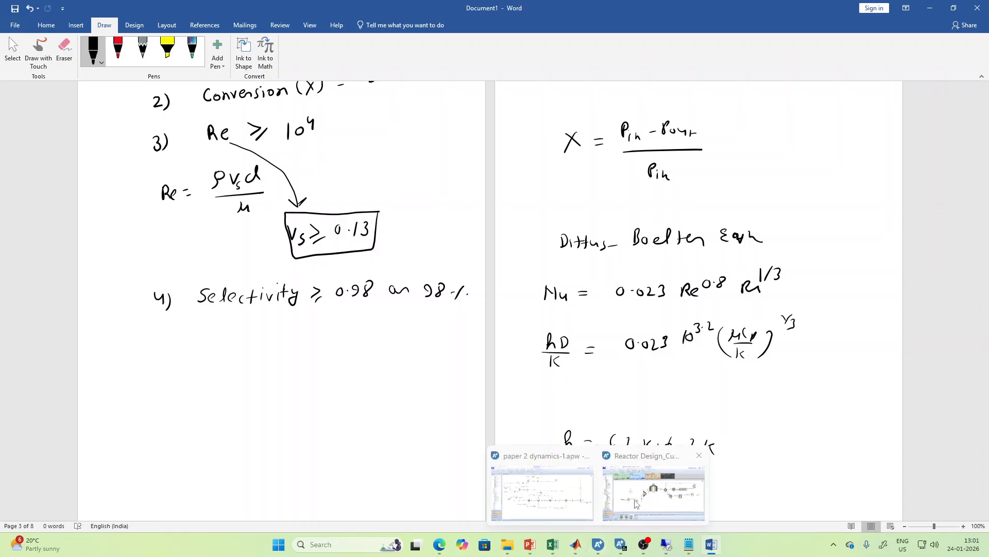
click(628, 516)
double_click(779, 233)
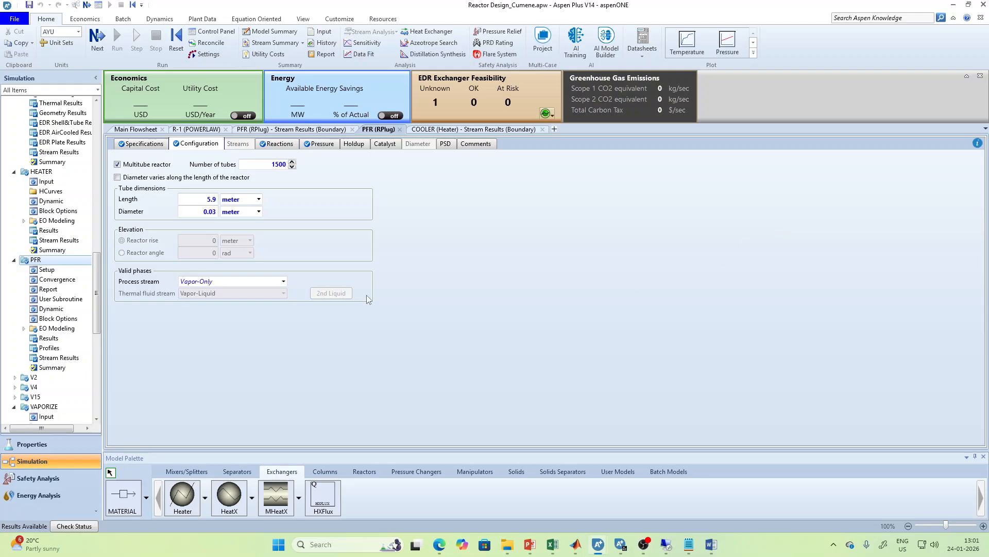
click(126, 145)
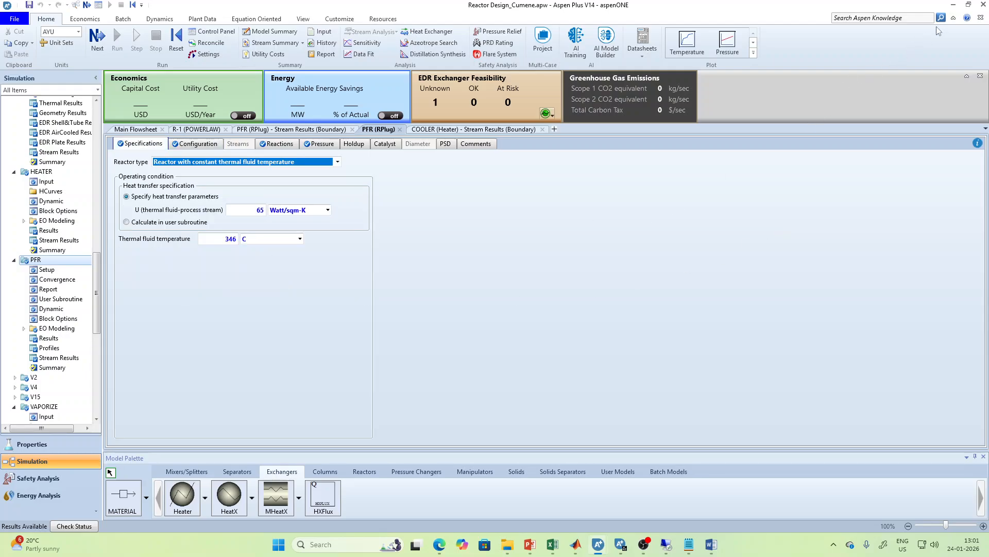
click(954, 5)
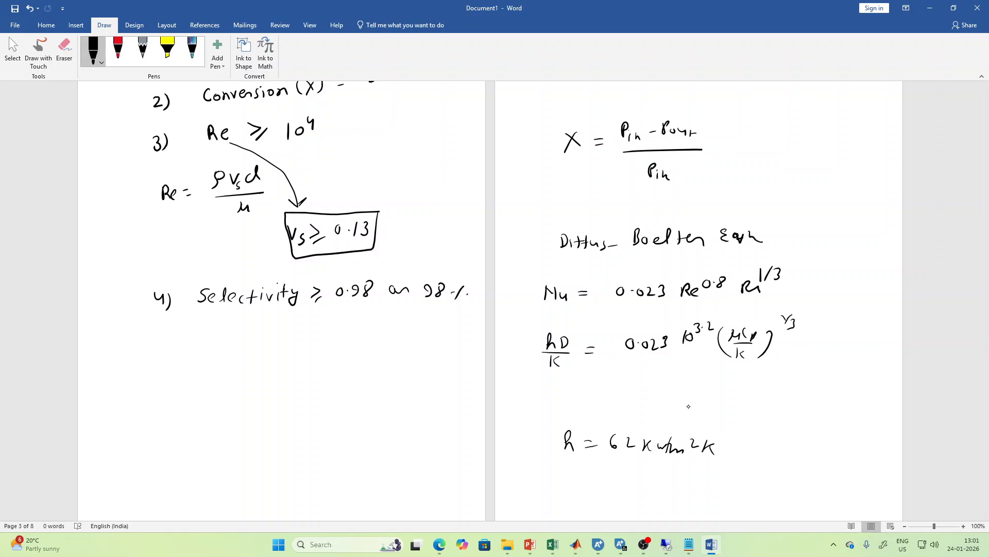
Correct the coefficient's unit to W/m²K, draw a box around the result, and underline hD/K.
click(647, 445)
mouse_move(544, 457)
mouse_down()
mouse_move(561, 422)
mouse_move(724, 425)
mouse_move(730, 471)
mouse_move(597, 467)
mouse_move(549, 454)
mouse_up()
drag(544, 372, 559, 370)
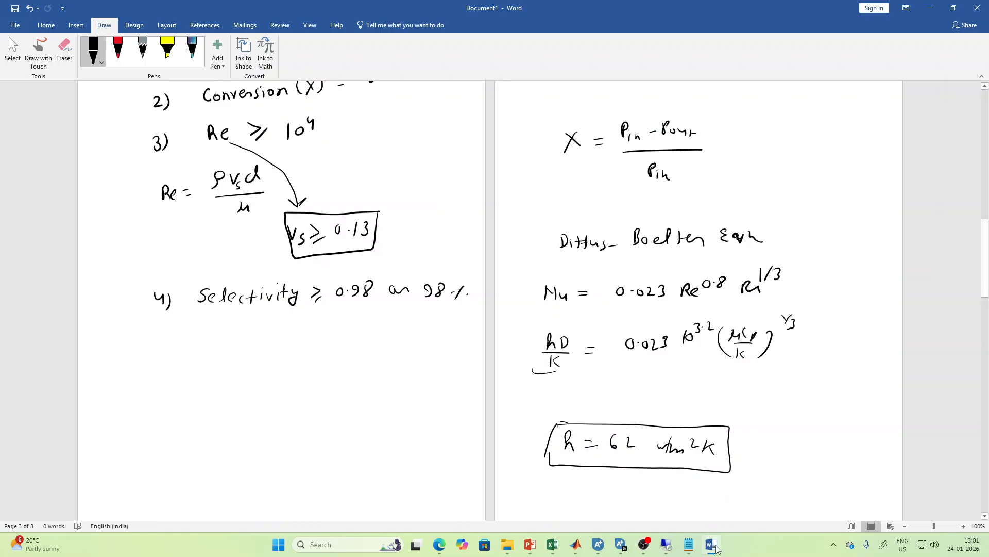
Return to Aspen Plus and examine the PFR stream results, including viscosity, heat capacity and thermal conductivity in the expanded vapor phase section.
mouse_move(714, 553)
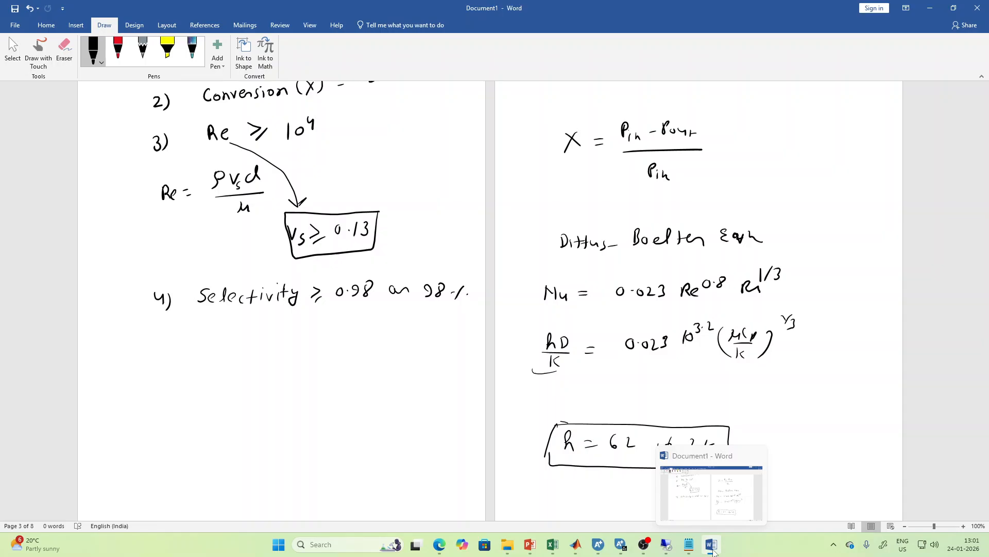
mouse_move(597, 549)
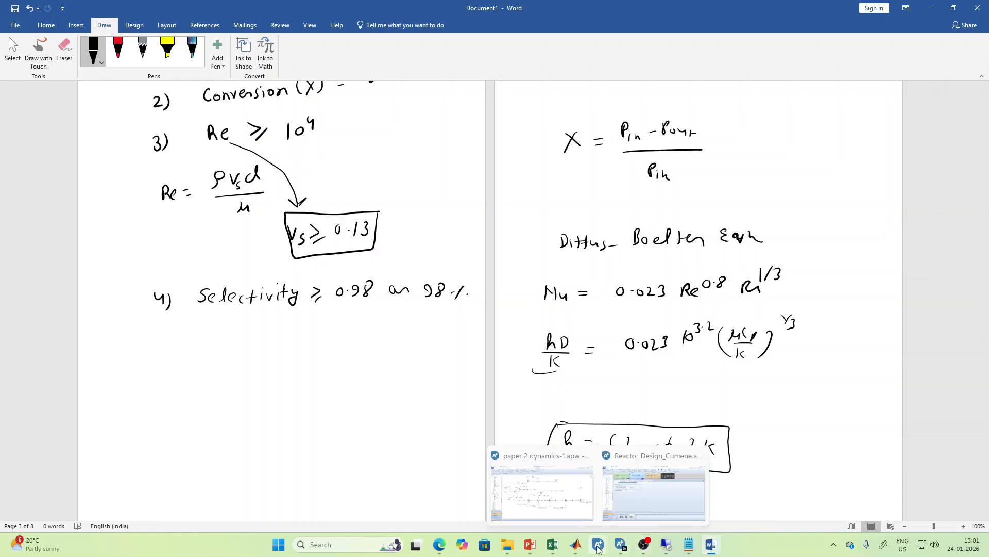
click(625, 502)
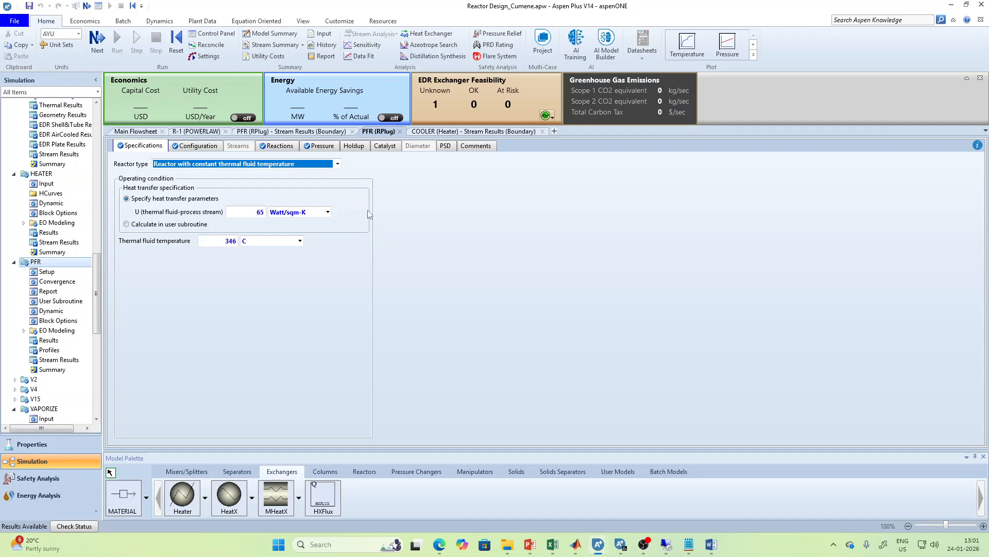
click(63, 359)
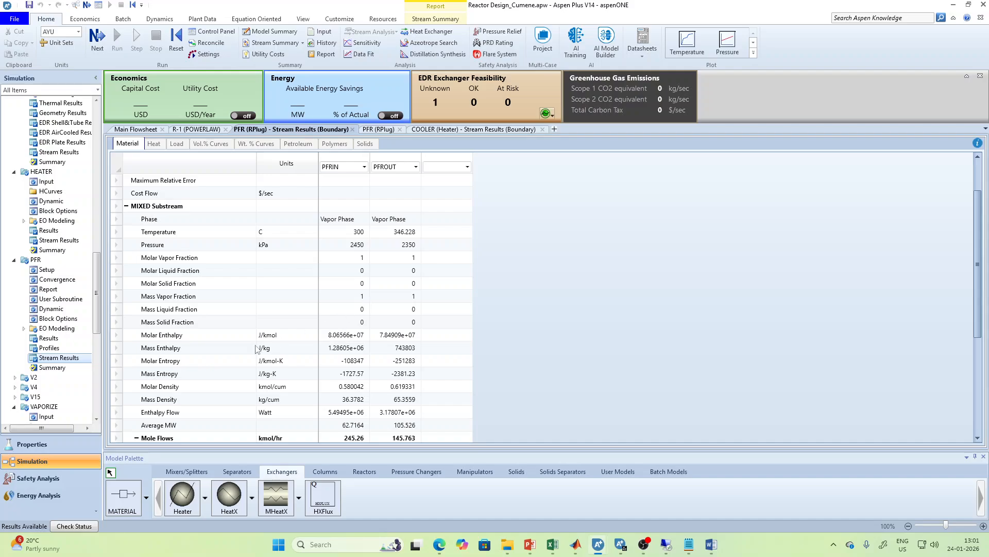
scroll(256, 349, down, 3)
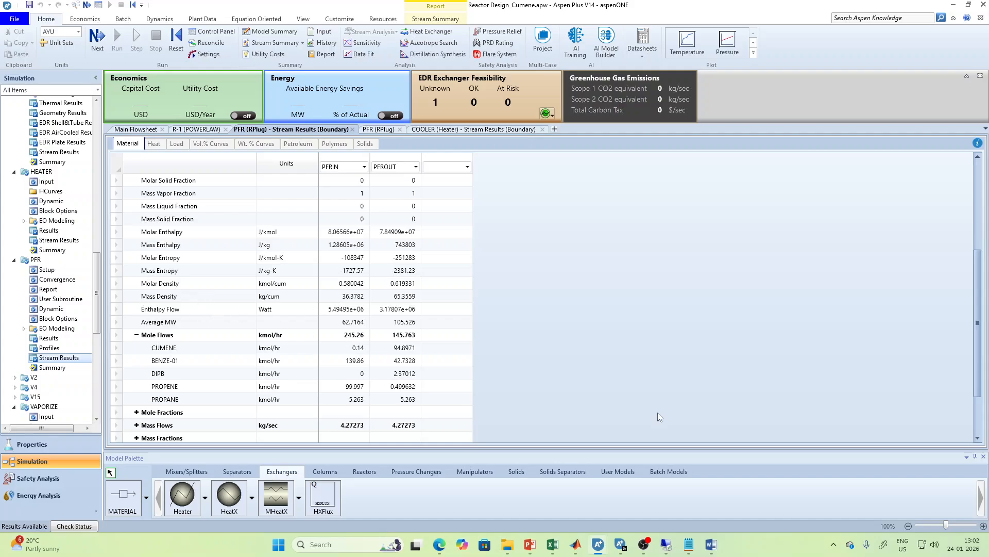
scroll(347, 339, down, 2)
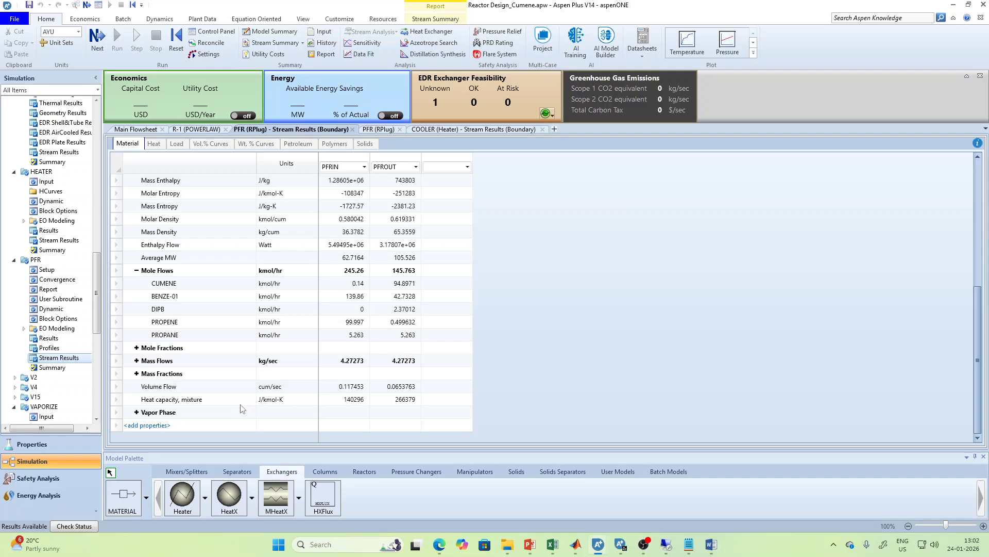
click(136, 412)
scroll(136, 417, down, 5)
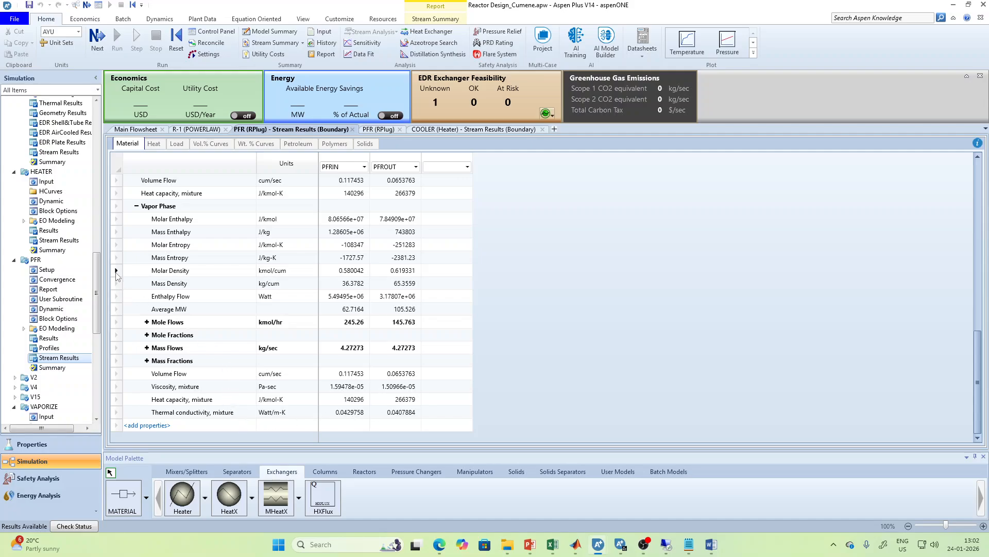
Start adding stream report properties, search for viscosity, and select and clear the mixture viscosity.
click(150, 426)
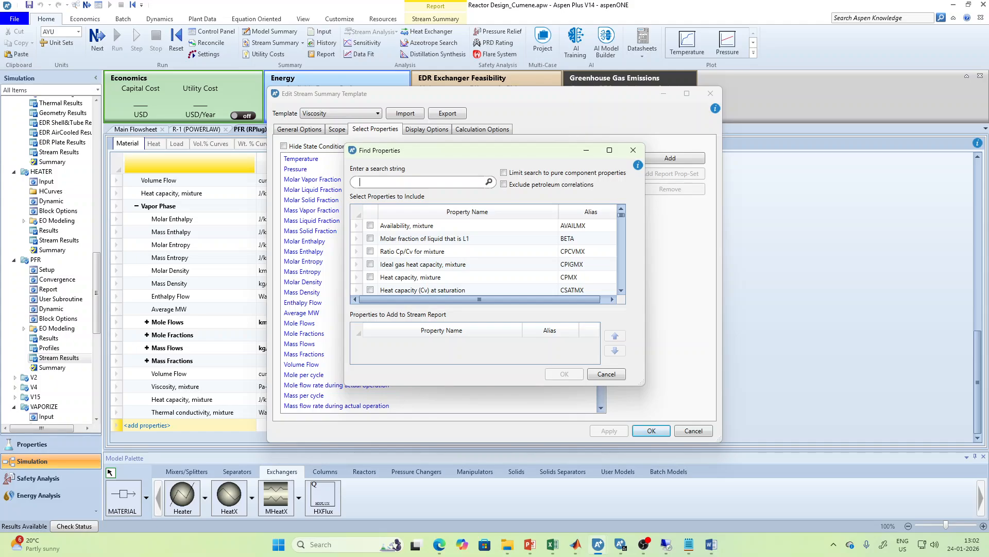
text(vidco)
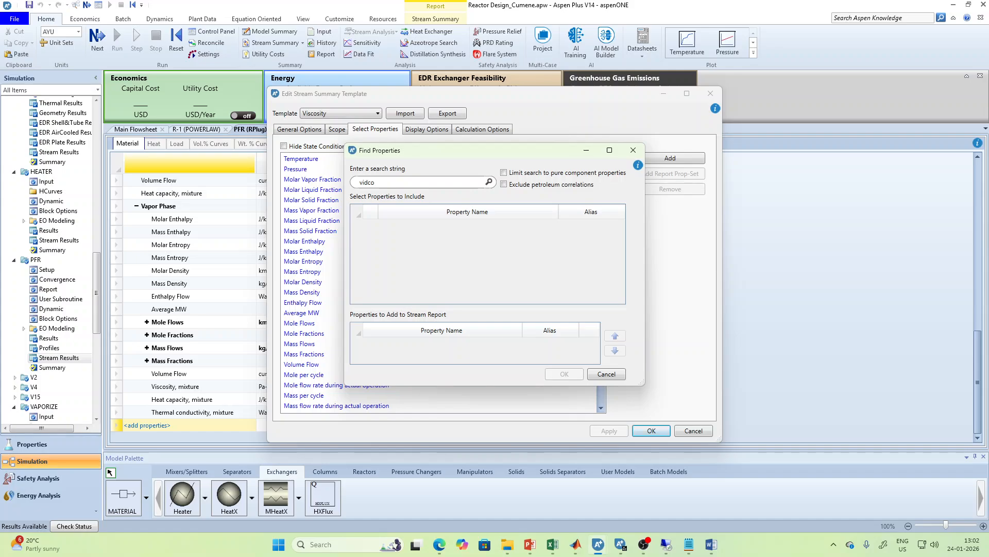
key(BackSpace)
key(BackSpace)
key(BackSpace)
text(scos)
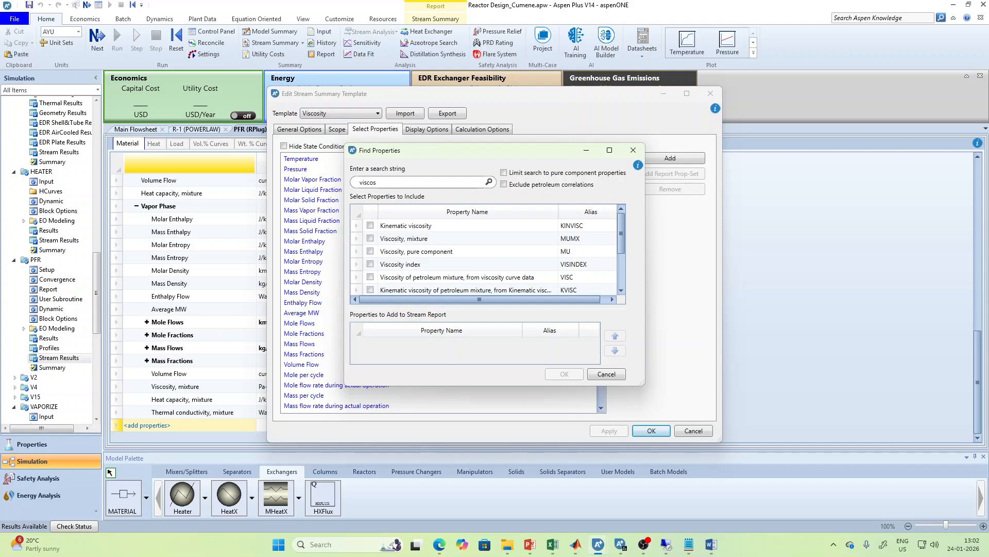
text(ity)
click(370, 239)
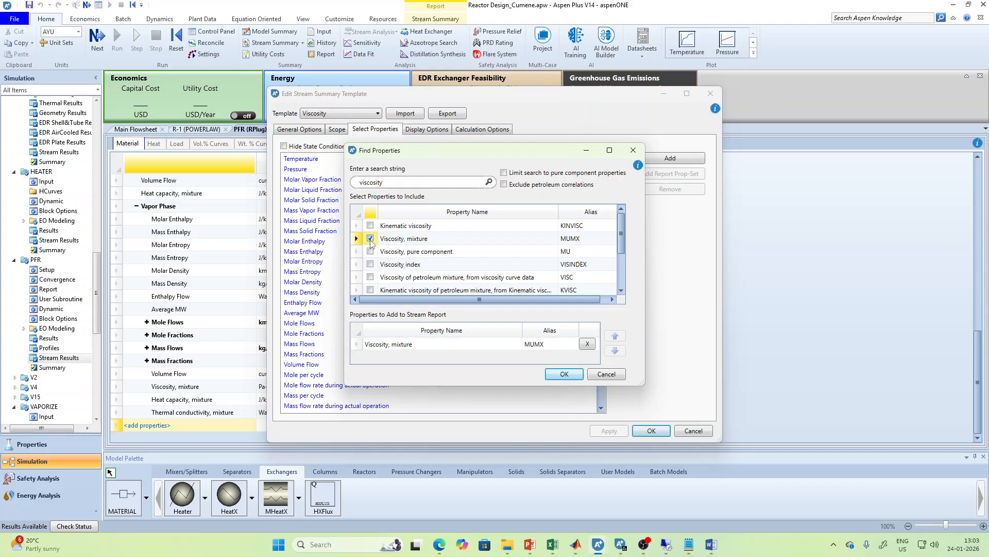
click(371, 240)
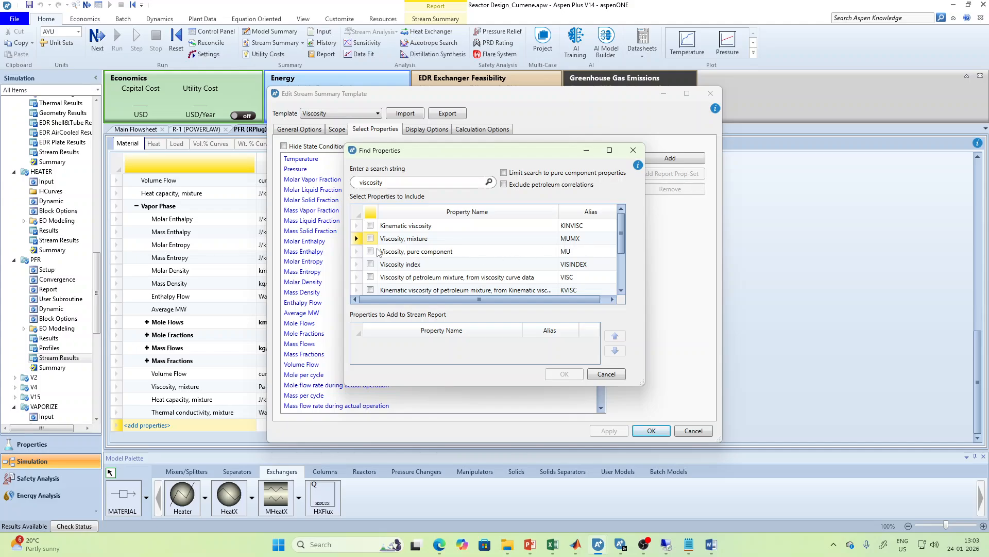
Search the properties for thermal conductivity using "ther", clear the search, and cancel the stream summary template edit.
click(304, 184)
key(BackSpace)
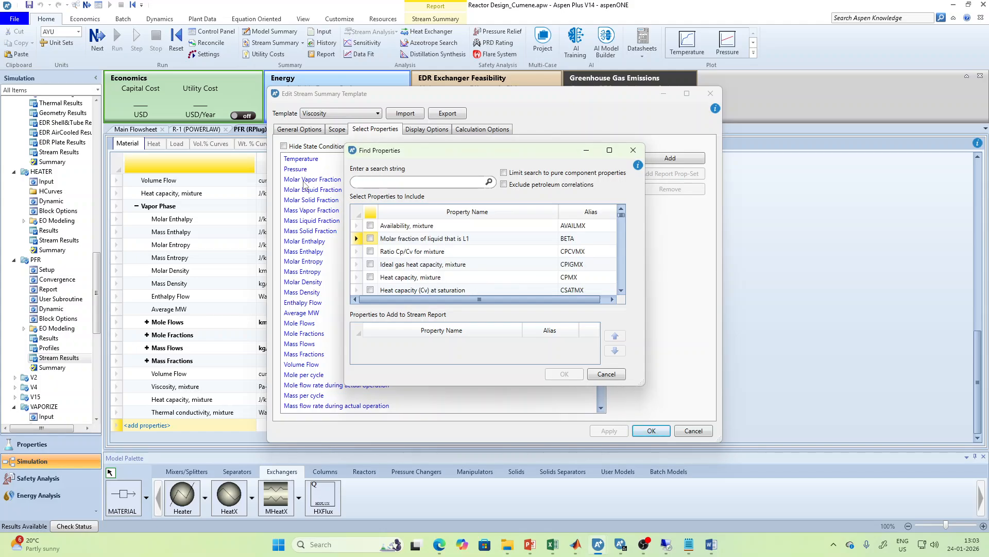
text(thr)
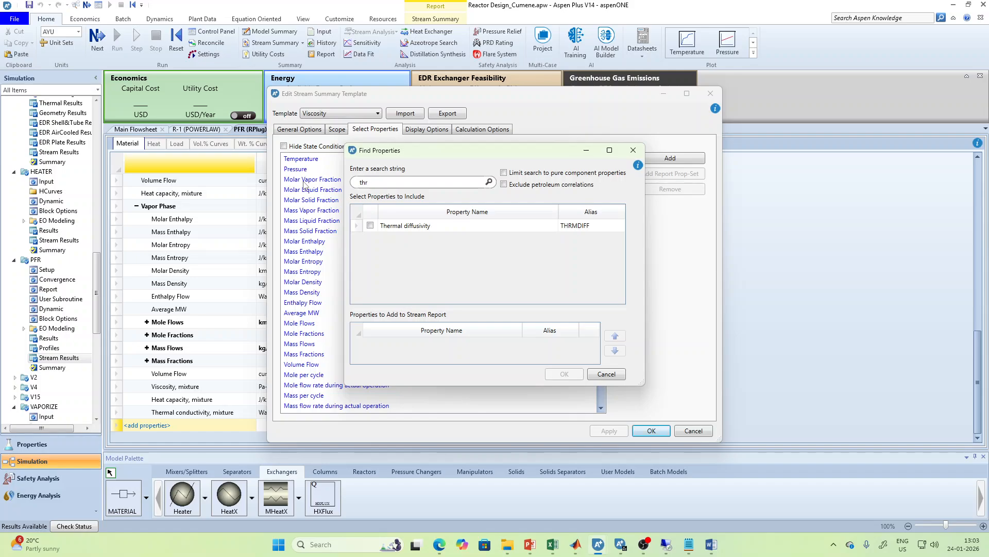
key(BackSpace)
text(er)
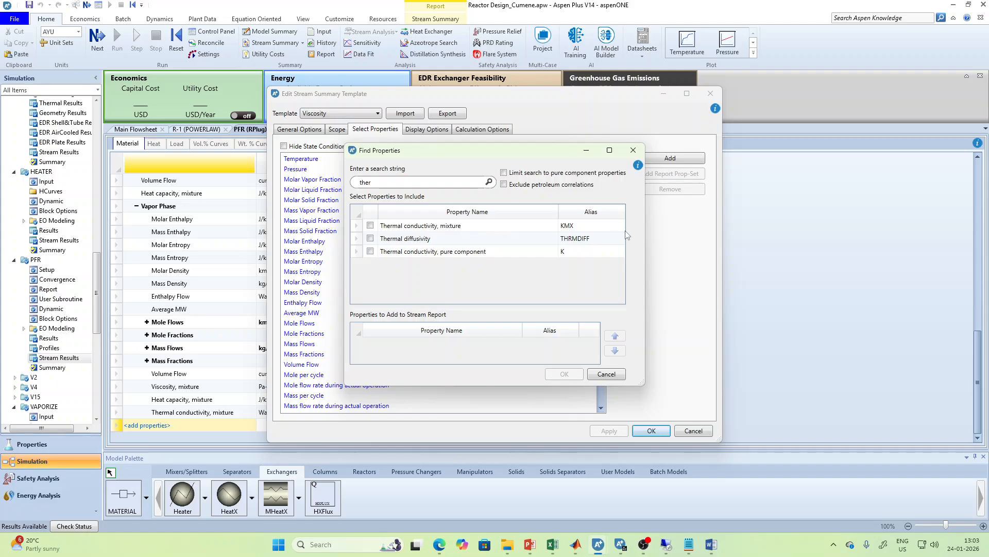
key(BackSpace)
key(BackSpace)
key(BackSpace)
key(BackSpace)
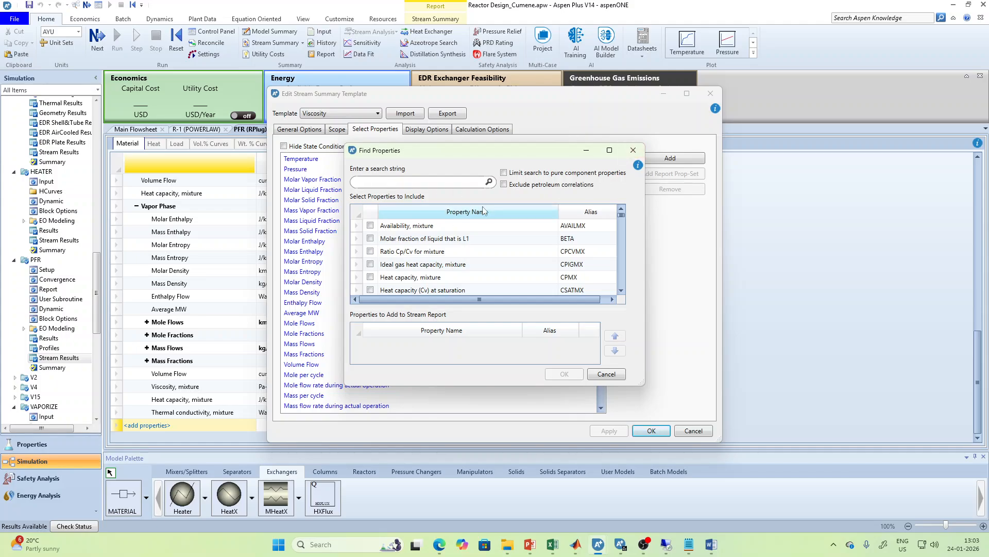
click(633, 150)
click(690, 433)
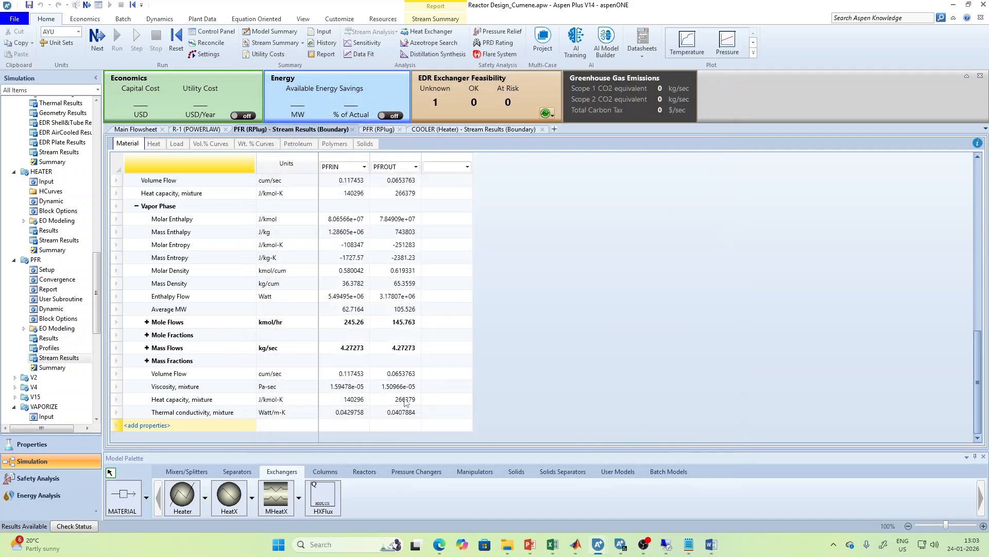
Switch to Word and handwrite ΔP/L = 150 μ Vs (1−ε)² with a fraction bar on the next blank page.
click(953, 9)
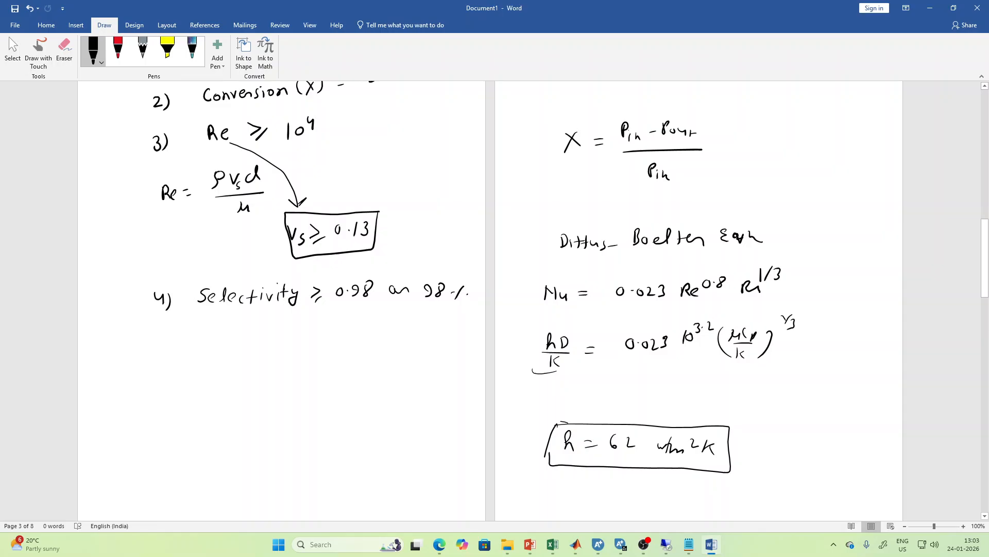
scroll(533, 300, down, 6)
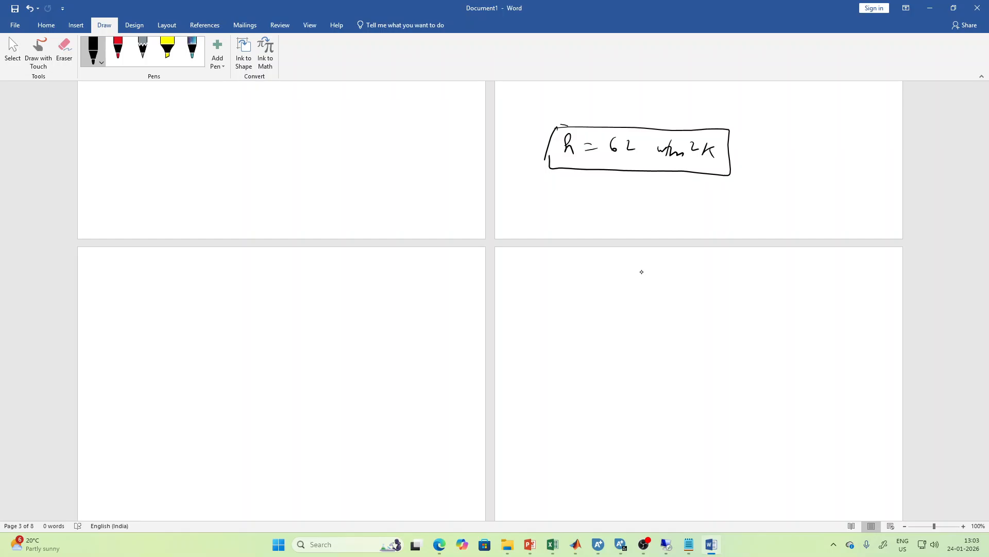
mouse_move(125, 272)
mouse_down()
mouse_move(117, 289)
mouse_move(138, 281)
mouse_move(142, 292)
mouse_up()
mouse_move(129, 298)
mouse_down()
mouse_move(136, 310)
mouse_move(164, 288)
mouse_up()
drag(156, 293, 198, 286)
drag(209, 279, 213, 280)
mouse_move(224, 284)
mouse_down()
mouse_move(246, 284)
mouse_move(249, 274)
mouse_up()
mouse_move(252, 278)
mouse_down()
mouse_move(251, 288)
mouse_move(265, 283)
mouse_up()
mouse_move(275, 275)
mouse_down()
mouse_move(277, 283)
mouse_move(285, 277)
mouse_up()
drag(293, 273, 292, 283)
drag(299, 272, 301, 283)
drag(305, 267, 313, 270)
drag(195, 299, 302, 295)
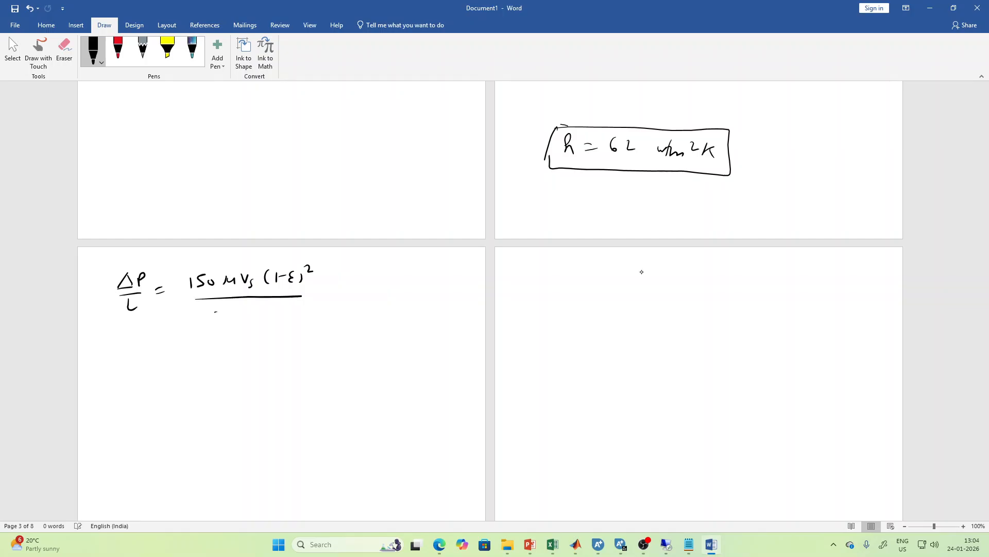
Complete the first pressure drop term with the denominator φ² dp² ε³ and write a plus sign after it.
drag(215, 312, 223, 316)
mouse_move(219, 308)
mouse_down()
mouse_move(217, 324)
mouse_move(234, 312)
mouse_move(244, 320)
mouse_up()
drag(249, 318, 276, 323)
mouse_move(283, 304)
mouse_down()
mouse_move(282, 315)
mouse_move(329, 289)
mouse_move(319, 298)
mouse_up()
Handwrite the second pressure drop term 1.75 ρ Vs² (1−ε) over φ dp ε³.
mouse_move(352, 272)
mouse_down()
mouse_move(354, 283)
mouse_move(422, 270)
mouse_up()
click(360, 279)
mouse_move(427, 277)
mouse_down()
mouse_move(422, 283)
mouse_move(435, 272)
mouse_up()
drag(445, 265, 450, 279)
drag(455, 270, 470, 277)
drag(474, 265, 475, 279)
mouse_move(357, 293)
mouse_down()
mouse_move(461, 288)
mouse_move(372, 312)
mouse_move(384, 307)
mouse_up()
mouse_move(379, 301)
mouse_down()
mouse_move(378, 315)
mouse_move(428, 307)
mouse_up()
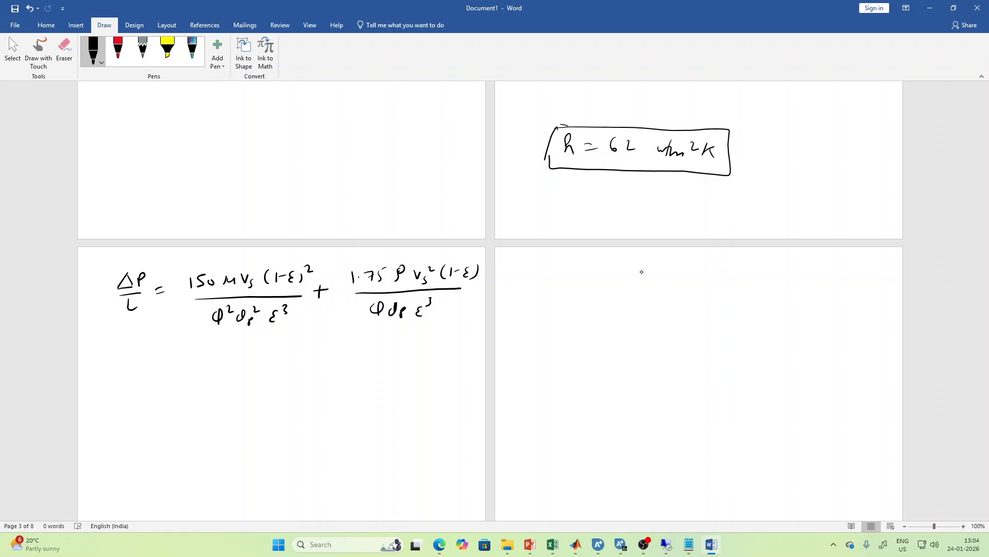
Add ink tick marks to the viscosity, velocity, voidage, sphericity, particle diameter and density terms of the ΔP/L equation.
drag(227, 266, 301, 257)
drag(212, 335, 220, 334)
drag(236, 340, 285, 328)
Draw an arrow from the ΔP/L term down to a handwritten note reading "Aspen Plus.".
mouse_move(131, 319)
mouse_down()
mouse_move(187, 375)
mouse_move(164, 372)
mouse_up()
drag(186, 374, 202, 355)
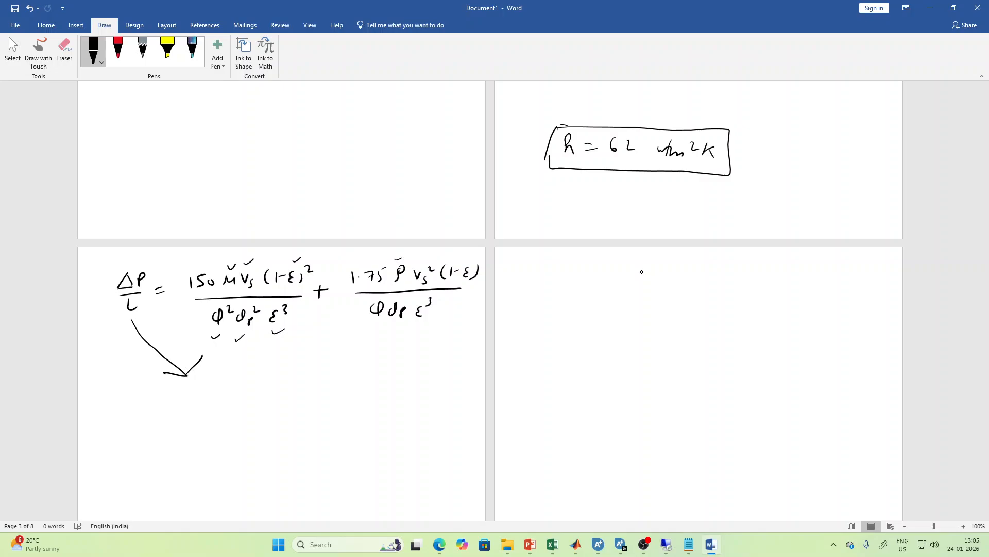
mouse_move(208, 402)
mouse_down()
mouse_move(216, 378)
mouse_move(231, 394)
mouse_move(283, 393)
mouse_up()
mouse_move(302, 392)
mouse_down()
mouse_move(304, 375)
mouse_move(311, 384)
mouse_up()
mouse_move(316, 371)
mouse_down()
mouse_move(317, 389)
mouse_move(330, 388)
mouse_up()
click(337, 381)
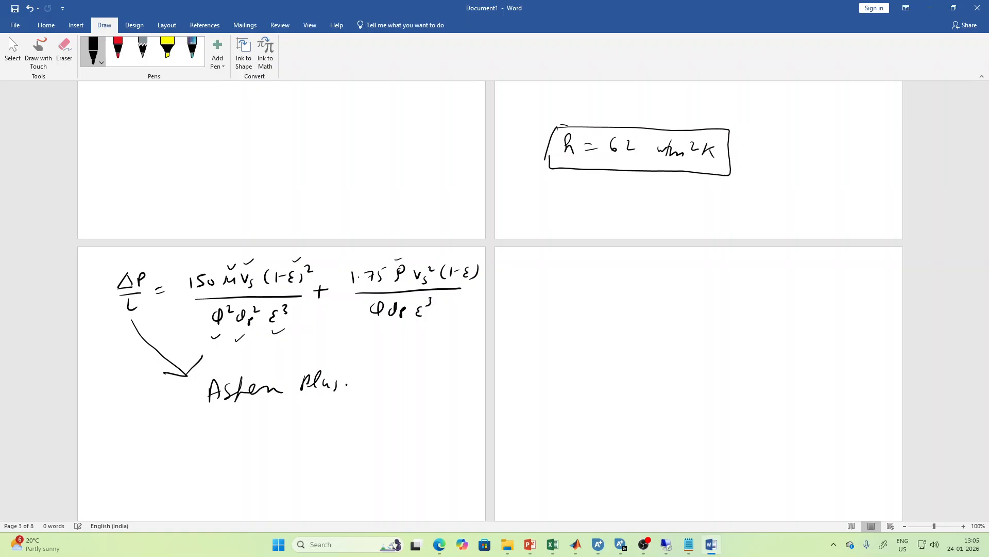
Tick off item 7, pressure drop across the reactor, and item 5, length of the reactor, in the DOF's list.
scroll(489, 299, up, 7)
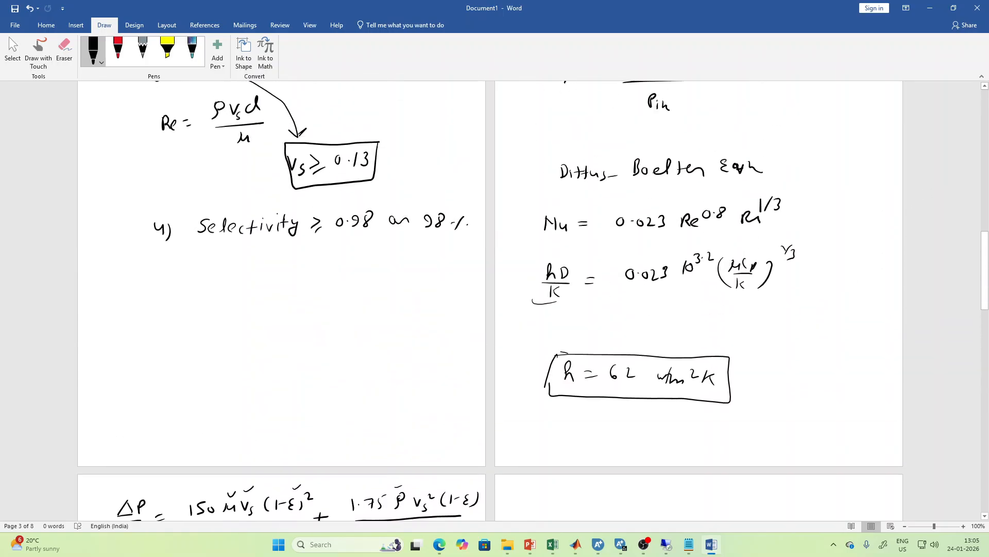
scroll(490, 299, up, 12)
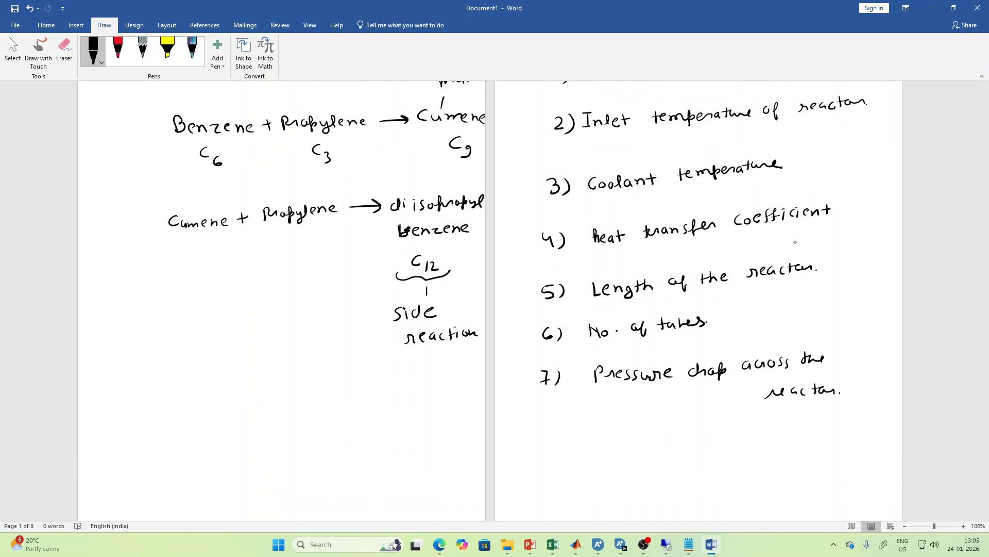
drag(540, 405, 567, 397)
drag(532, 308, 565, 290)
Handwrite Vs = Q/A under the Aspen Plus note and begin a second Vs expression below it with Q as numerator.
scroll(634, 377, down, 7)
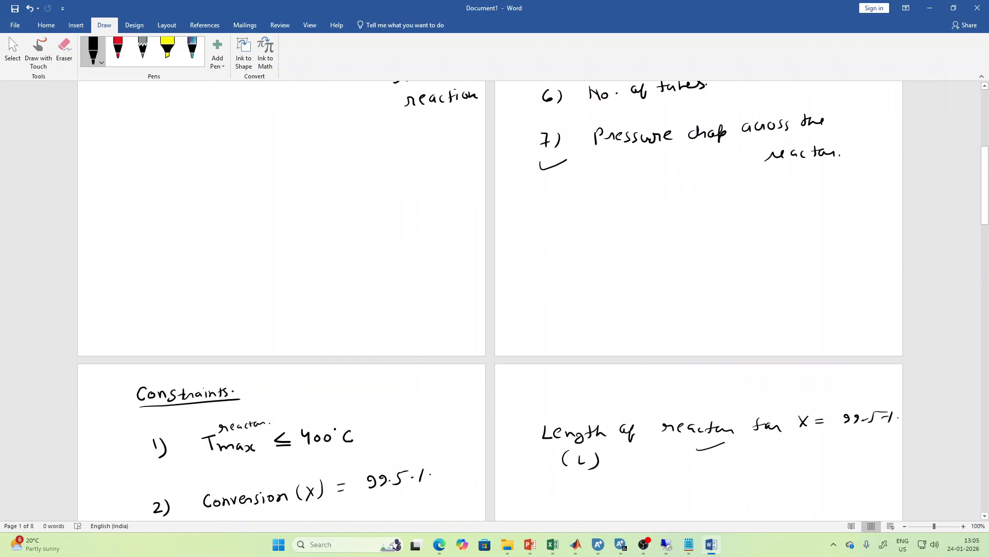
scroll(635, 378, down, 8)
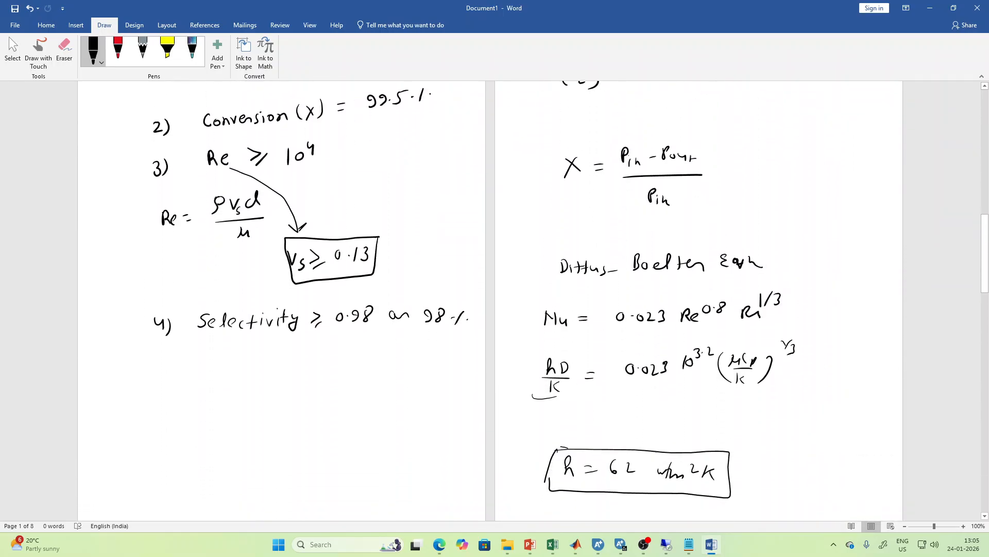
scroll(633, 379, down, 2)
scroll(632, 379, up, 2)
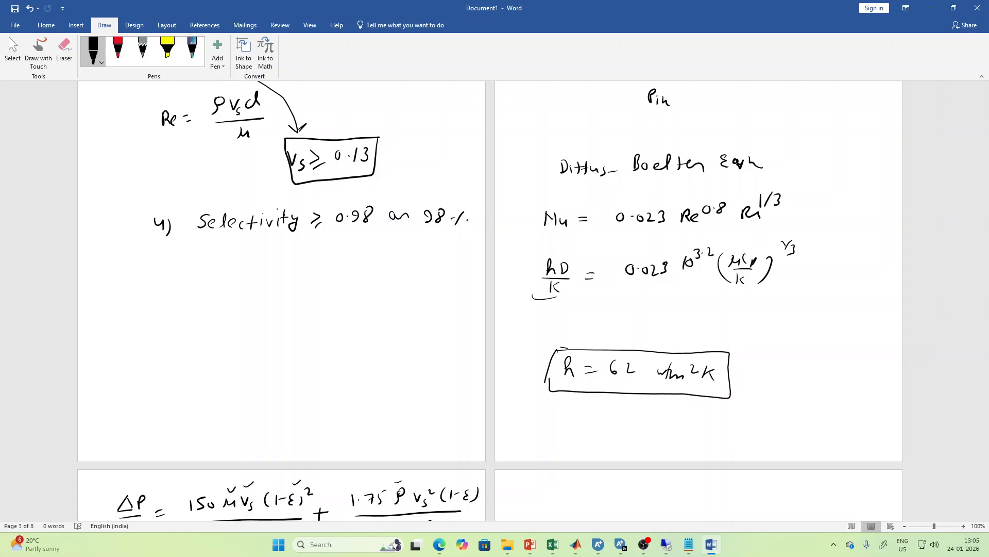
scroll(588, 392, down, 3)
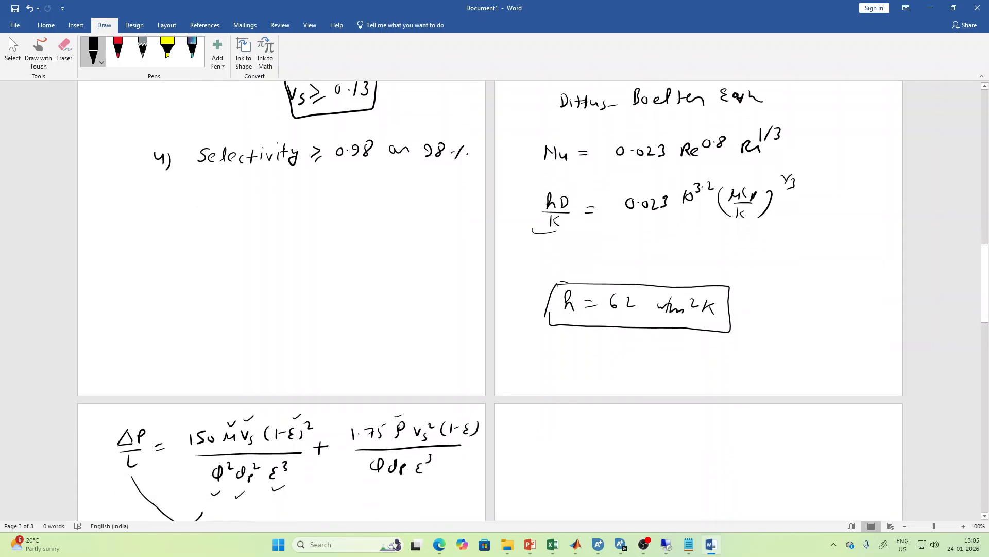
scroll(490, 302, down, 4)
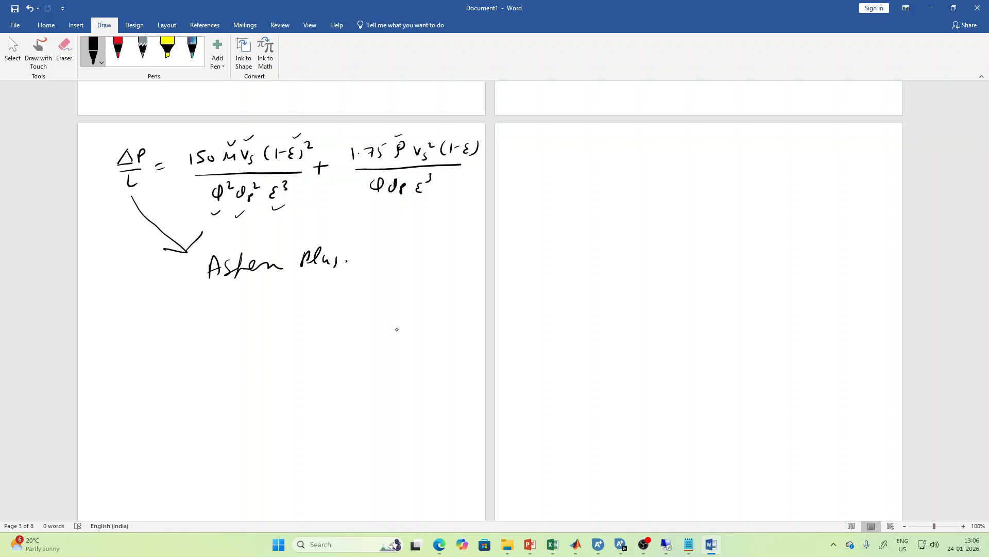
mouse_move(125, 313)
mouse_down()
mouse_move(134, 313)
mouse_move(137, 331)
mouse_move(167, 317)
mouse_up()
drag(159, 321, 168, 320)
mouse_move(230, 299)
mouse_down()
mouse_move(237, 313)
mouse_move(258, 312)
mouse_up()
mouse_move(221, 343)
mouse_down()
mouse_move(224, 329)
mouse_move(231, 341)
mouse_up()
drag(222, 336, 230, 337)
mouse_move(140, 384)
mouse_down()
mouse_move(151, 383)
mouse_move(154, 402)
mouse_up()
drag(175, 390, 179, 389)
drag(245, 372, 252, 385)
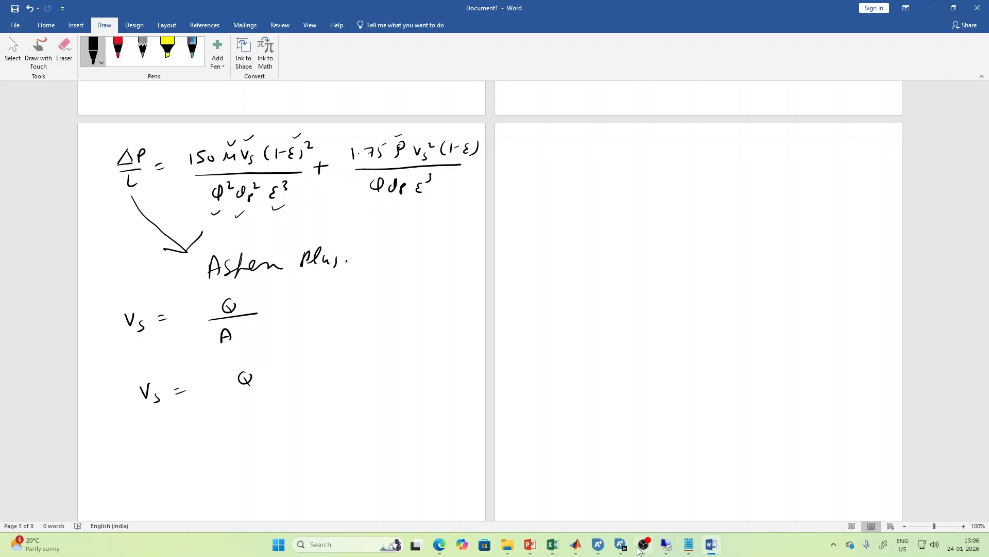
Switch to Aspen Plus to check the volume flow in the PFR stream results, and return to the Word notes.
mouse_move(598, 547)
click(617, 478)
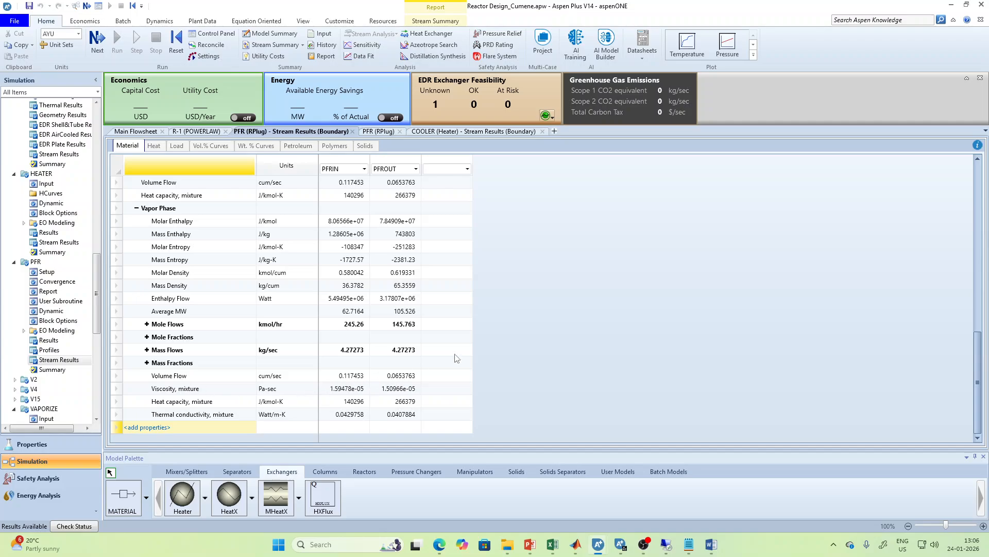
key(alt+Tab)
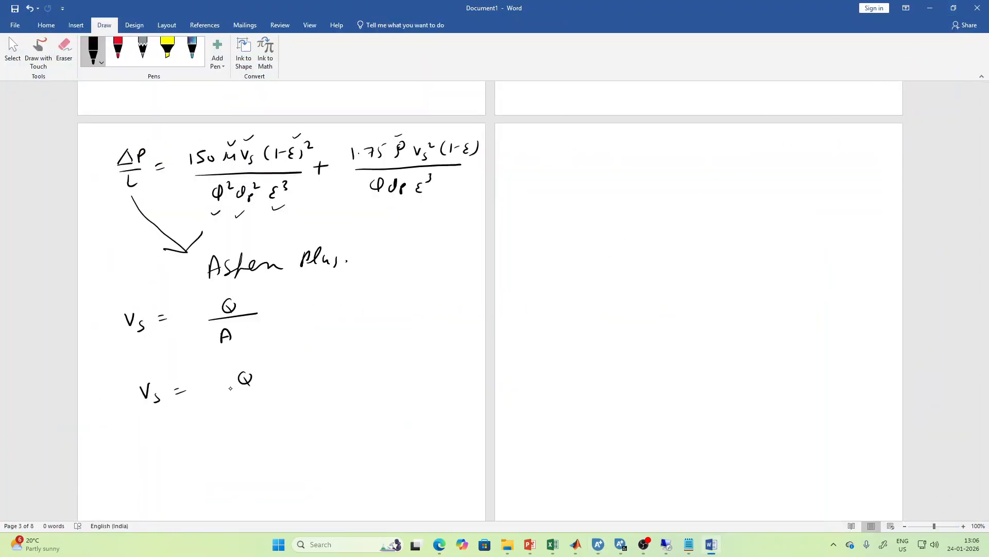
Complete the second Vs expression with the denominator ε × πD²/4 × N_T and draw an arrow from N_T to Vs.
drag(227, 390, 301, 387)
mouse_move(237, 398)
mouse_down()
mouse_move(227, 403)
mouse_move(236, 415)
mouse_move(286, 404)
mouse_move(279, 414)
mouse_up()
mouse_move(265, 420)
mouse_down()
mouse_move(269, 429)
mouse_move(298, 412)
mouse_up()
mouse_move(298, 404)
mouse_down()
mouse_move(289, 414)
mouse_move(314, 398)
mouse_move(319, 413)
mouse_up()
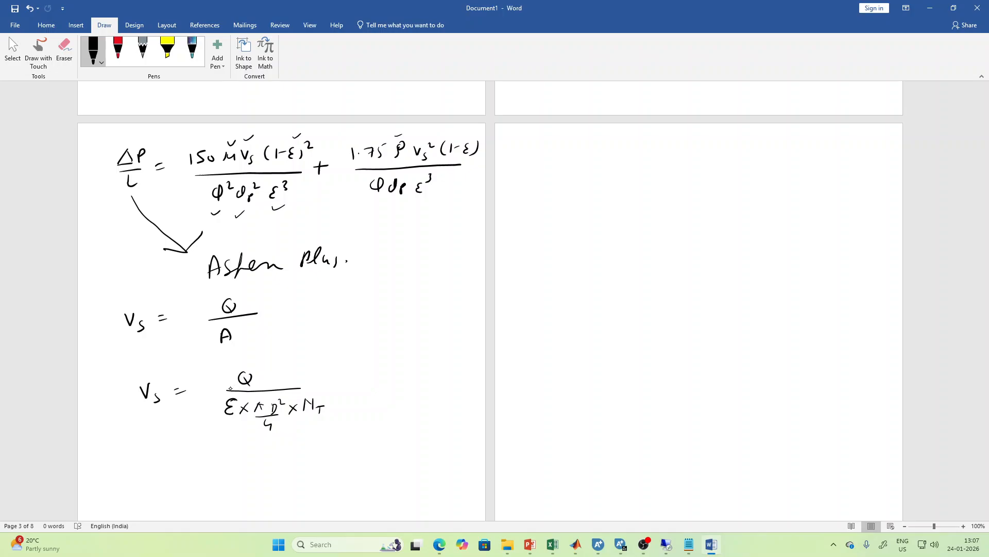
mouse_move(308, 415)
mouse_down()
mouse_move(273, 443)
mouse_move(182, 431)
mouse_move(174, 409)
mouse_move(182, 412)
mouse_up()
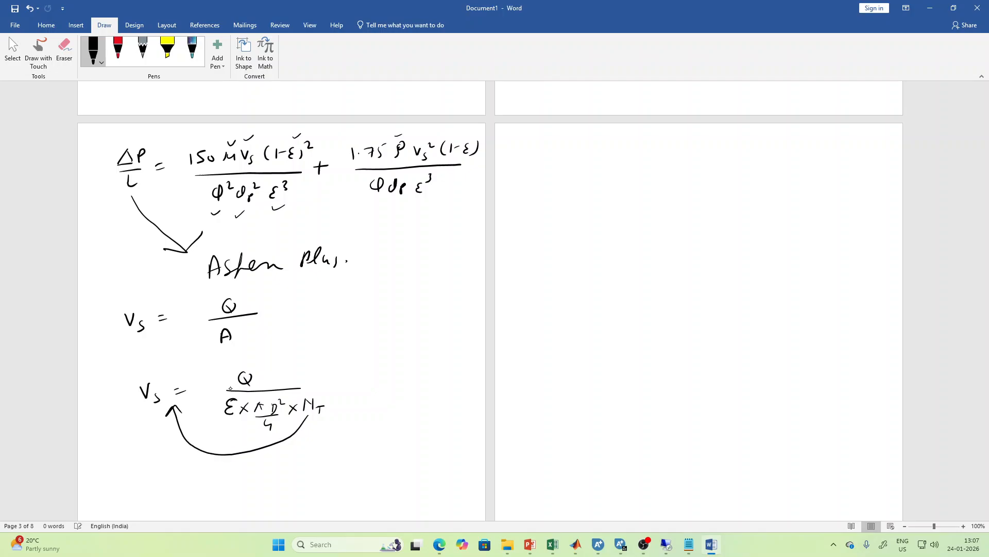
Write the constraint Vs ≥ 0.13 below the expression and draw an arrow from it to N_T.
mouse_move(190, 477)
mouse_down()
mouse_move(192, 493)
mouse_move(196, 480)
mouse_up()
drag(201, 489, 198, 503)
mouse_move(216, 481)
mouse_down()
mouse_move(230, 487)
mouse_move(220, 494)
mouse_move(243, 480)
mouse_move(262, 491)
mouse_move(319, 424)
mouse_move(317, 437)
mouse_up()
click(250, 485)
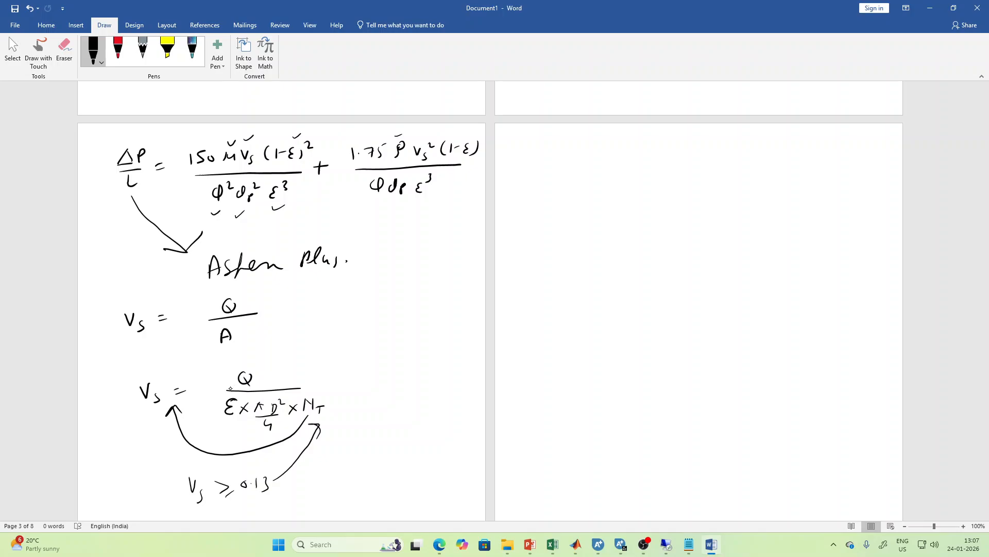
Write "N_Tubes → Vs ≥ 0.13 m/sec." on the blank page beside the equations and underline it.
drag(537, 172, 563, 168)
mouse_move(560, 169)
mouse_down()
mouse_move(561, 180)
mouse_move(583, 181)
mouse_move(667, 166)
mouse_move(658, 174)
mouse_move(697, 152)
mouse_move(693, 172)
mouse_move(731, 166)
mouse_up()
drag(746, 159, 751, 164)
mouse_move(755, 158)
mouse_down()
mouse_move(756, 169)
mouse_move(787, 166)
mouse_up()
drag(796, 159, 797, 167)
drag(802, 164, 807, 178)
click(819, 166)
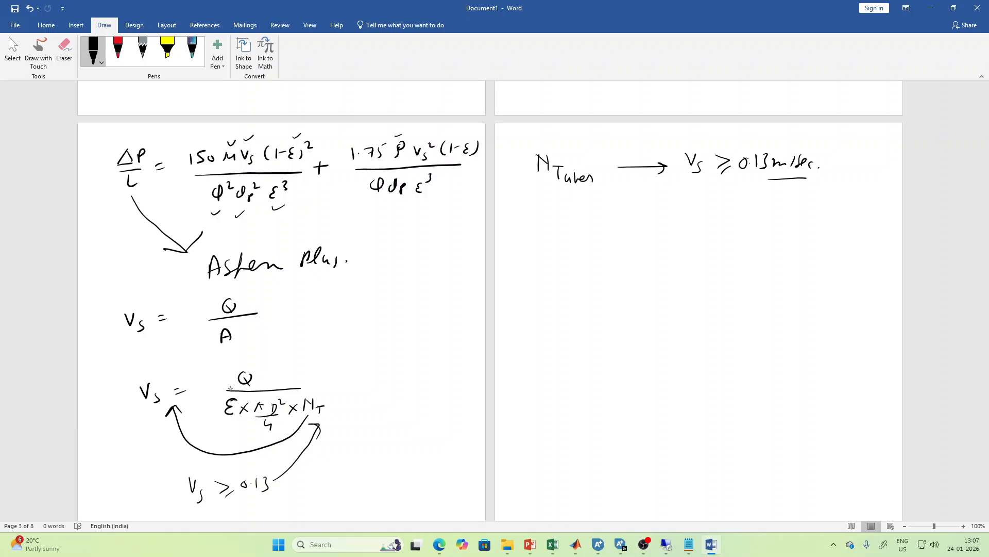
drag(537, 190, 694, 191)
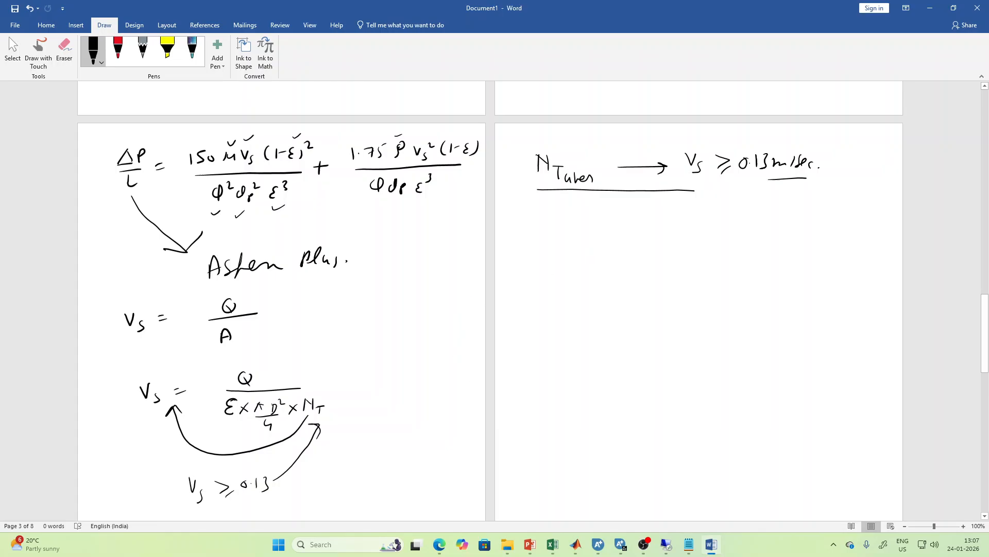
Tick off item 6, number of tubes, and item 4, heat transfer coefficient, in the DOF's list.
scroll(490, 409, up, 5)
scroll(490, 300, up, 14)
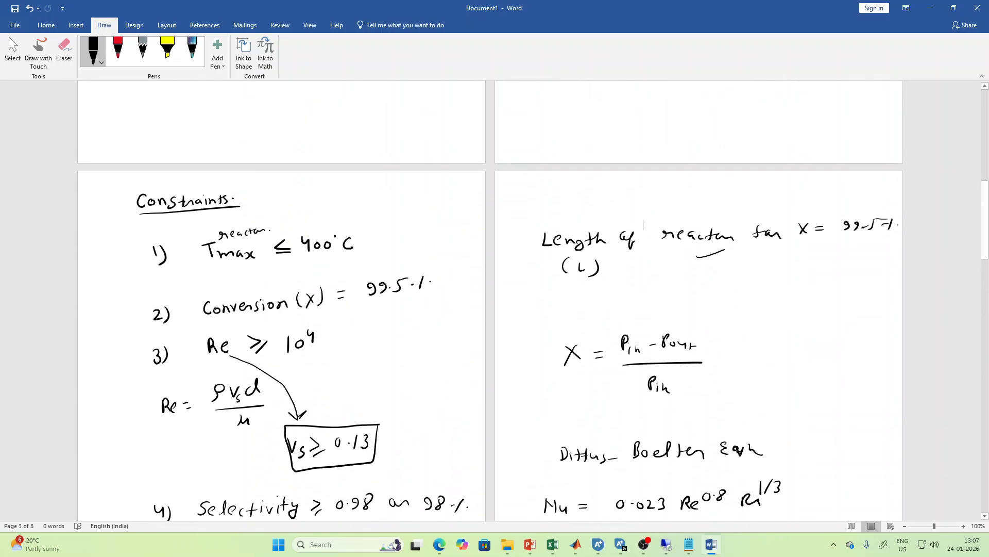
scroll(490, 301, up, 1)
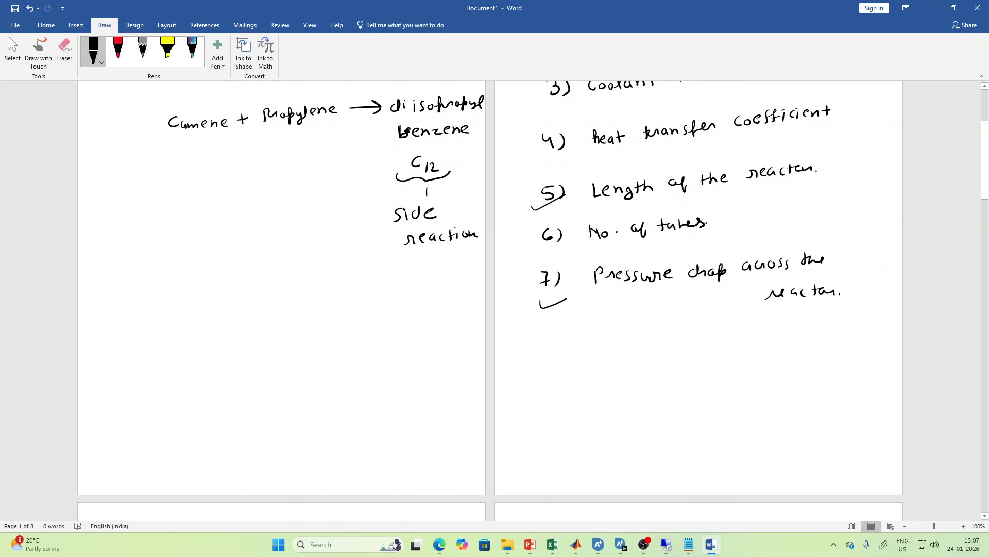
drag(534, 252, 569, 234)
scroll(617, 249, up, 1)
scroll(617, 249, up, 1)
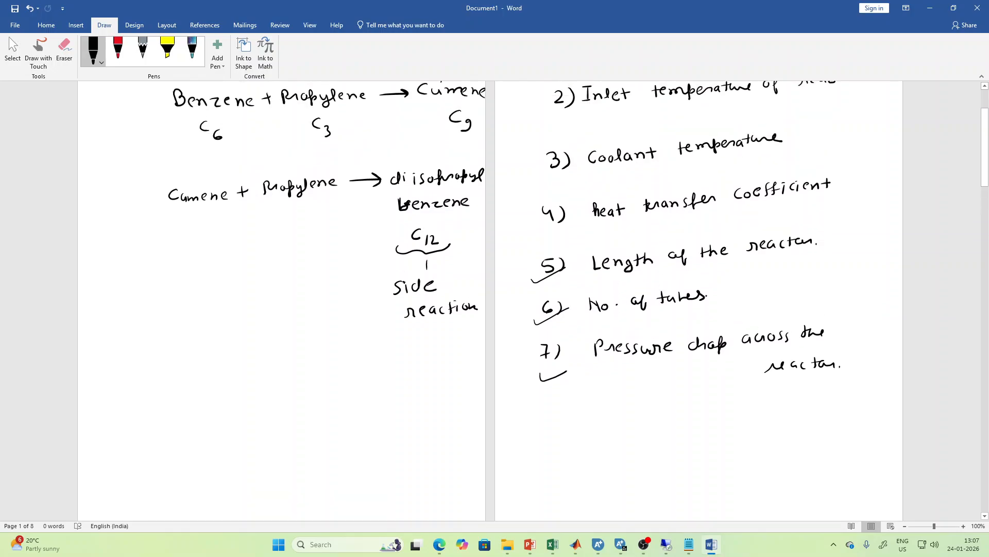
scroll(622, 286, up, 1)
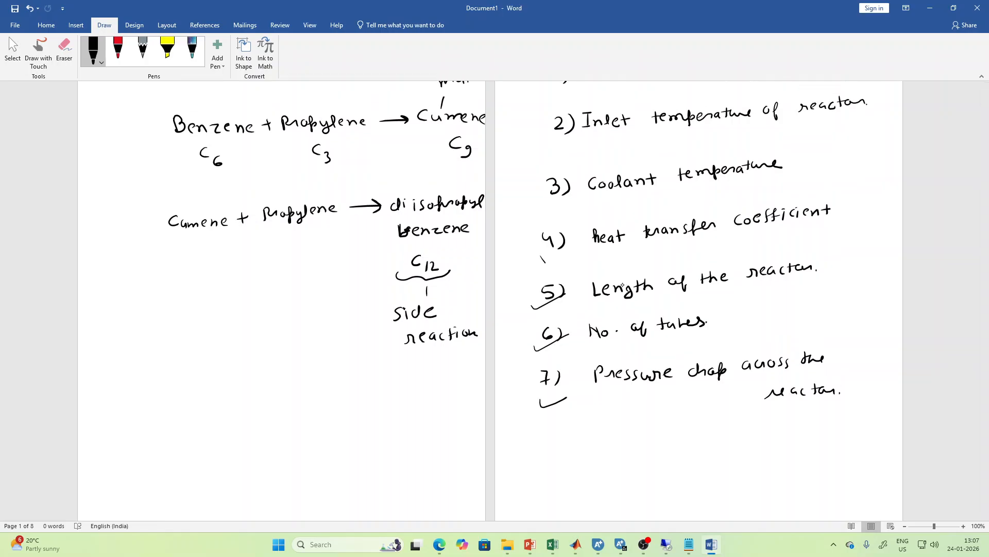
drag(544, 262, 578, 249)
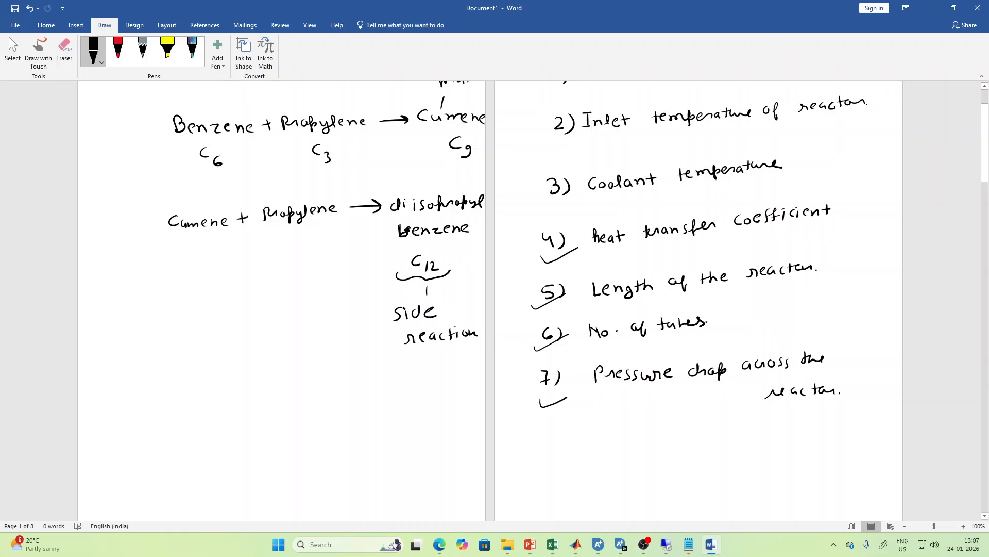
Tick off item 2, inlet temperature of reactor, and annotate it with an arrow to 300°C.
scroll(534, 300, up, 3)
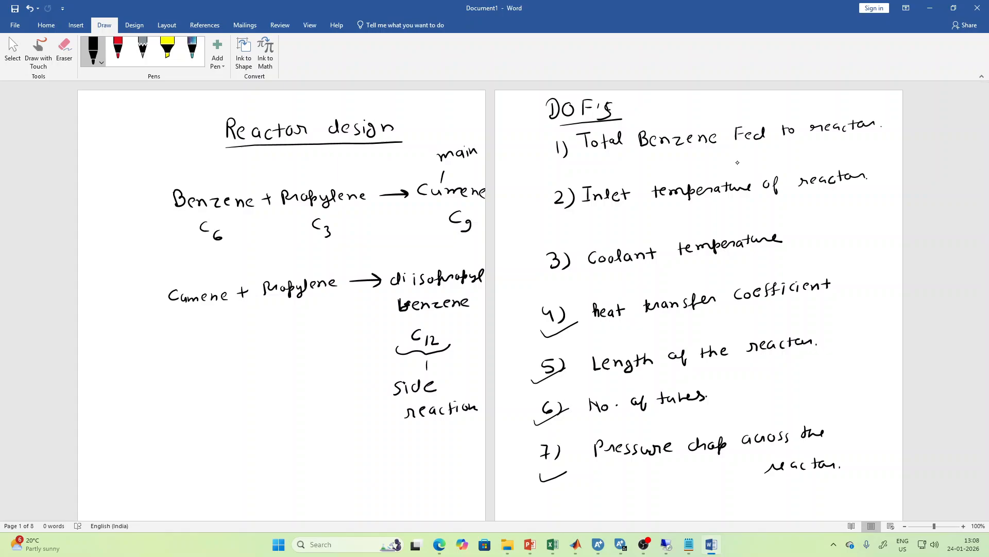
drag(543, 215, 575, 212)
drag(819, 191, 847, 211)
drag(857, 203, 885, 209)
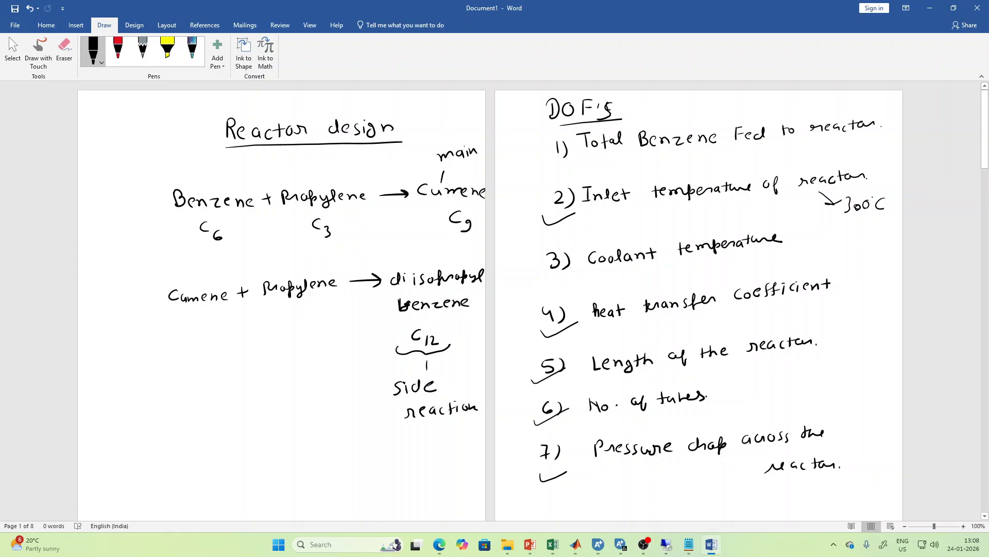
Write "T_cool → Tmax ≤ 400°C" below the N_Tubes line to pair coolant temperature with its constraint.
scroll(489, 299, down, 7)
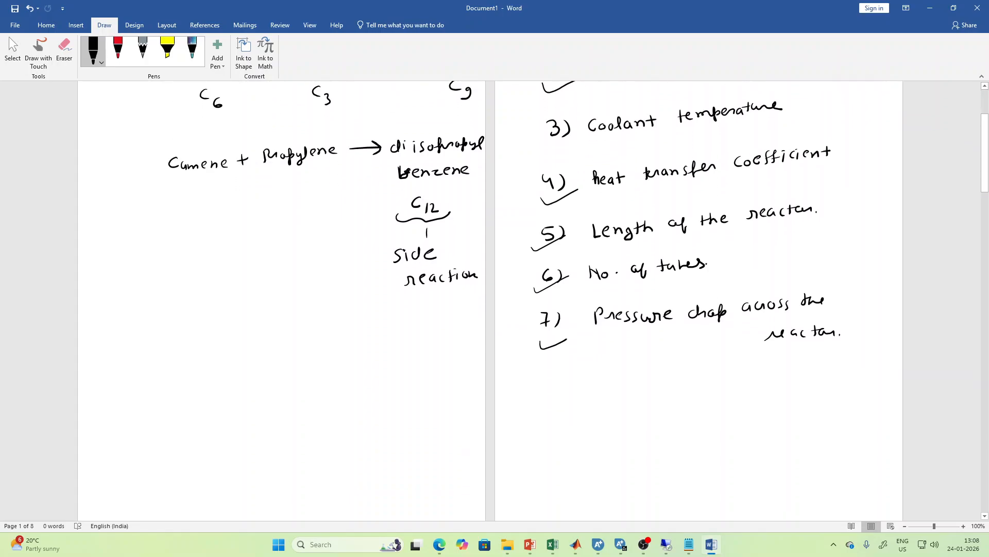
scroll(489, 299, down, 1)
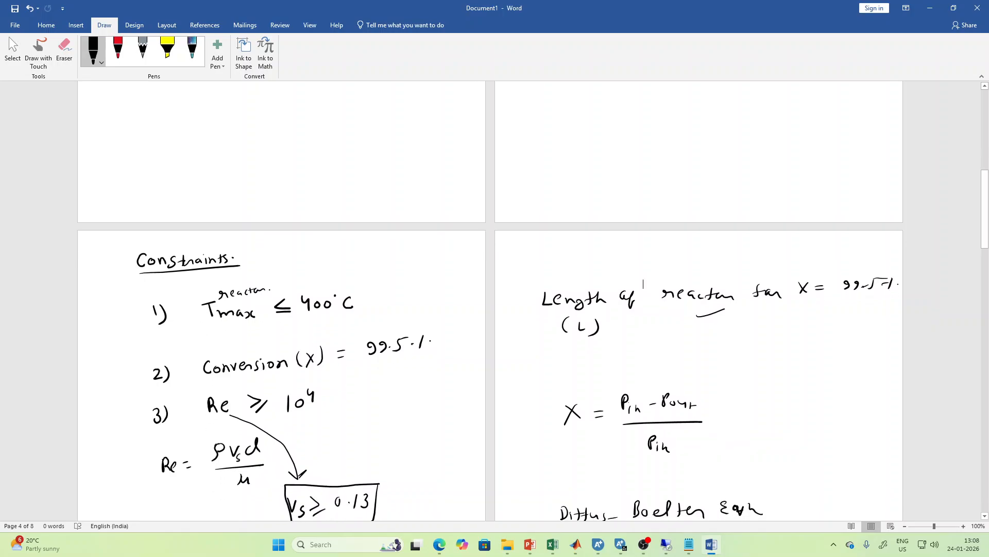
scroll(291, 460, down, 4)
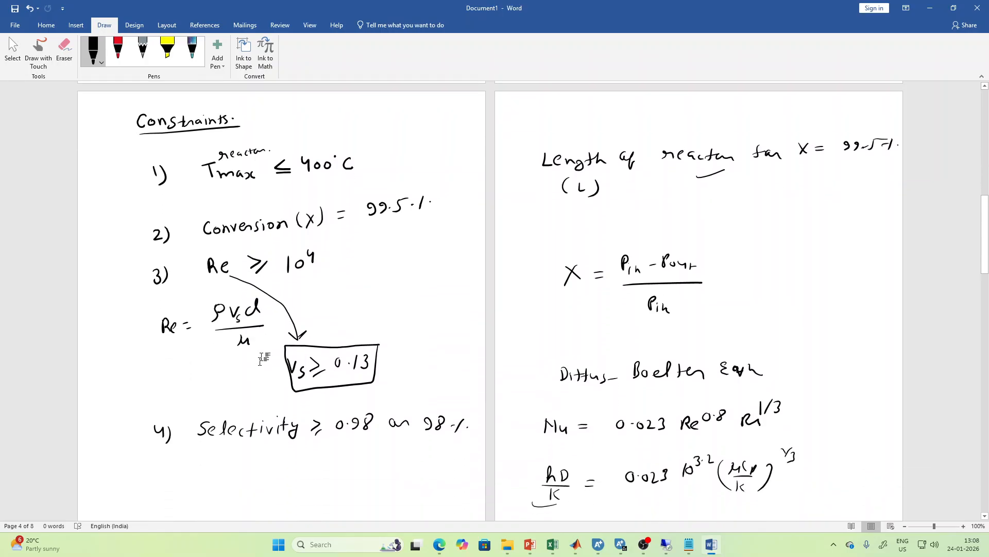
scroll(290, 460, down, 8)
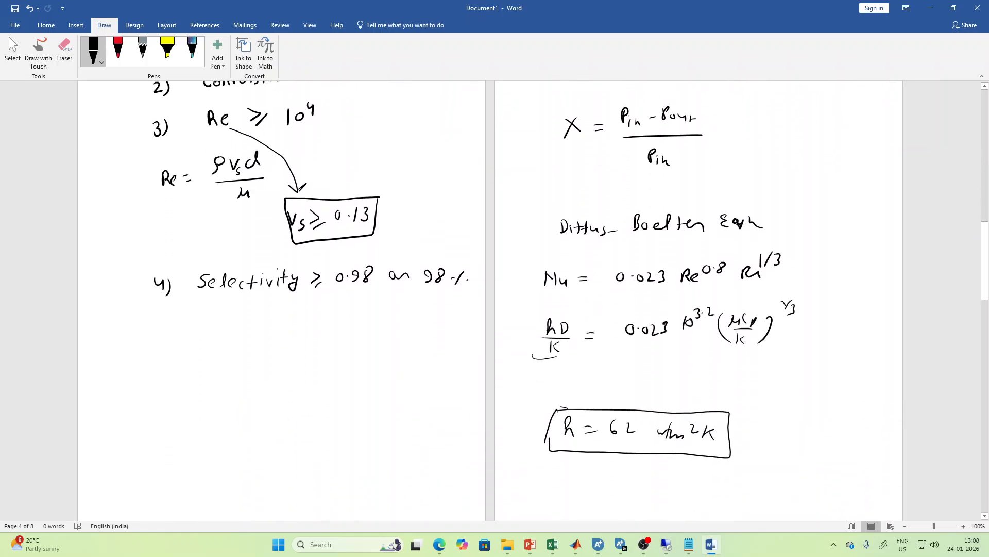
scroll(288, 423, down, 3)
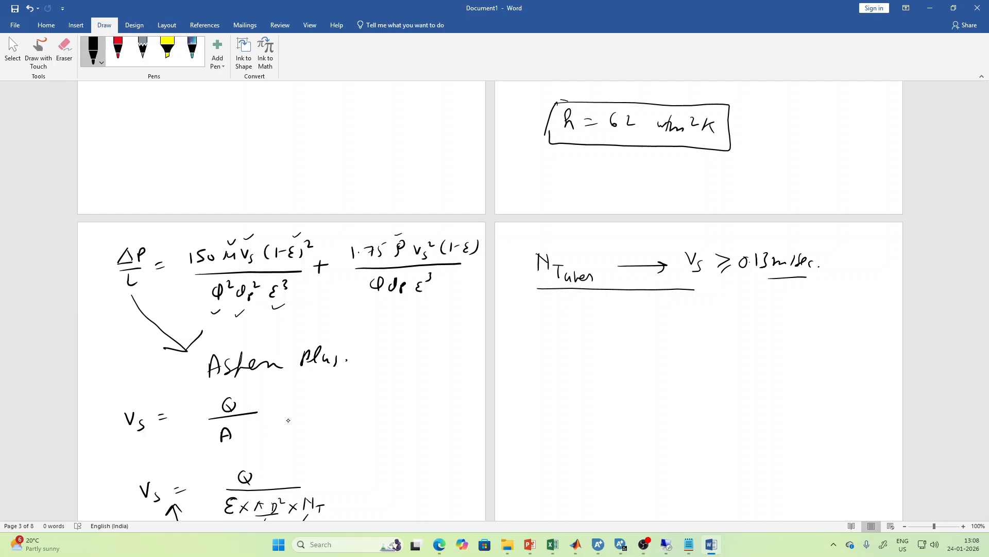
drag(539, 325, 553, 323)
drag(546, 325, 557, 344)
drag(567, 336, 567, 344)
drag(579, 342, 584, 330)
drag(601, 335, 693, 321)
mouse_move(686, 323)
mouse_down()
mouse_move(687, 335)
mouse_move(733, 333)
mouse_up()
mouse_move(752, 331)
mouse_down()
mouse_move(760, 325)
mouse_move(767, 335)
mouse_up()
drag(750, 338, 784, 334)
drag(788, 329, 796, 329)
drag(805, 331, 825, 337)
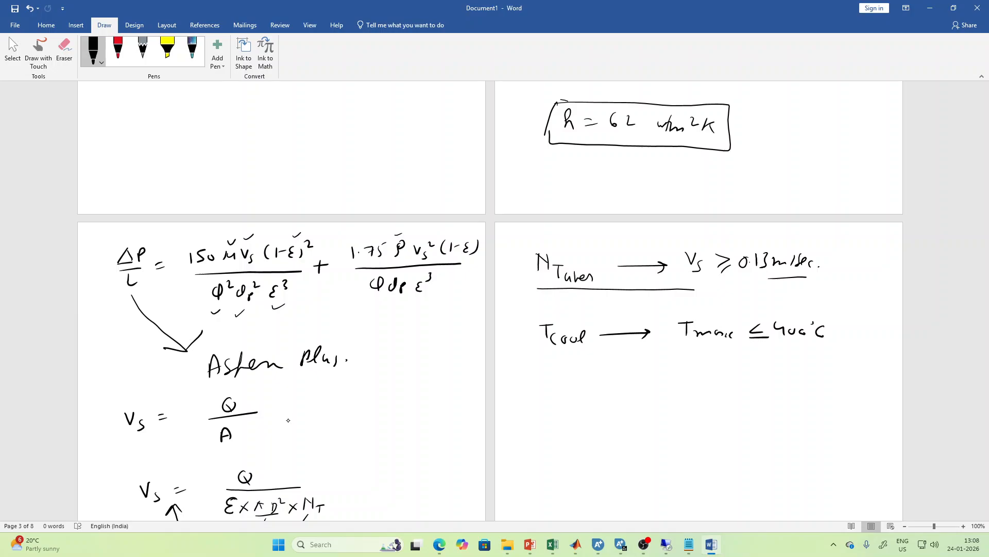
Write "F_Benzene → Selectivity ≥ 98%" below the T_cool line.
mouse_move(543, 390)
mouse_down()
mouse_move(542, 407)
mouse_move(555, 388)
mouse_up()
mouse_move(545, 398)
mouse_down()
mouse_move(556, 396)
mouse_move(551, 419)
mouse_up()
mouse_move(552, 407)
mouse_down()
mouse_move(553, 419)
mouse_move(617, 416)
mouse_move(666, 400)
mouse_move(660, 406)
mouse_up()
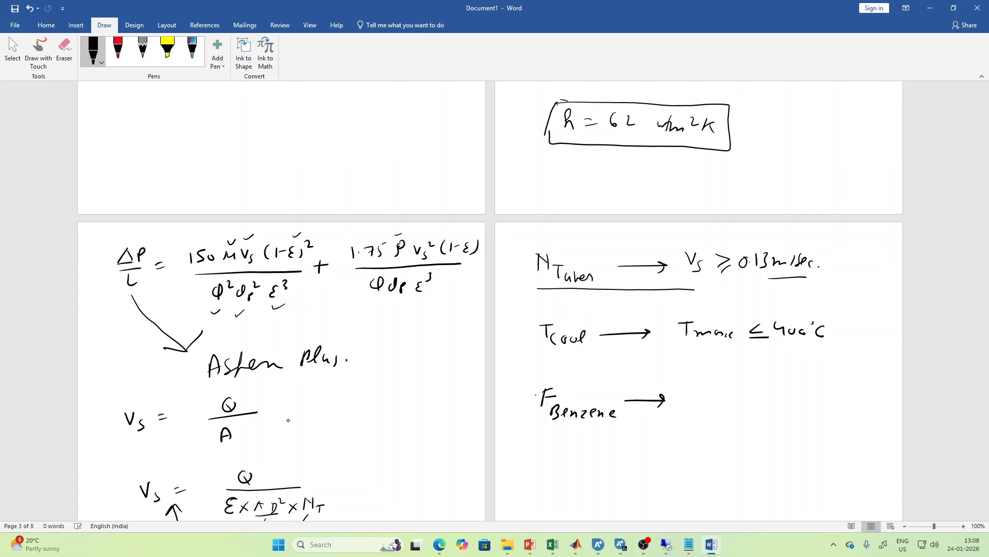
mouse_move(704, 384)
mouse_down()
mouse_move(697, 398)
mouse_move(714, 396)
mouse_up()
mouse_move(719, 381)
mouse_down()
mouse_move(720, 397)
mouse_move(731, 396)
mouse_up()
mouse_move(737, 390)
mouse_down()
mouse_move(733, 397)
mouse_move(748, 397)
mouse_up()
drag(752, 390, 761, 390)
drag(761, 394, 795, 393)
mouse_move(796, 399)
mouse_down()
mouse_move(832, 384)
mouse_move(843, 398)
mouse_up()
drag(839, 396, 854, 389)
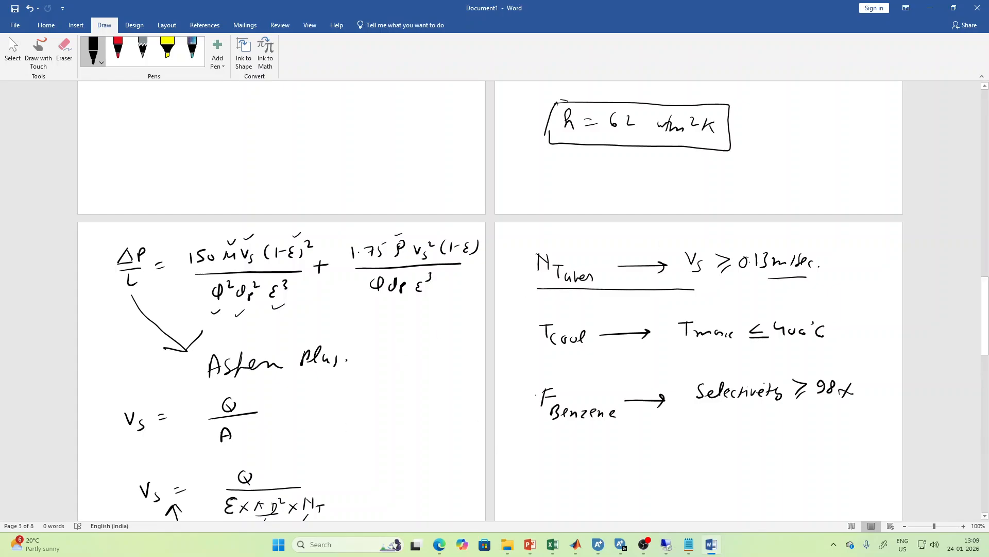
scroll(490, 298, down, 5)
scroll(490, 299, down, 8)
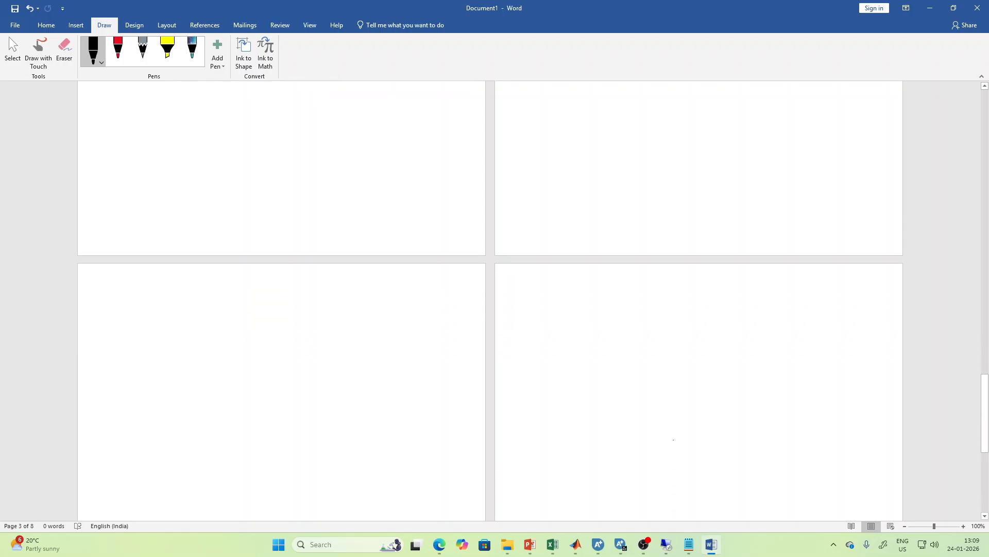
scroll(489, 299, up, 8)
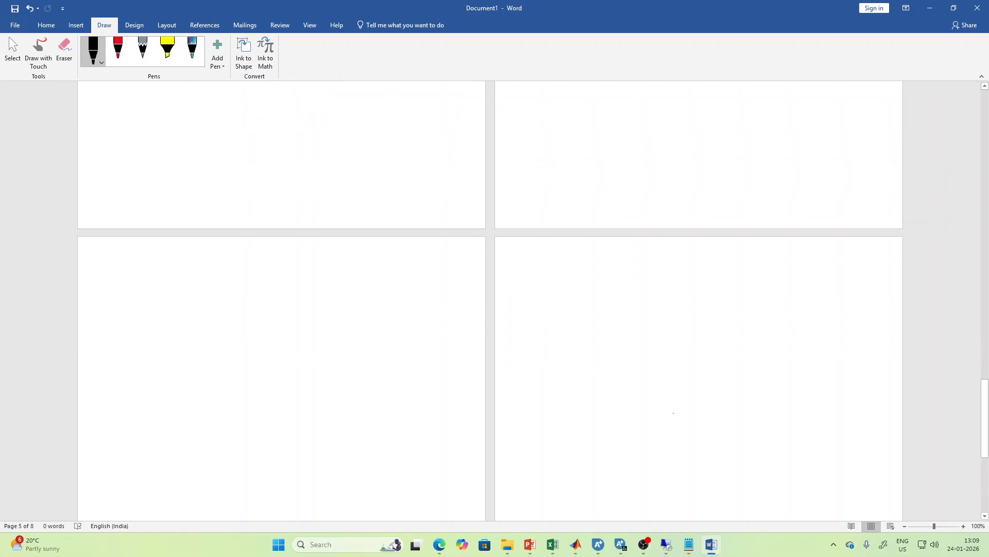
scroll(673, 237, down, 10)
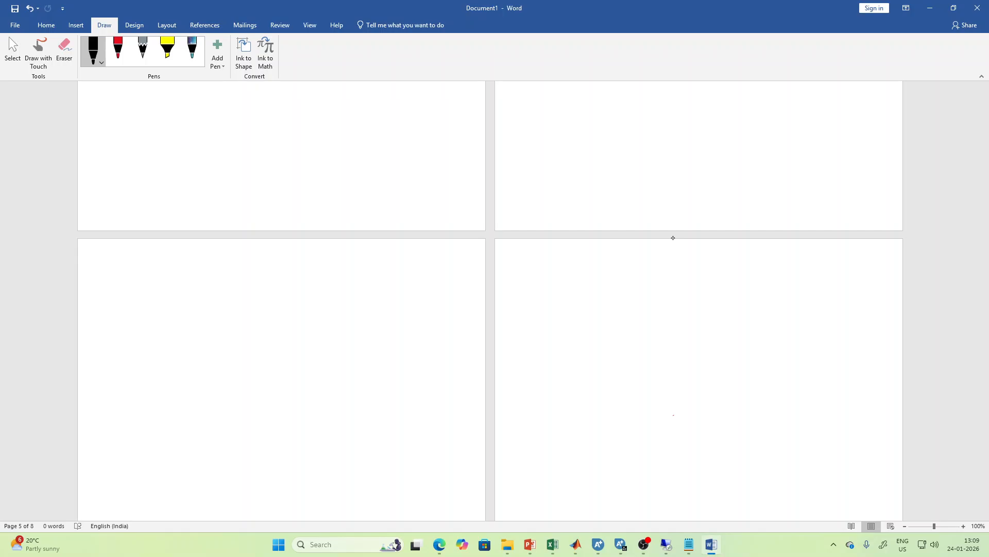
Handwrite the flowchart "Choose N_T → V_s = Q/A → V_s ≥ V_req" on the blank page, with a return arrow to "Choose N_T".
mouse_move(246, 340)
mouse_down()
mouse_move(247, 326)
mouse_move(266, 332)
mouse_up()
drag(263, 333, 263, 341)
mouse_move(199, 328)
mouse_down()
mouse_move(198, 338)
mouse_move(232, 335)
mouse_move(252, 367)
mouse_move(259, 361)
mouse_move(246, 377)
mouse_up()
mouse_move(254, 385)
mouse_down()
mouse_move(248, 395)
mouse_move(273, 385)
mouse_up()
drag(303, 368, 301, 378)
mouse_move(290, 384)
mouse_down()
mouse_move(309, 384)
mouse_move(304, 397)
mouse_move(249, 420)
mouse_up()
mouse_move(244, 412)
mouse_down()
mouse_move(257, 413)
mouse_move(240, 425)
mouse_move(246, 442)
mouse_move(283, 426)
mouse_move(297, 434)
mouse_up()
drag(302, 434, 313, 430)
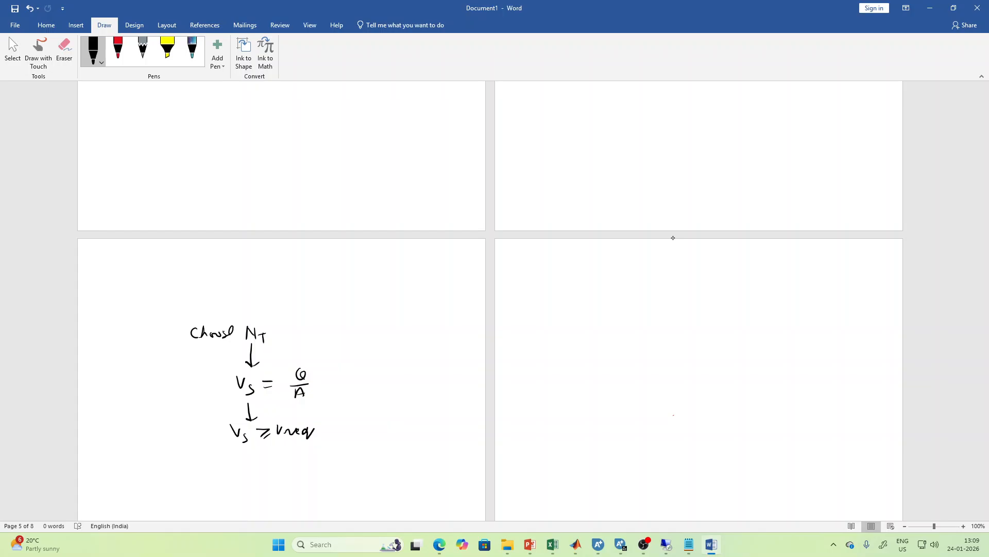
mouse_move(259, 441)
mouse_down()
mouse_move(263, 456)
mouse_move(168, 407)
mouse_move(173, 342)
mouse_move(186, 336)
mouse_up()
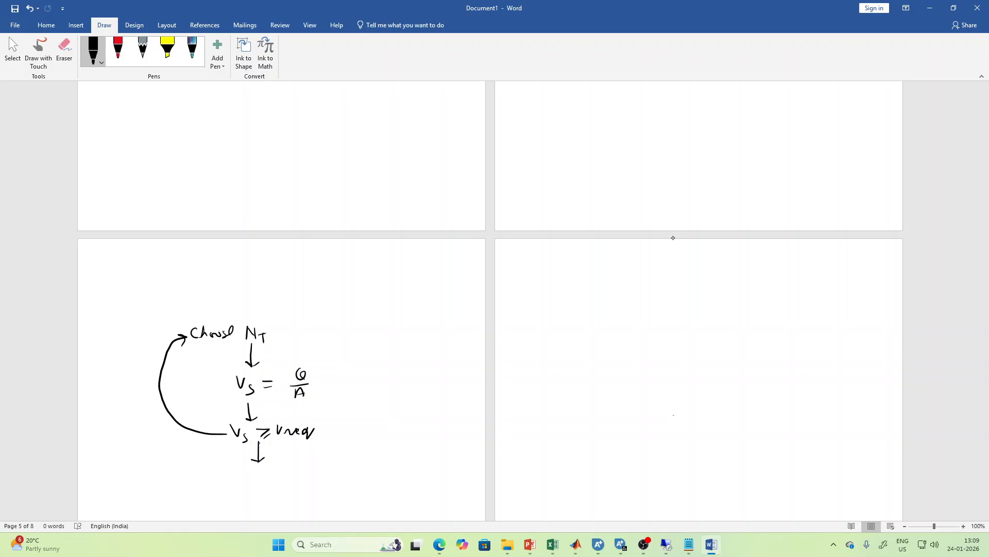
Write "Choose T_cool" above "Choose N_T" and "T_max" under the V_s ≥ V_req check.
mouse_move(207, 297)
mouse_down()
mouse_move(207, 305)
mouse_move(229, 299)
mouse_up()
drag(233, 299, 266, 295)
drag(260, 295, 268, 304)
drag(278, 301, 290, 301)
mouse_move(292, 304)
mouse_down()
mouse_move(297, 293)
mouse_move(298, 306)
mouse_up()
mouse_move(244, 473)
mouse_down()
mouse_move(245, 485)
mouse_move(258, 486)
mouse_up()
drag(266, 481, 267, 485)
drag(270, 480, 270, 486)
drag(275, 481, 276, 485)
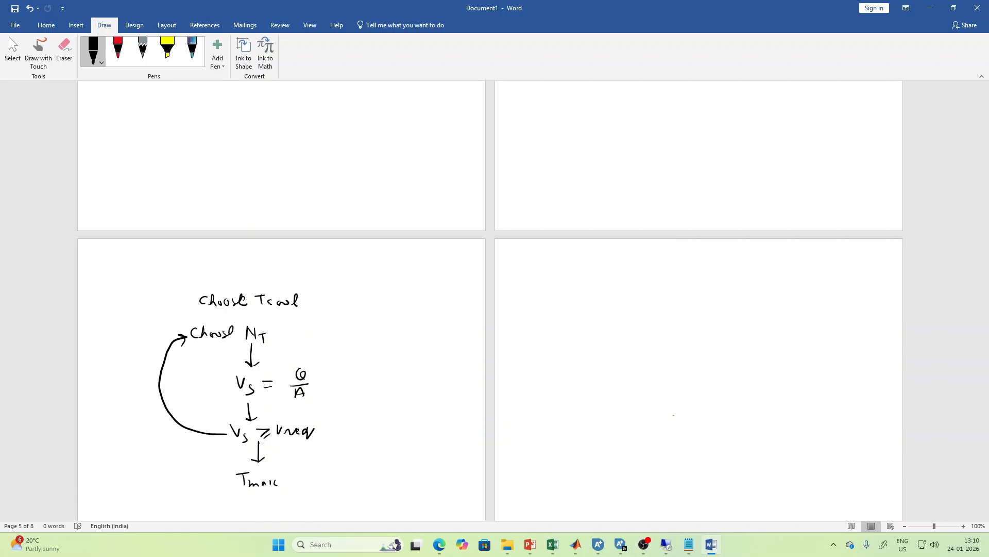
Add the check "T_max ≤ T_max^req" below T_max, with a return arrow to "Choose T_cool" and a downward arrow.
scroll(664, 243, down, 5)
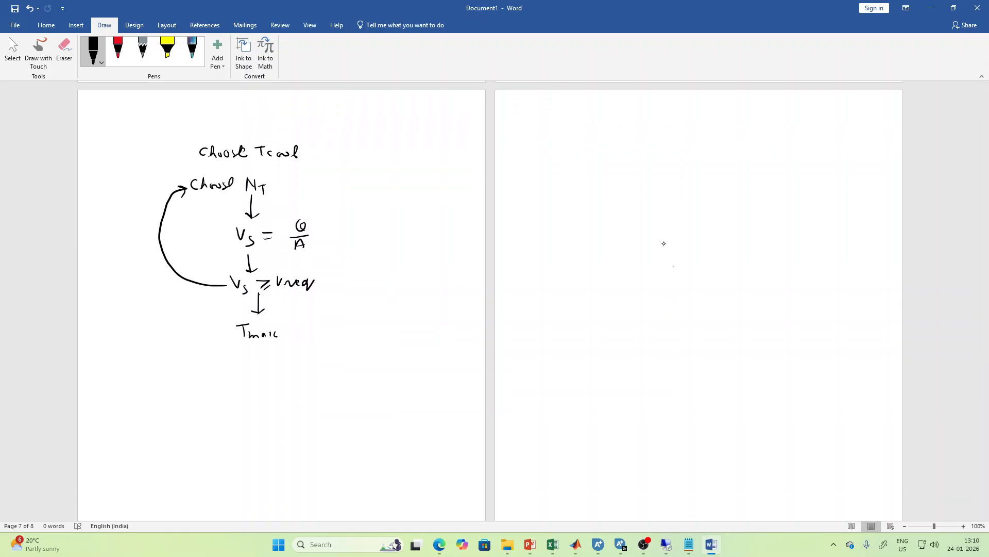
mouse_move(257, 343)
mouse_down()
mouse_move(265, 358)
mouse_move(249, 377)
mouse_up()
mouse_move(243, 378)
mouse_down()
mouse_move(243, 389)
mouse_move(258, 391)
mouse_up()
drag(262, 385, 272, 390)
drag(277, 386, 281, 379)
drag(280, 382, 308, 370)
mouse_move(302, 371)
mouse_down()
mouse_move(303, 382)
mouse_move(322, 382)
mouse_up()
drag(329, 377, 334, 382)
mouse_move(339, 377)
mouse_down()
mouse_move(316, 364)
mouse_move(328, 365)
mouse_up()
drag(330, 362, 337, 362)
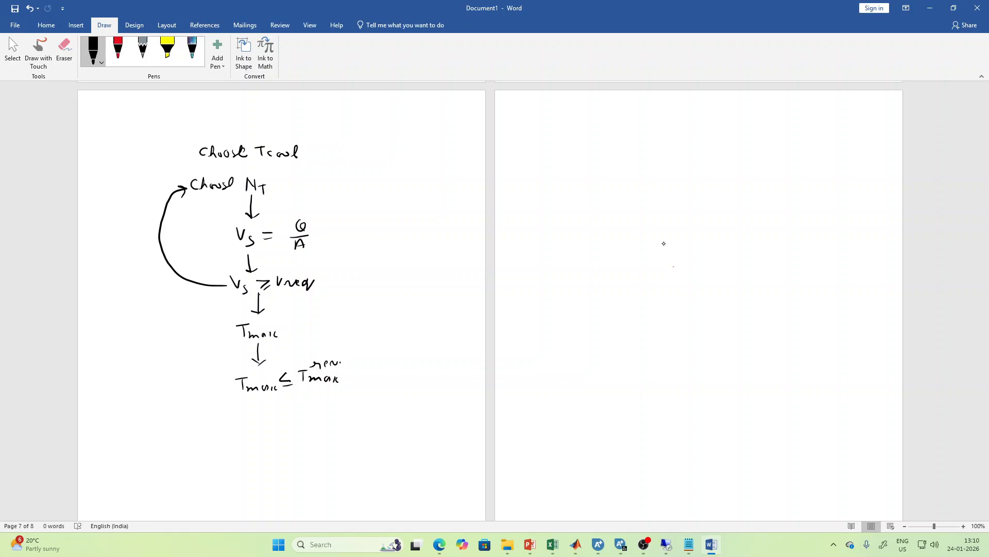
mouse_move(275, 392)
mouse_down()
mouse_move(273, 413)
mouse_move(281, 406)
mouse_move(165, 333)
mouse_move(155, 227)
mouse_move(164, 166)
mouse_move(196, 153)
mouse_up()
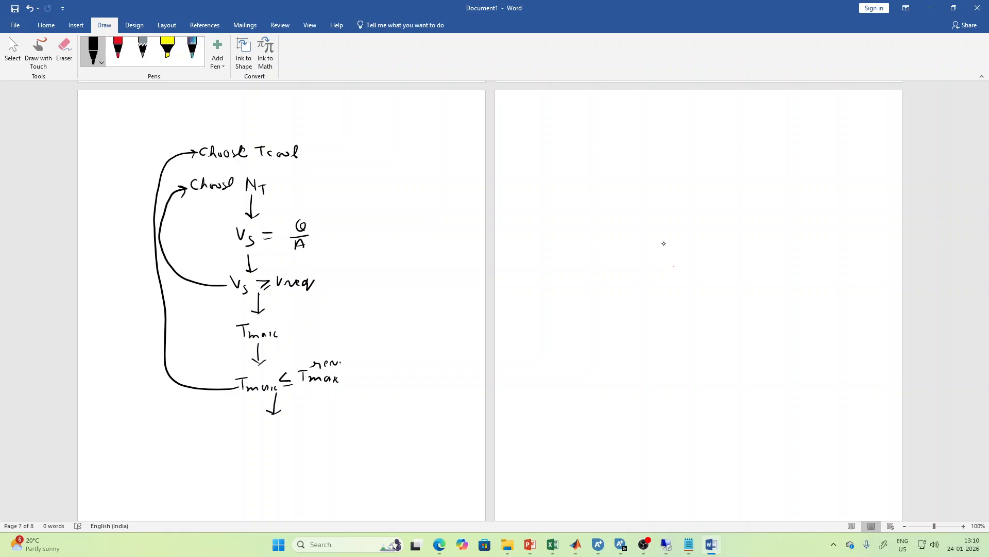
Write "Choose F_T^Benzene" above "Choose T_cool" as the outermost choice of the flowchart.
mouse_move(209, 116)
mouse_down()
mouse_move(219, 127)
mouse_move(244, 118)
mouse_up()
drag(269, 119, 278, 118)
drag(274, 119, 274, 129)
drag(270, 100, 288, 105)
drag(290, 105, 312, 106)
drag(312, 106, 317, 106)
click(324, 106)
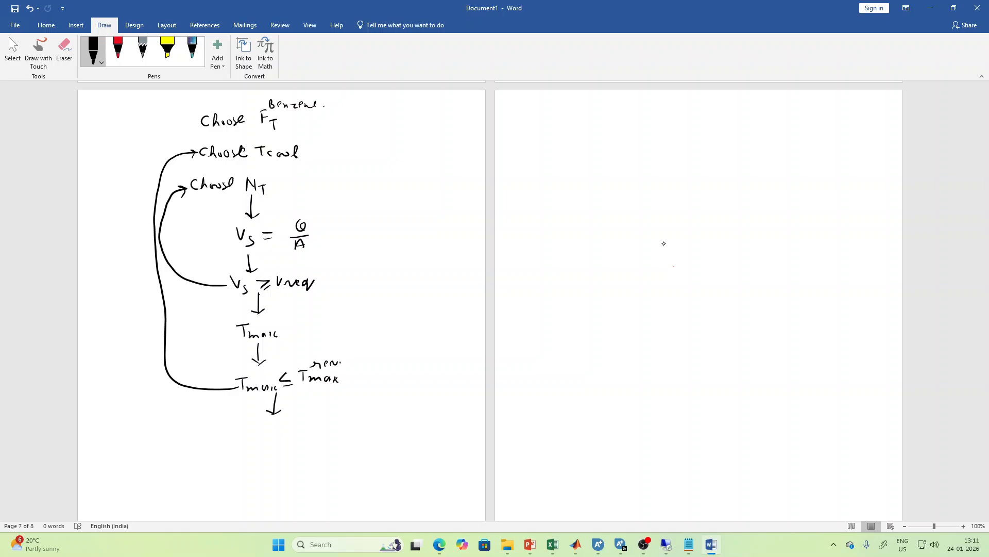
Write "Selectivity (S) → S ≤ S_req" below the T_max check and draw a return arrow to "Choose F_T^Benzene".
mouse_move(250, 429)
mouse_down()
mouse_move(242, 440)
mouse_move(257, 439)
mouse_up()
mouse_move(259, 429)
mouse_down()
mouse_move(262, 440)
mouse_move(276, 439)
mouse_up()
drag(283, 427, 283, 439)
mouse_move(279, 431)
mouse_down()
mouse_move(297, 439)
mouse_move(303, 428)
mouse_move(308, 438)
mouse_up()
drag(311, 423, 321, 439)
drag(276, 447, 274, 465)
mouse_move(267, 460)
mouse_down()
mouse_move(282, 457)
mouse_move(239, 494)
mouse_up()
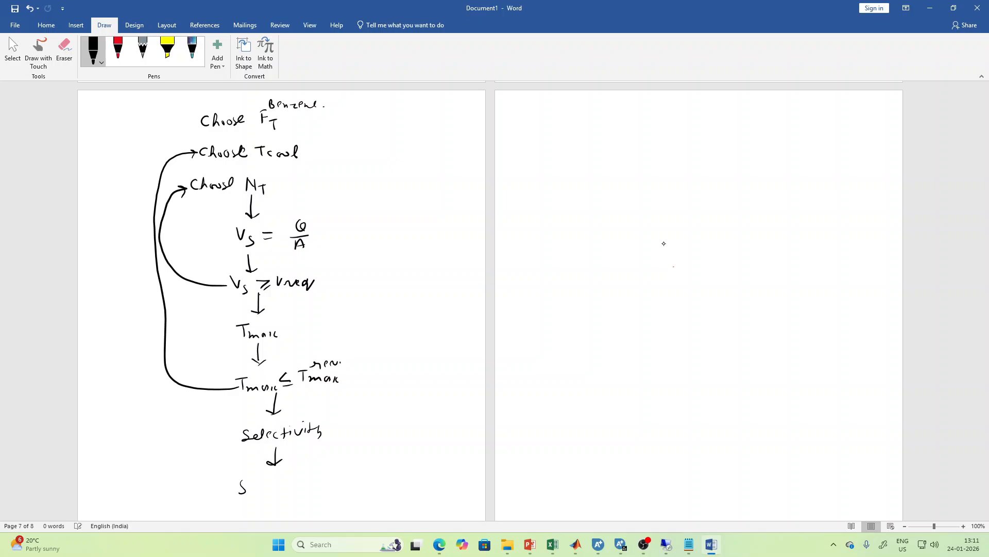
drag(336, 424, 333, 437)
mouse_move(349, 426)
mouse_down()
mouse_move(343, 436)
mouse_move(354, 437)
mouse_up()
mouse_move(266, 478)
mouse_down()
mouse_move(270, 490)
mouse_move(320, 482)
mouse_up()
mouse_move(238, 490)
mouse_down()
mouse_move(213, 488)
mouse_move(133, 400)
mouse_move(133, 168)
mouse_move(156, 124)
mouse_move(189, 114)
mouse_up()
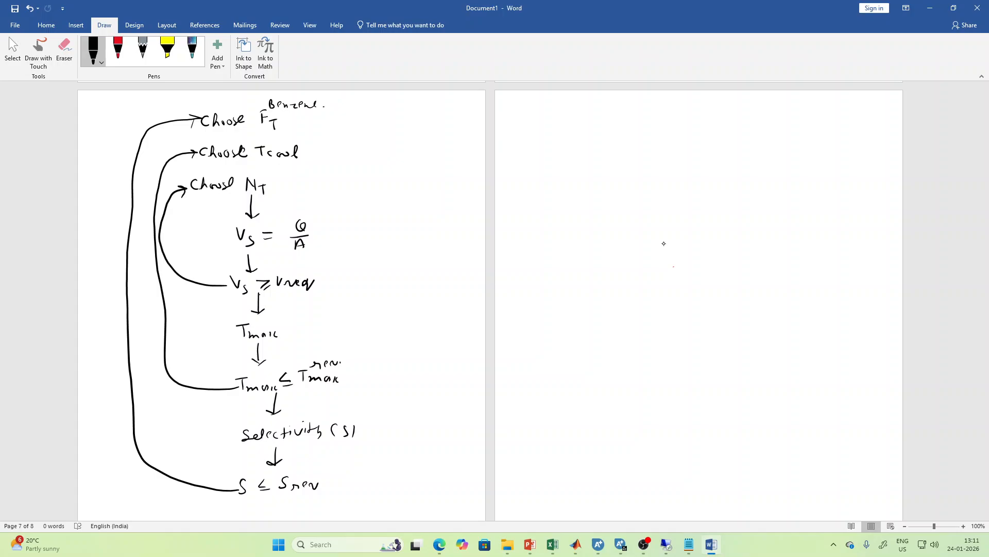
Label the three return arrows of the flowchart "No".
mouse_move(199, 381)
mouse_down()
mouse_move(200, 369)
mouse_move(214, 370)
mouse_up()
drag(202, 275, 214, 270)
drag(184, 475, 204, 468)
Label the arrows below the V_s check, T_max check and Selectivity "Yes", add a "Yes" arrow below the S check, and undo the stray line.
drag(273, 296, 270, 303)
drag(277, 300, 282, 303)
drag(282, 397, 301, 405)
drag(305, 400, 300, 407)
drag(286, 450, 292, 457)
drag(298, 452, 301, 459)
mouse_move(306, 453)
mouse_down()
mouse_move(282, 508)
mouse_move(295, 505)
mouse_up()
drag(299, 501, 299, 508)
scroll(281, 299, down, 4)
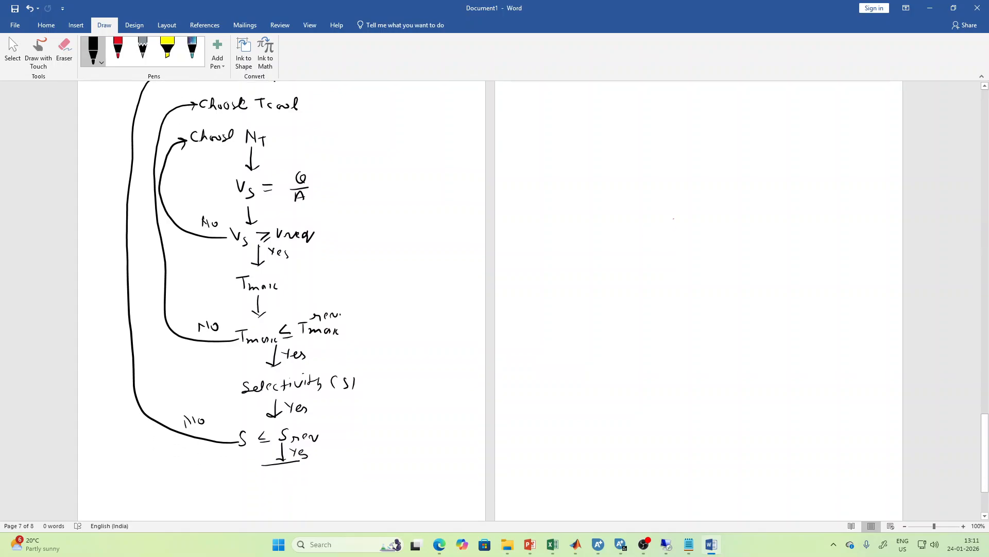
key(ctrl+z)
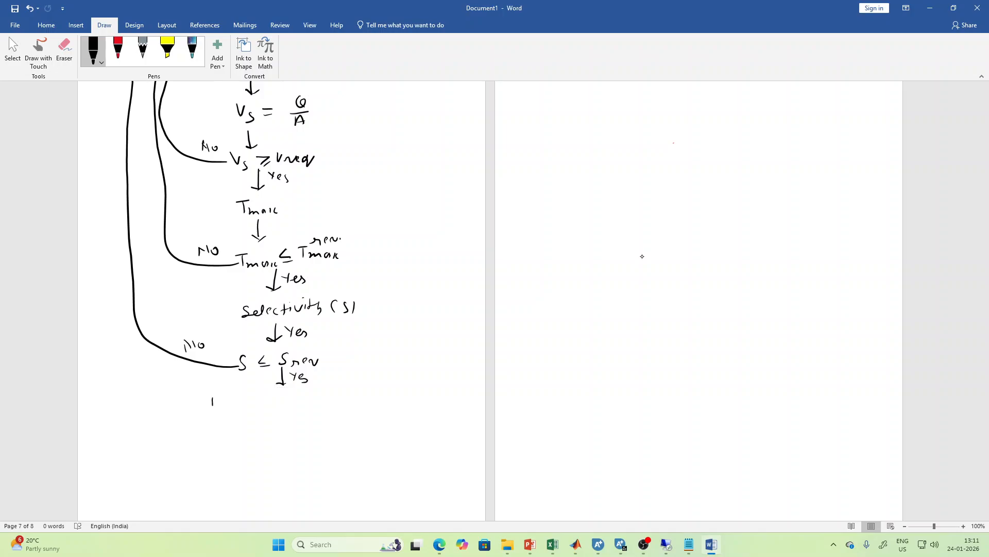
Write "Find N_T, F_T, T_cool" below the final "Yes" arrow and draw a box around it.
mouse_move(212, 397)
mouse_down()
mouse_move(225, 397)
mouse_move(231, 411)
mouse_move(249, 397)
mouse_move(260, 412)
mouse_move(265, 400)
mouse_up()
mouse_move(268, 408)
mouse_down()
mouse_move(291, 408)
mouse_move(298, 394)
mouse_up()
drag(299, 407, 335, 395)
mouse_move(328, 397)
mouse_down()
mouse_move(328, 412)
mouse_move(362, 408)
mouse_up()
drag(367, 399, 364, 410)
drag(195, 392, 199, 416)
mouse_move(195, 391)
mouse_down()
mouse_move(356, 387)
mouse_move(314, 434)
mouse_up()
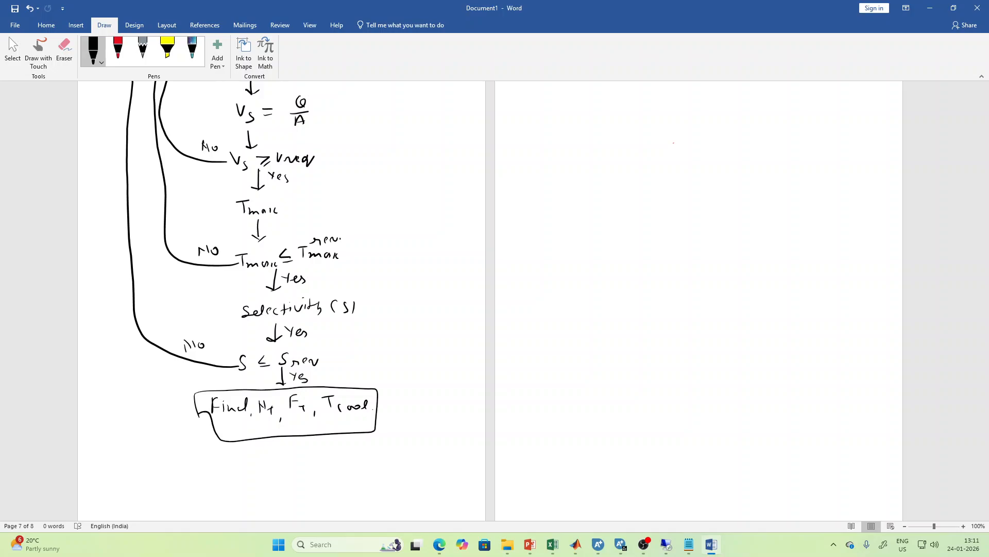
Review the handwritten notes from the flowchart back through the equations, constraints and degrees-of-freedom list.
scroll(713, 196, up, 4)
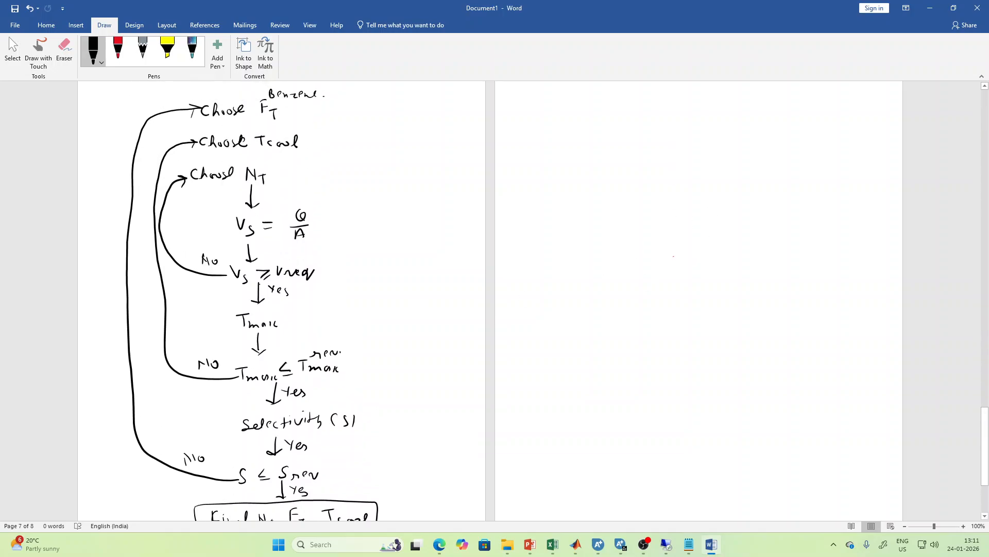
scroll(534, 300, up, 20)
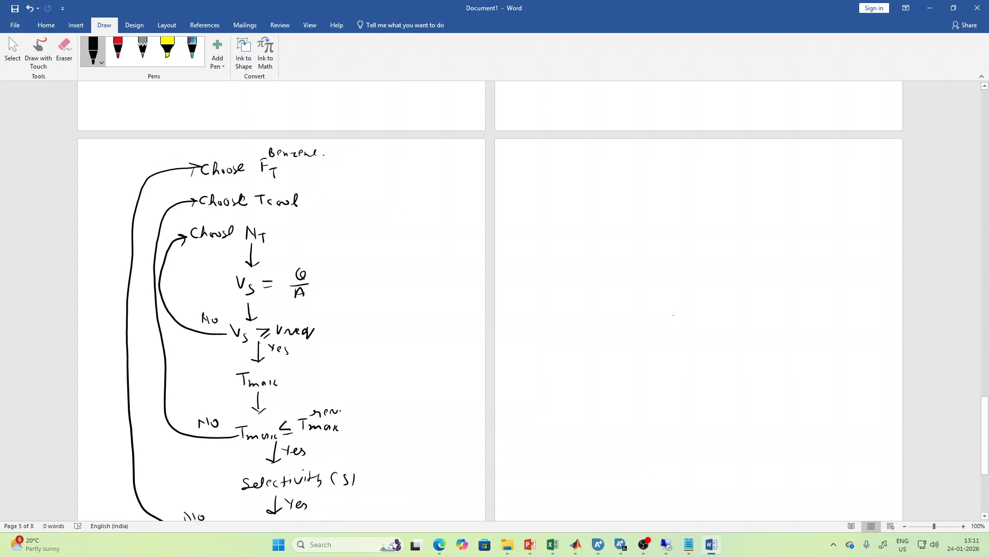
scroll(673, 315, up, 10)
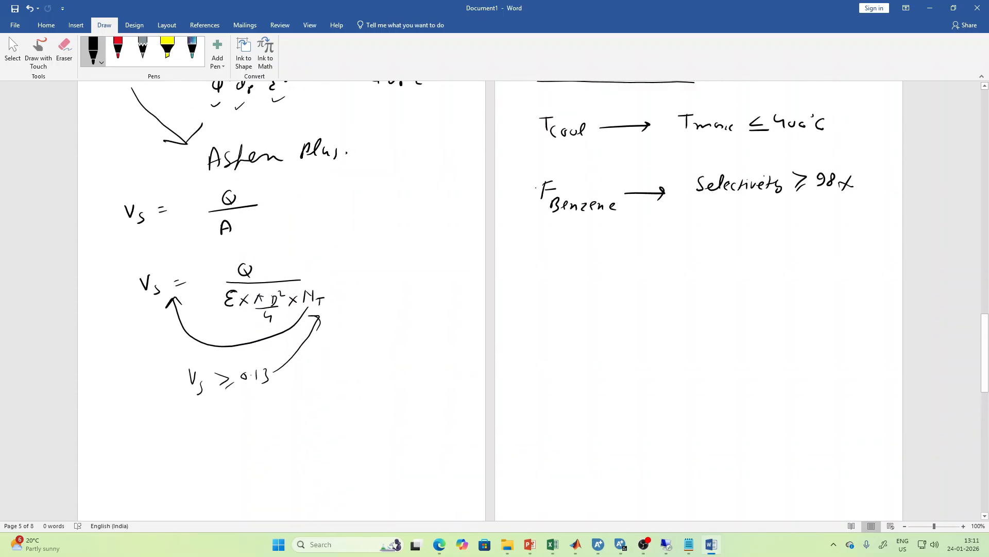
scroll(427, 252, up, 6)
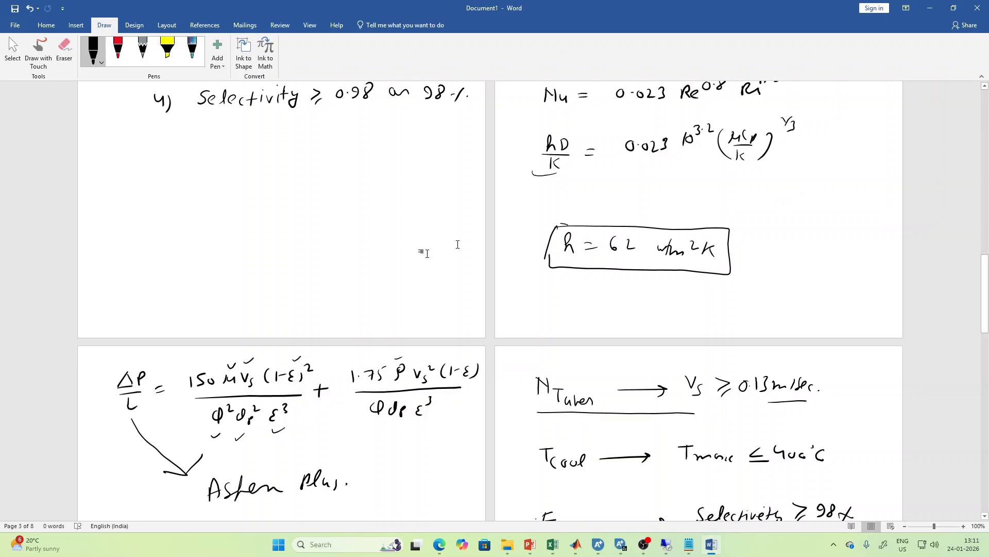
scroll(427, 252, up, 6)
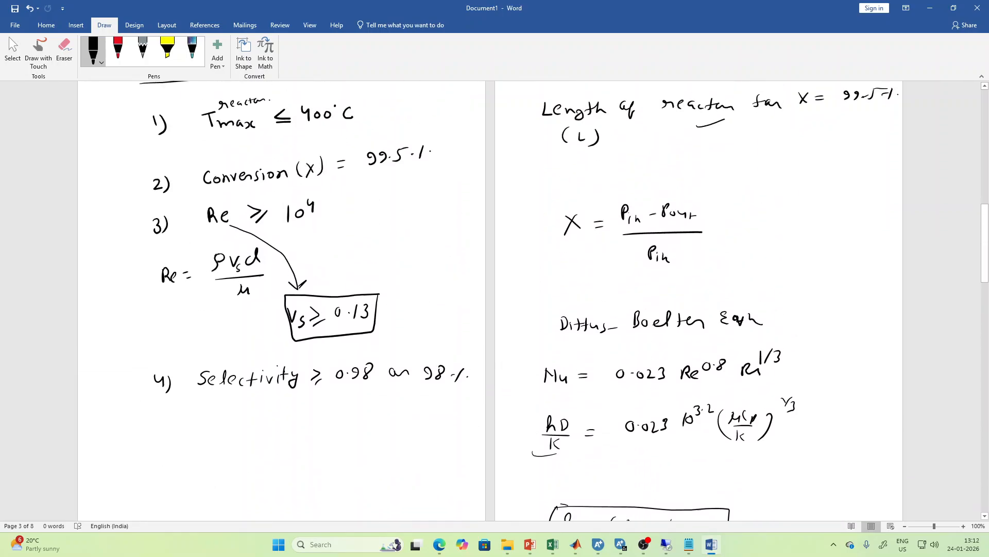
scroll(412, 259, up, 10)
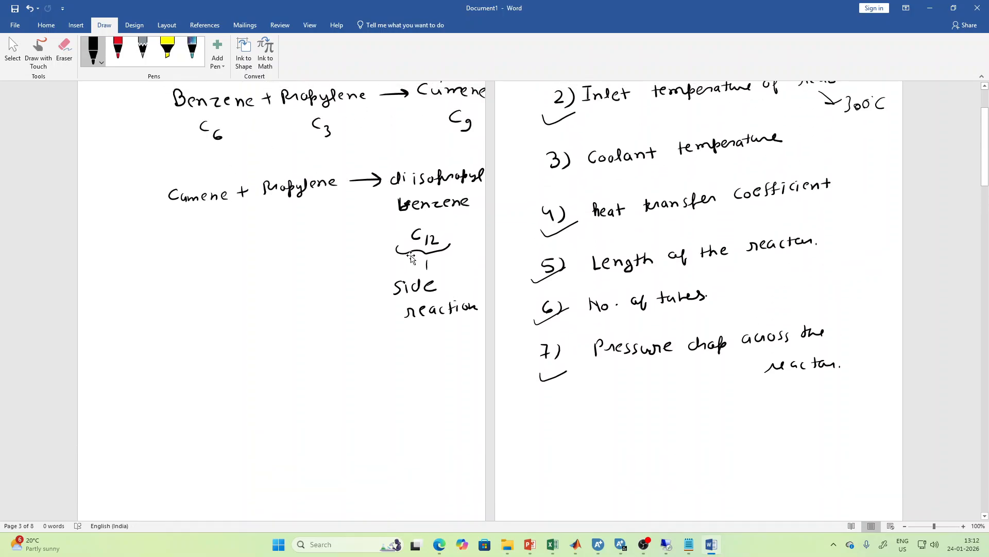
scroll(412, 259, up, 4)
scroll(411, 259, down, 8)
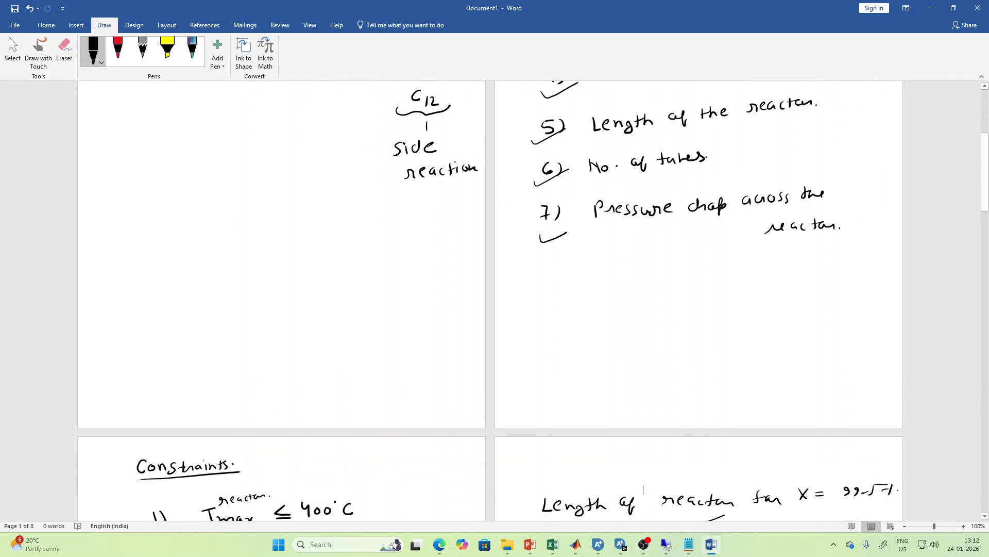
scroll(490, 299, down, 11)
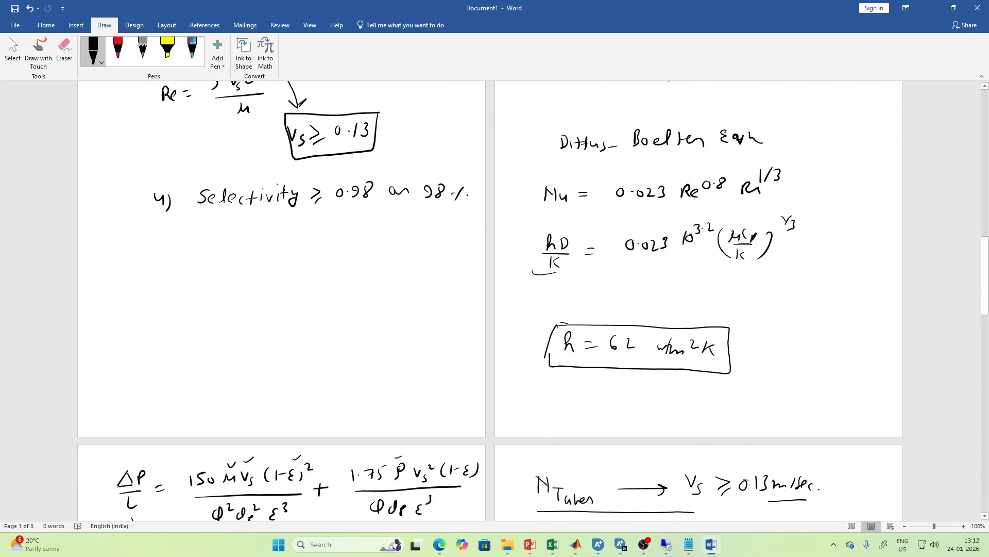
scroll(490, 299, down, 12)
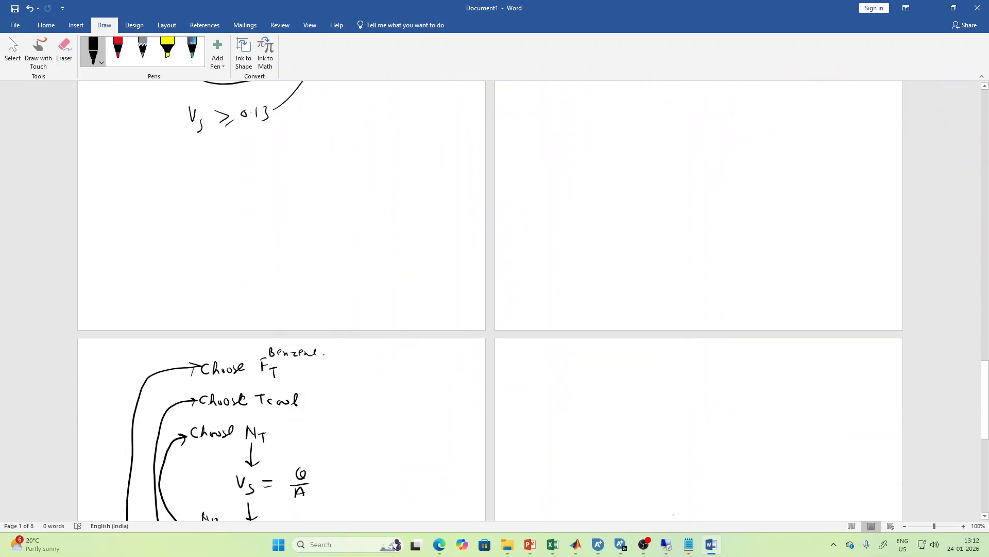
scroll(490, 299, down, 1)
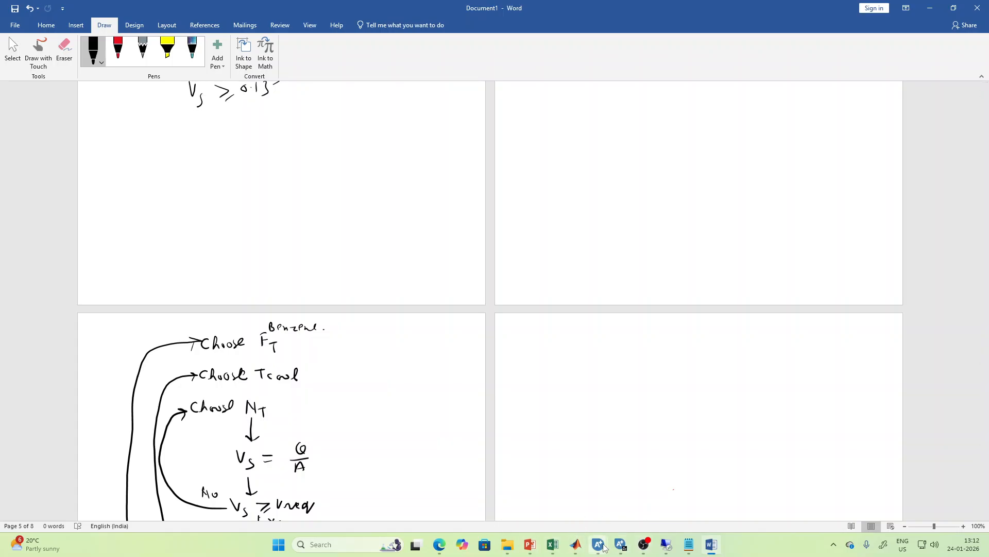
Switch to the Reactor Design_Cumene simulation in Aspen Plus and expand Root and Data in the Variable Explorer.
mouse_move(601, 545)
click(638, 501)
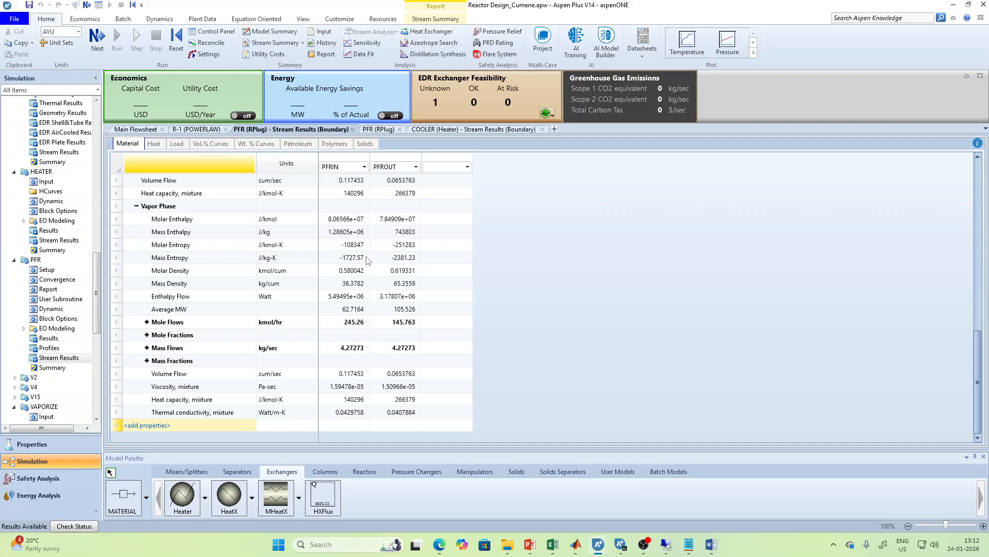
click(343, 19)
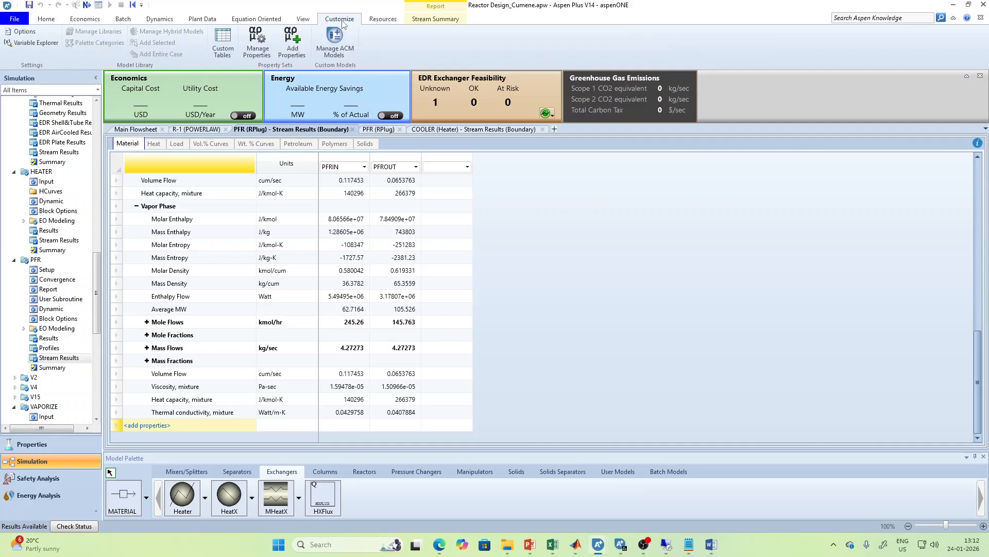
click(34, 44)
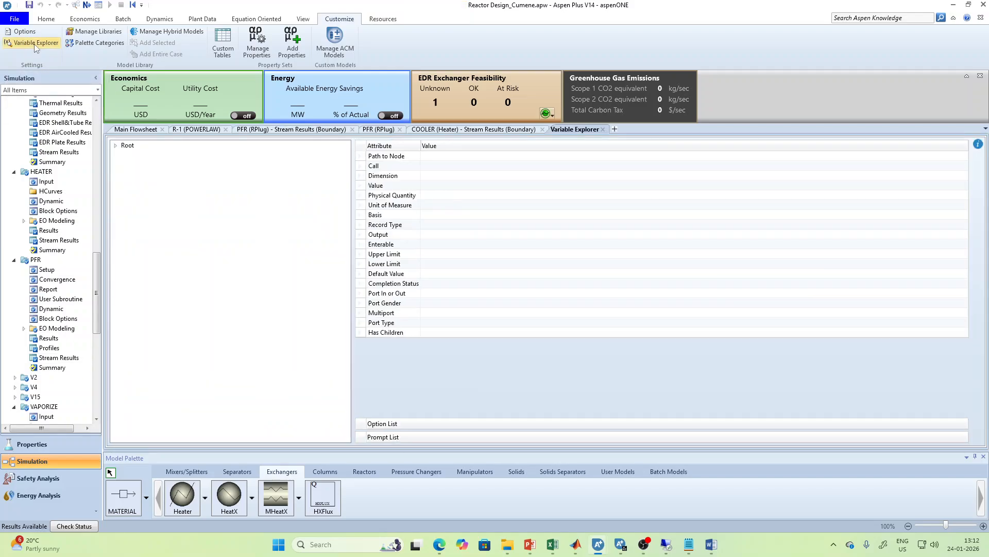
click(115, 146)
click(123, 155)
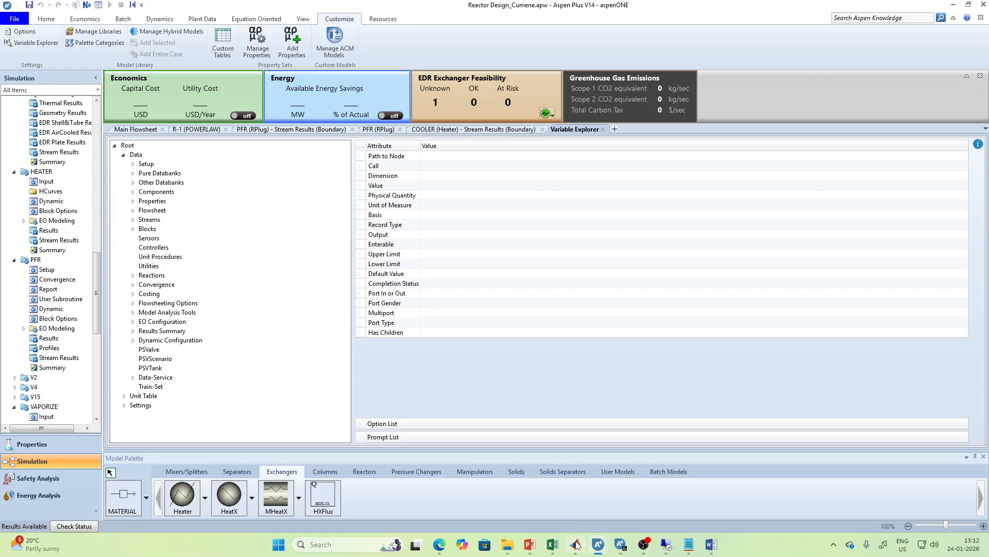
Switch to MATLAB and examine the opening lines of the Reactor_Design_main1.m script.
mouse_move(576, 544)
click(566, 482)
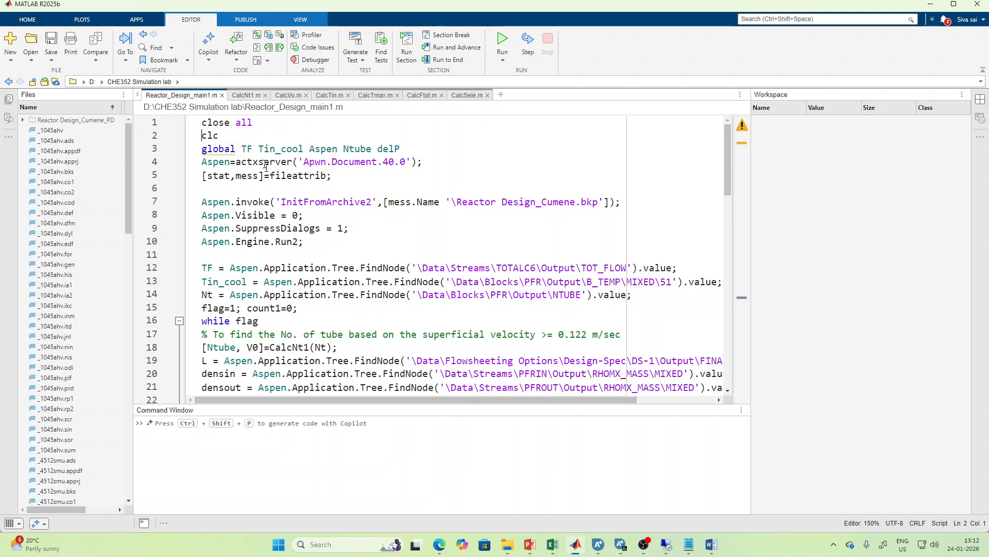
mouse_move(227, 160)
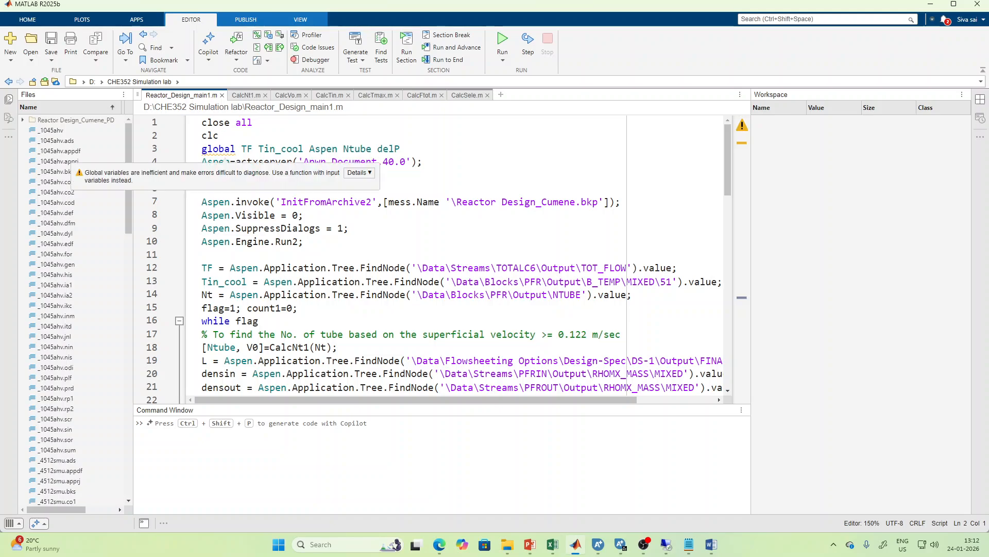
key(Down)
key(Down)
key(Down)
key(Down)
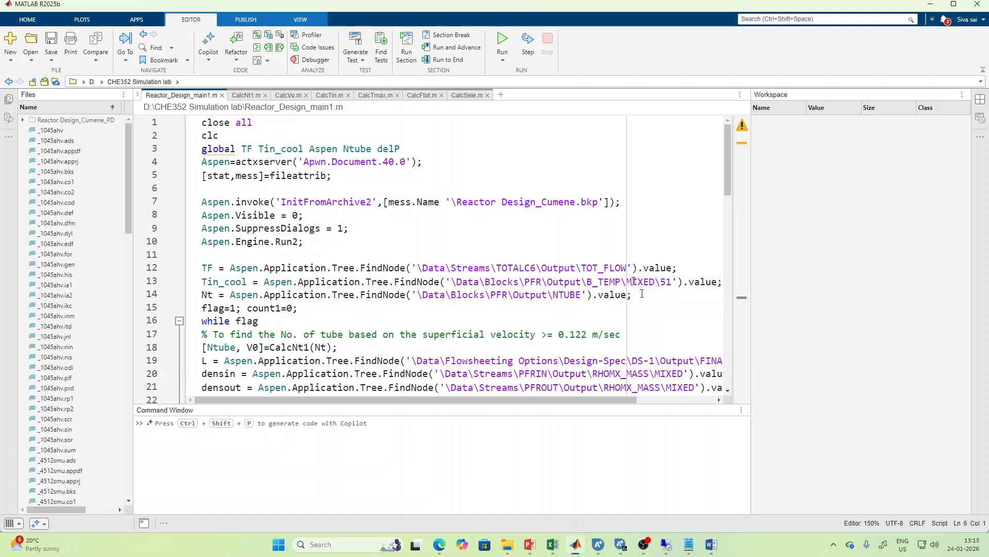
Switch to Aspen Plus to view the main flowsheet of Reactor Design_Cumene, and return to the MATLAB script.
mouse_move(599, 544)
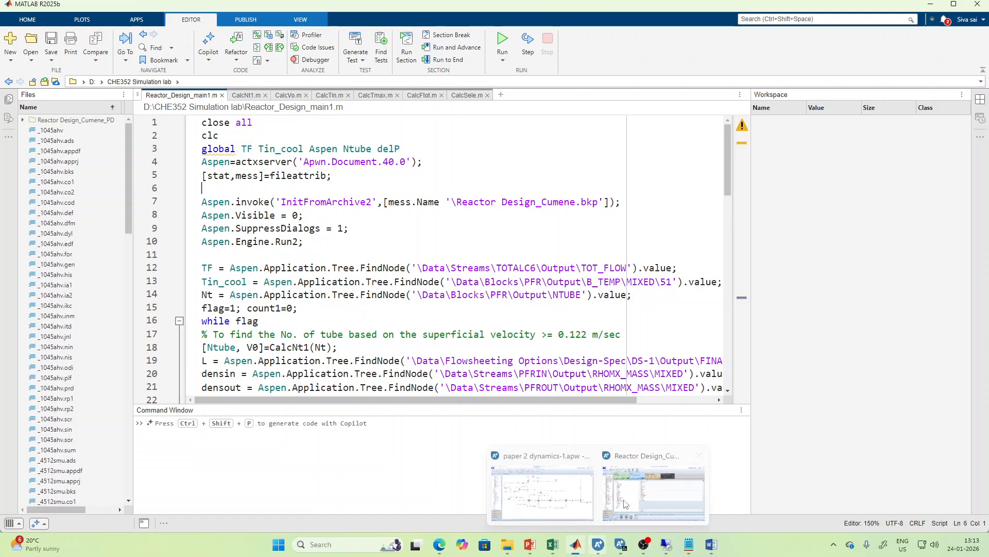
click(625, 502)
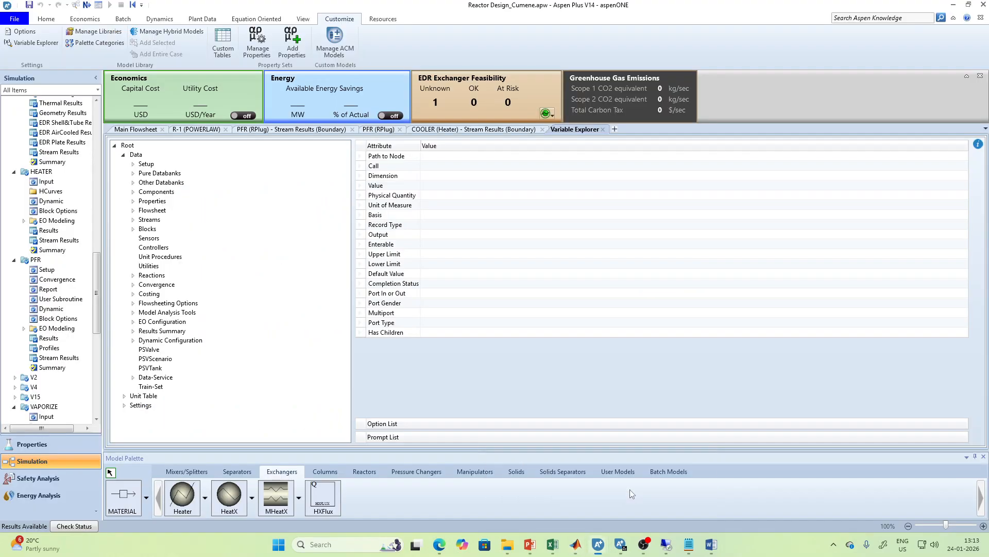
click(137, 130)
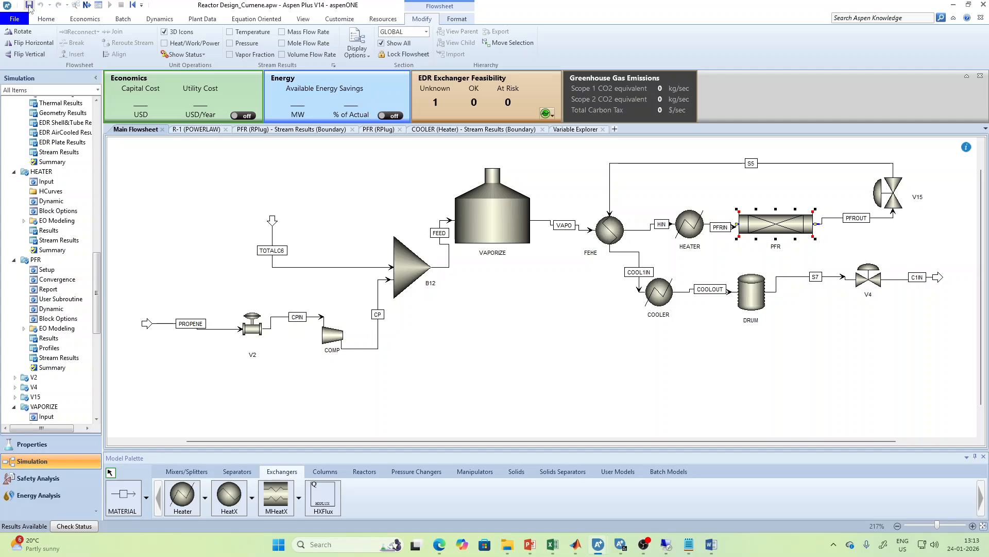
click(955, 5)
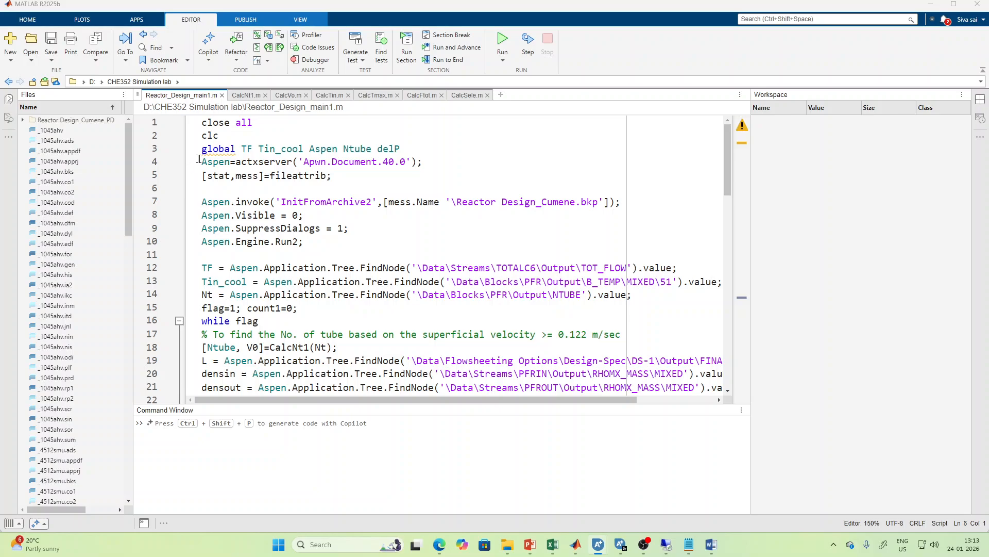
Highlight lines 4 to 10 of Reactor_Design_main1.m to examine the Aspen connection code, and clear the selection.
mouse_move(199, 159)
mouse_down()
mouse_move(207, 188)
mouse_move(289, 215)
mouse_move(305, 243)
mouse_move(202, 201)
mouse_move(201, 162)
mouse_up()
click(305, 241)
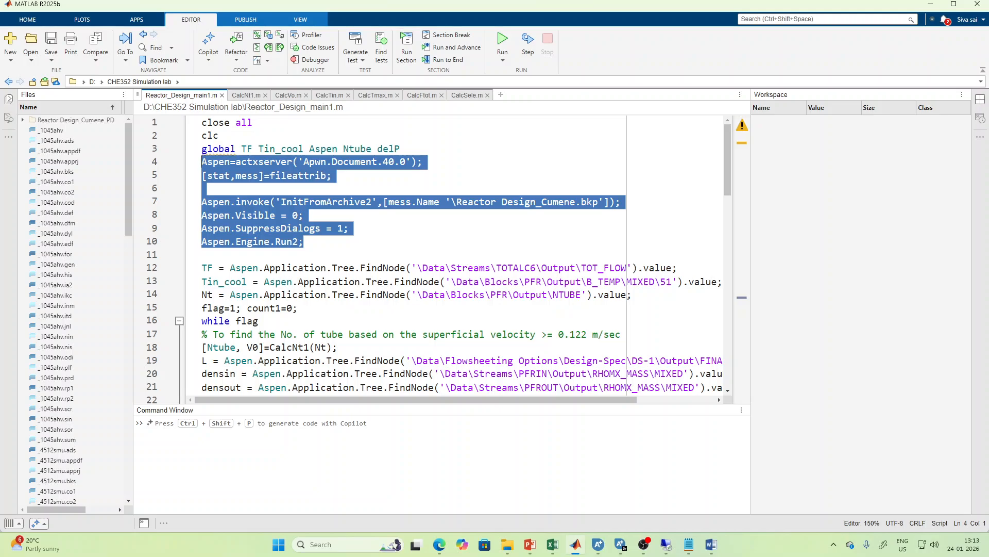
click(339, 175)
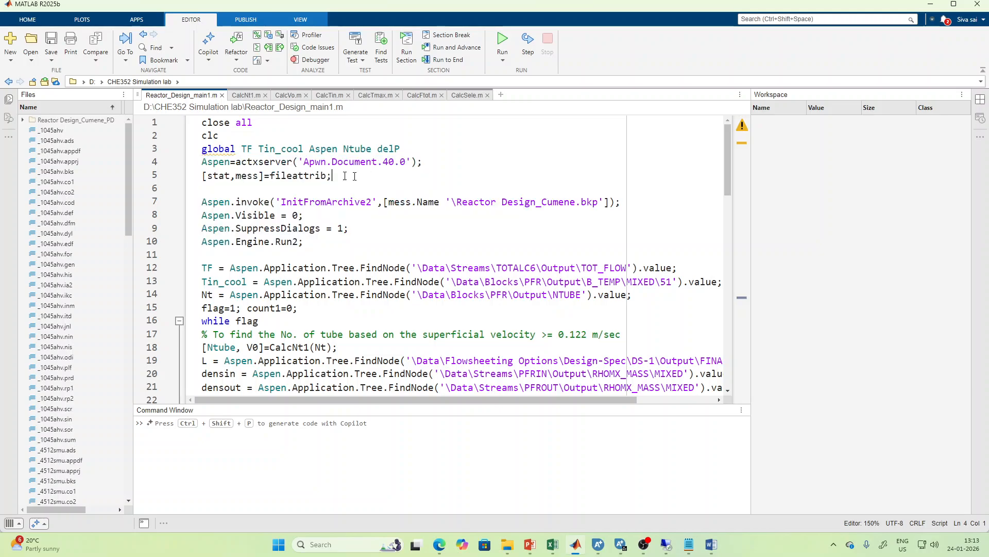
Examine line 4 of Reactor_Design_main1.m, highlighting the Aspen variable and the actxserver('Apwn.Document.40.0') call, and clear the selection.
click(224, 163)
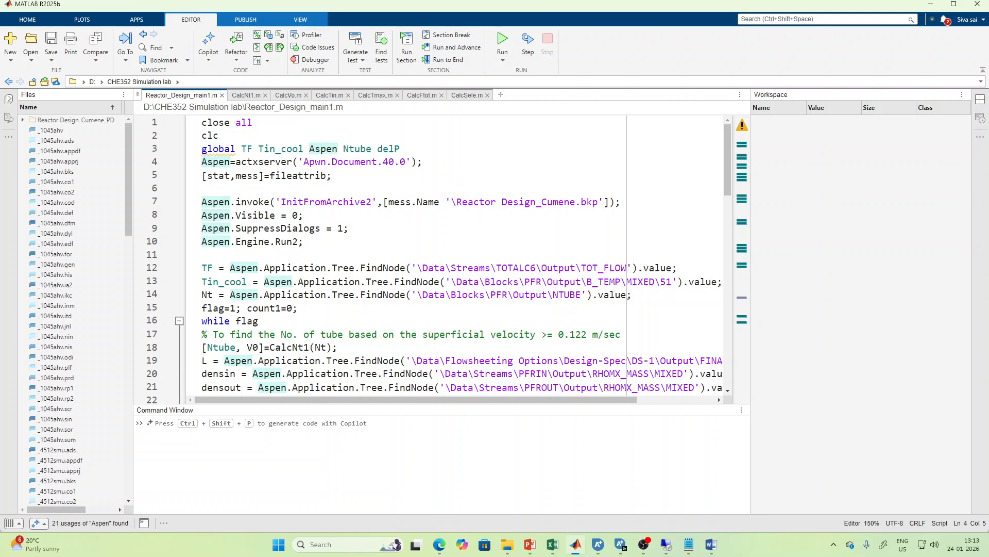
drag(241, 161, 274, 161)
click(292, 174)
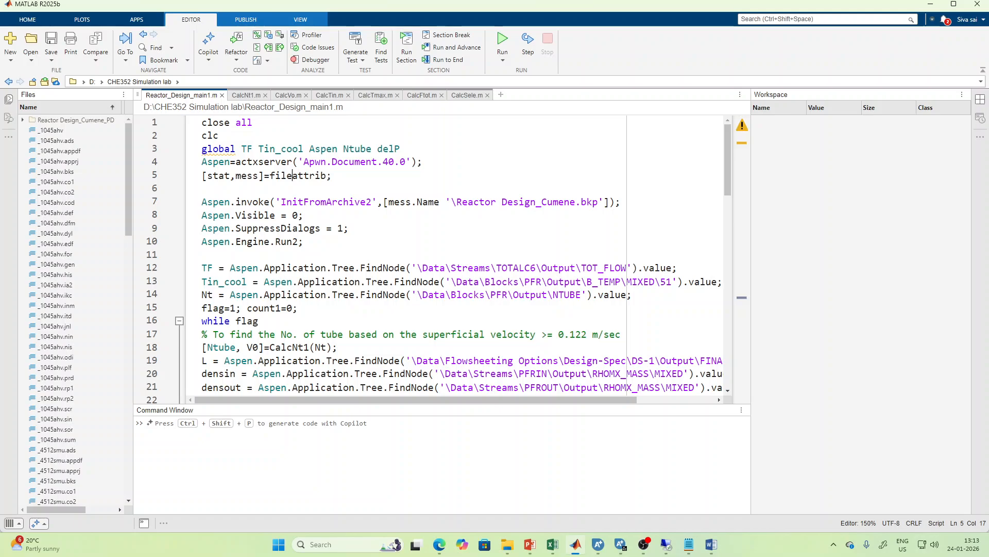
click(396, 162)
drag(236, 162, 423, 162)
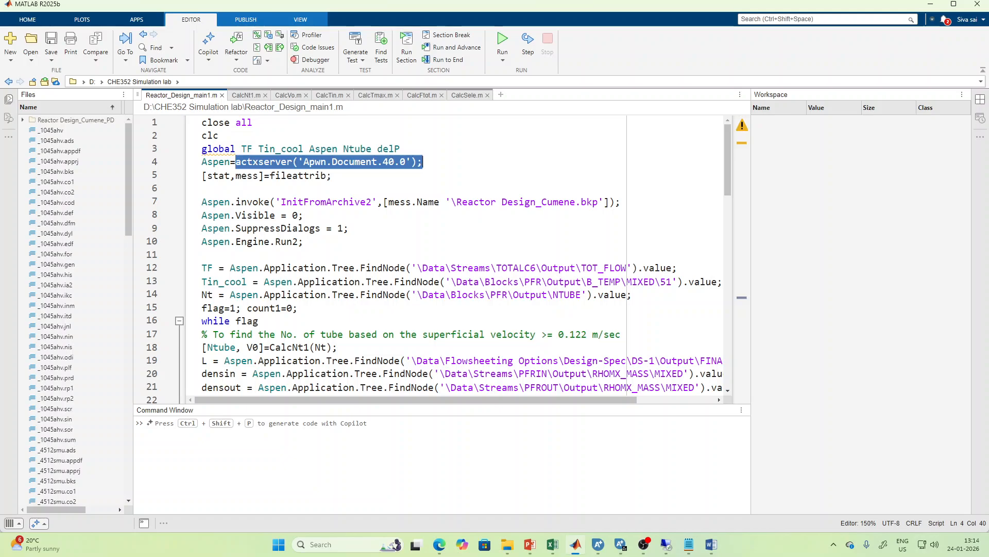
click(432, 166)
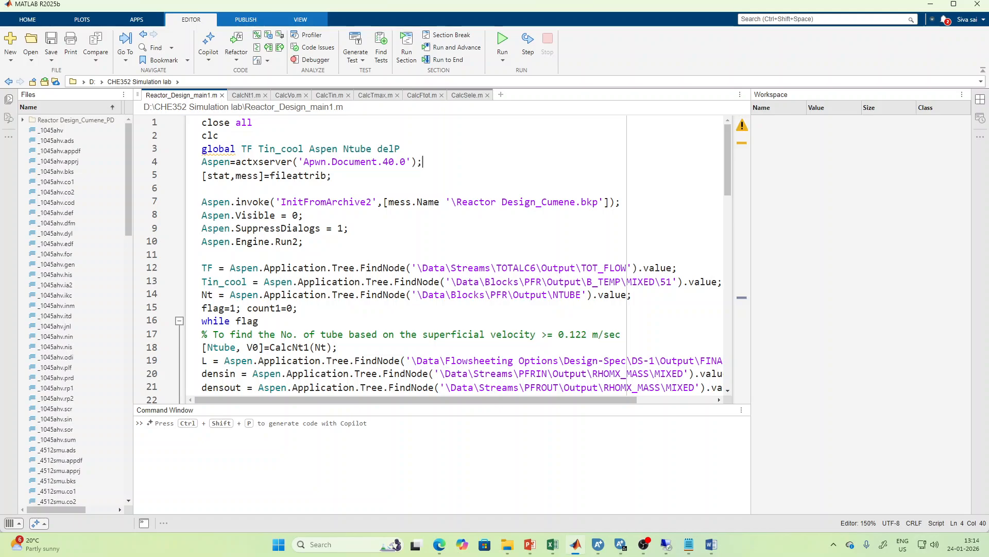
double_click(228, 162)
click(201, 188)
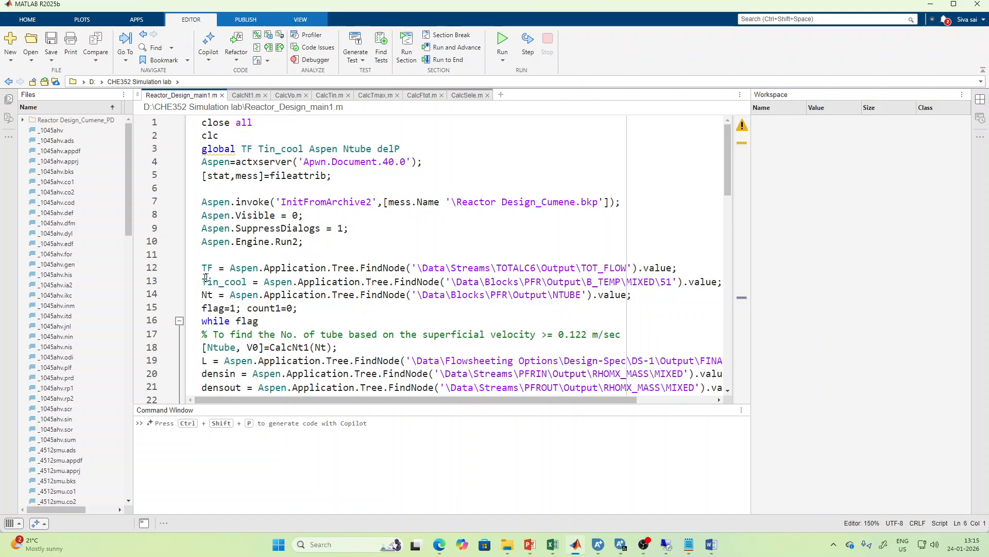
Switch to Aspen Plus to view the Reactor Design_Cumene flowsheet, and return to the MATLAB script.
scroll(64, 266, down, 12)
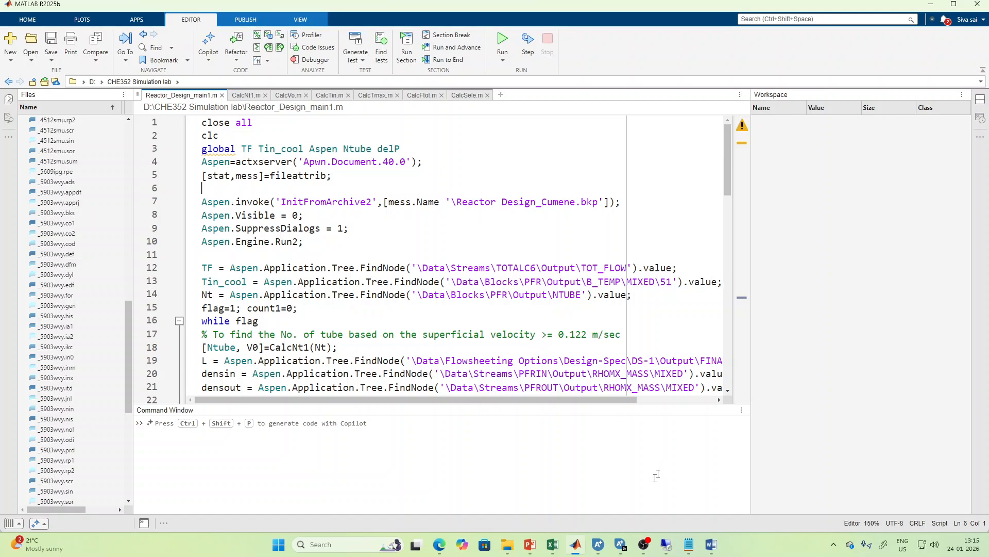
mouse_move(598, 544)
click(644, 509)
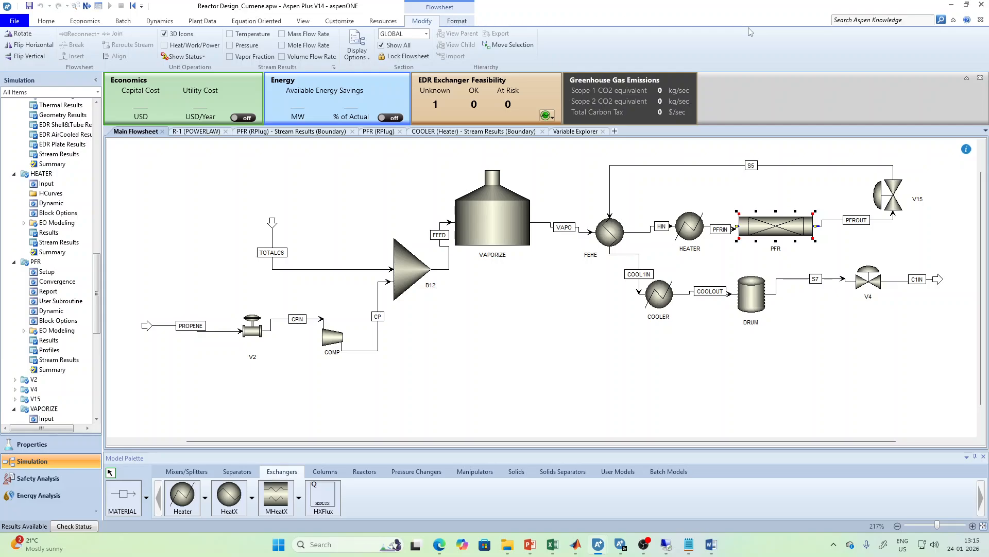
click(954, 6)
click(954, 6)
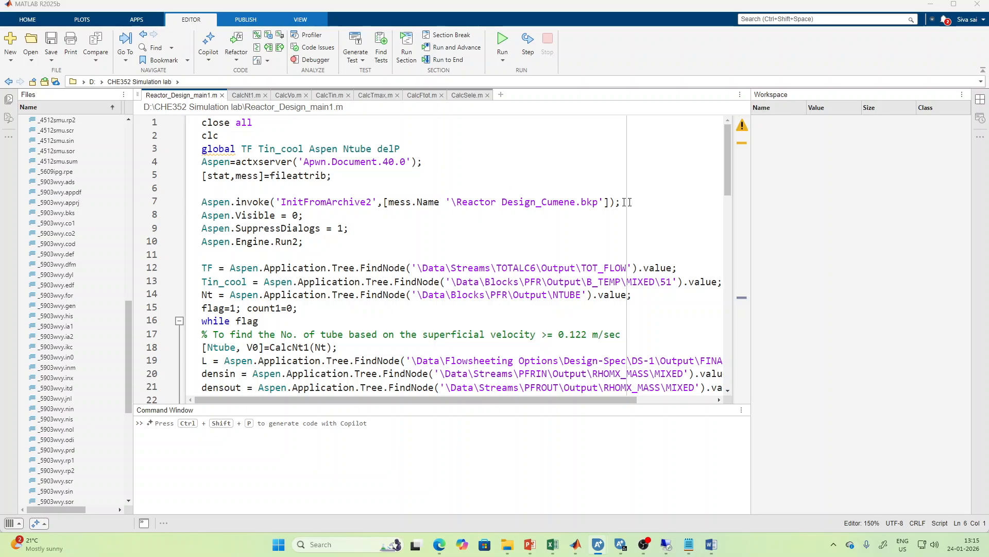
Highlight lines 4 to 7 and the Aspen.Engine.Run2 command on line 10 to examine them, clearing each selection.
drag(637, 203, 204, 163)
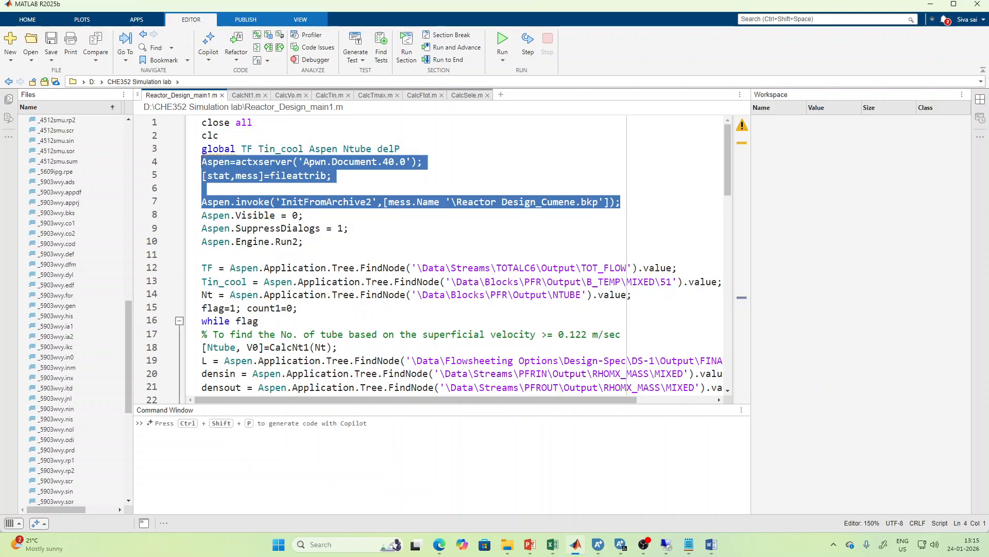
click(305, 215)
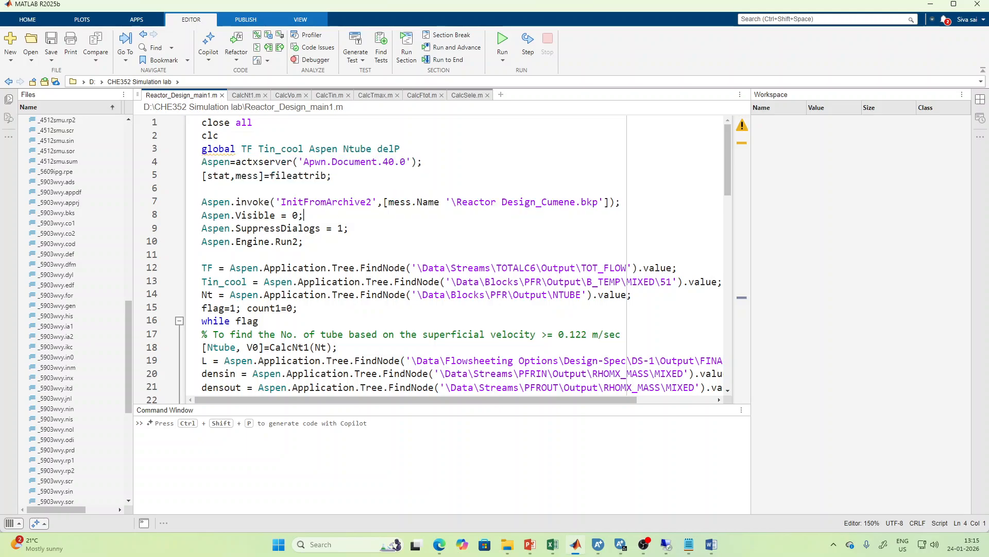
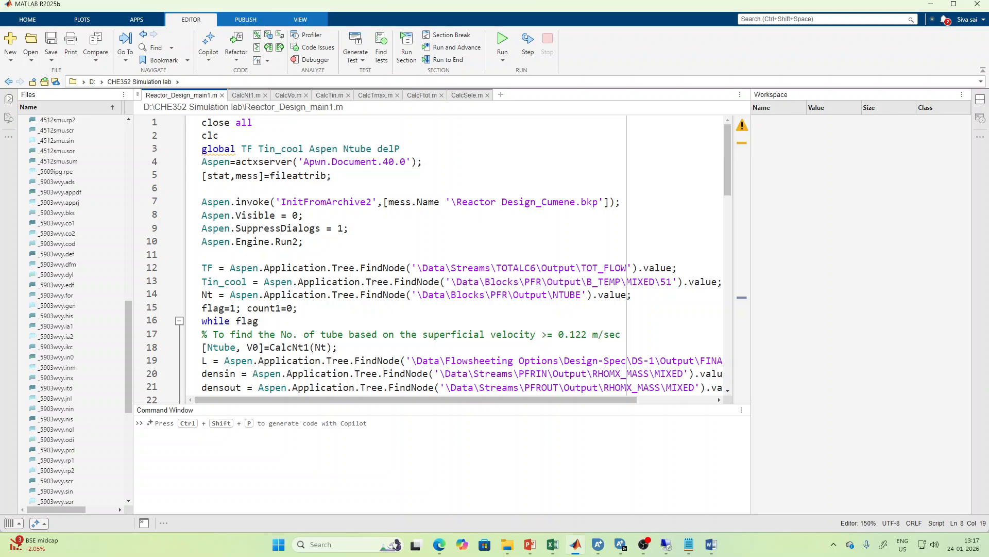
drag(304, 241, 202, 243)
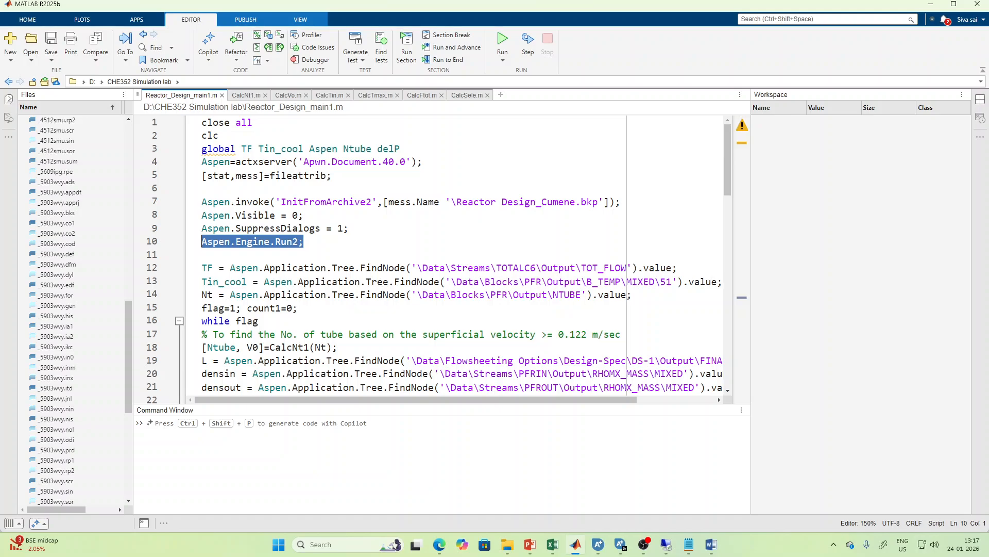
click(202, 255)
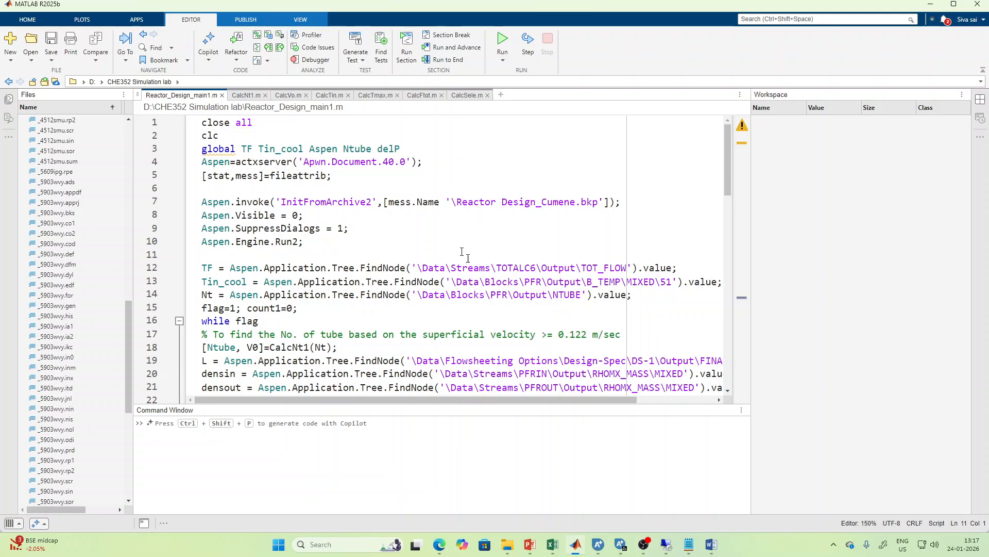
Switch to Word to review the handwritten flowchart from Choose FT to the selectivity check, and return to MATLAB.
click(711, 544)
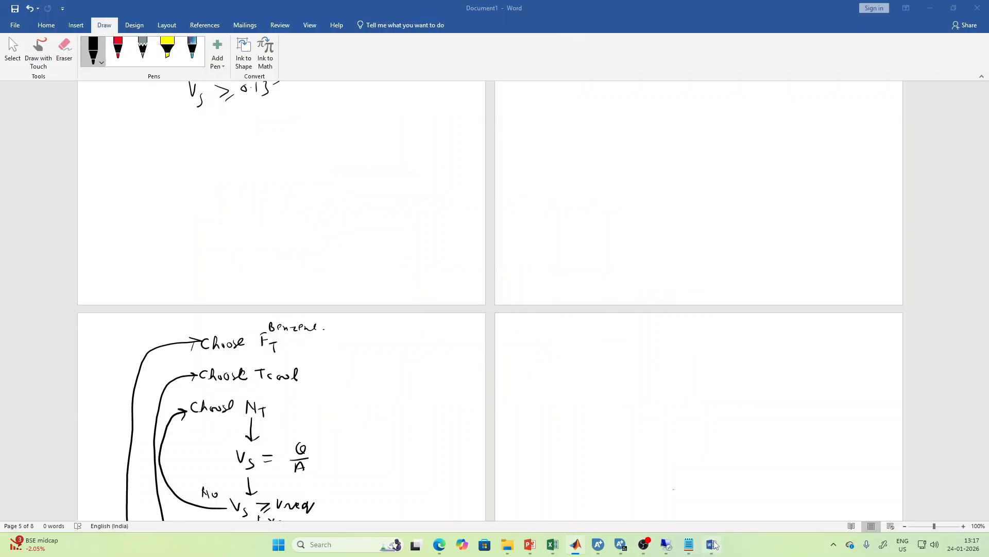
scroll(673, 413, down, 2)
scroll(282, 309, down, 2)
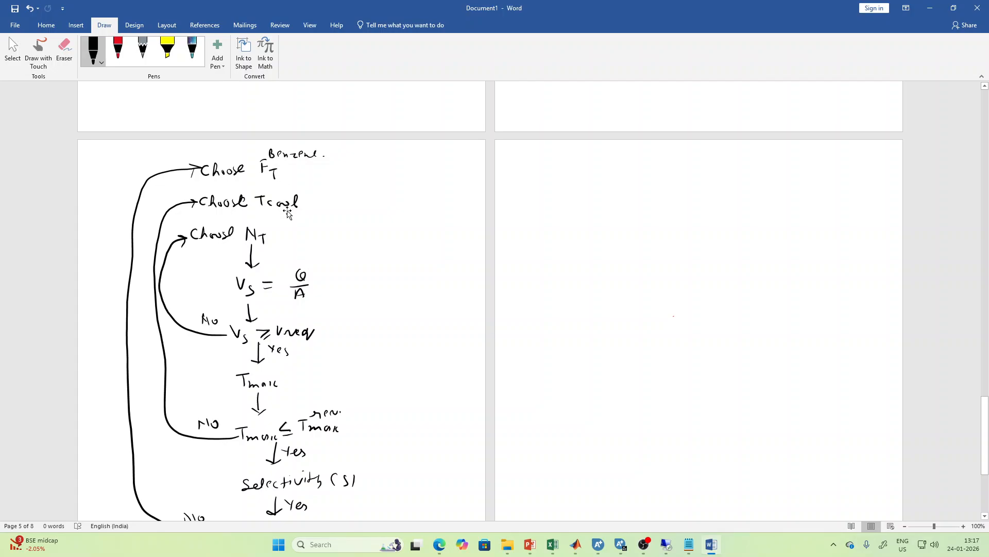
click(930, 8)
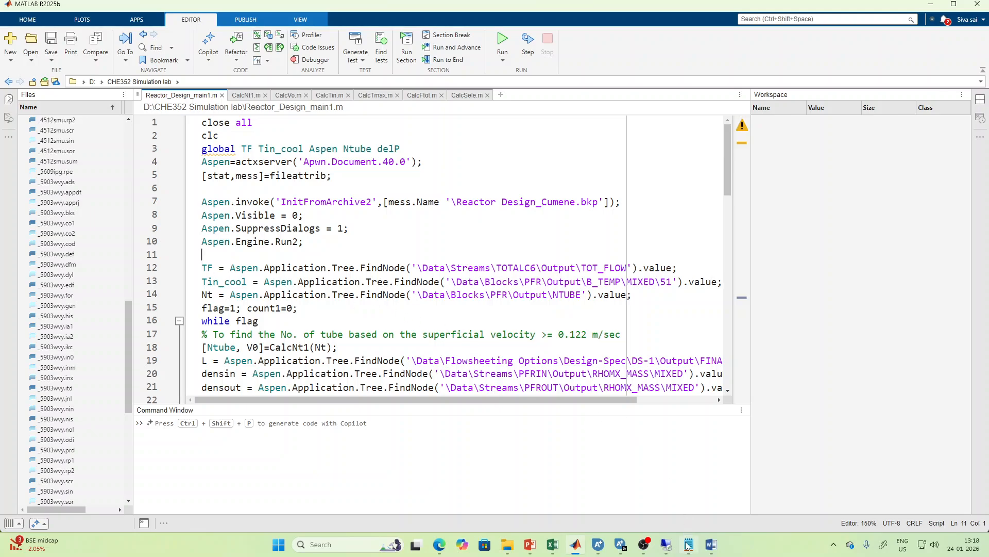
Switch to Aspen Plus, check the TOTALC6 feed stream on the main flowsheet, and show the Variable Explorer.
mouse_move(689, 542)
mouse_move(604, 539)
click(651, 489)
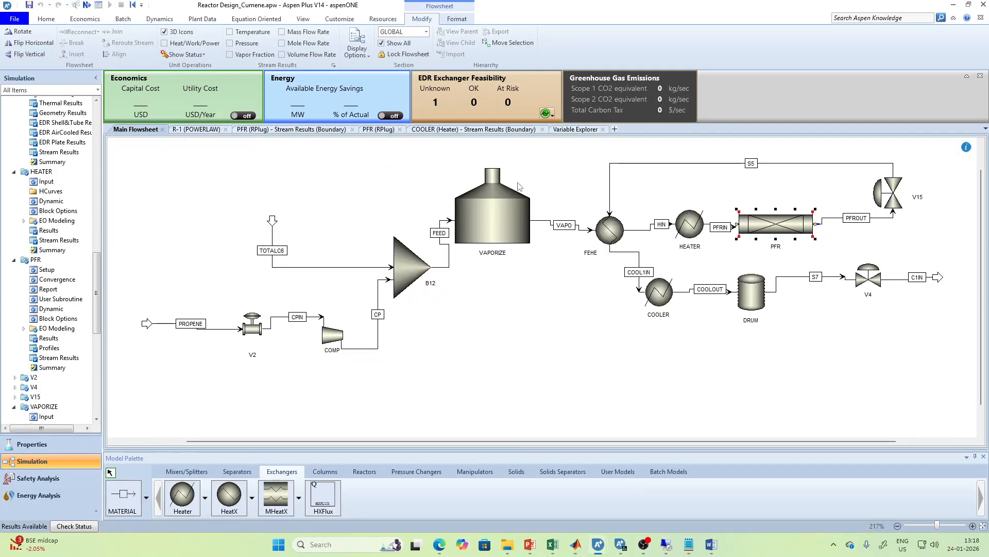
click(575, 129)
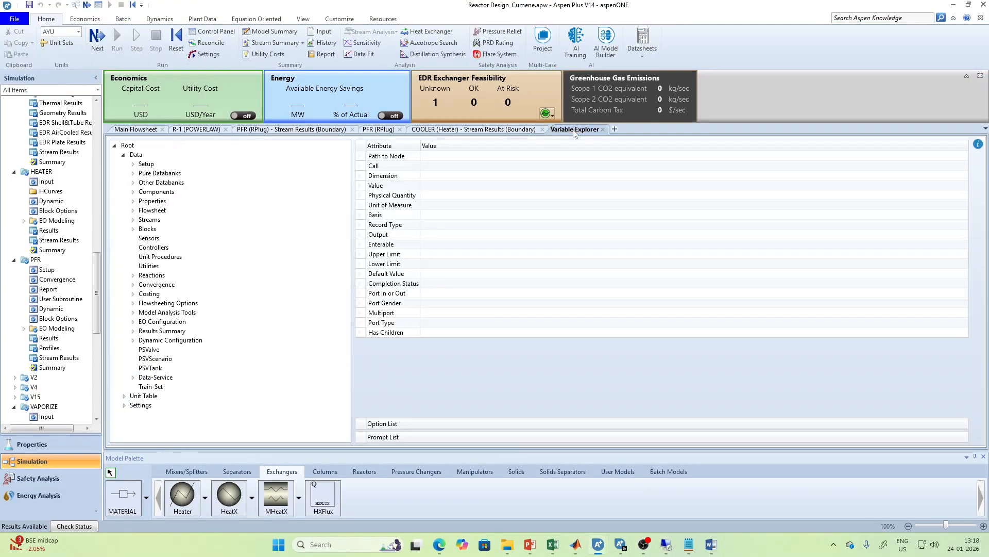
click(133, 130)
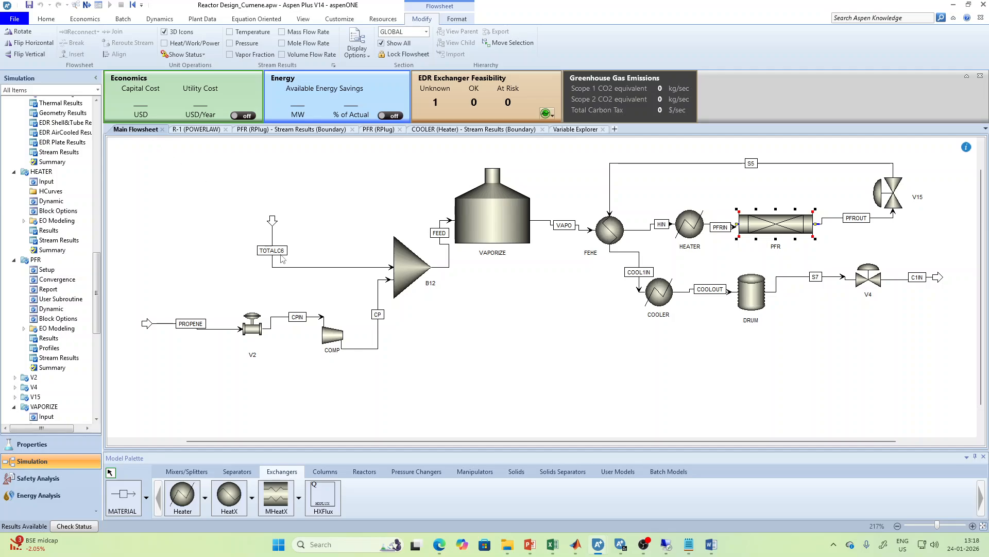
click(577, 130)
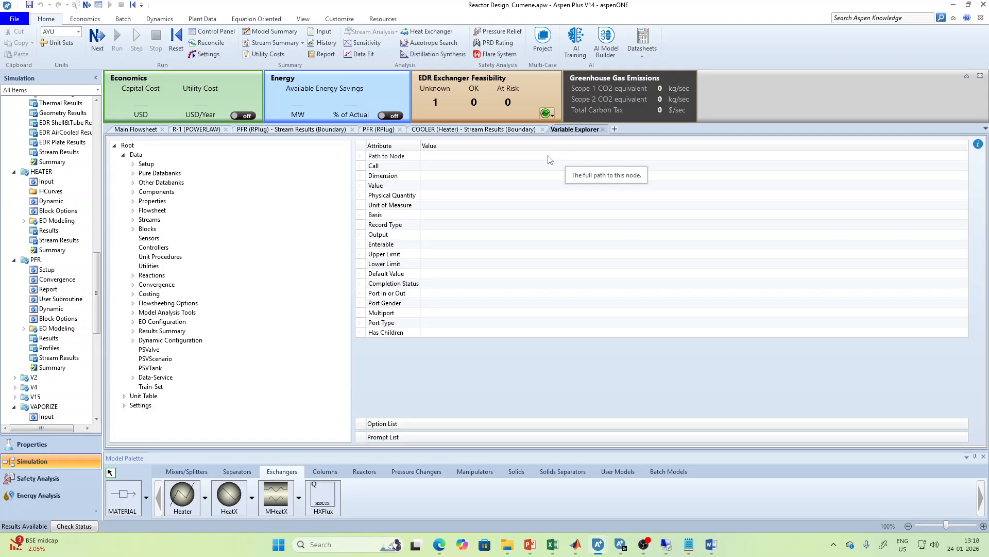
Expand Streams, TOTALC6 and Output in the Variable Explorer, and select the TOT_FLOW node to show its attributes.
click(132, 220)
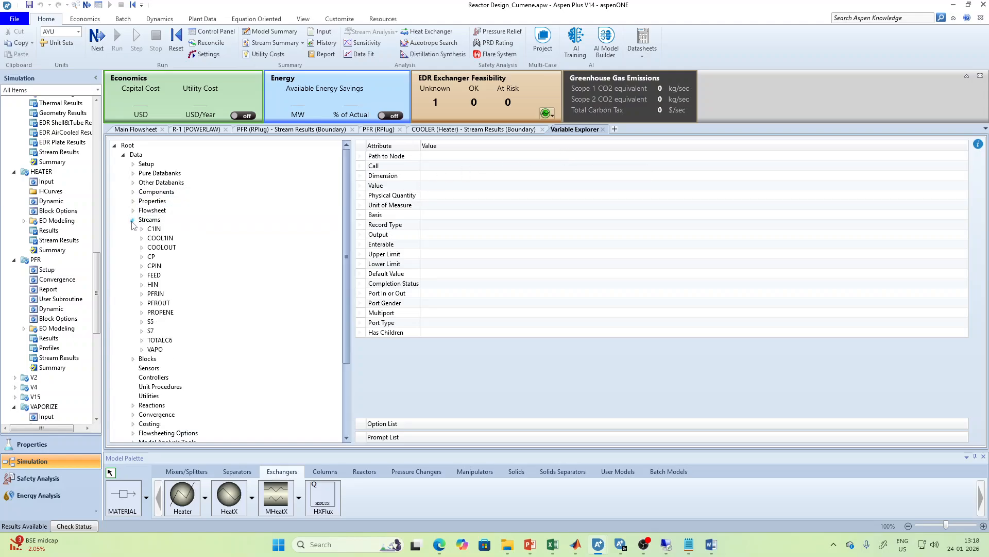
click(142, 340)
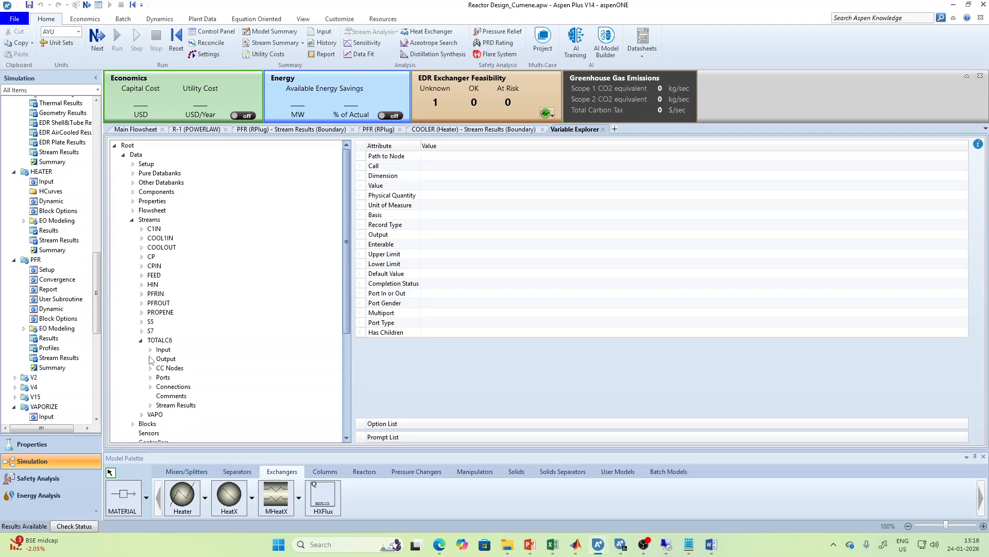
click(151, 360)
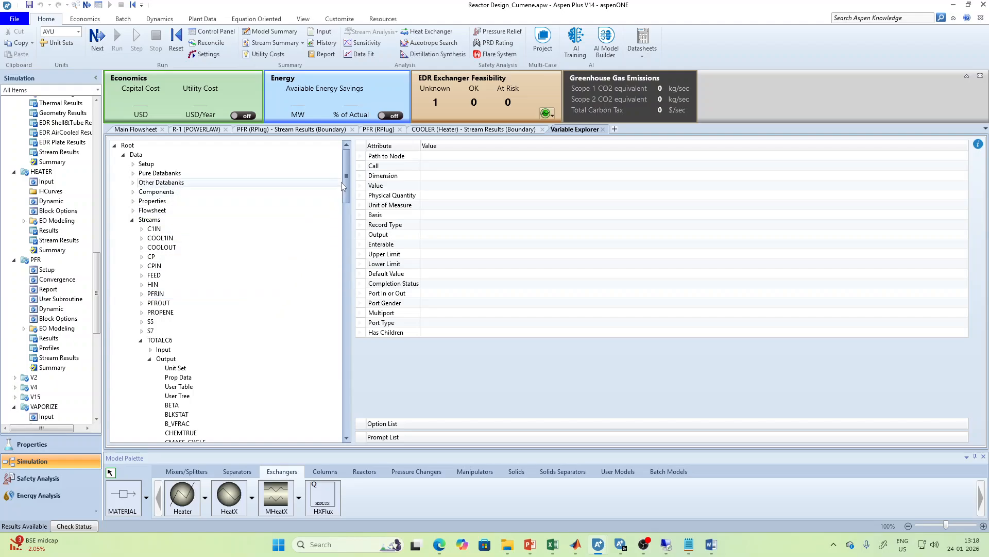
drag(346, 178, 349, 194)
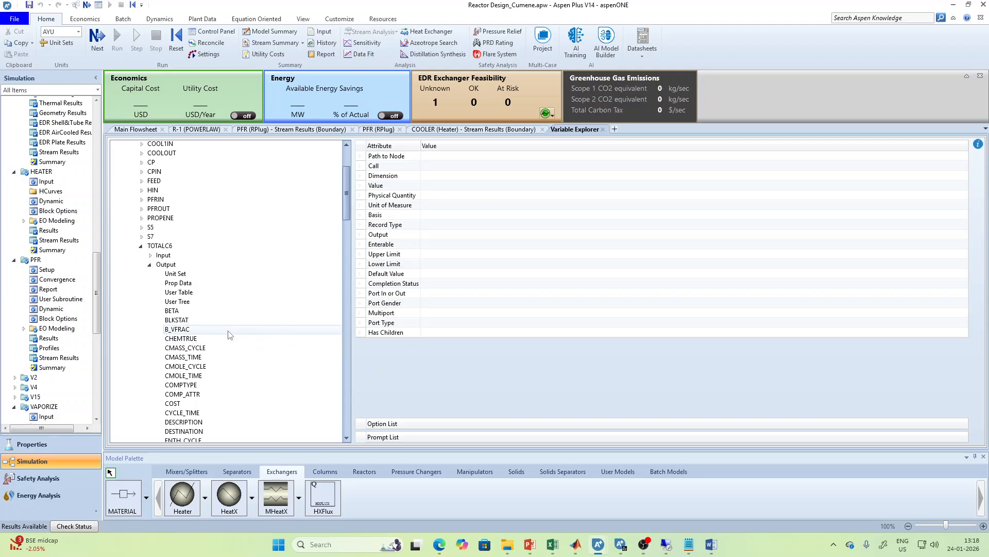
scroll(229, 335, down, 5)
scroll(233, 325, down, 1)
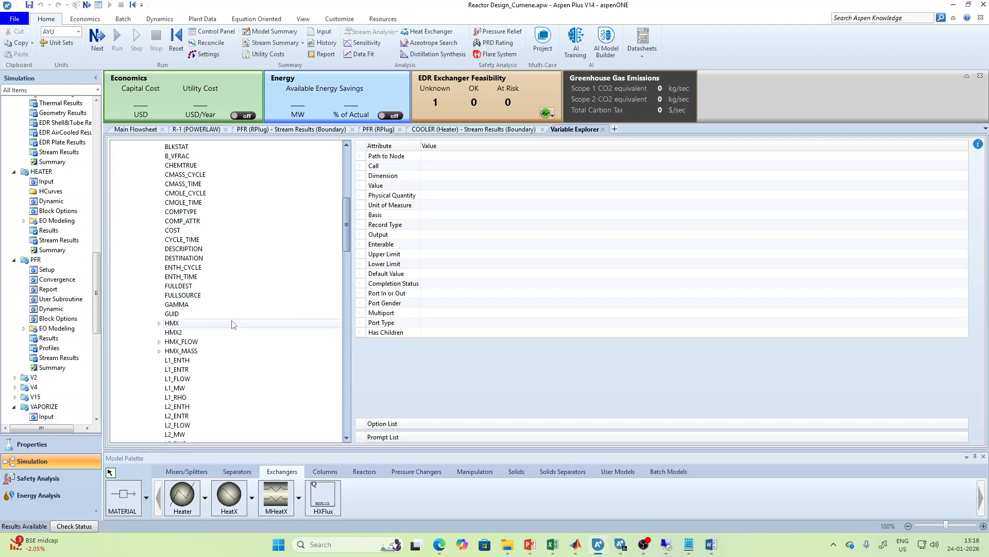
scroll(233, 325, down, 6)
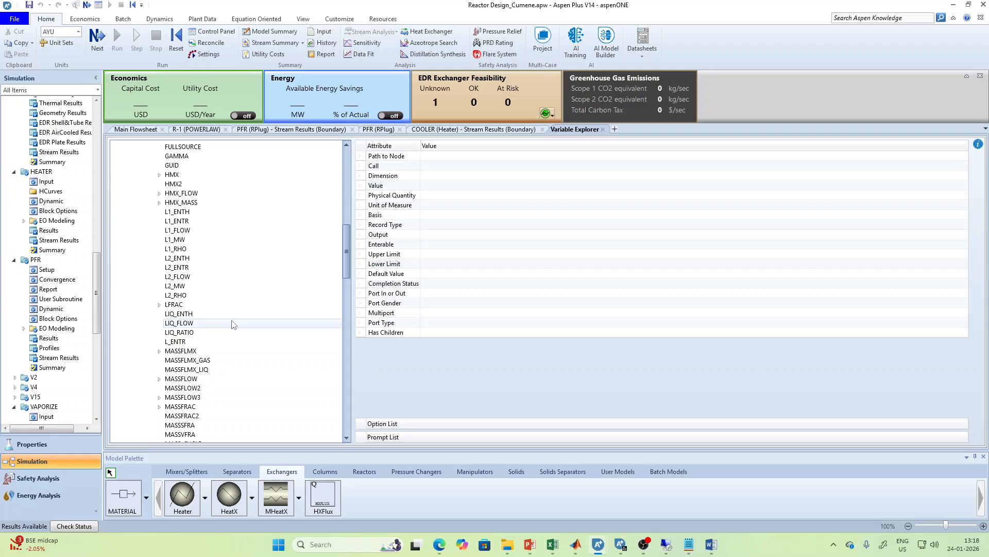
scroll(233, 325, down, 5)
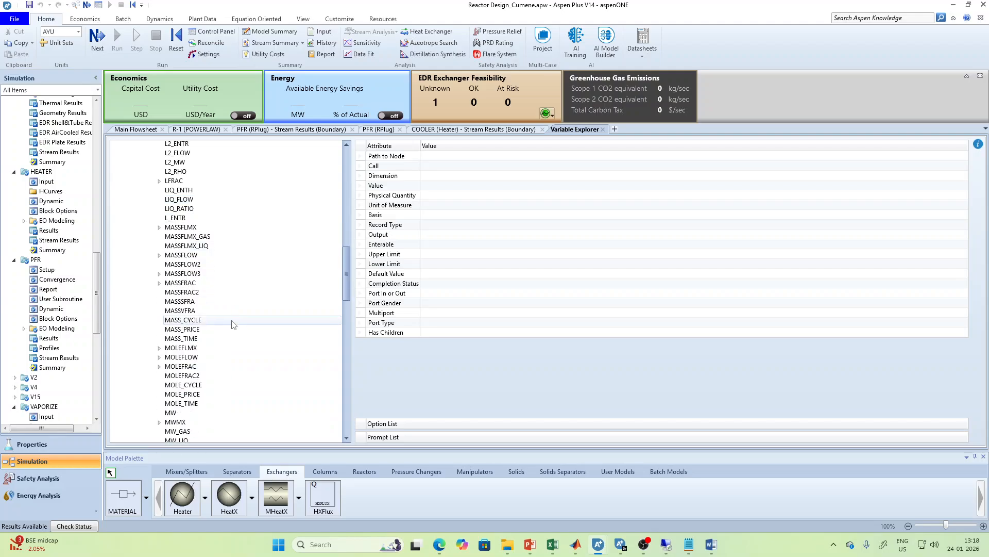
scroll(234, 325, down, 8)
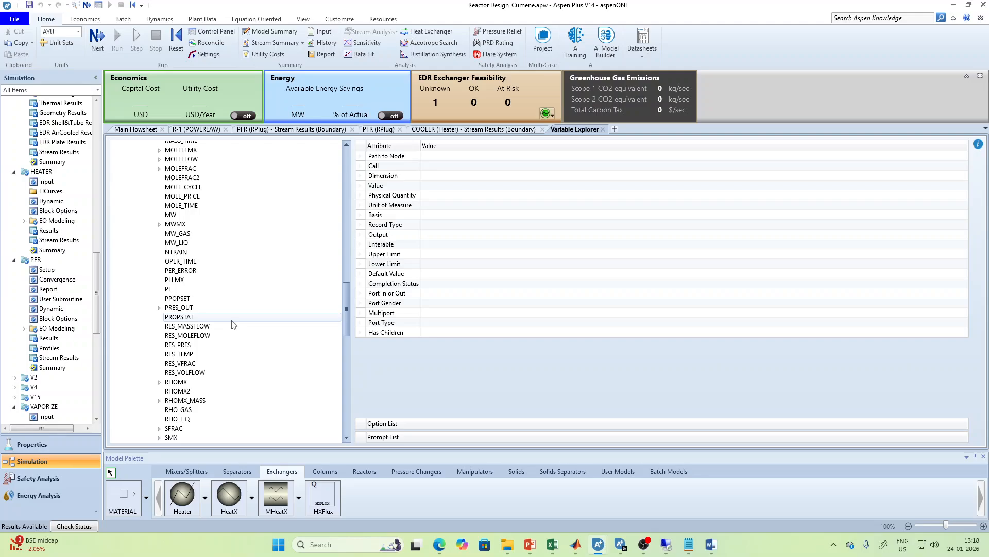
scroll(234, 325, down, 4)
scroll(233, 325, down, 3)
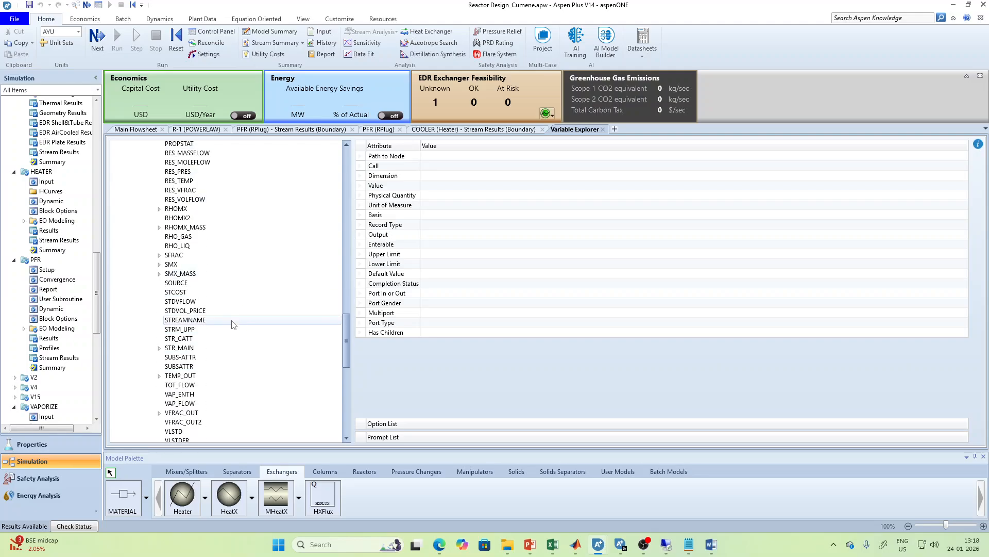
click(206, 387)
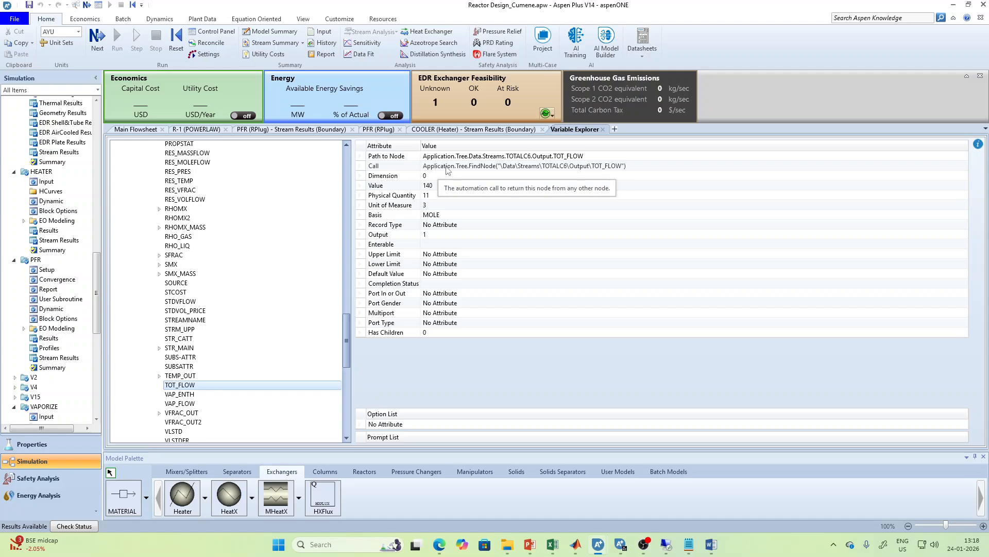
Copy the automation call from the TOT_FLOW node's Call attribute.
click(479, 168)
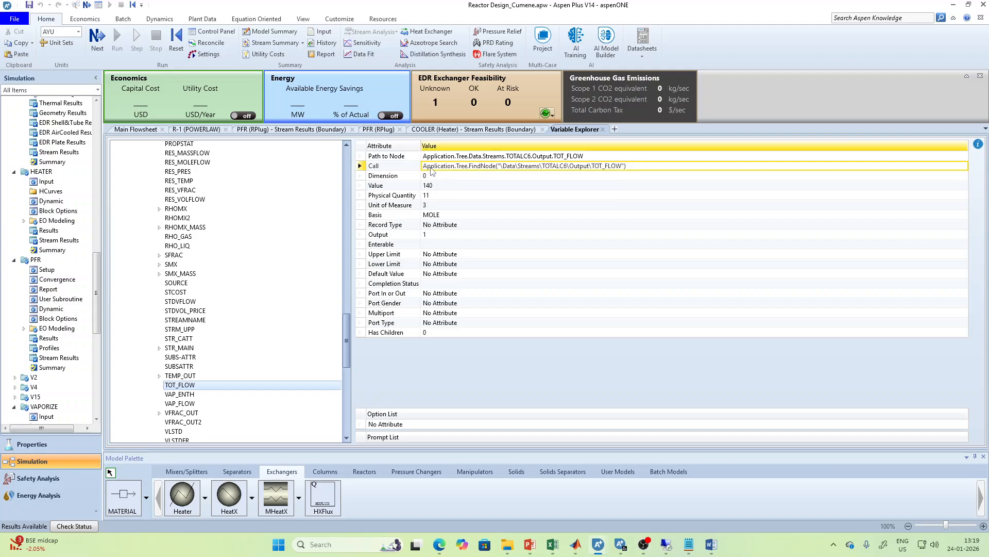
right_click(457, 170)
click(474, 175)
Return to the MATLAB script and examine the TF assignment on line 12, undoing the stray move of its FindNode call.
click(575, 544)
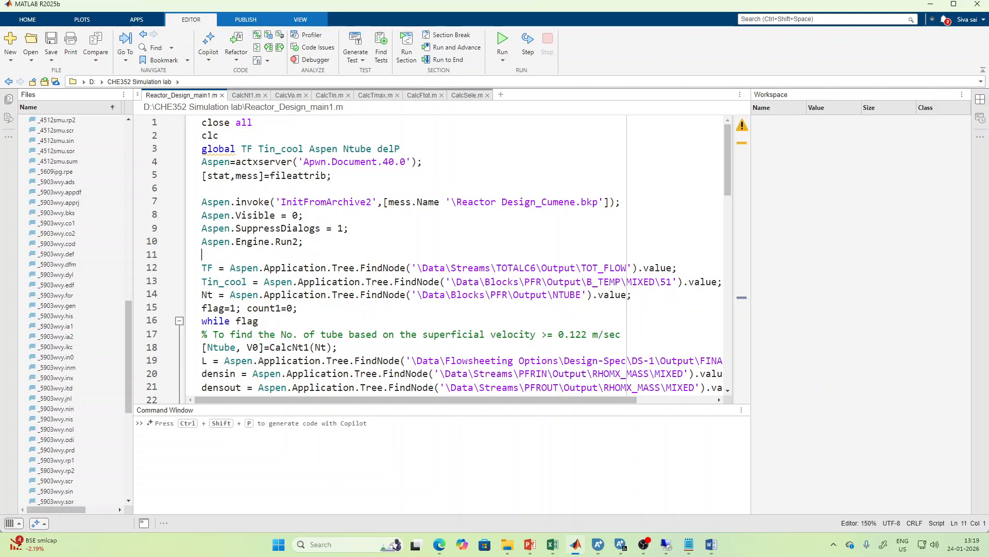
drag(637, 268, 422, 294)
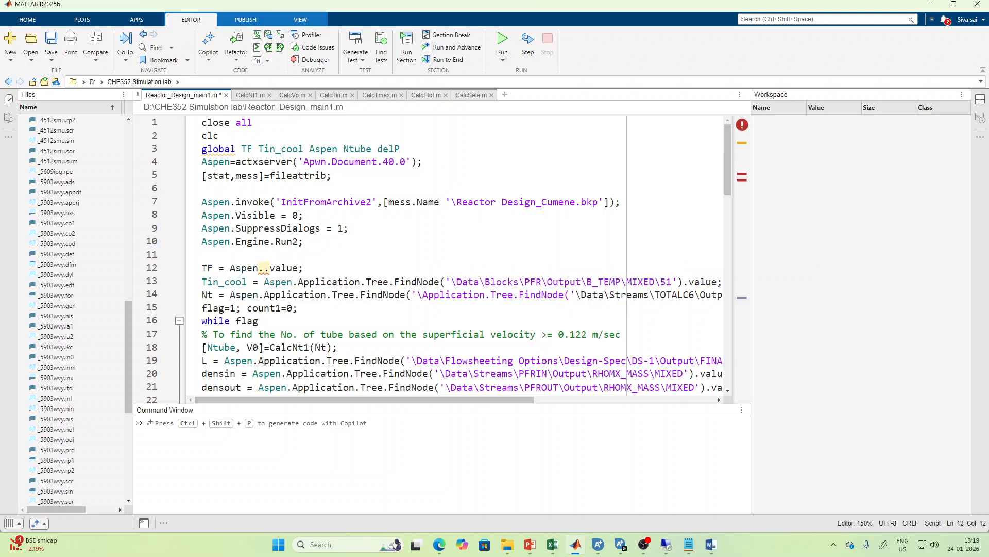
key(ctrl+z)
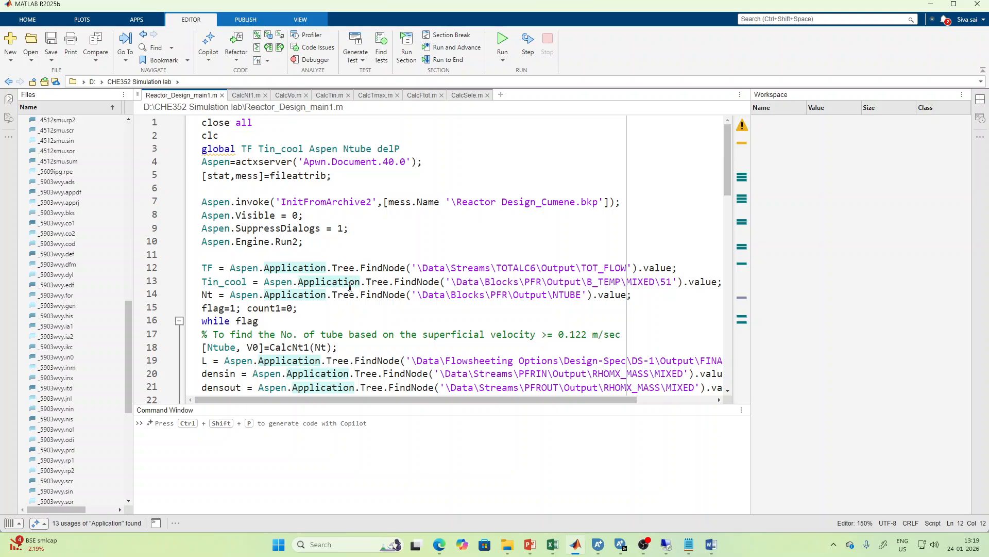
click(235, 267)
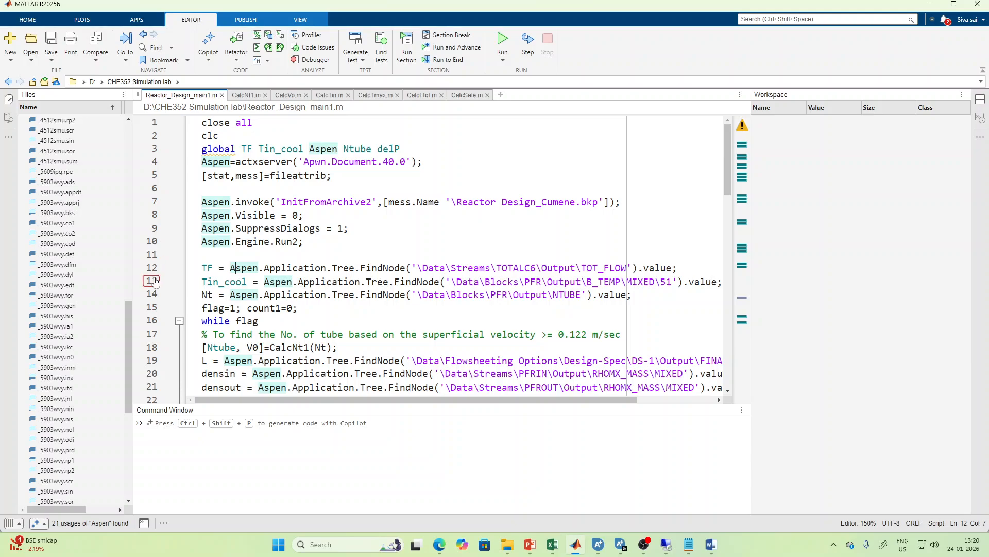
Switch to Aspen Plus to check the TOT_FLOW node's path and call against the script, and return to MATLAB.
mouse_move(598, 544)
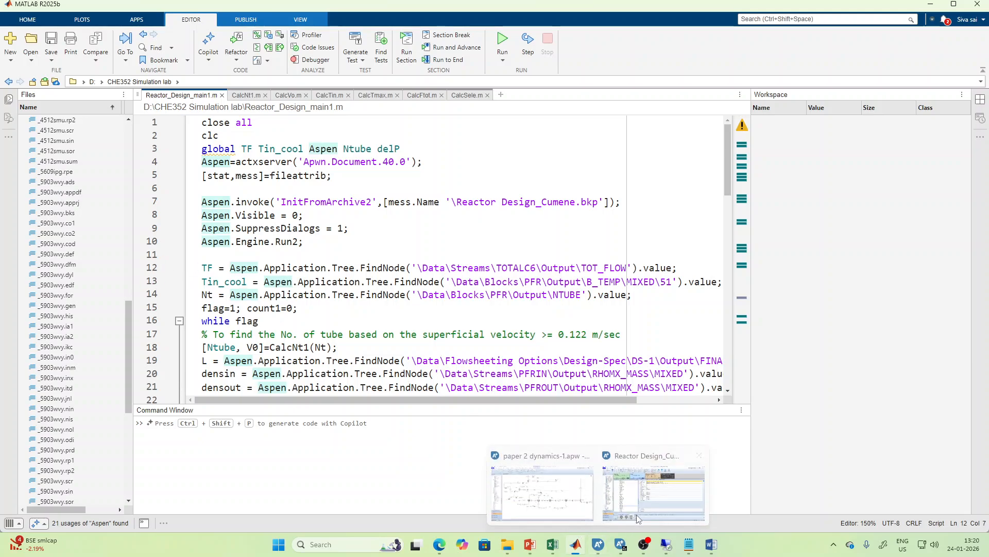
click(658, 499)
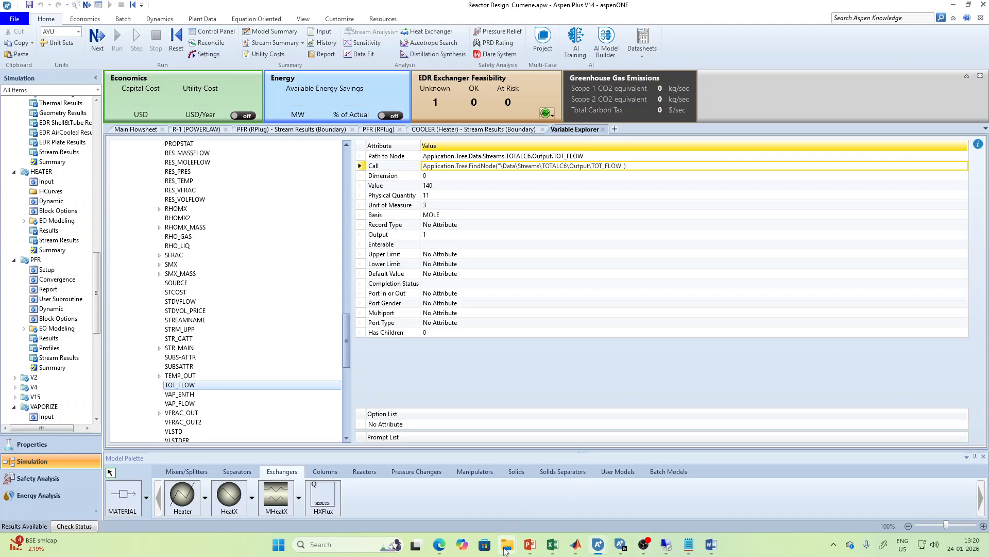
mouse_move(506, 552)
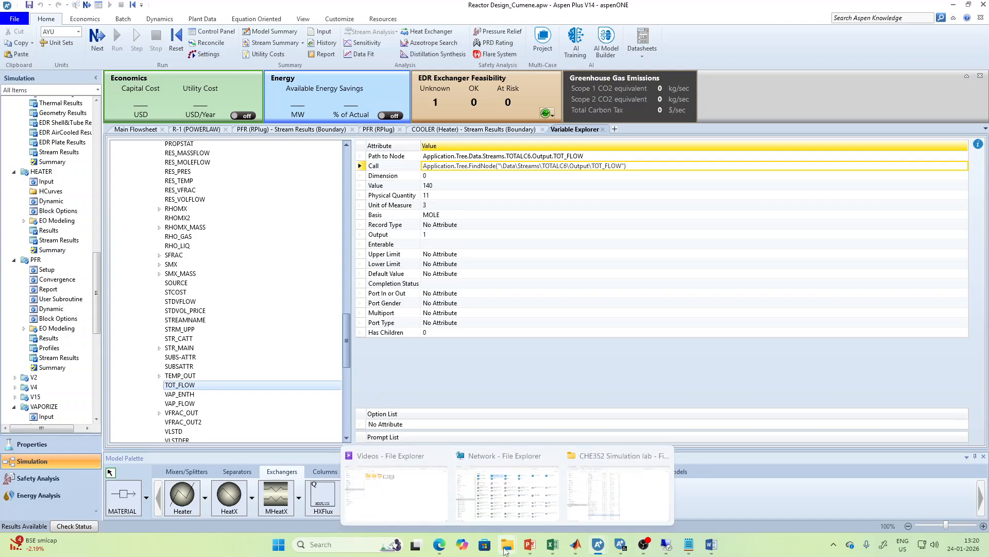
click(577, 547)
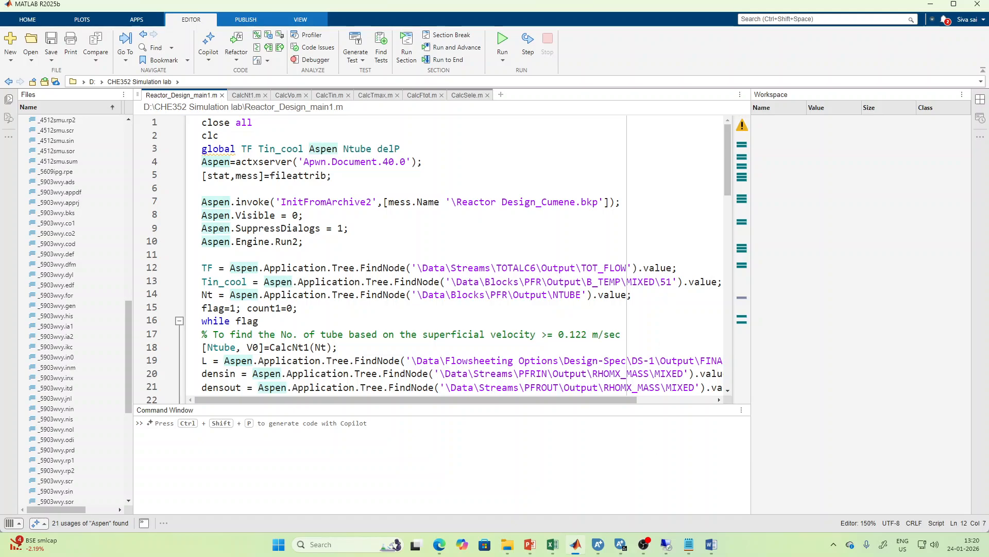
Switch to Aspen Plus, open the PFR block, and plot its process stream temperature against reactor length in meters.
mouse_move(604, 543)
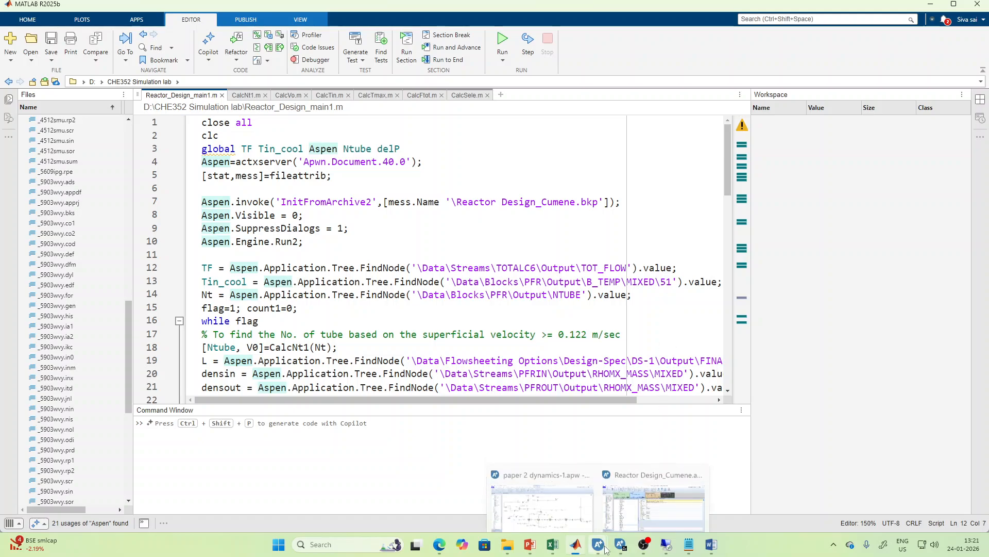
click(647, 495)
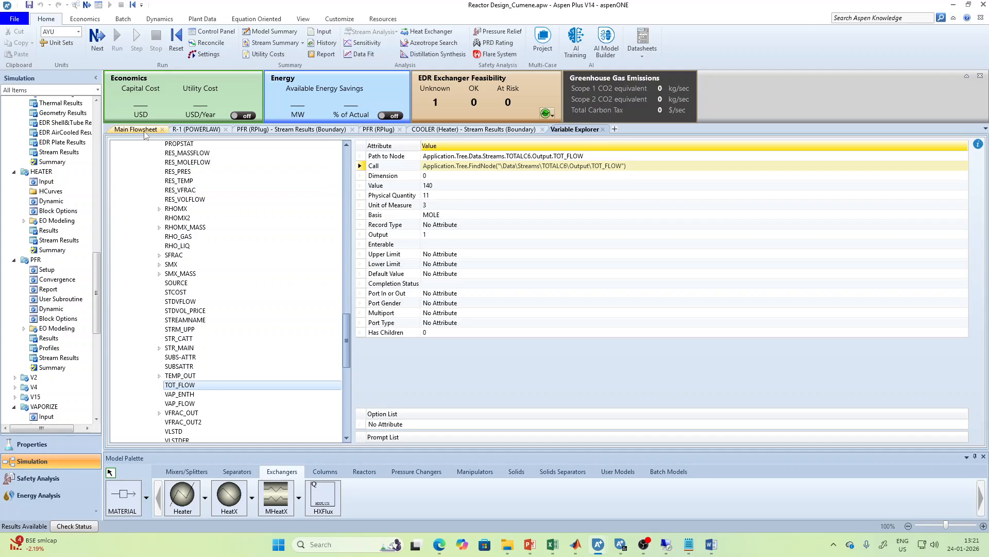
click(136, 129)
double_click(788, 232)
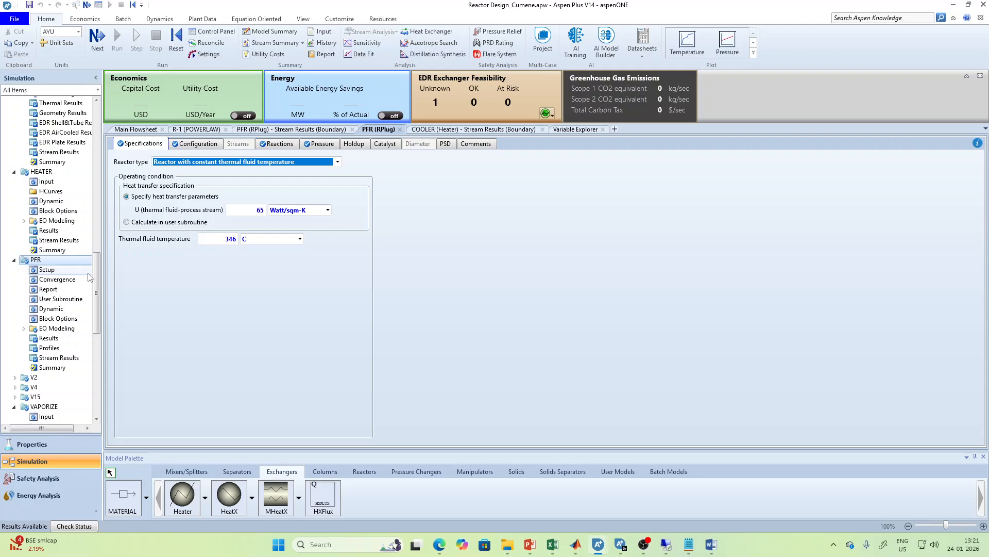
click(691, 47)
click(487, 283)
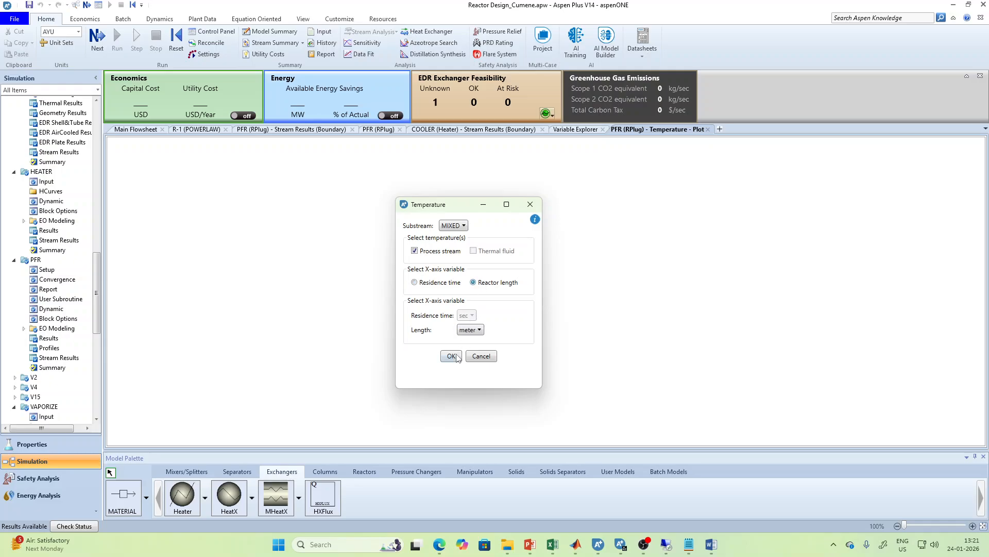
click(452, 356)
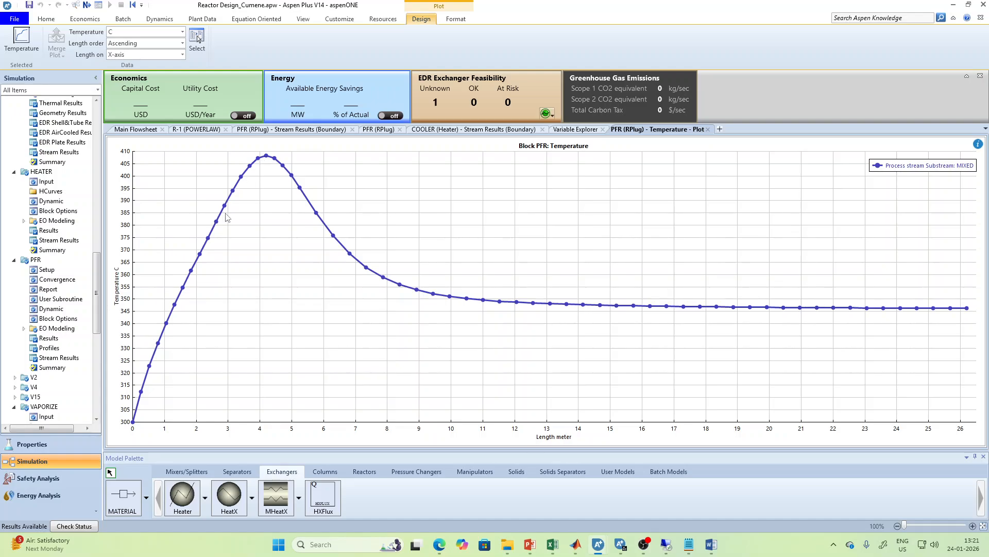
Open the PFR block's report settings and examine the profile sections' positions and number of intervals.
click(148, 130)
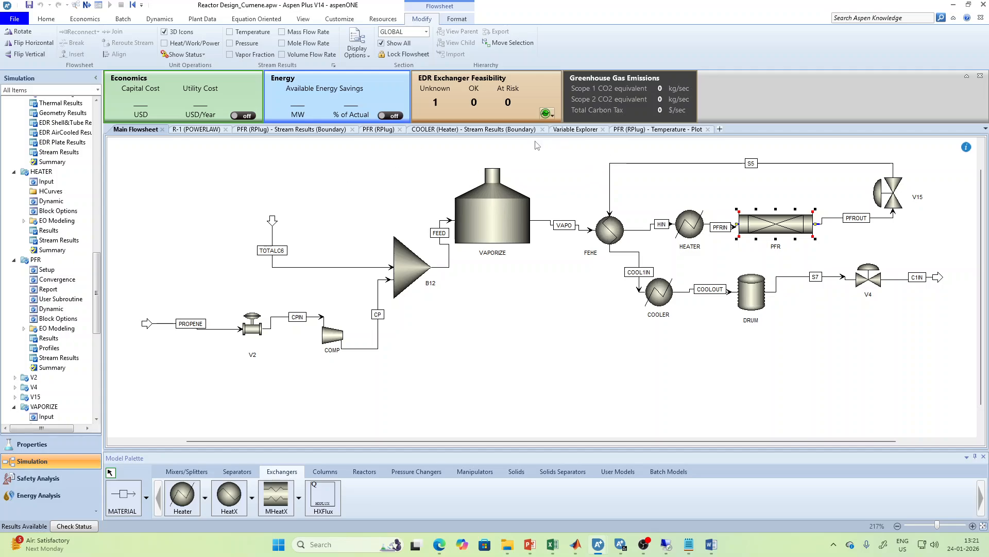
click(307, 131)
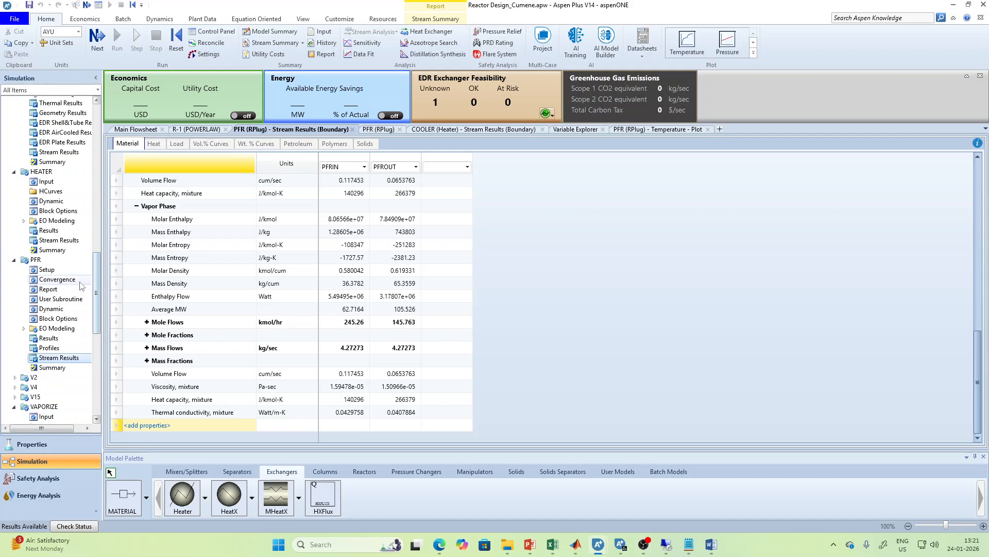
click(49, 289)
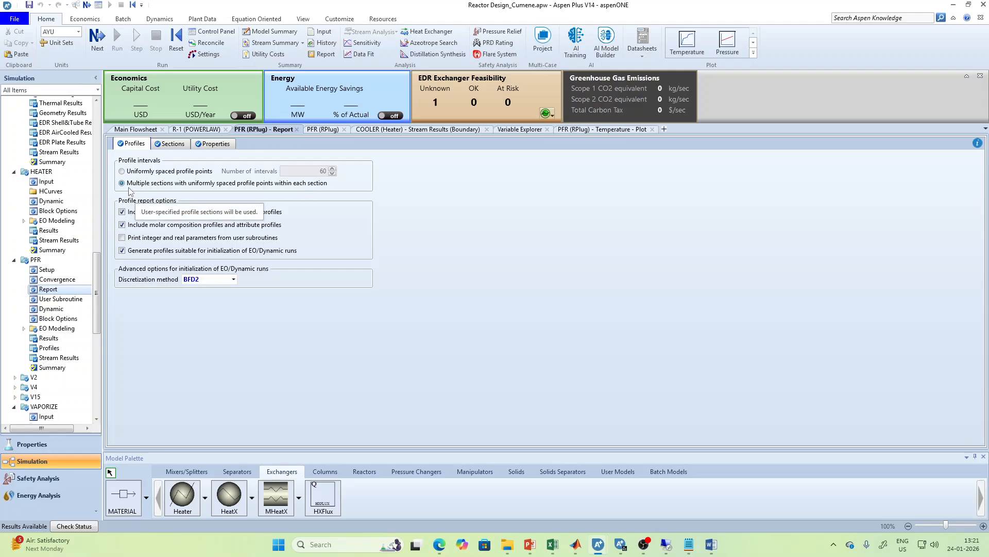
click(165, 146)
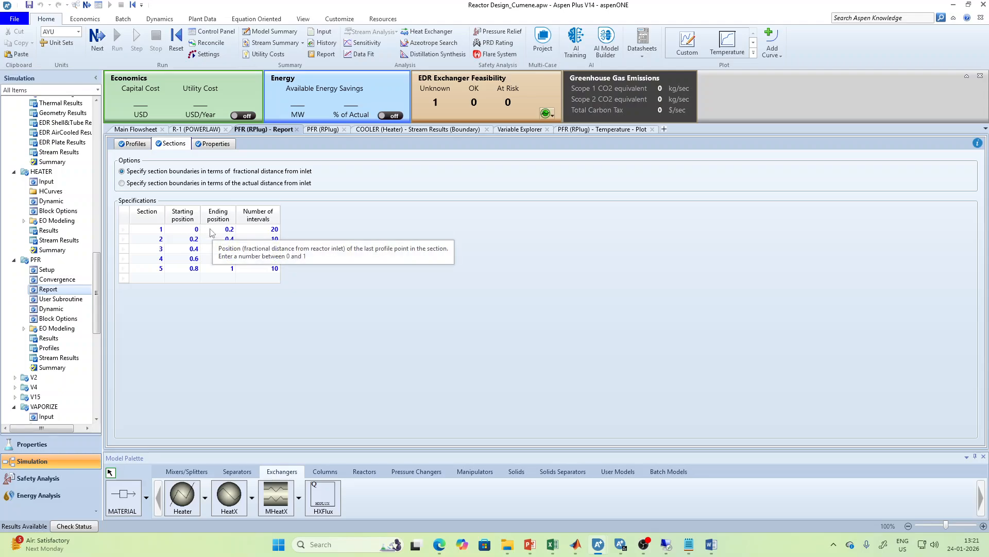
click(262, 233)
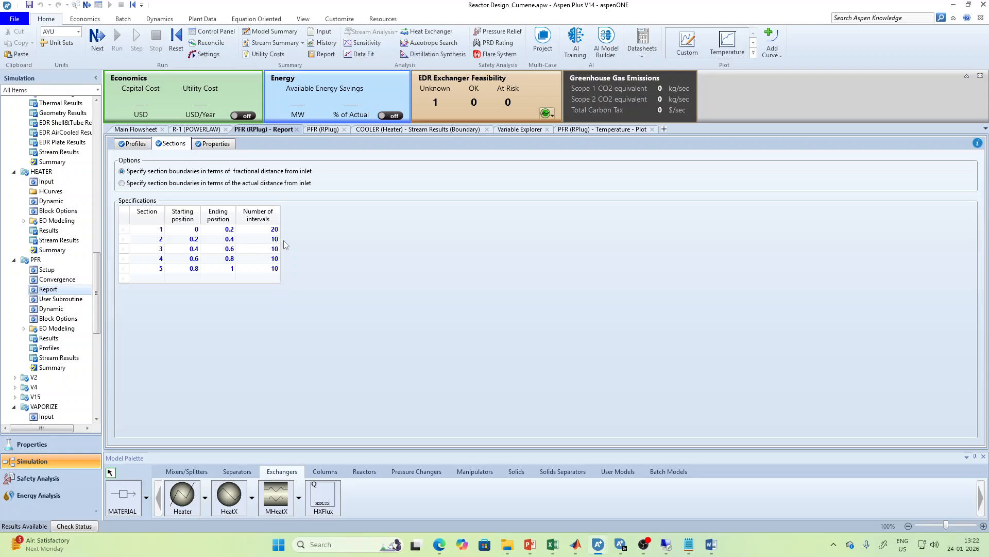
Return to the Variable Explorer, collapse TOTALC6, and expand the PFR block's Output under Blocks.
click(138, 130)
click(518, 131)
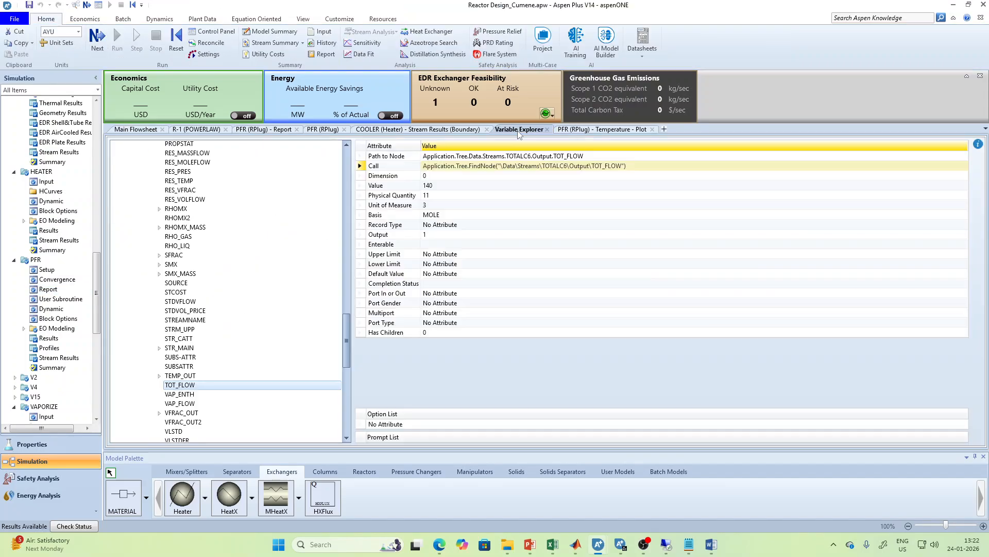
scroll(231, 288, up, 20)
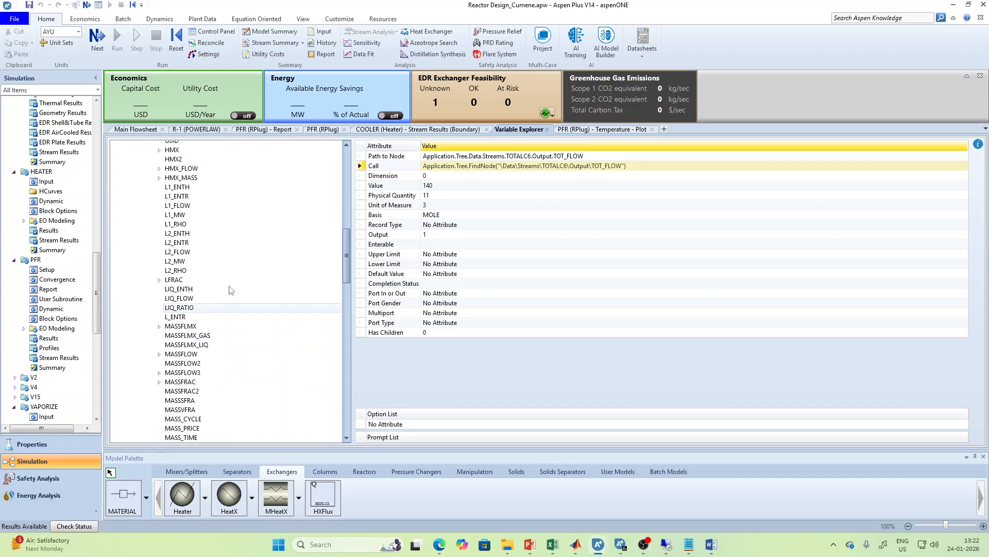
scroll(231, 289, up, 10)
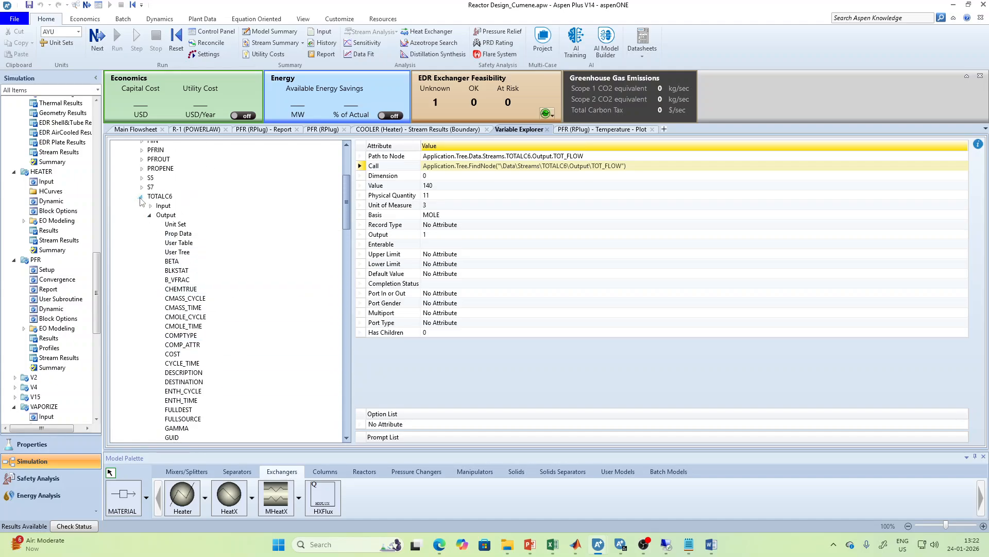
click(141, 198)
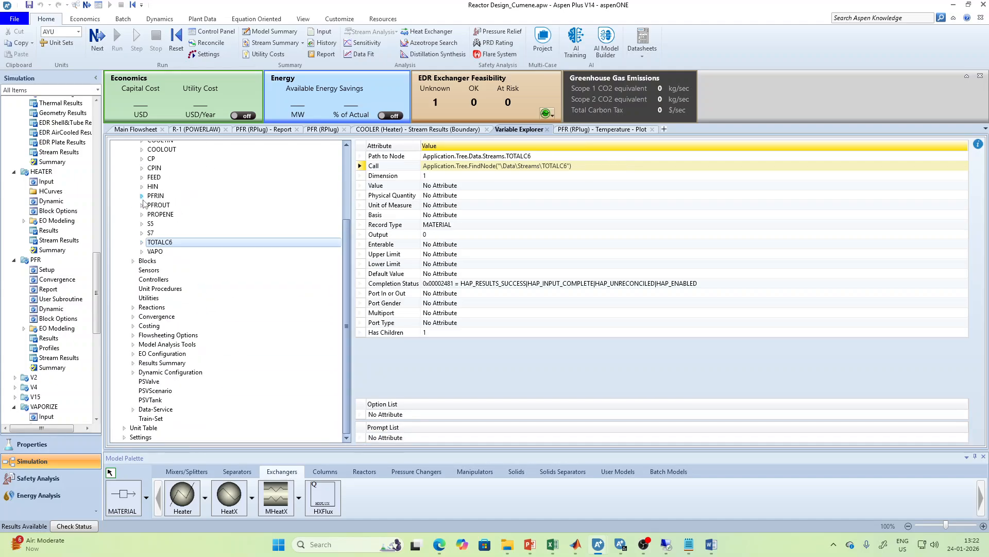
click(133, 260)
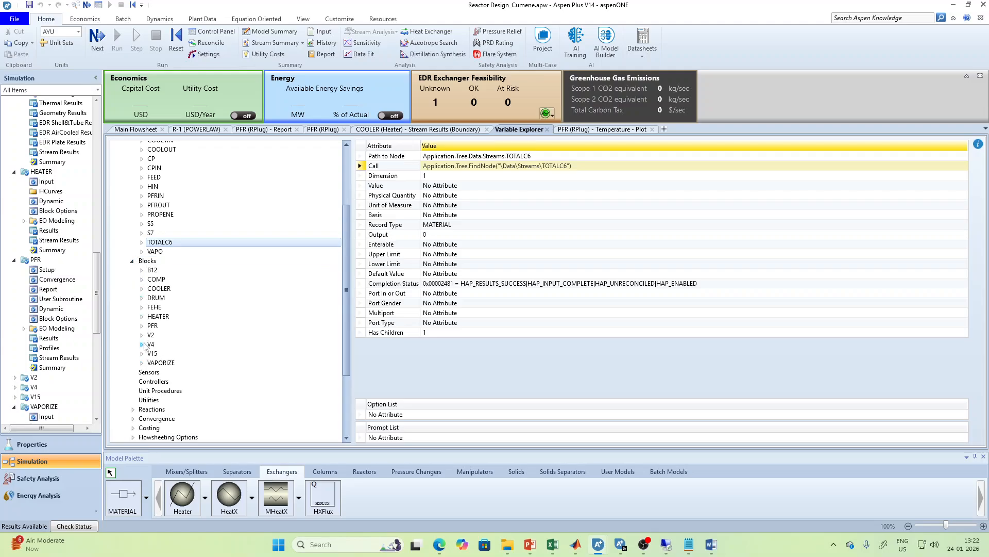
click(142, 326)
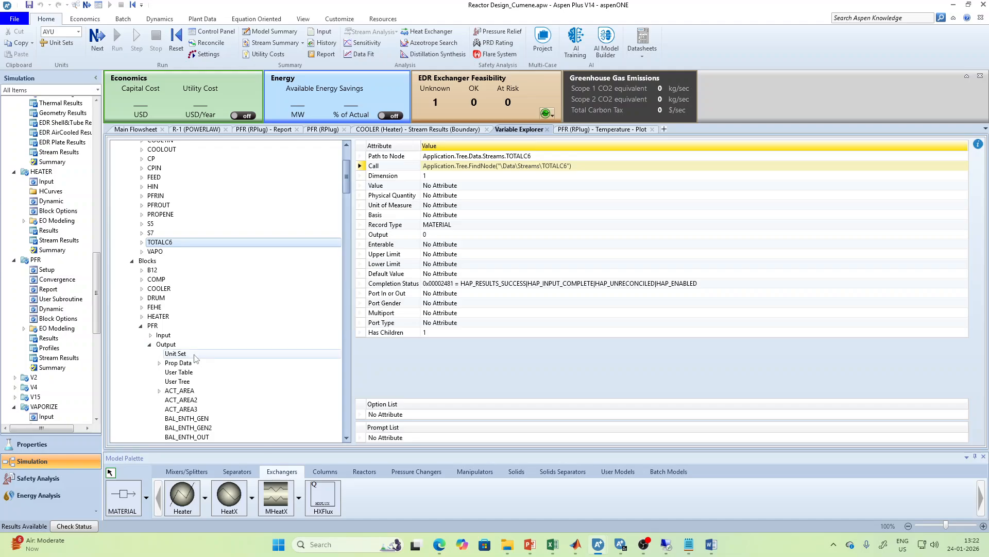
Expand B_TEMP and MIXED in the PFR output, and inspect the attributes of nodes 61 and 51.
scroll(196, 358, down, 10)
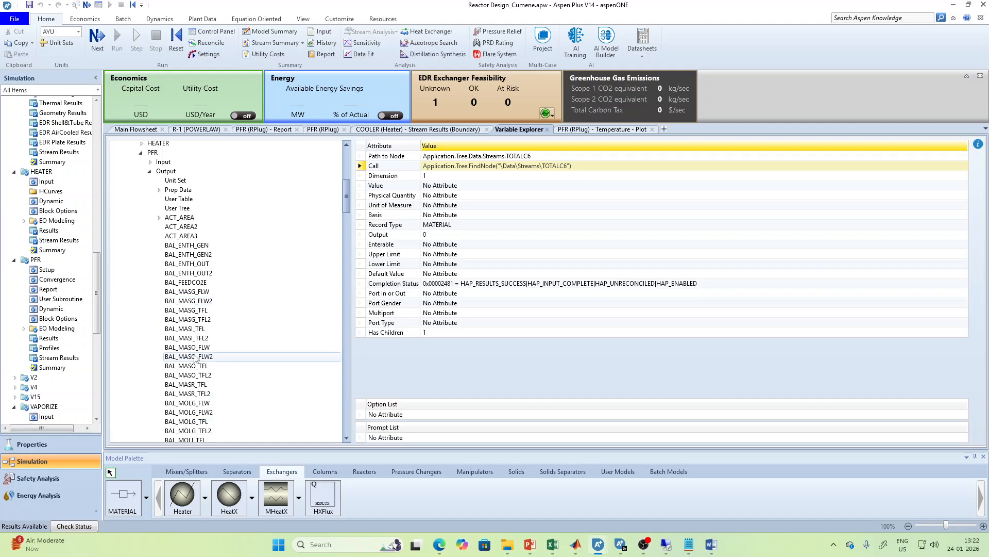
scroll(195, 358, down, 8)
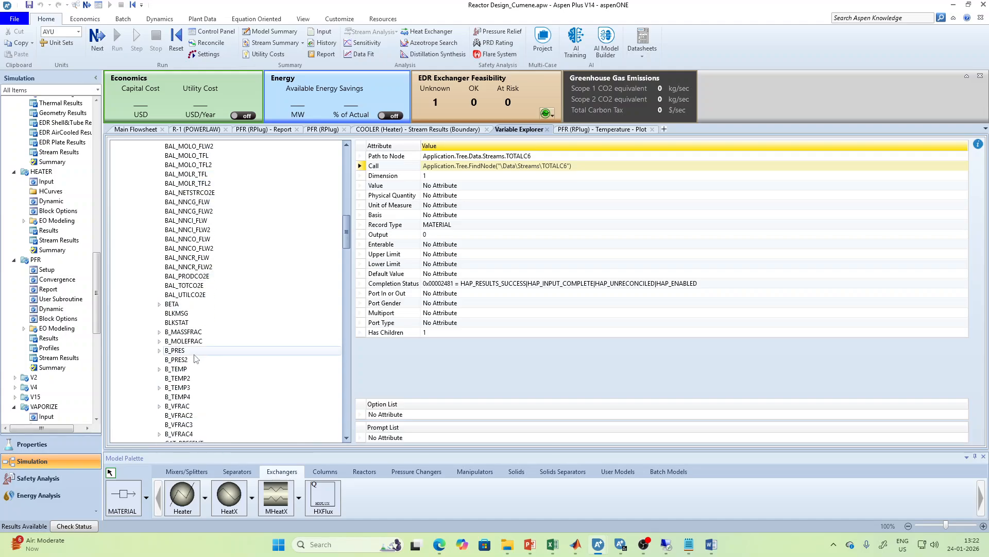
click(160, 369)
click(167, 378)
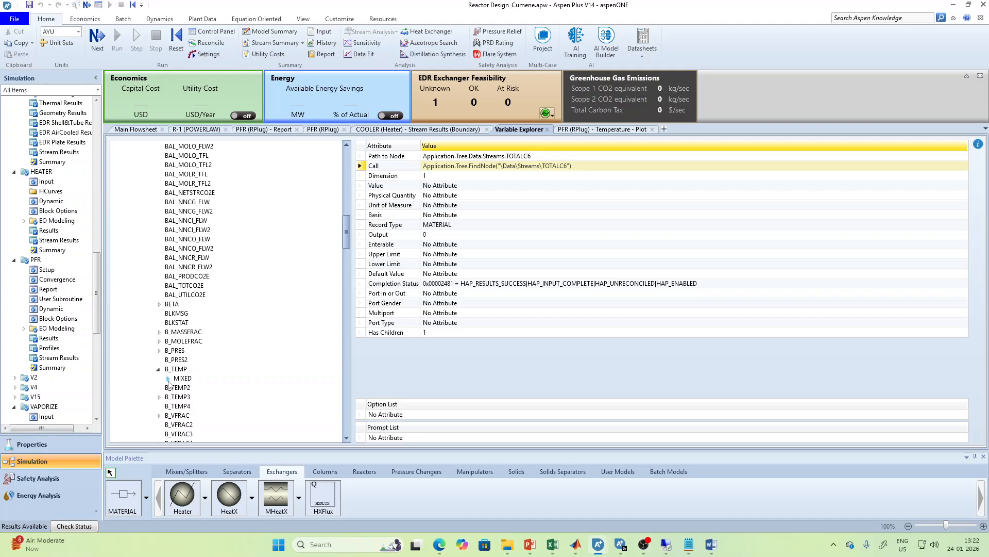
scroll(221, 386, down, 20)
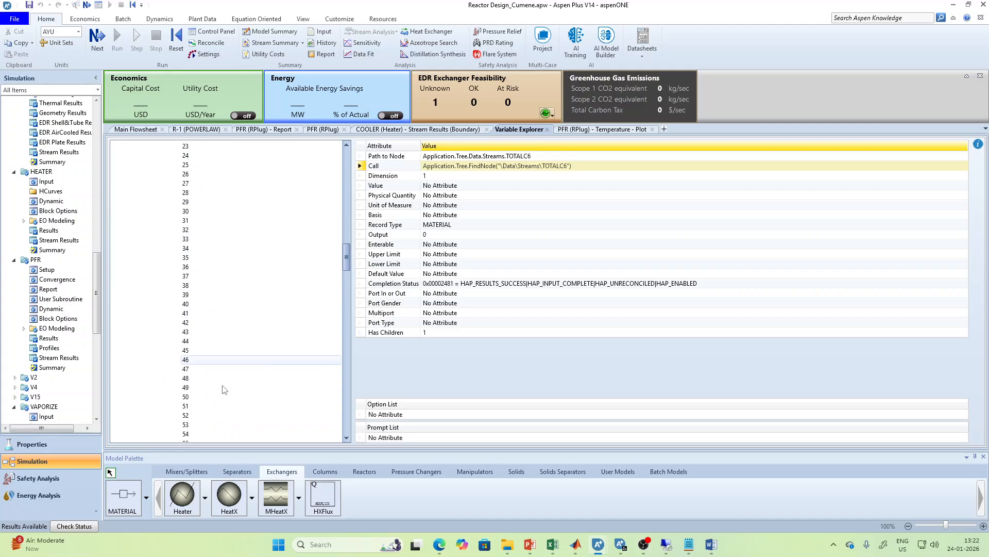
click(217, 377)
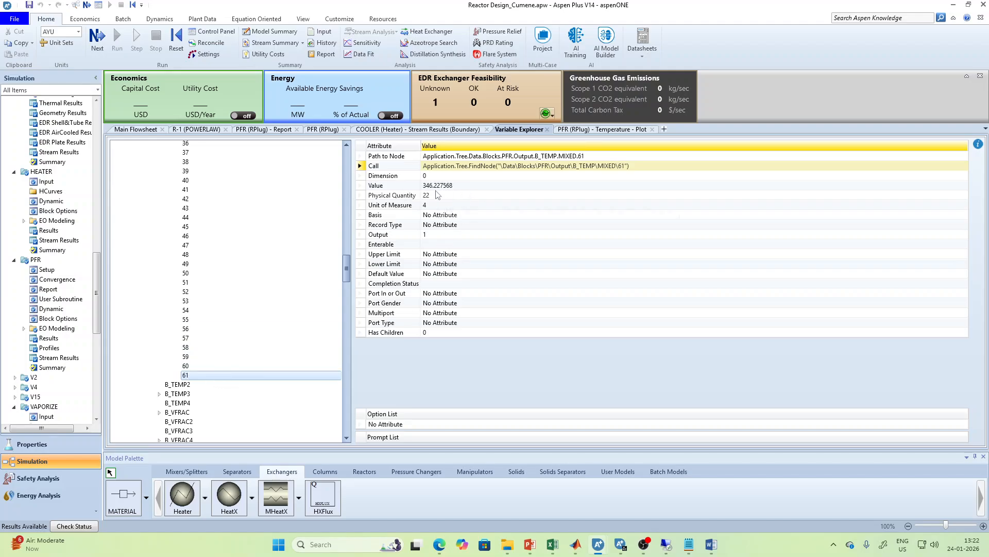
mouse_move(438, 194)
click(222, 283)
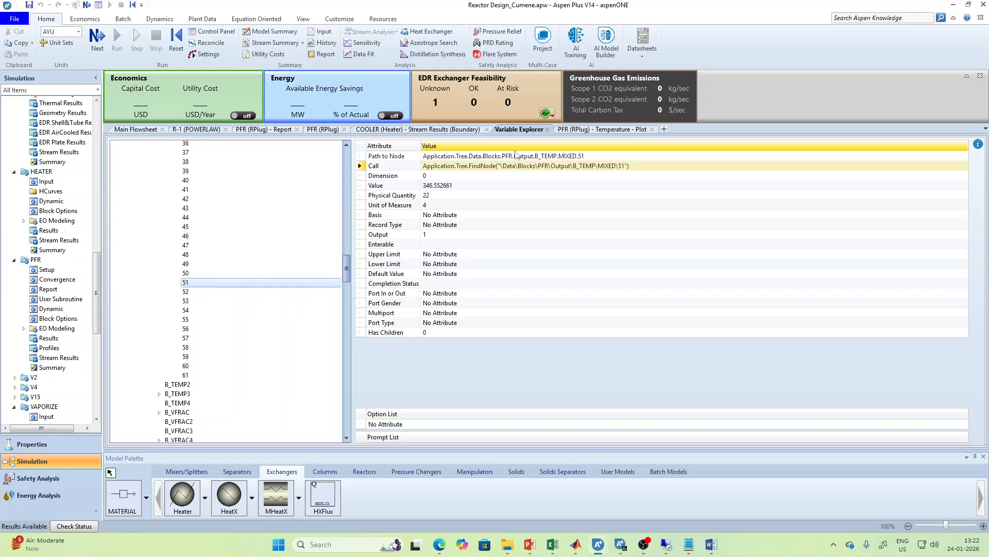
Review the PFR temperature plot again, and return to MATLAB to read the main script from line 12 onward.
click(592, 131)
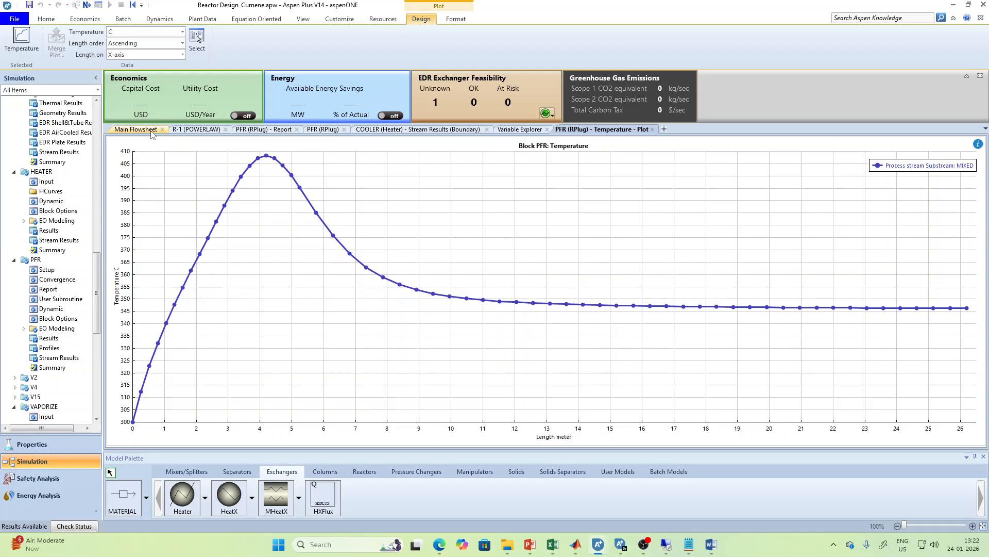
click(966, 5)
click(960, 7)
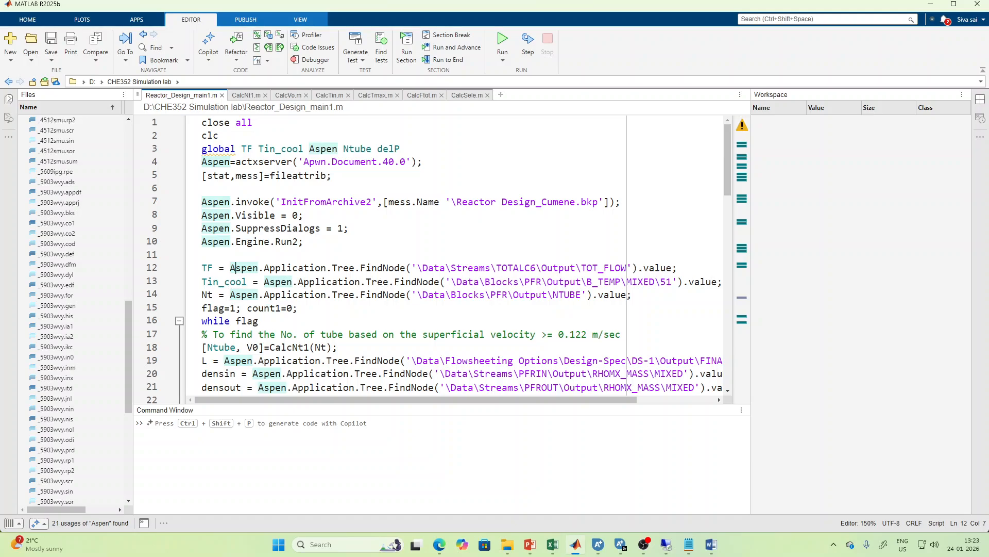
scroll(232, 219, down, 3)
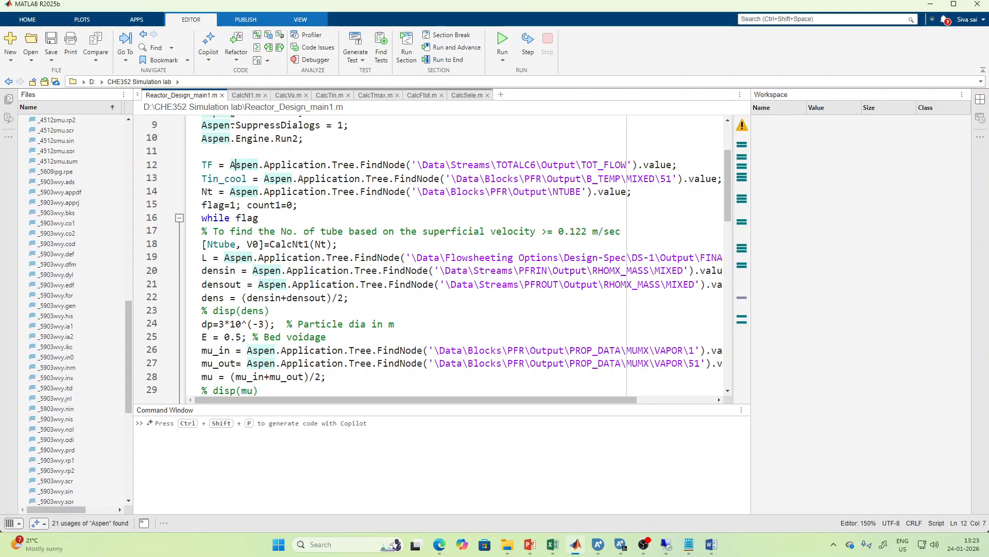
Open CalcNt1.m and examine its Newton-Raphson loop and the final Ntube and V0 assignments.
click(245, 96)
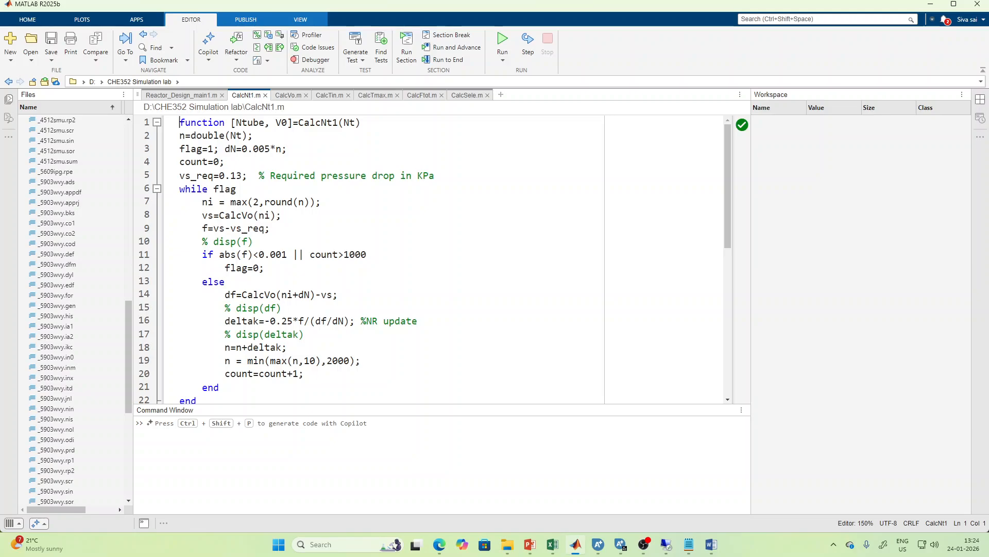
drag(202, 201, 315, 202)
click(316, 211)
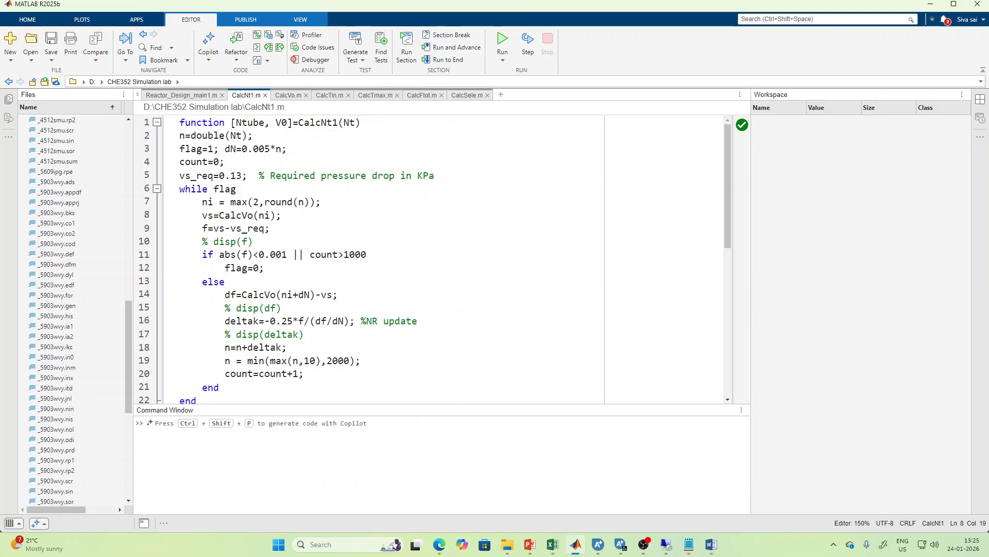
scroll(435, 258, down, 4)
scroll(344, 252, up, 2)
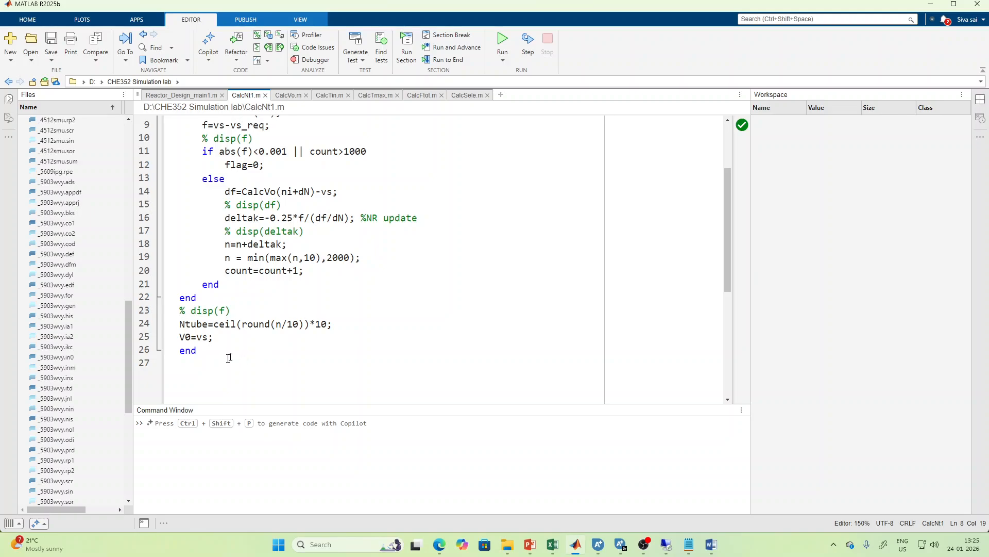
scroll(230, 358, up, 3)
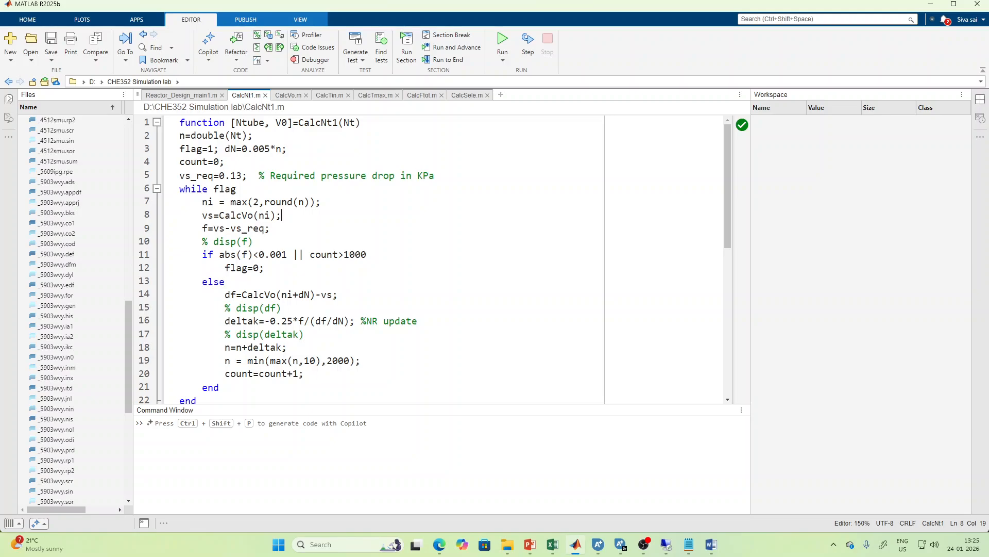
Examine how CalcVo.m writes NTUBE and reruns the Aspen engine, checking the global variable declaration in Reactor_Design_main1.m.
click(288, 95)
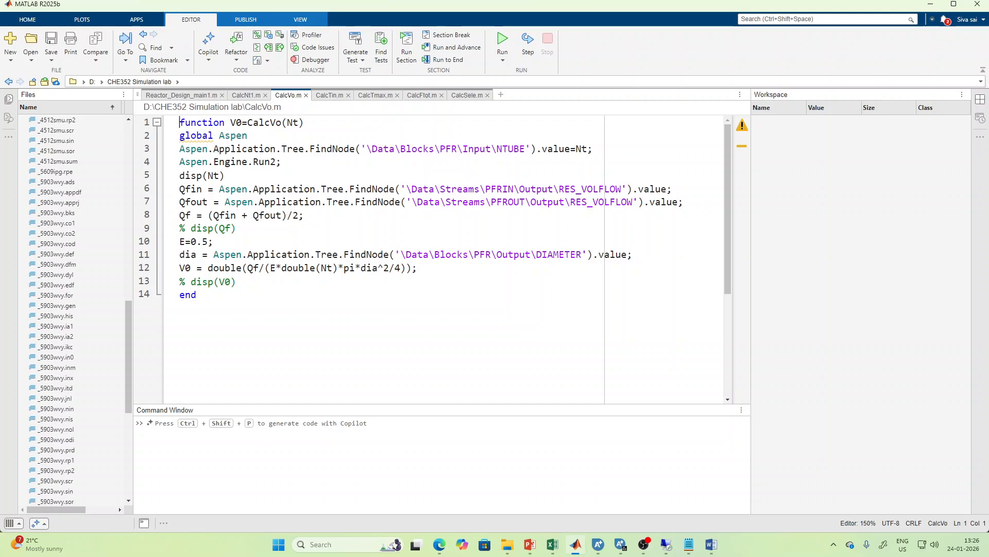
mouse_move(197, 147)
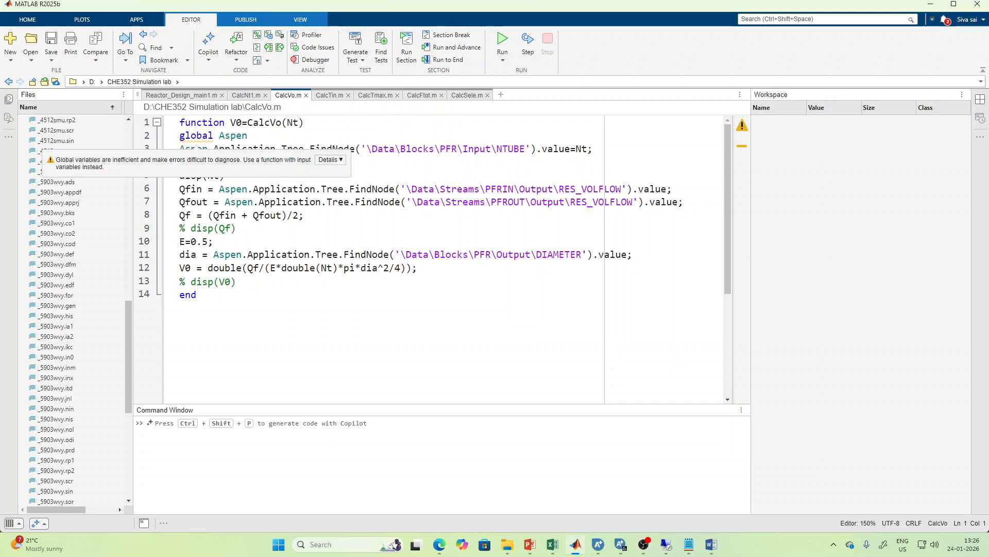
click(182, 96)
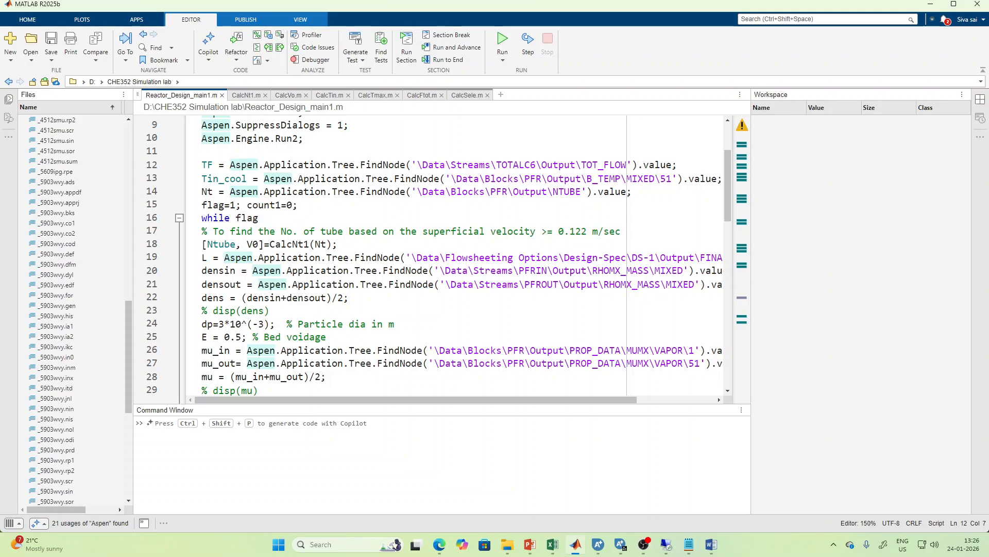
scroll(428, 257, up, 3)
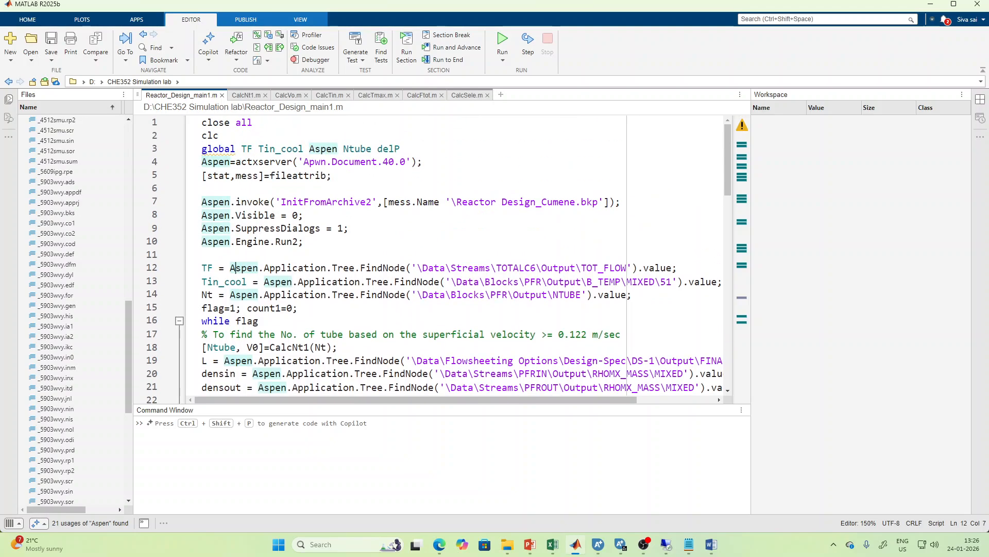
click(288, 96)
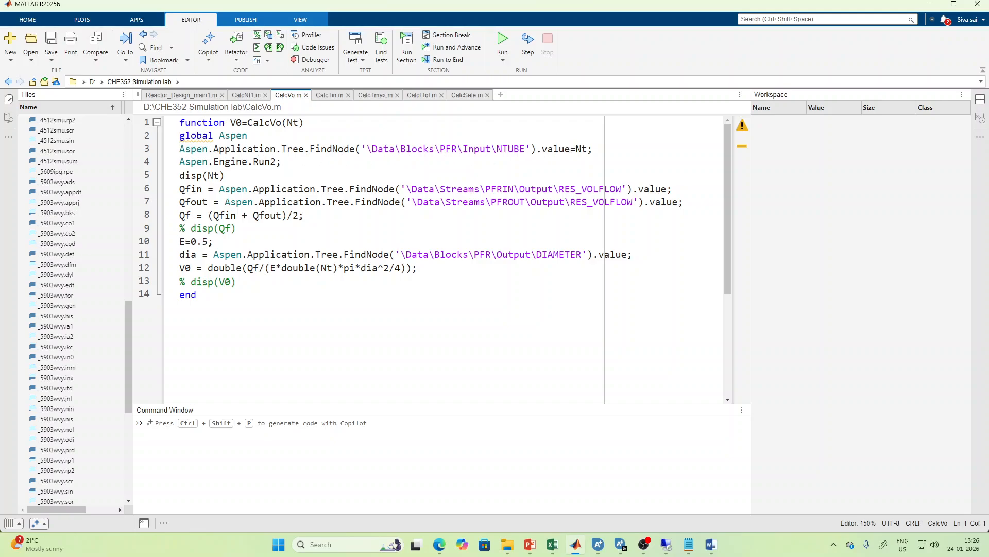
click(235, 149)
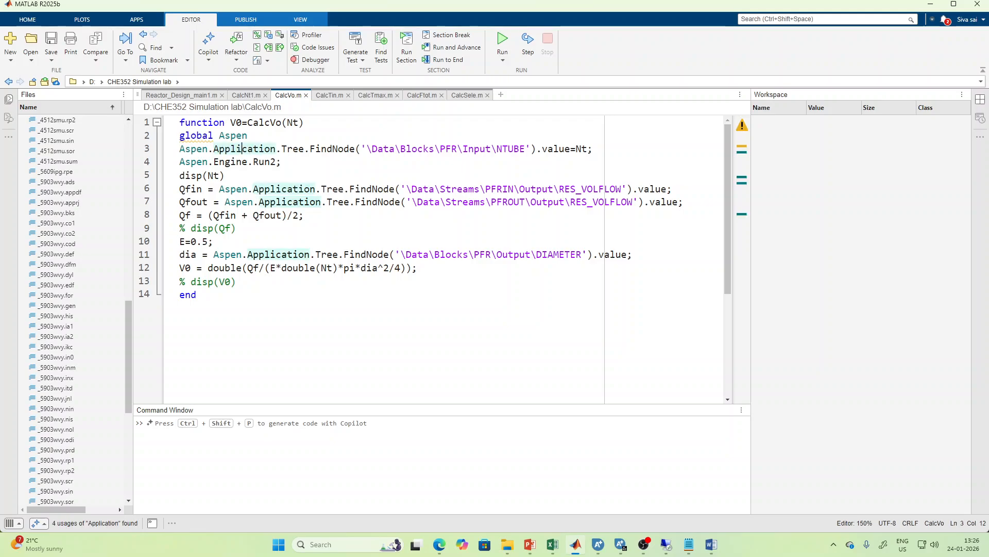
click(317, 158)
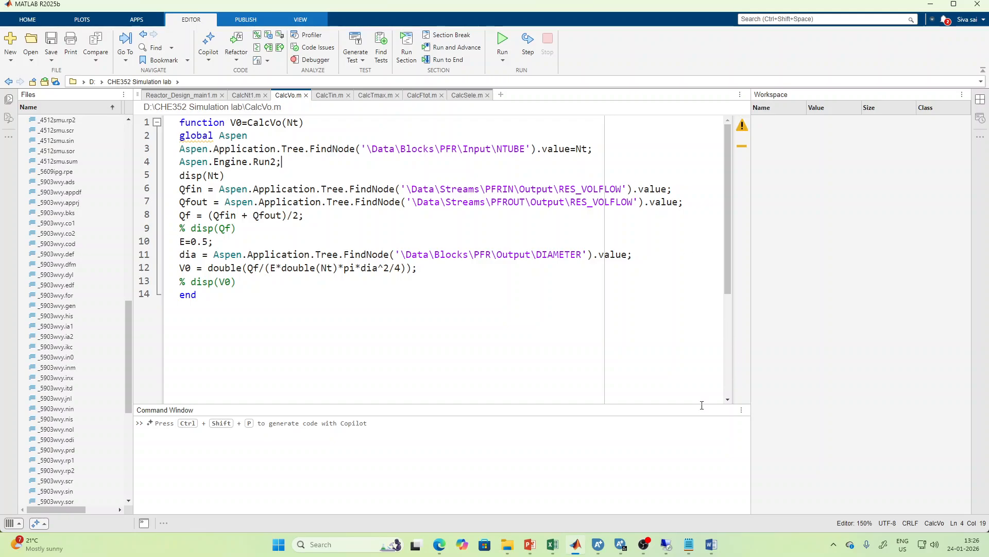
Switch to Aspen Plus, reopen the Variable Explorer, and collapse the PFR block's Output to expand its Input.
mouse_move(598, 544)
click(657, 509)
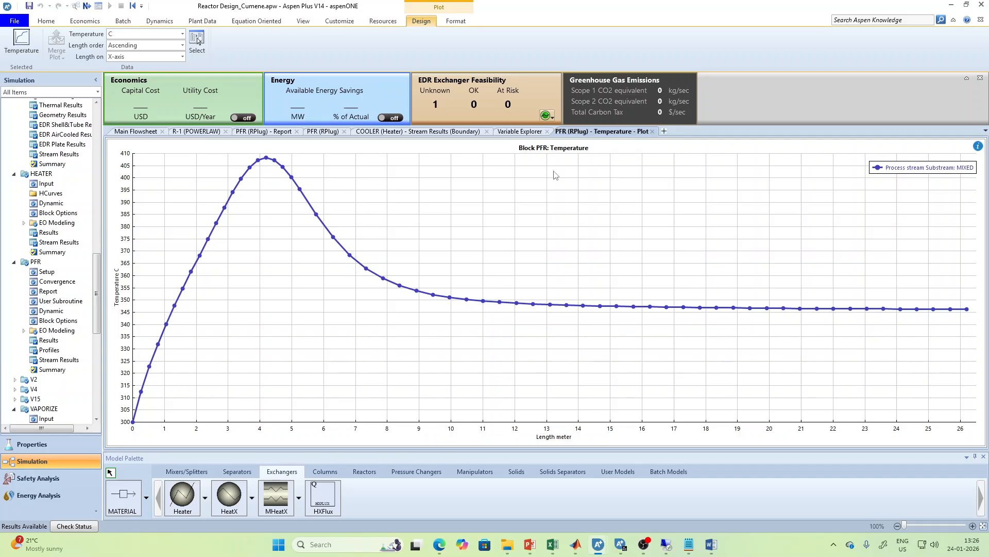
click(520, 131)
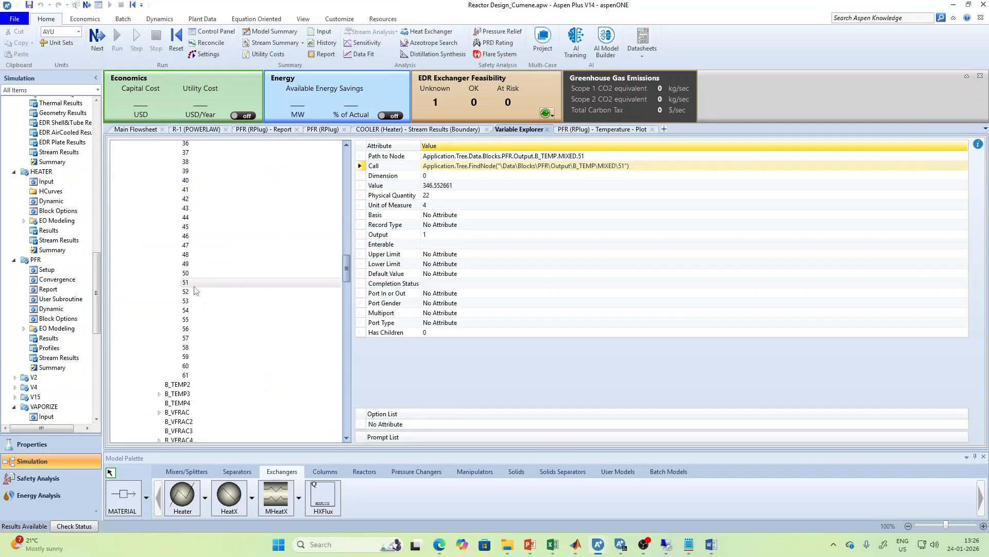
scroll(195, 289, up, 18)
scroll(194, 290, up, 15)
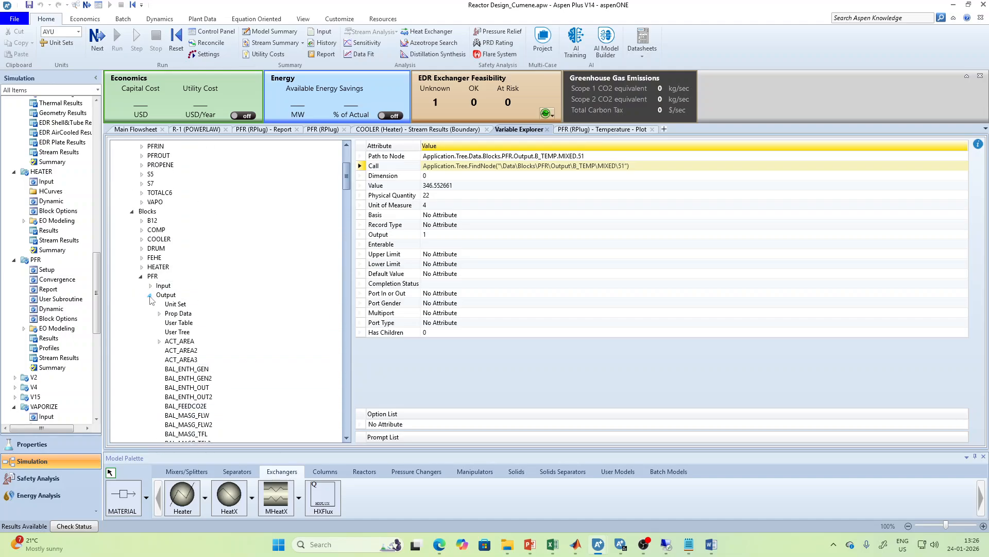
click(149, 295)
click(150, 286)
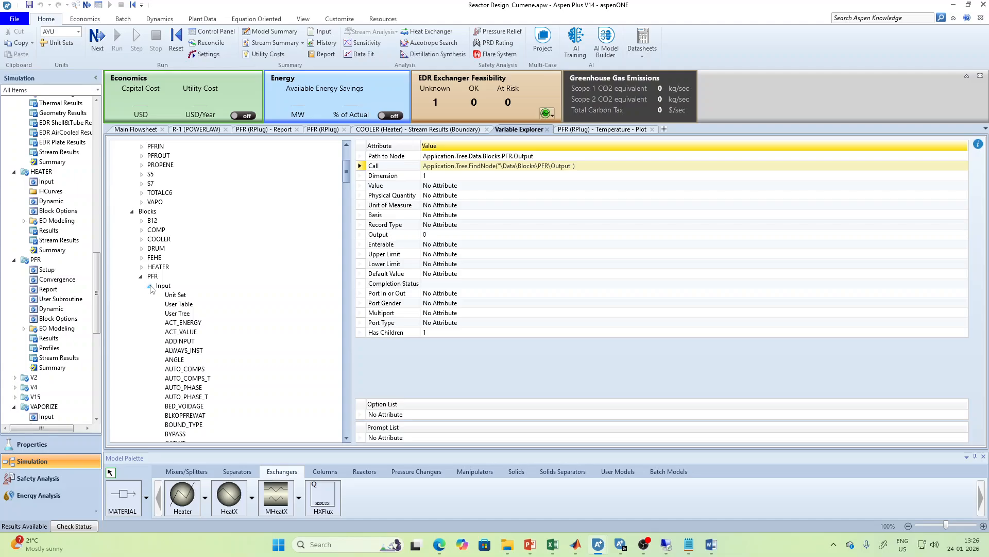
Find NTUBE among the PFR input variables and inspect its call path and other attributes.
scroll(237, 309, down, 12)
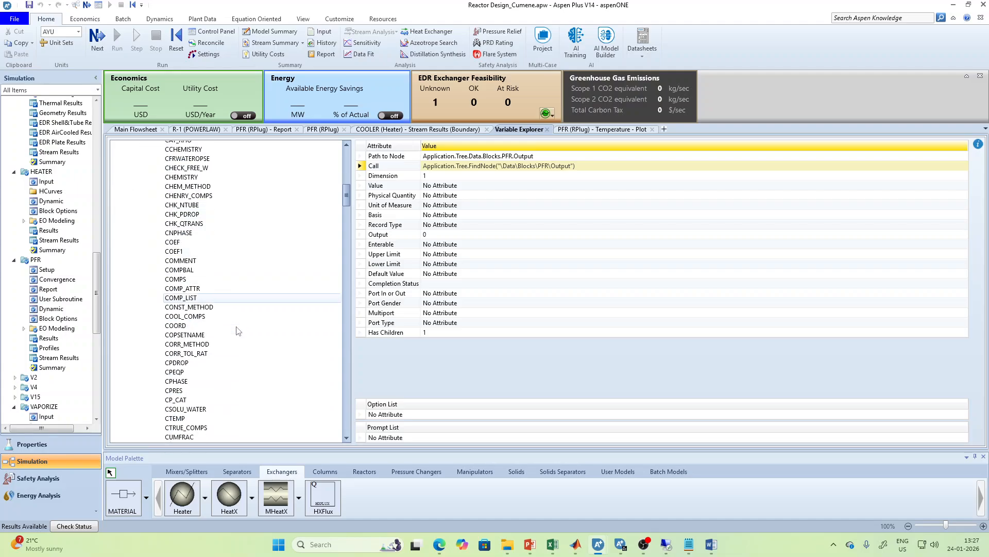
scroll(237, 331, down, 15)
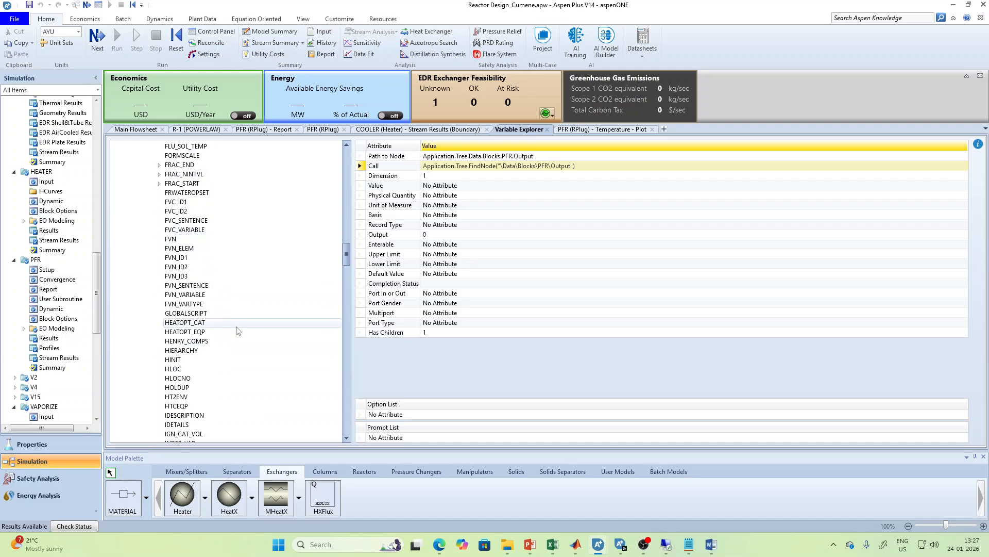
scroll(238, 330, down, 12)
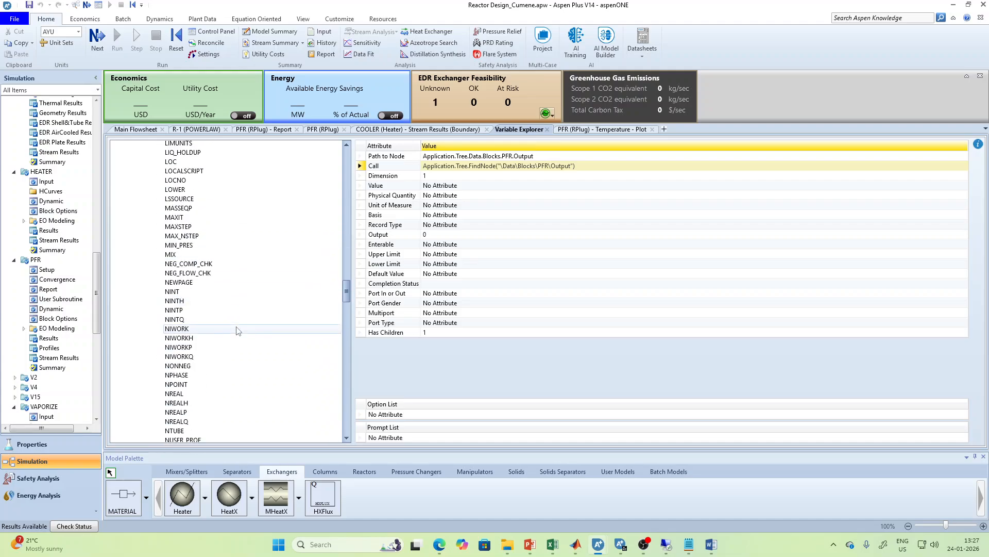
scroll(238, 330, down, 1)
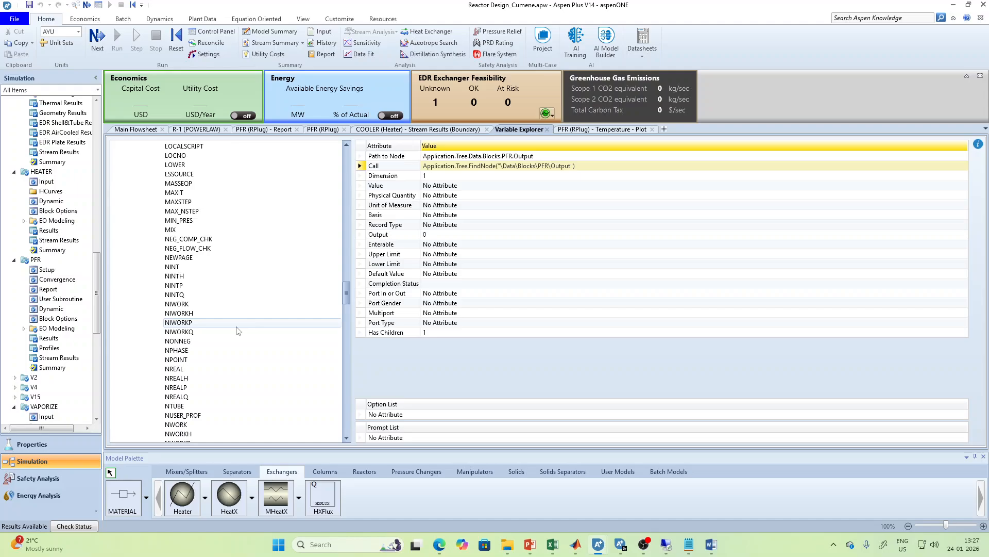
click(202, 406)
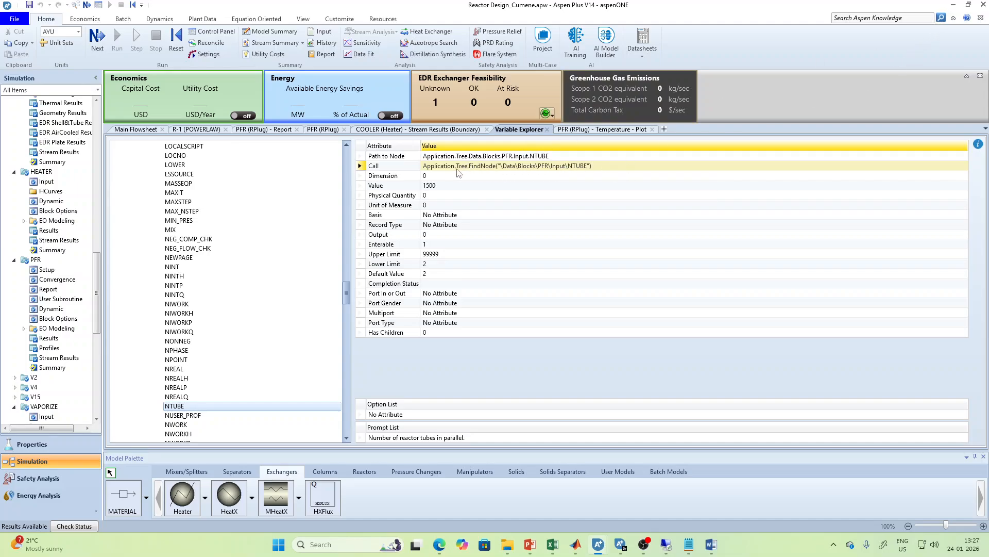
Return to MATLAB and read the main script's pressure-drop equations, PDROP and NTUBE assignments, coolant temperature and total benzene sections.
click(952, 4)
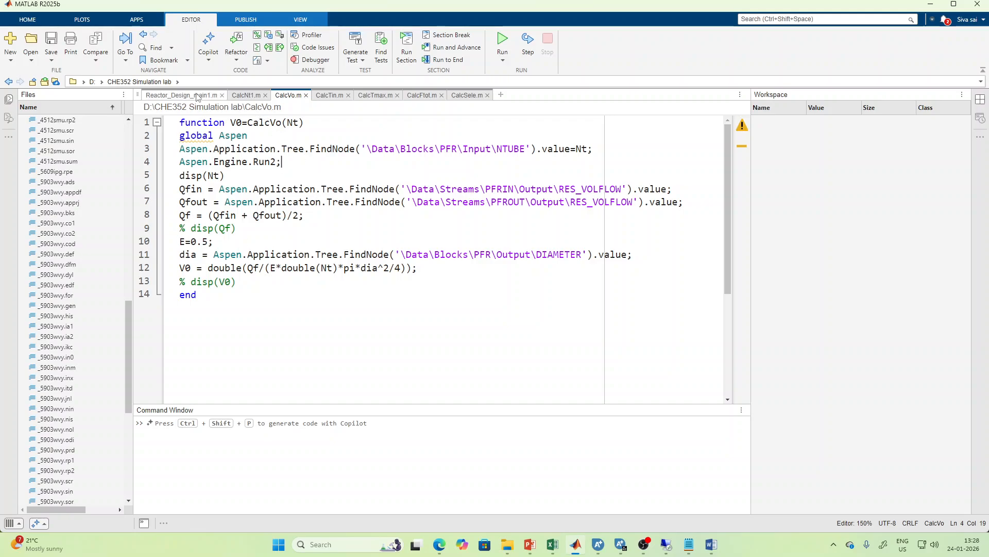
click(180, 95)
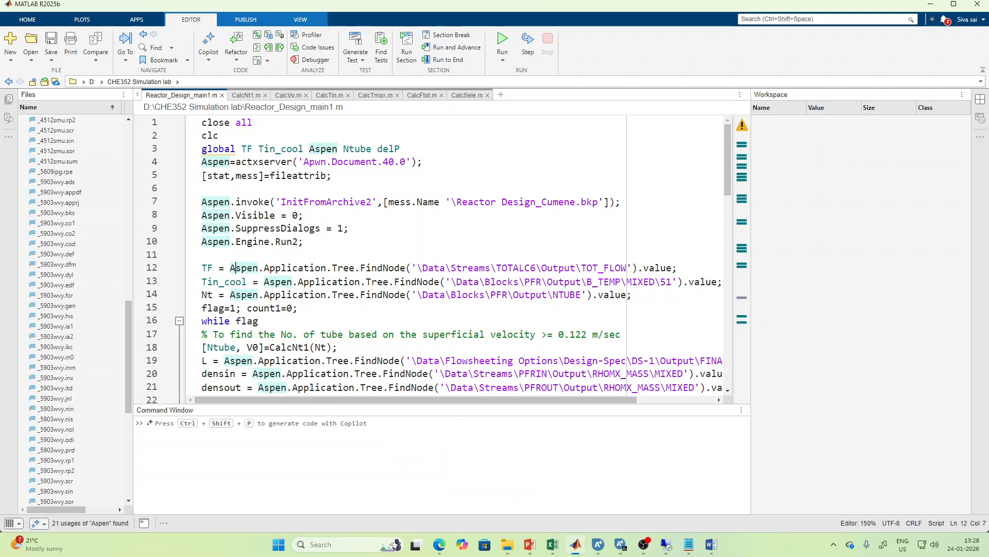
scroll(438, 258, down, 3)
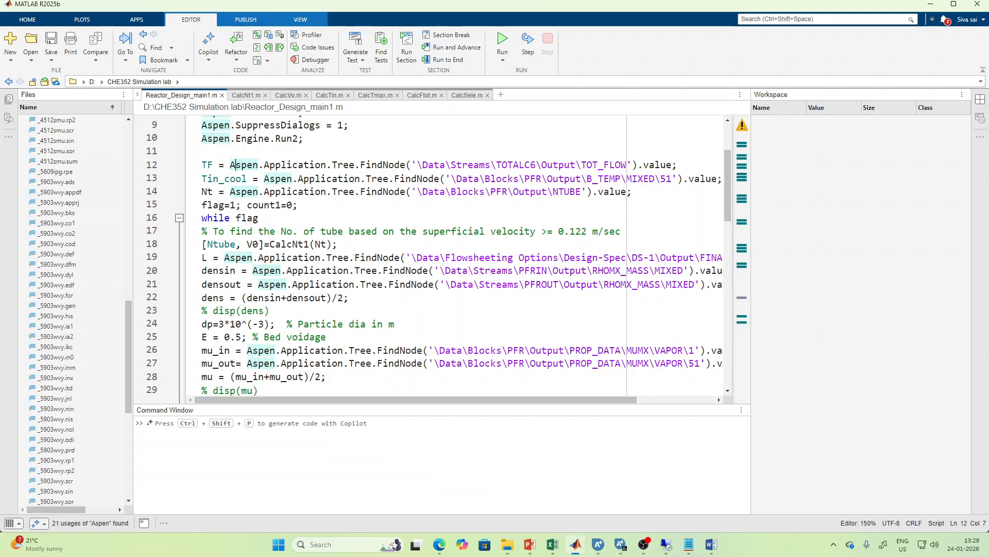
scroll(438, 257, down, 4)
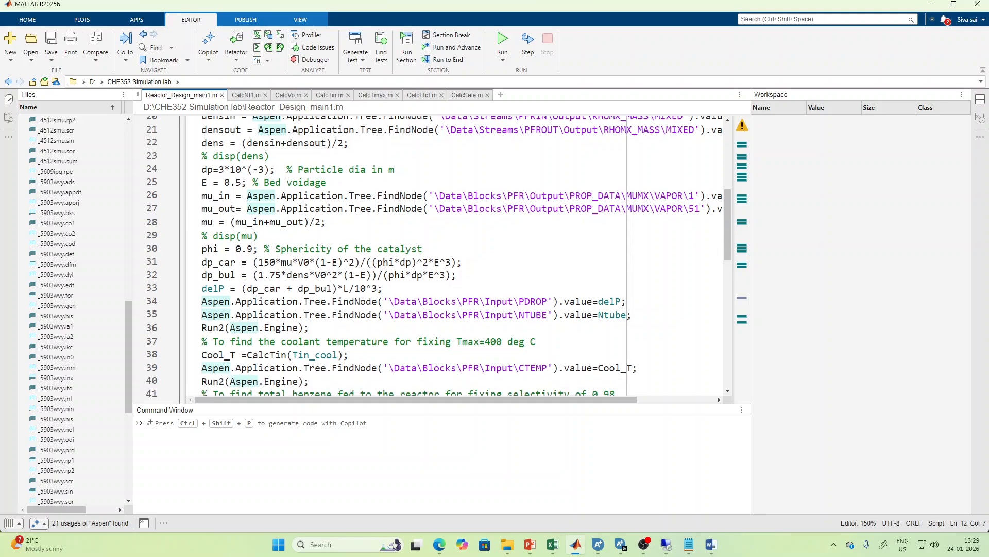
scroll(438, 257, up, 2)
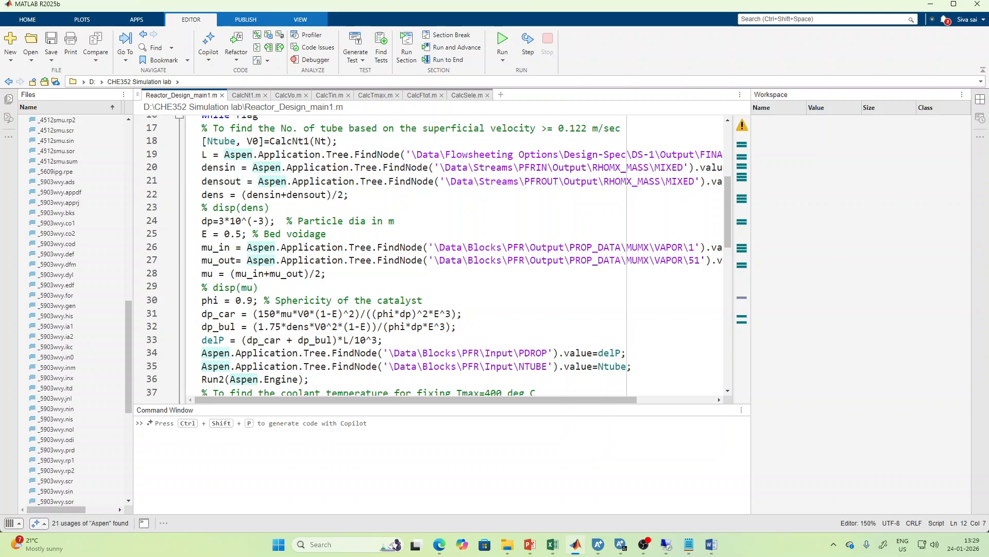
scroll(438, 255, down, 2)
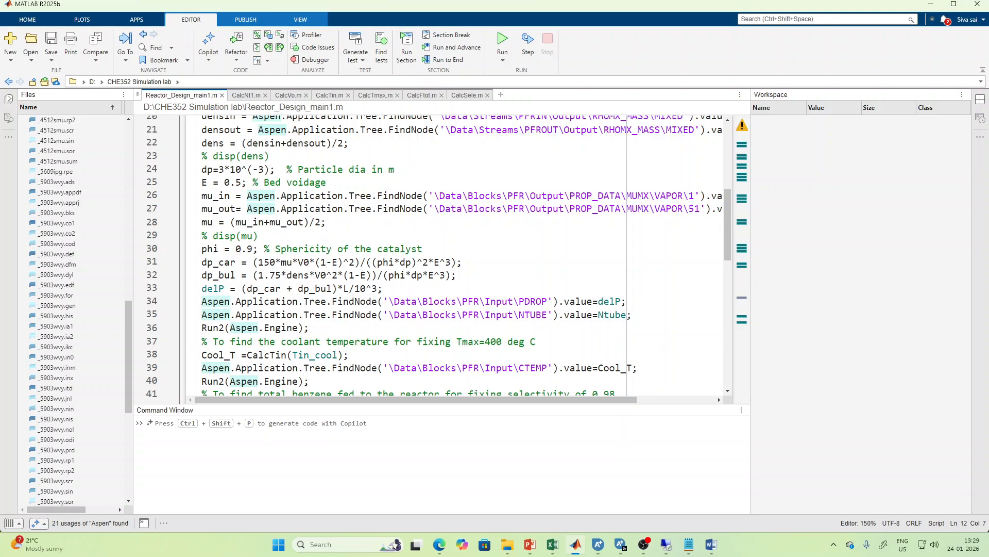
scroll(225, 240, down, 2)
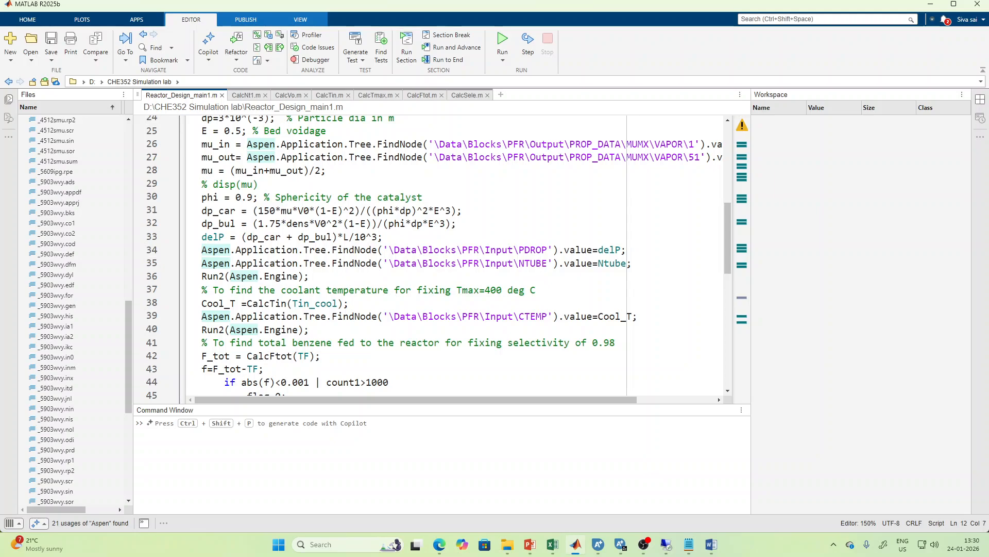
scroll(434, 257, down, 2)
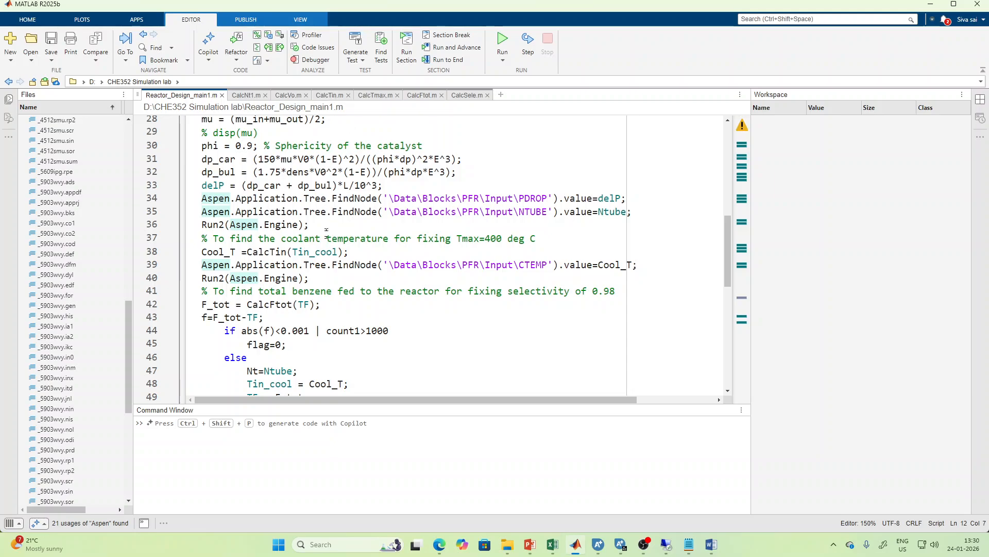
Compare CalcTin.m's Newton-Raphson loop with CalcTmax.m, examining the CTEMP input path and the TMAX output it reads.
click(322, 98)
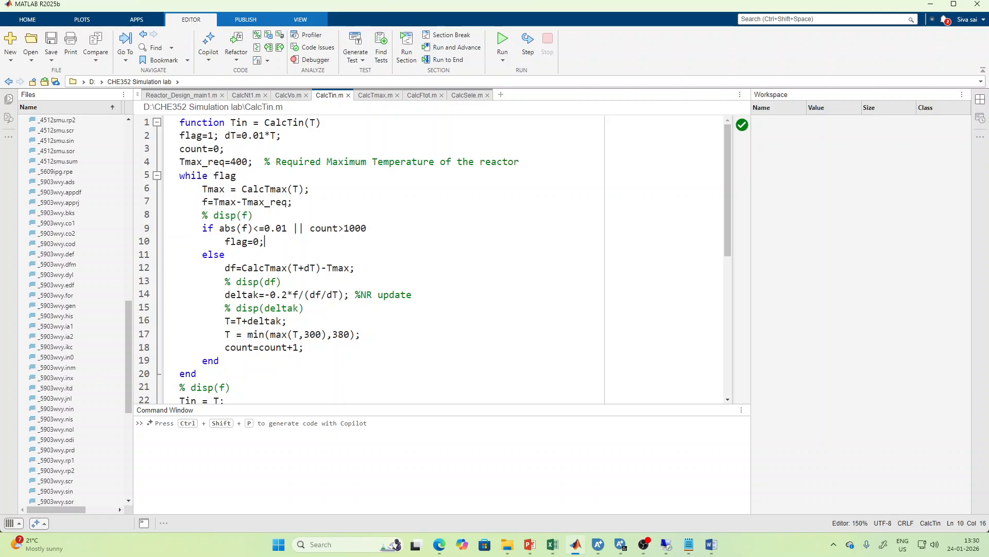
click(371, 96)
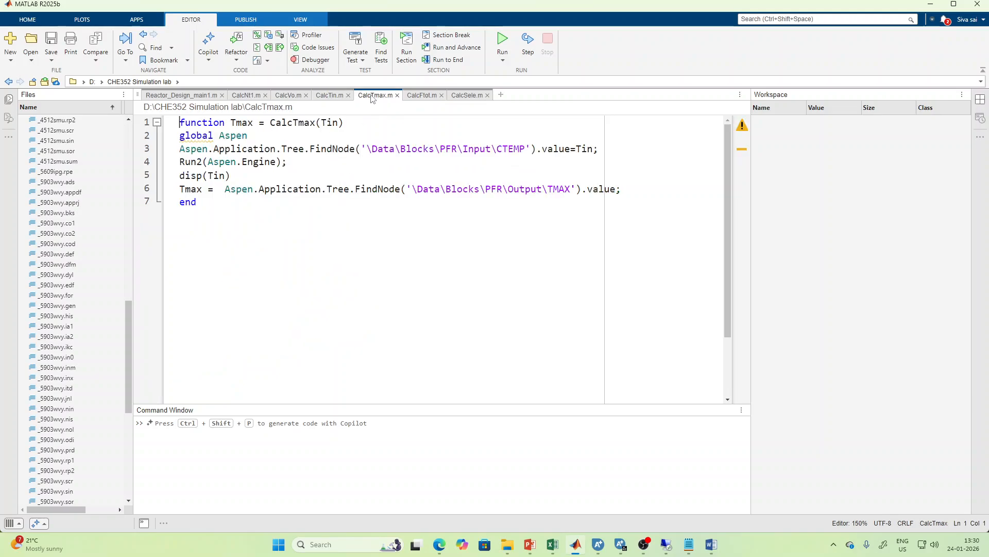
click(329, 95)
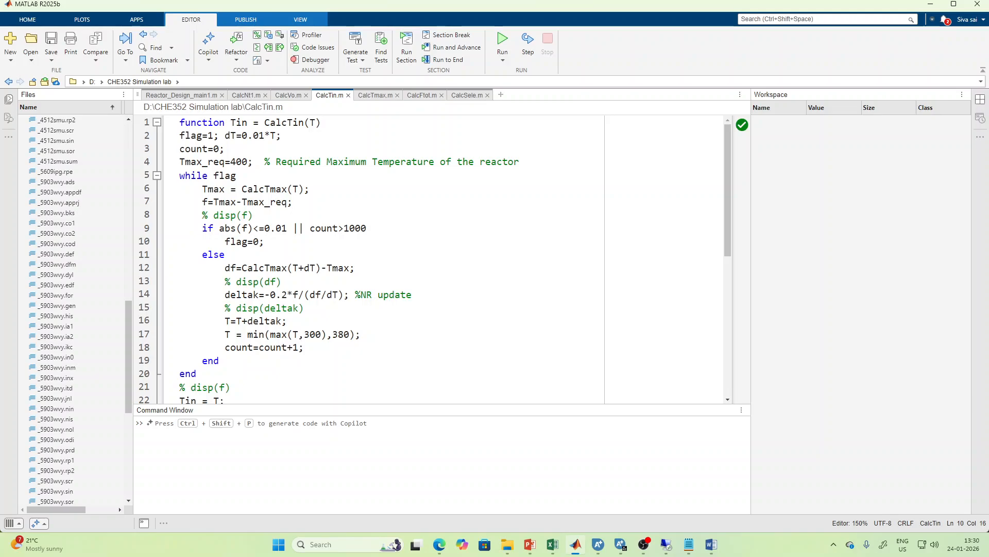
click(375, 95)
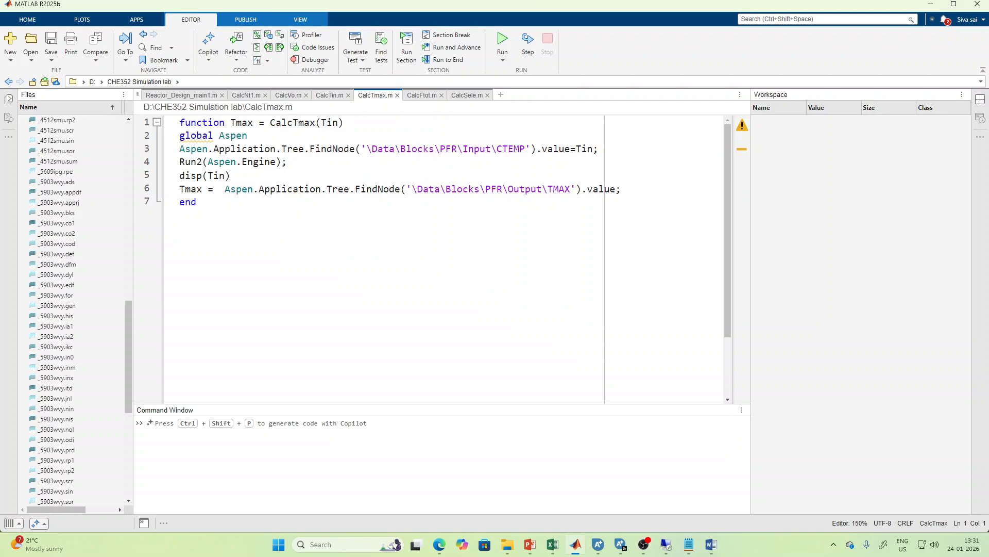
drag(400, 149, 496, 148)
click(537, 149)
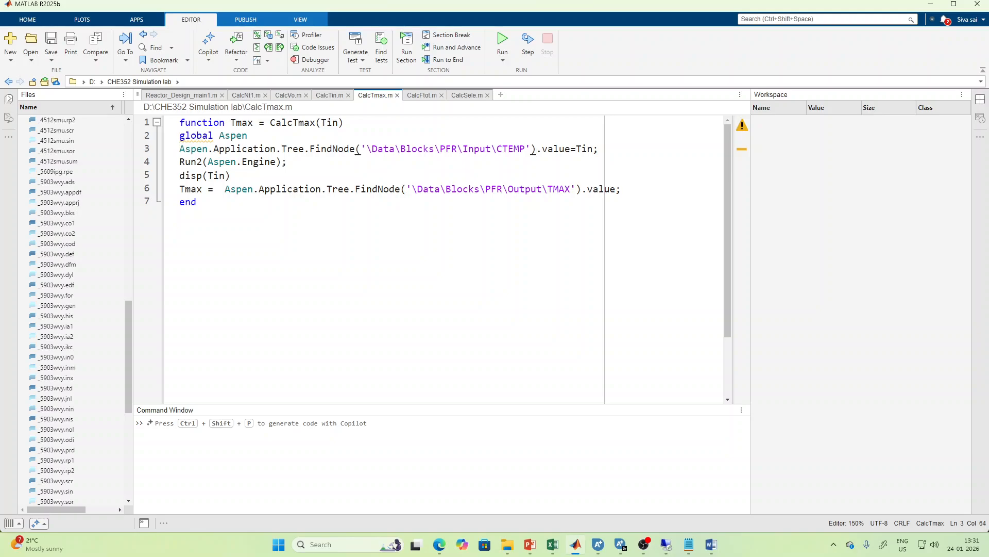
click(474, 149)
Review the CalcFtot call in the main script, compare CalcFtot.m with CalcSele.m's selectivity calculation, and maximize CalcFtot.m in the editor.
click(160, 97)
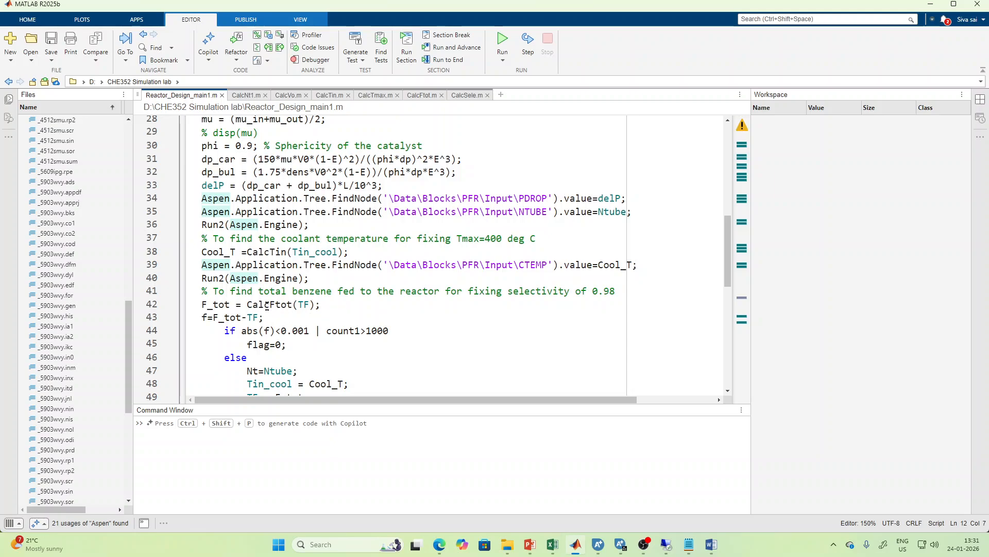
click(420, 97)
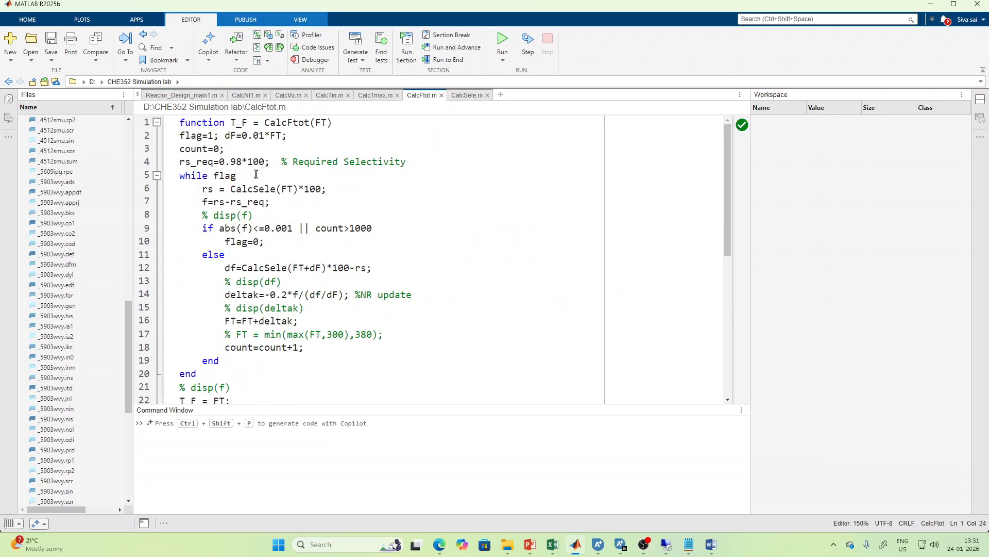
click(464, 97)
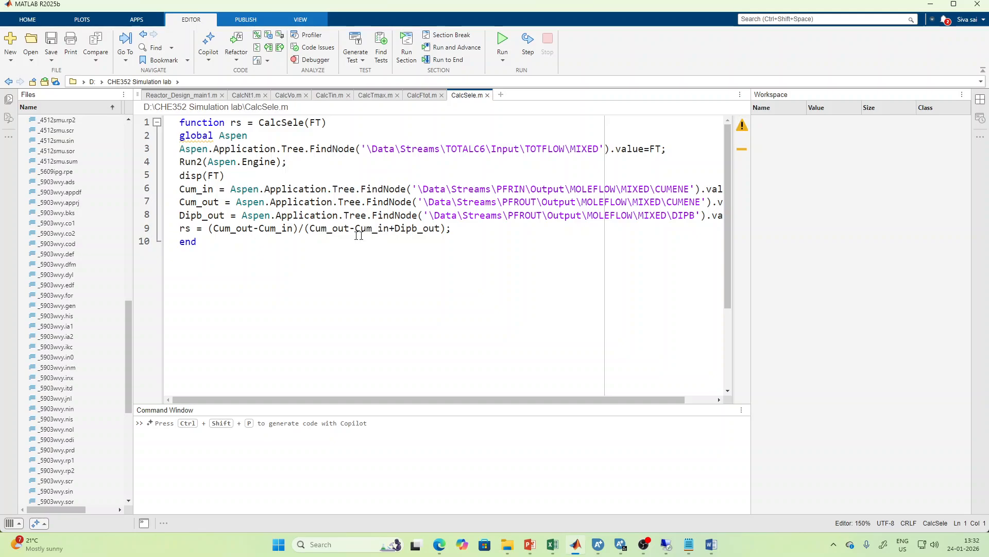
click(426, 100)
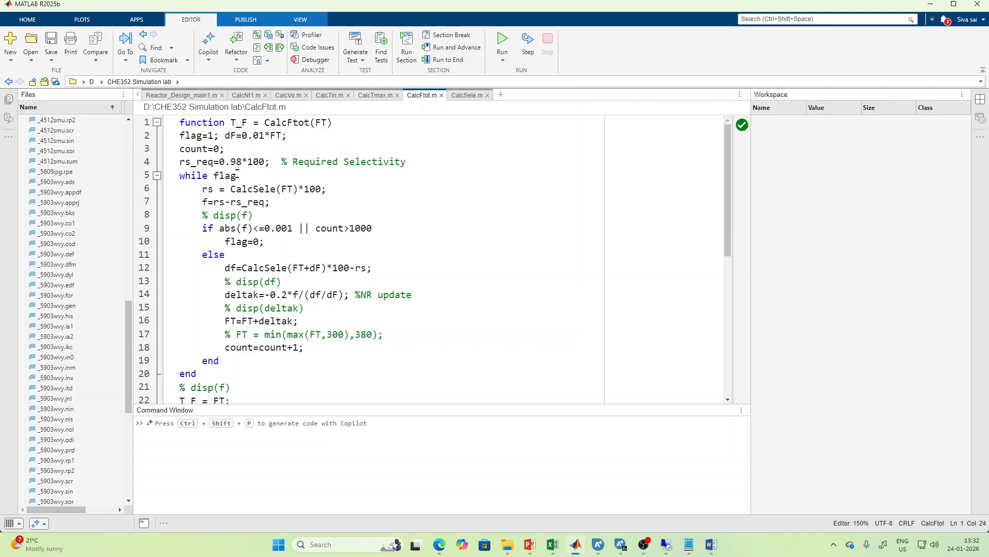
click(467, 95)
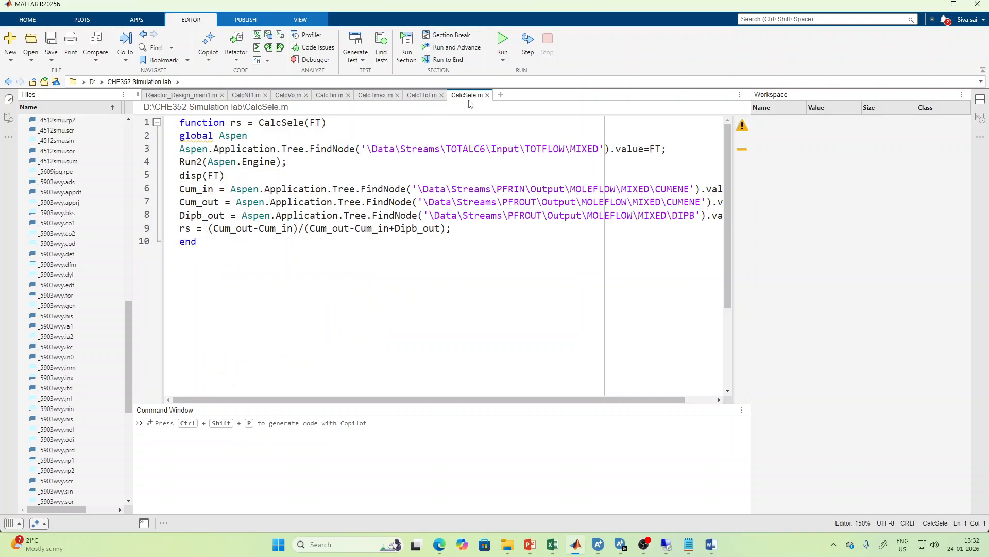
double_click(422, 95)
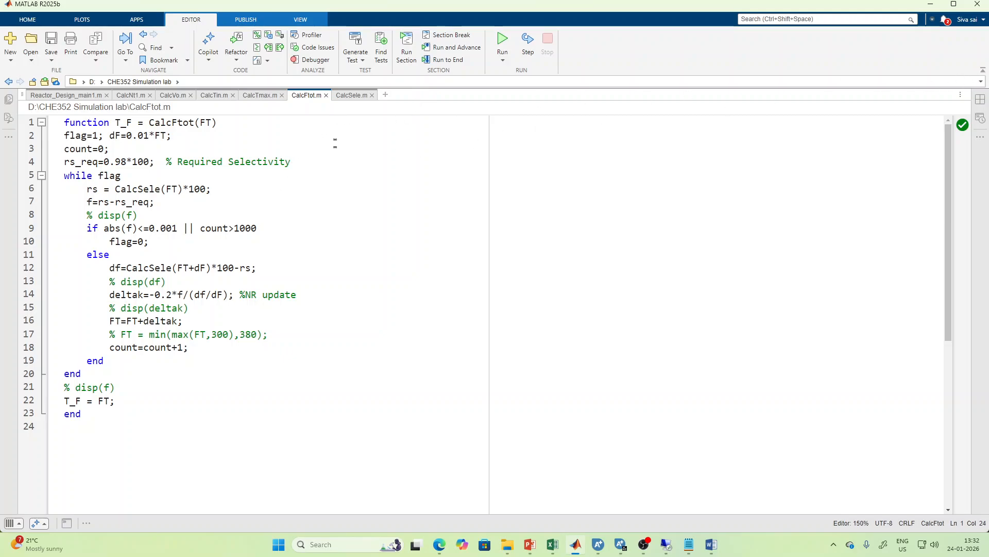
Restore the editor layout, end the count1=count1+1 line in Reactor_Design_main1.m with a semicolon, and review the script's closing loop and display lines.
double_click(309, 95)
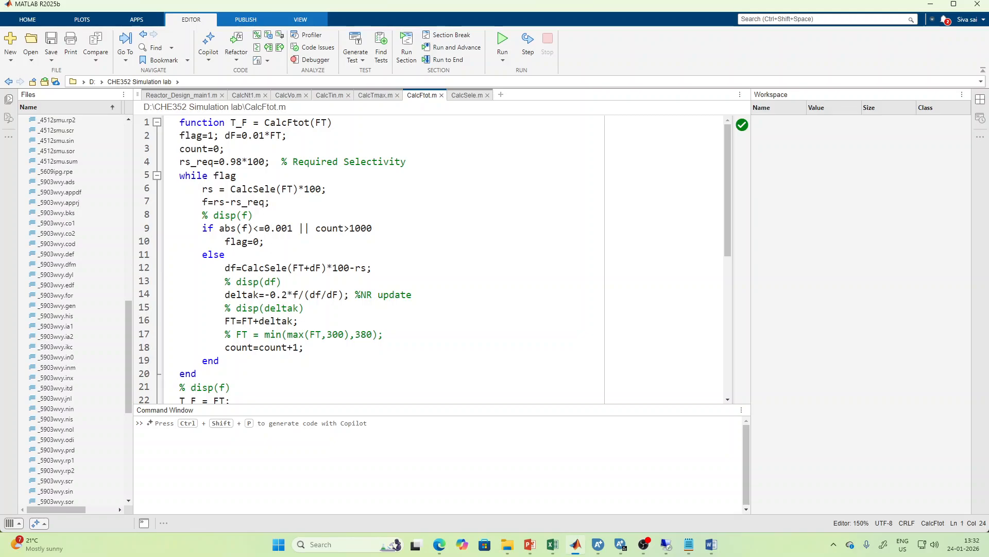
click(181, 95)
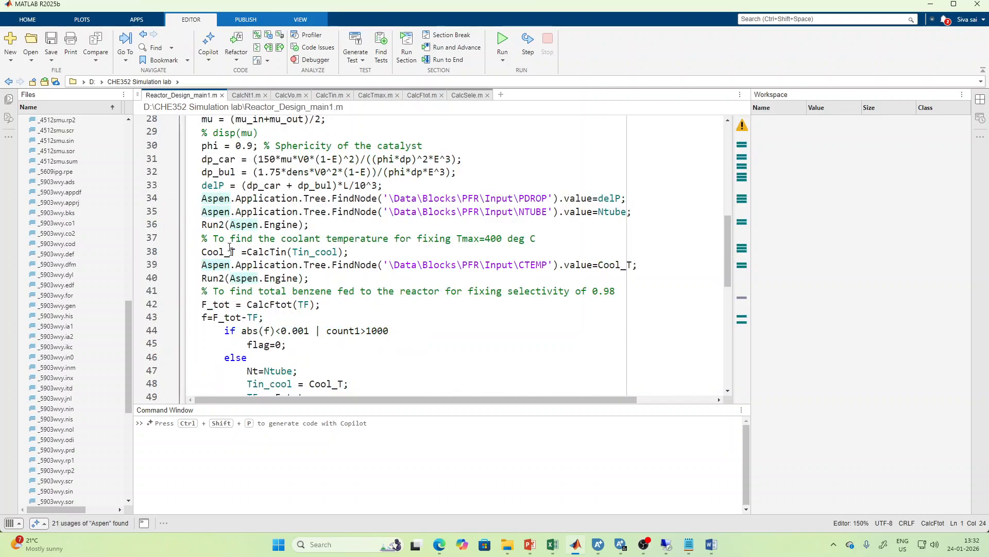
scroll(234, 252, down, 5)
scroll(234, 252, up, 2)
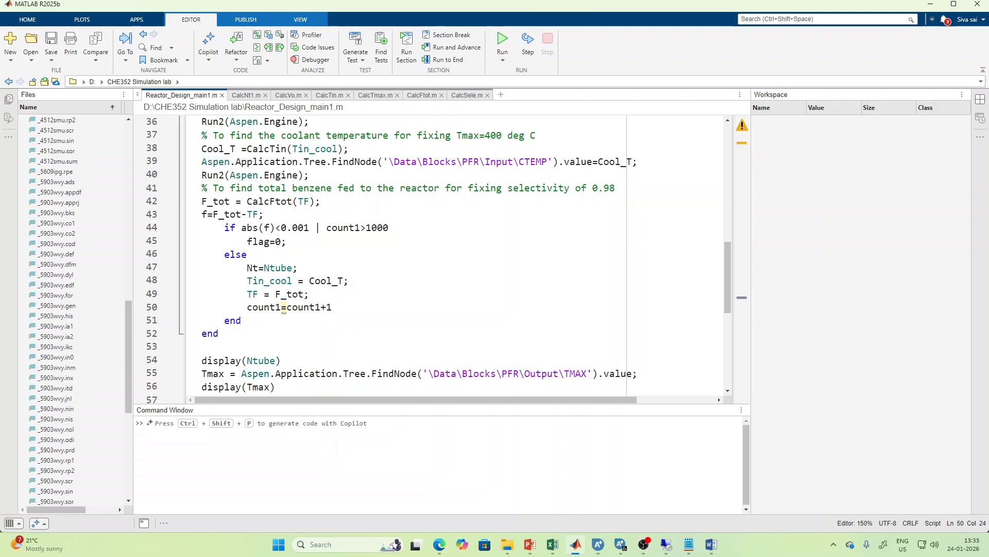
text(;)
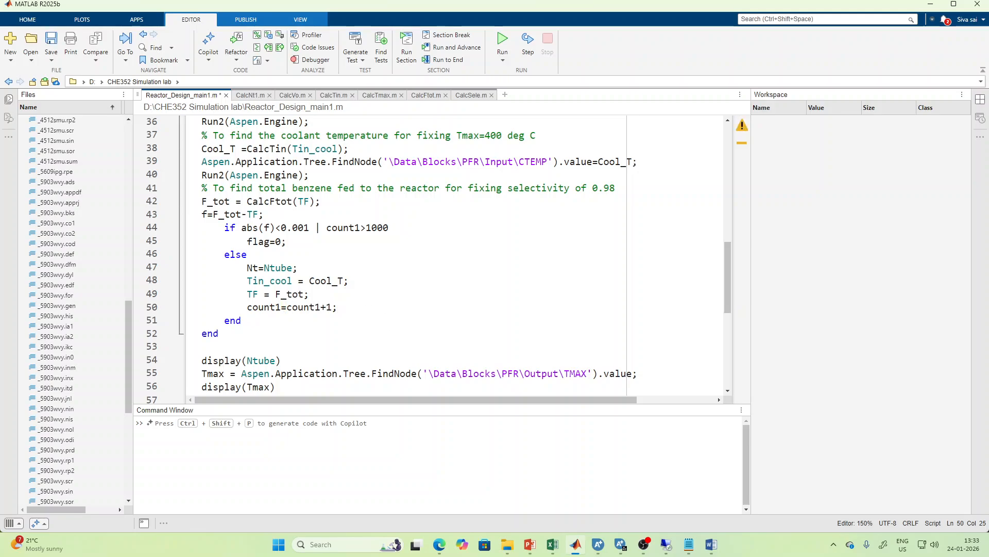
scroll(250, 272, down, 5)
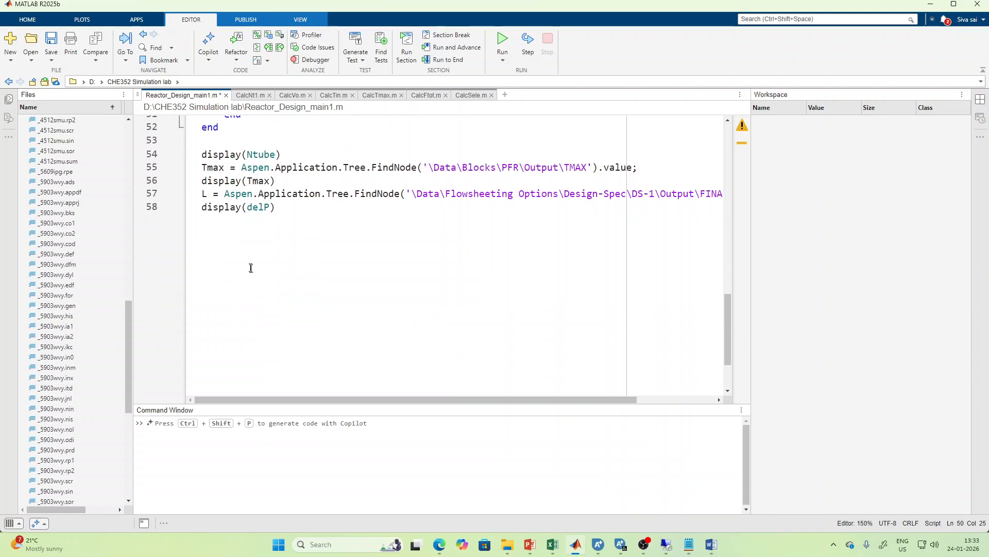
scroll(249, 272, up, 4)
scroll(237, 230, up, 9)
scroll(237, 230, down, 9)
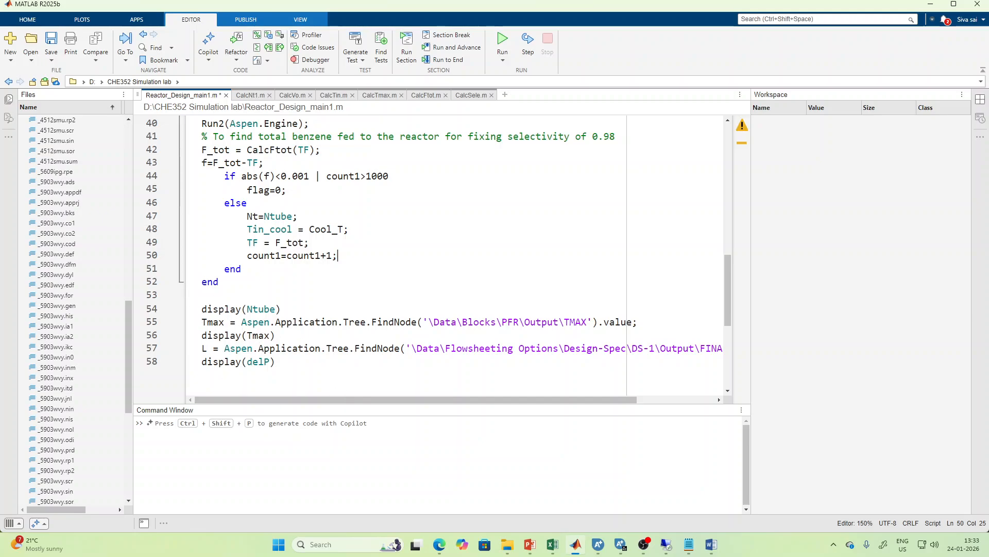
click(397, 203)
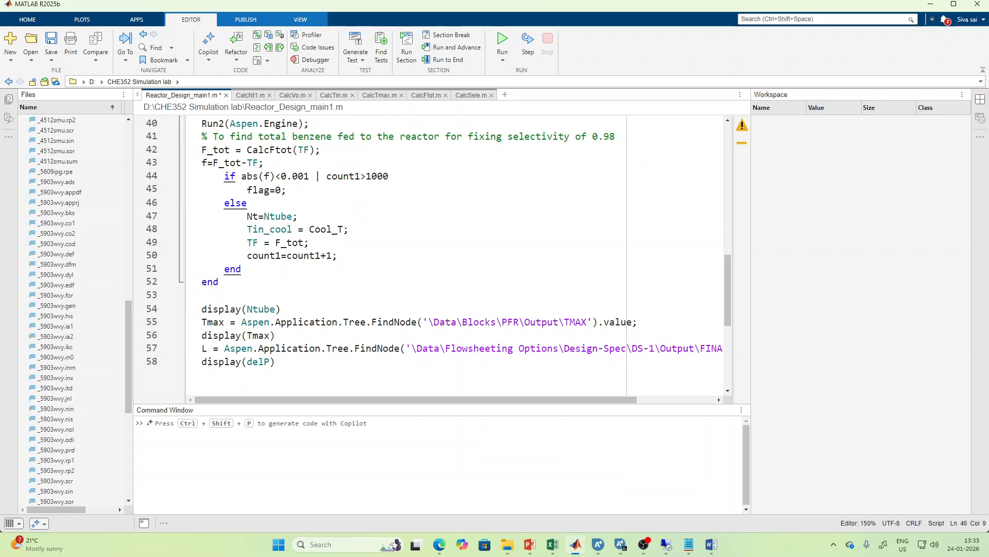
Switch to Aspen Plus, close every tab of the cumene reactor file except the main flowsheet, and return to MATLAB.
mouse_move(598, 541)
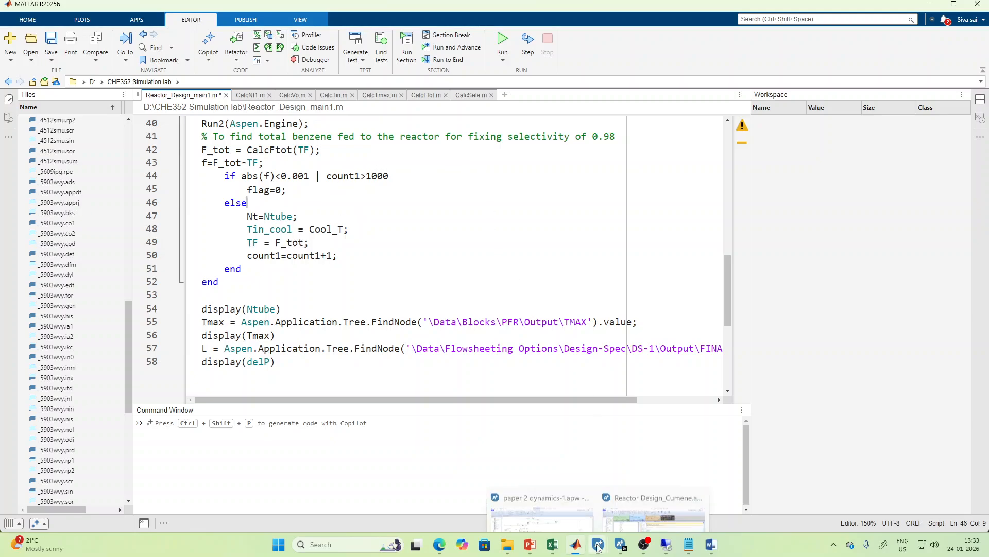
click(545, 485)
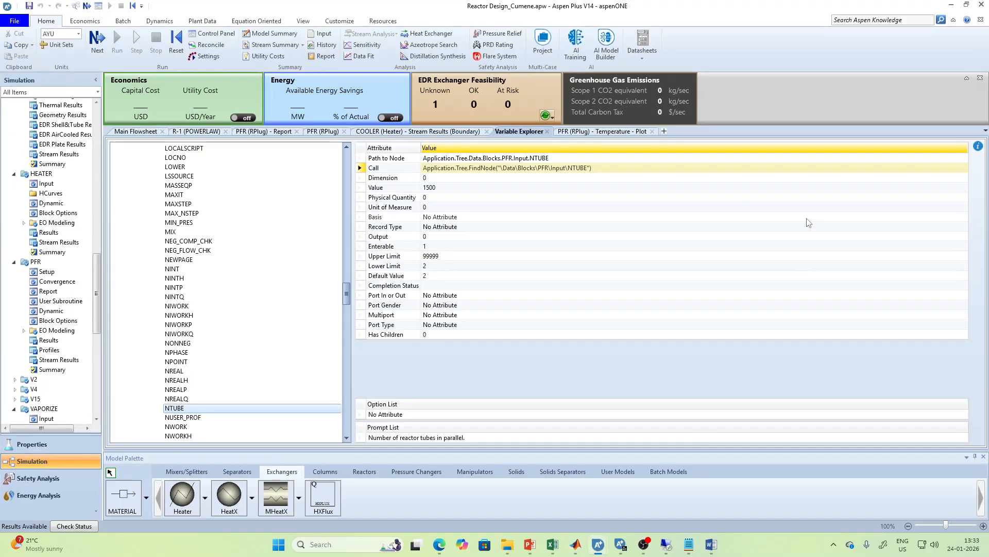
right_click(135, 131)
click(157, 149)
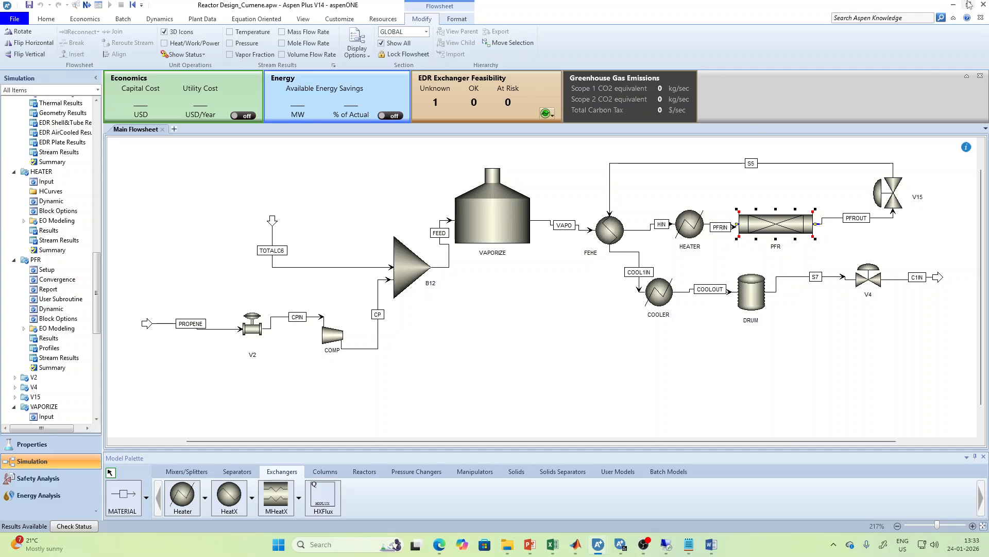
click(980, 17)
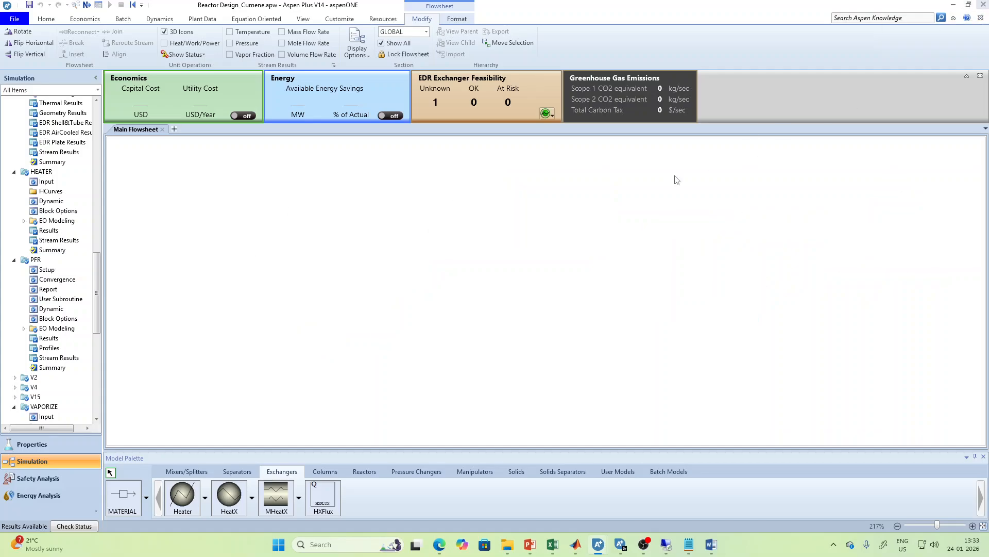
key(alt+Tab)
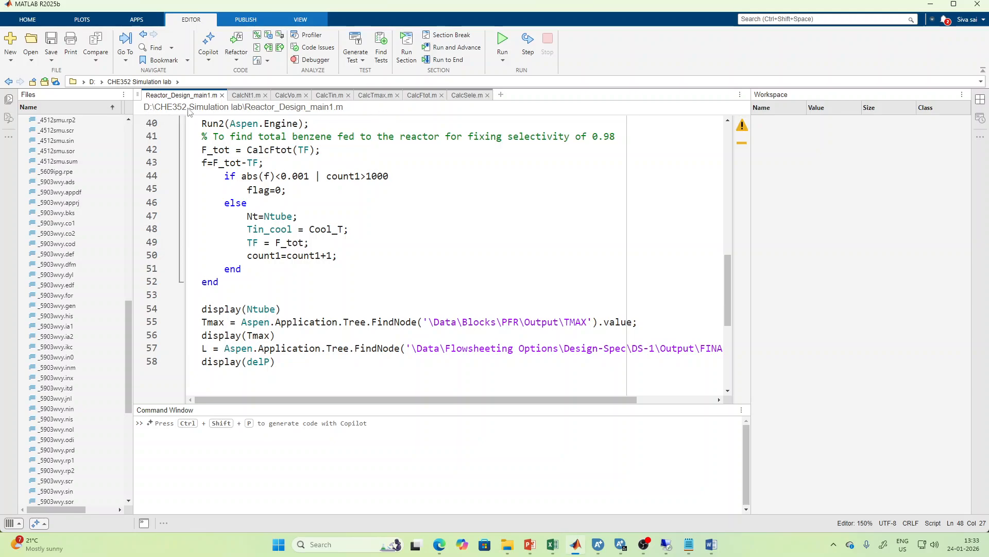
Run Reactor_Design_main1.m and compare the printed iterations with the disp calls in CalcVo.m, CalcTmax.m and CalcSele.m and the loop in CalcNt1.m.
click(502, 45)
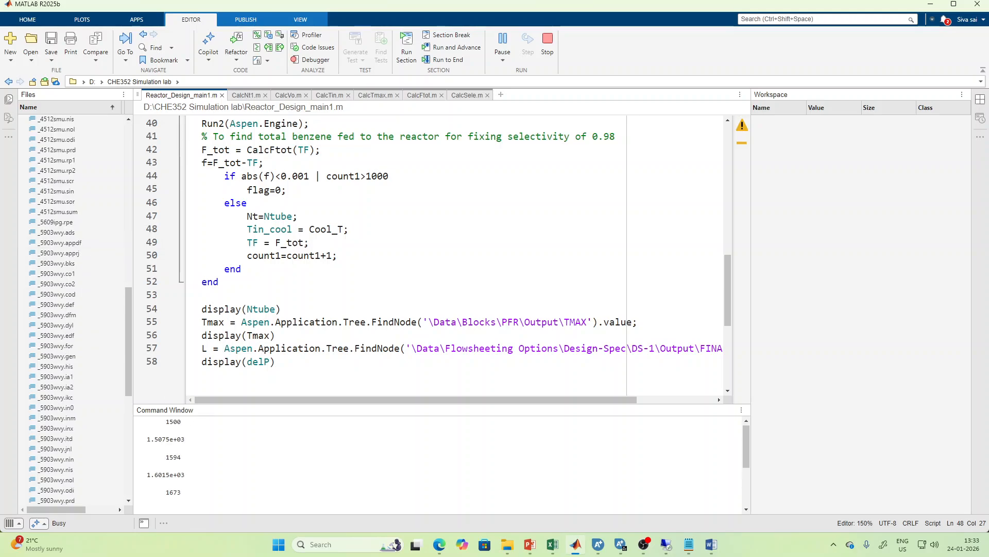
click(293, 97)
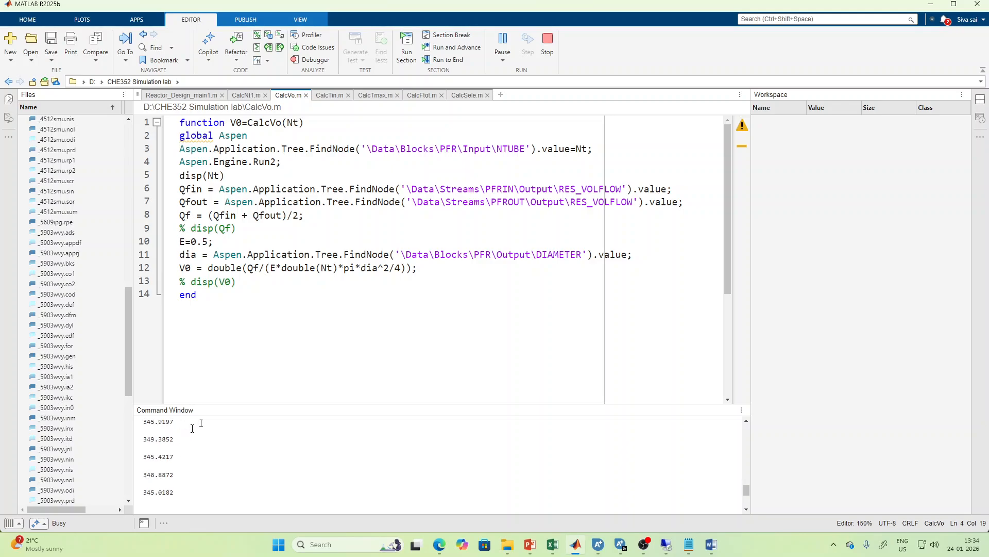
click(375, 96)
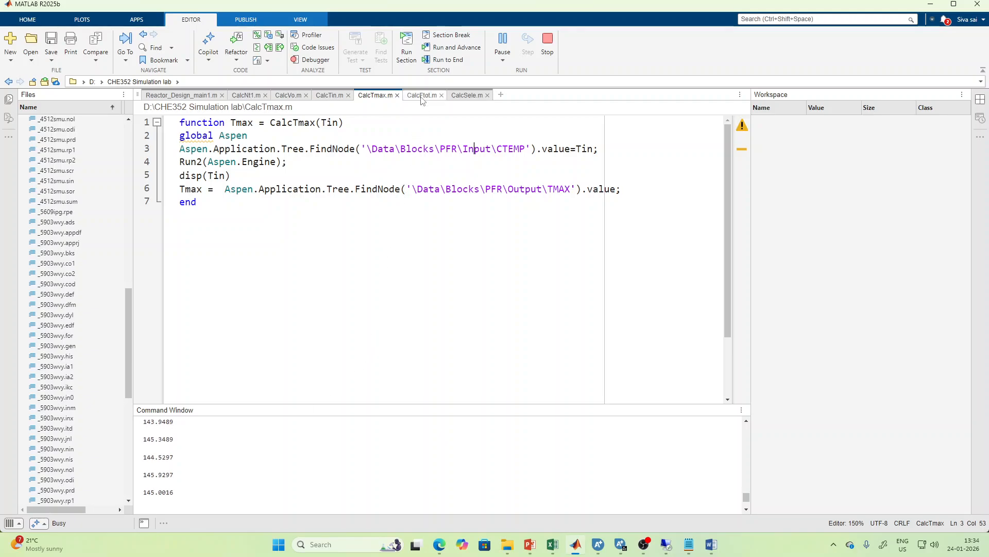
double_click(471, 97)
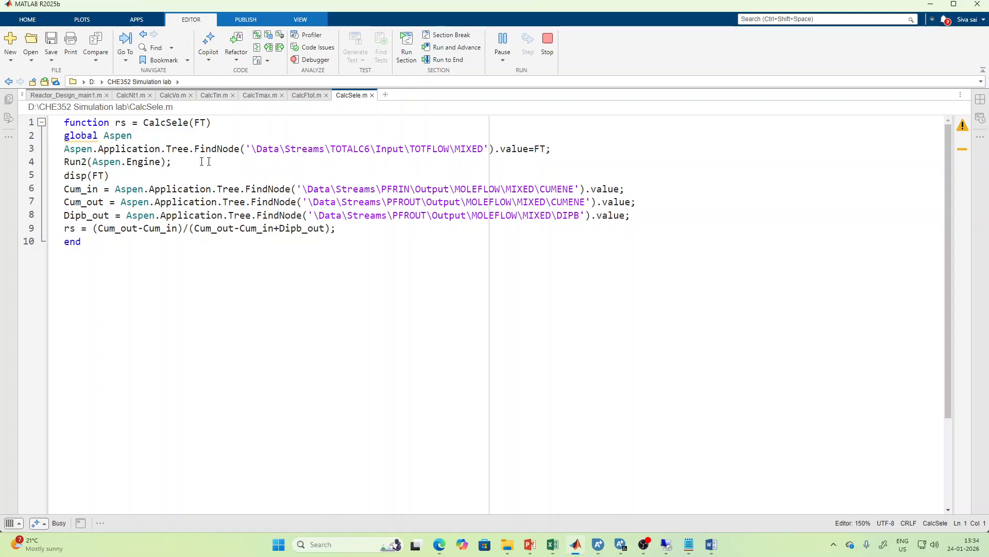
double_click(352, 96)
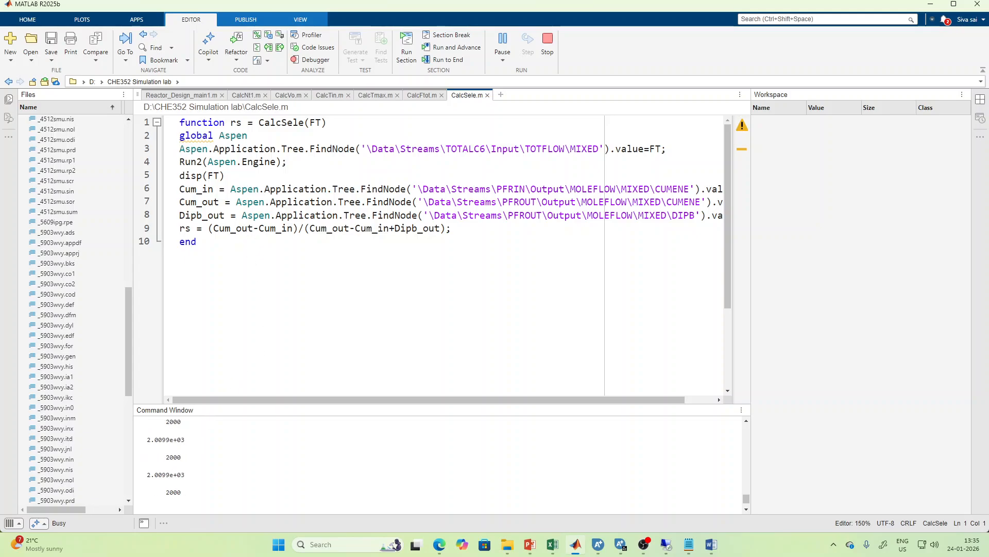
click(204, 96)
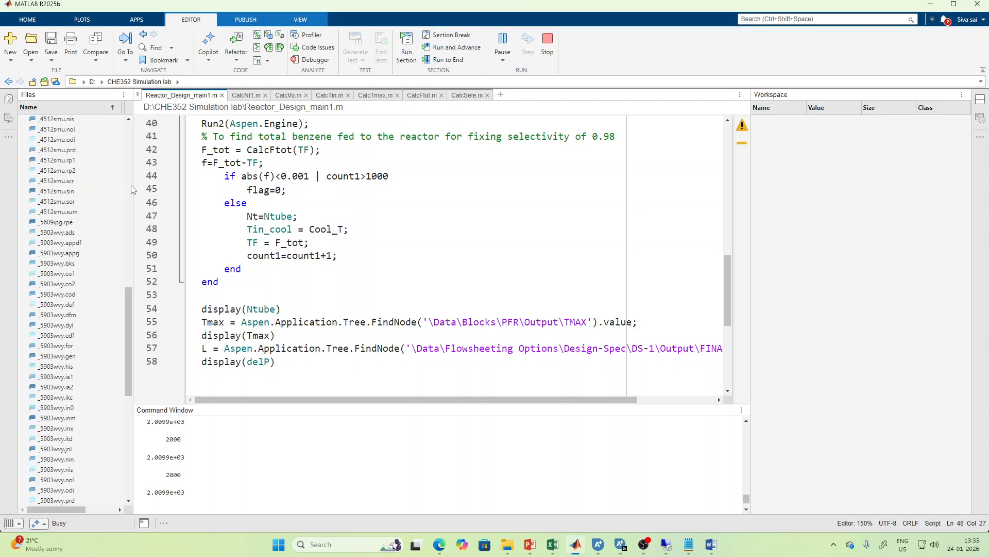
click(244, 96)
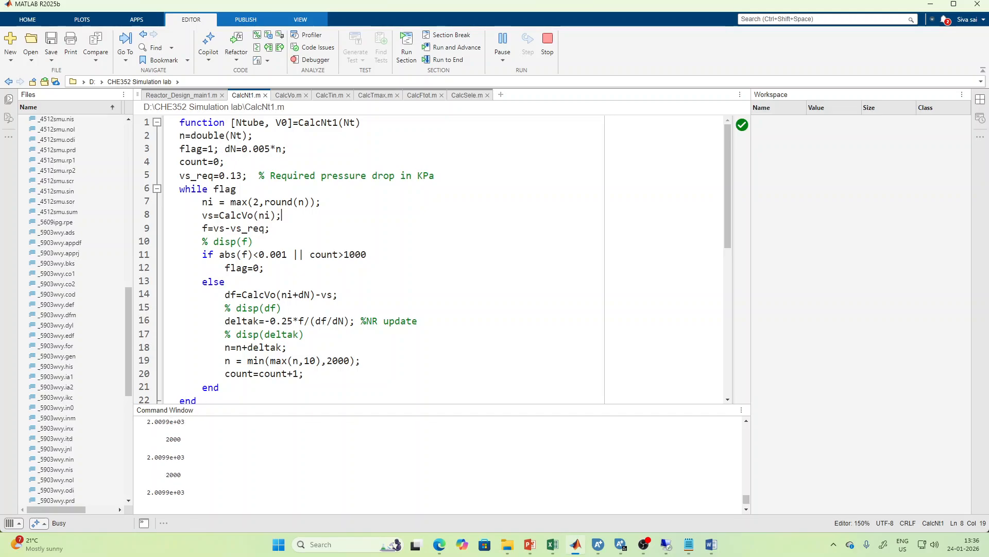
click(180, 136)
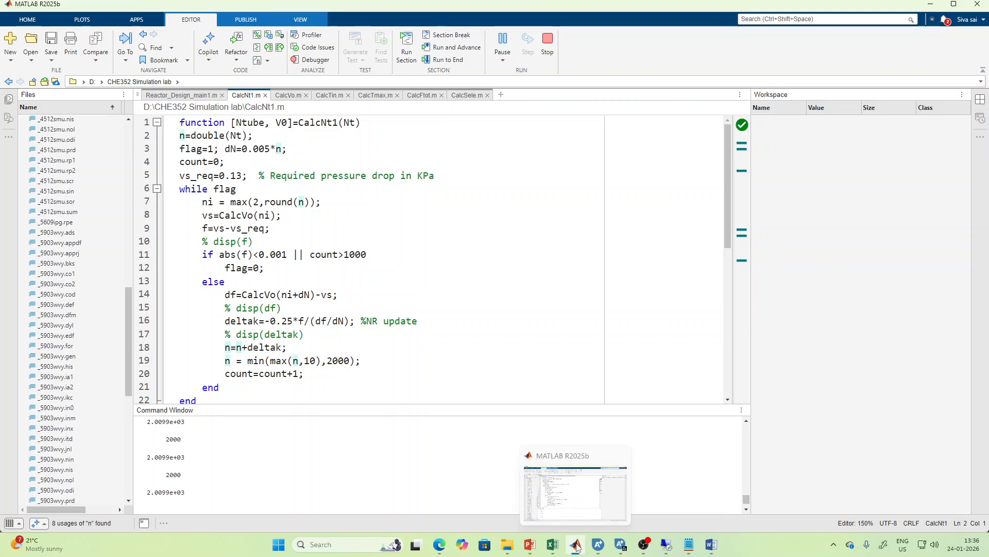
mouse_move(645, 544)
click(649, 494)
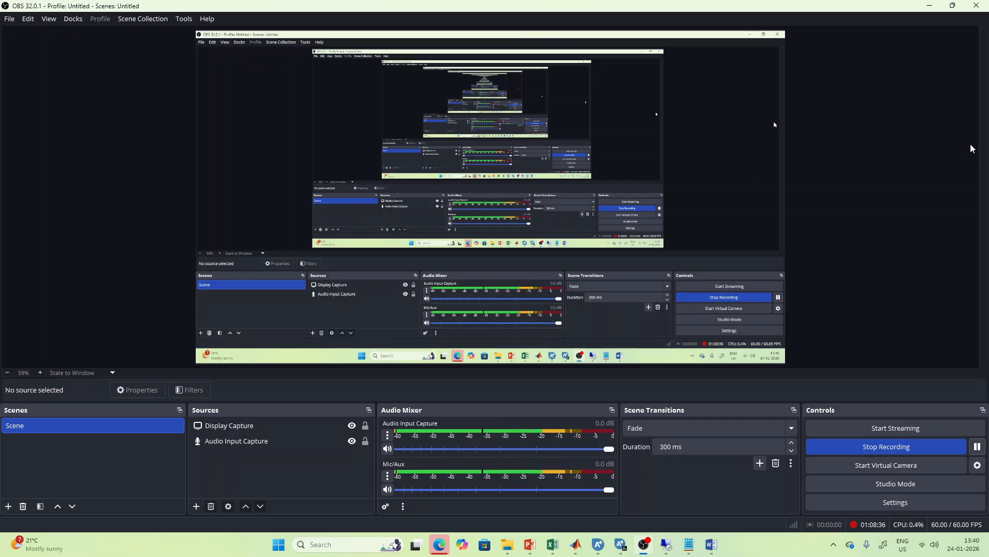
click(930, 6)
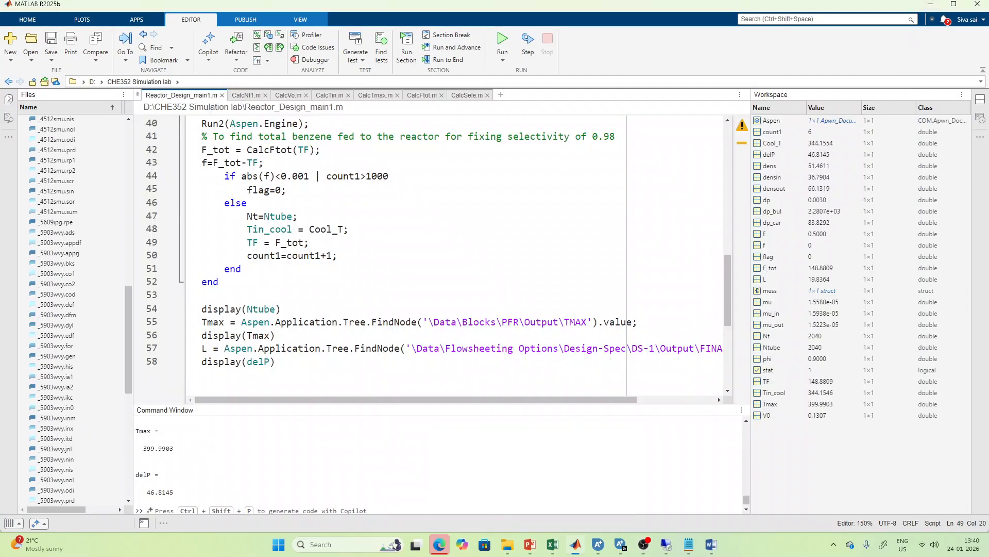
Examine the final iteration values and the Ntube, Tmax and delP results in the Command Window.
scroll(544, 460, up, 3)
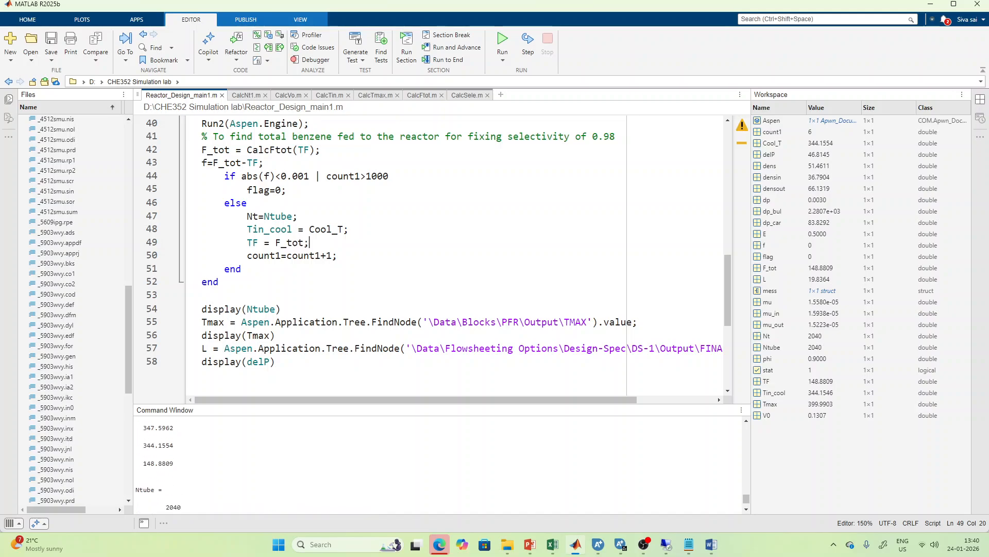
scroll(170, 458, down, 2)
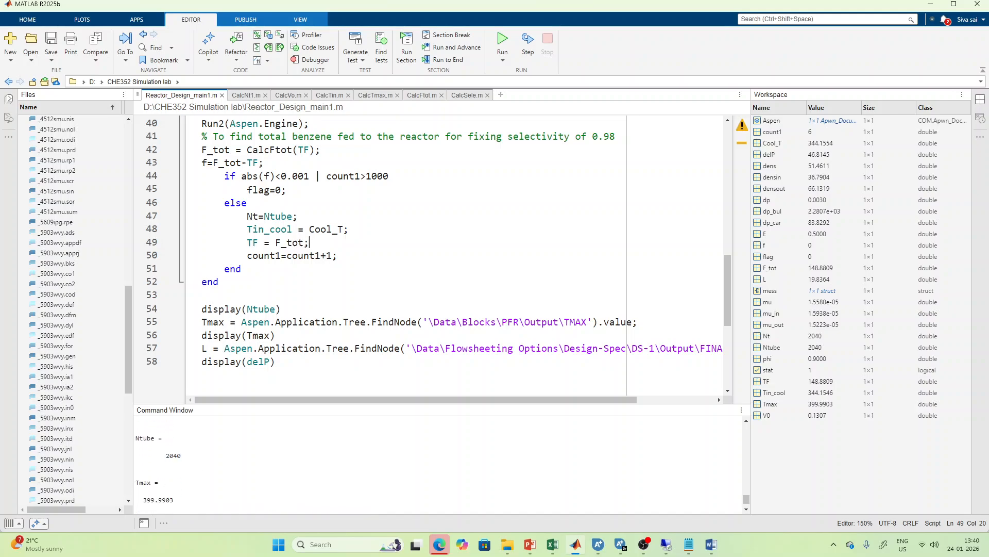
click(166, 455)
scroll(167, 456, down, 2)
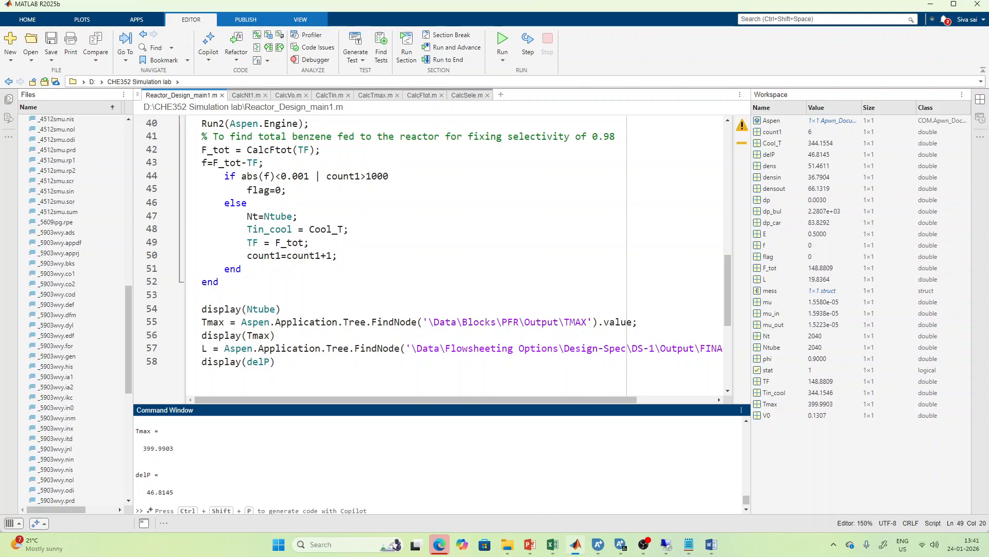
scroll(170, 456, down, 2)
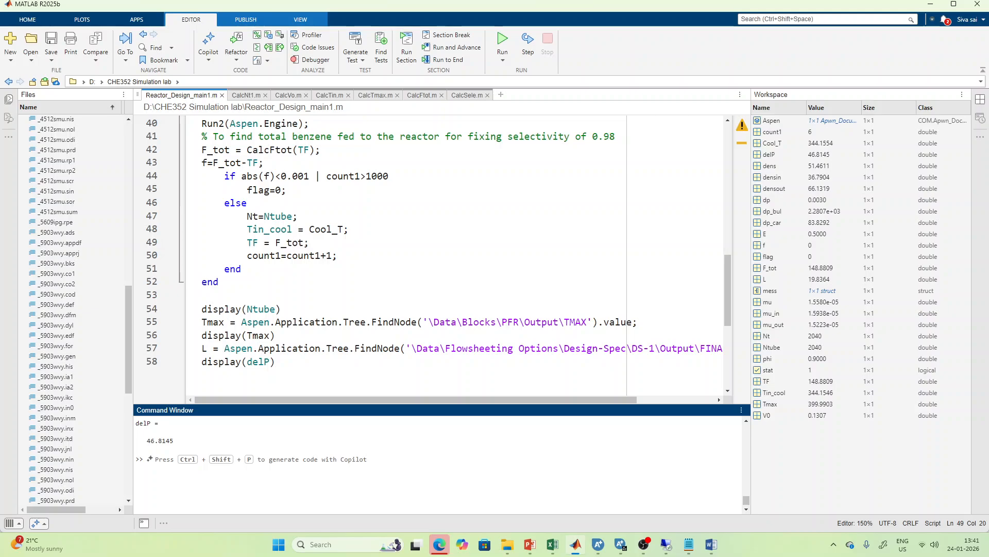
scroll(217, 451, down, 1)
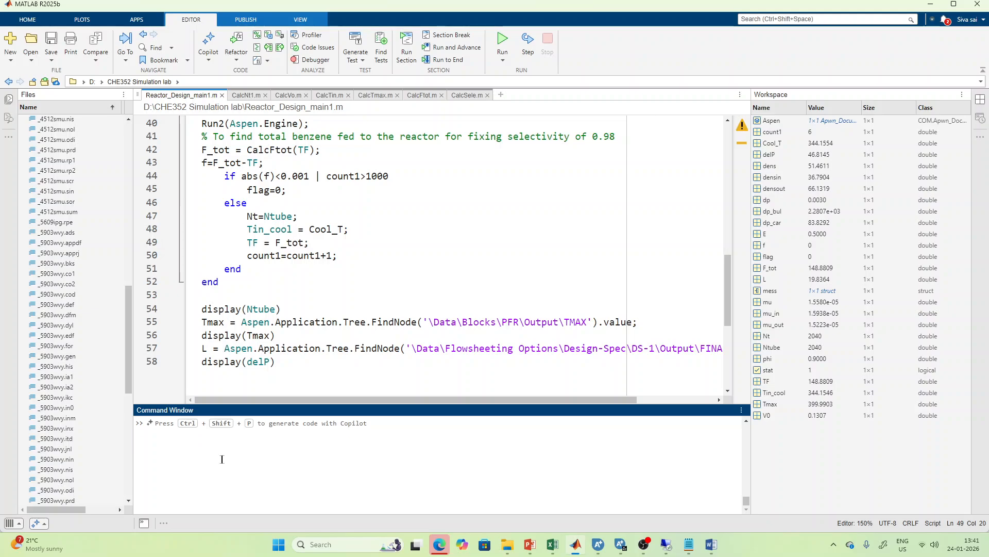
scroll(217, 456, up, 3)
scroll(217, 456, up, 1)
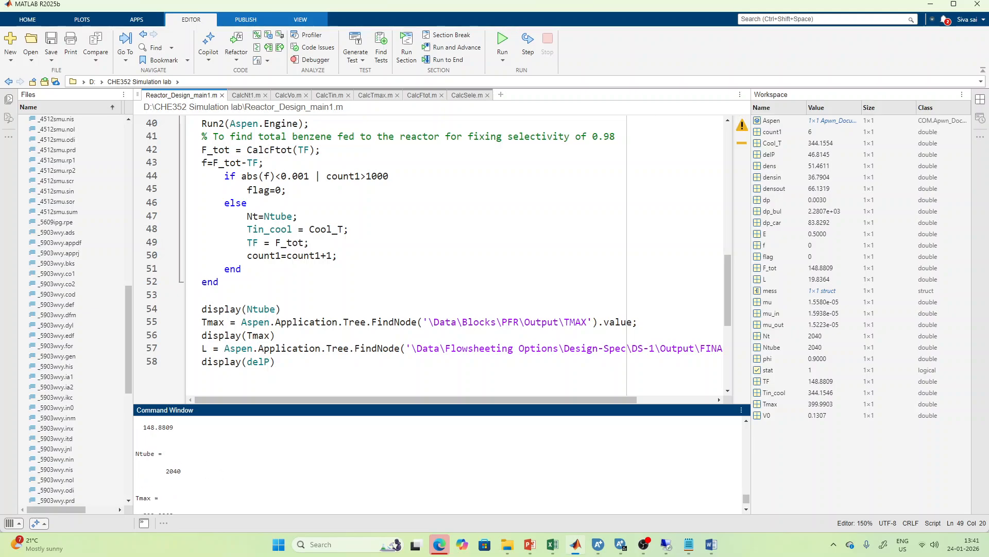
scroll(231, 487, up, 2)
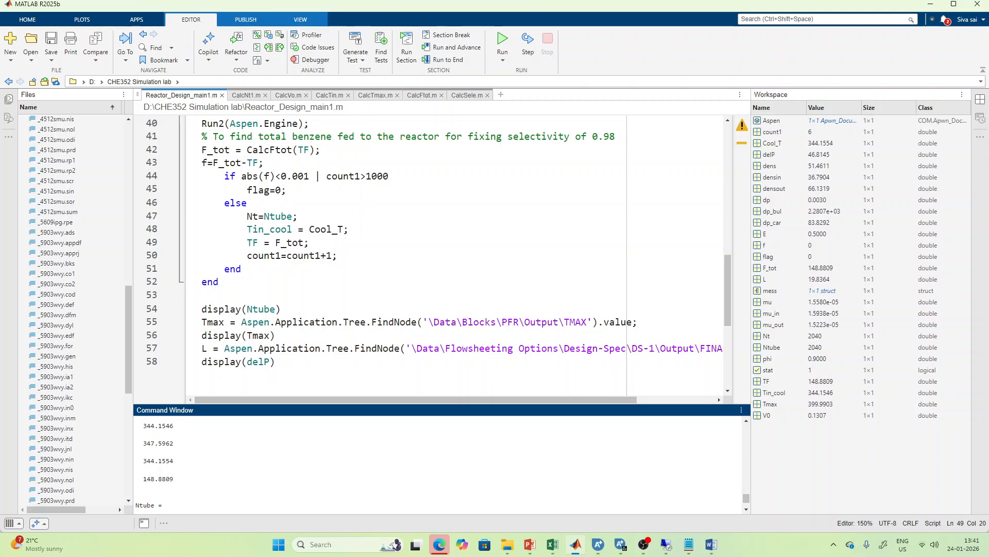
Inspect the tube-count limit line in CalcNt1.m, undo the accidental text move there, and return to the main script.
click(245, 96)
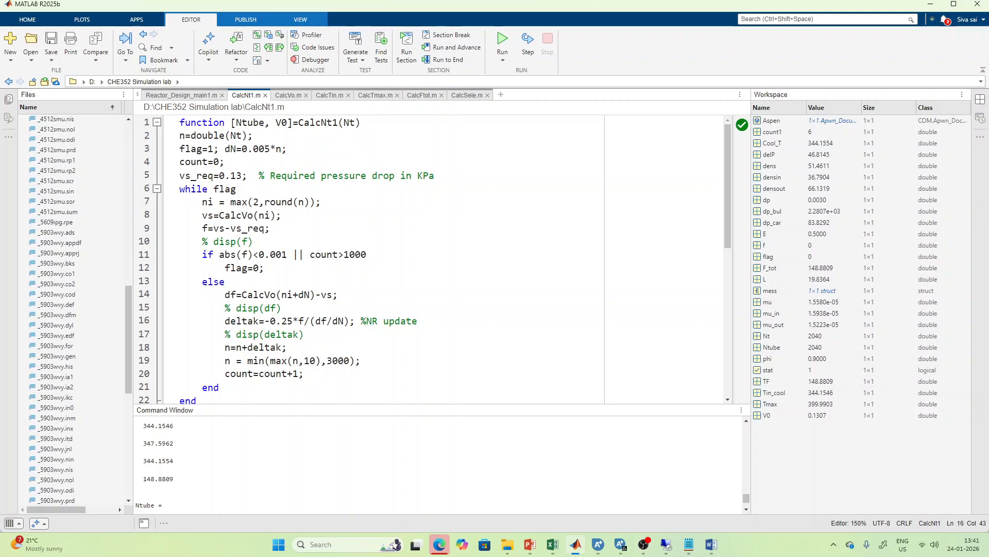
drag(219, 360, 356, 360)
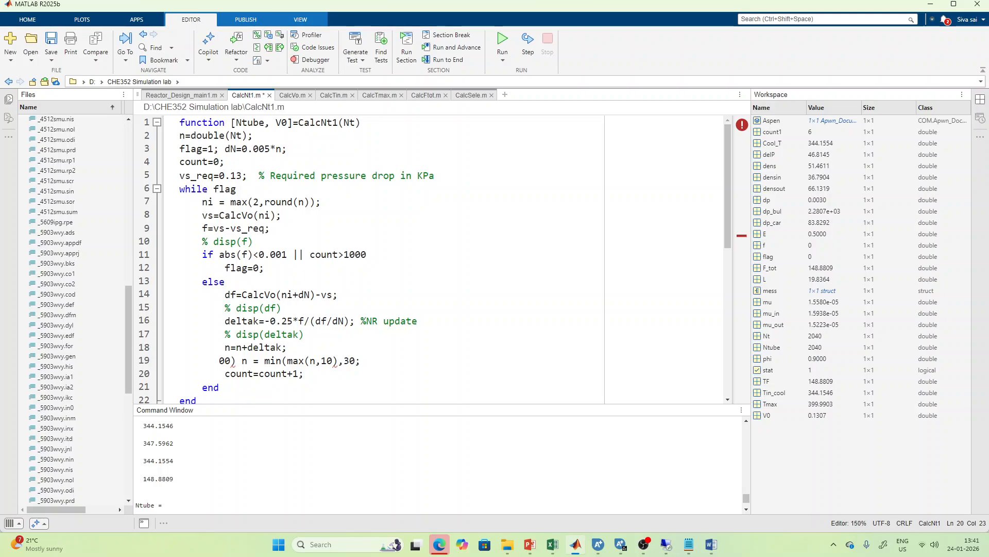
key(ctrl+z)
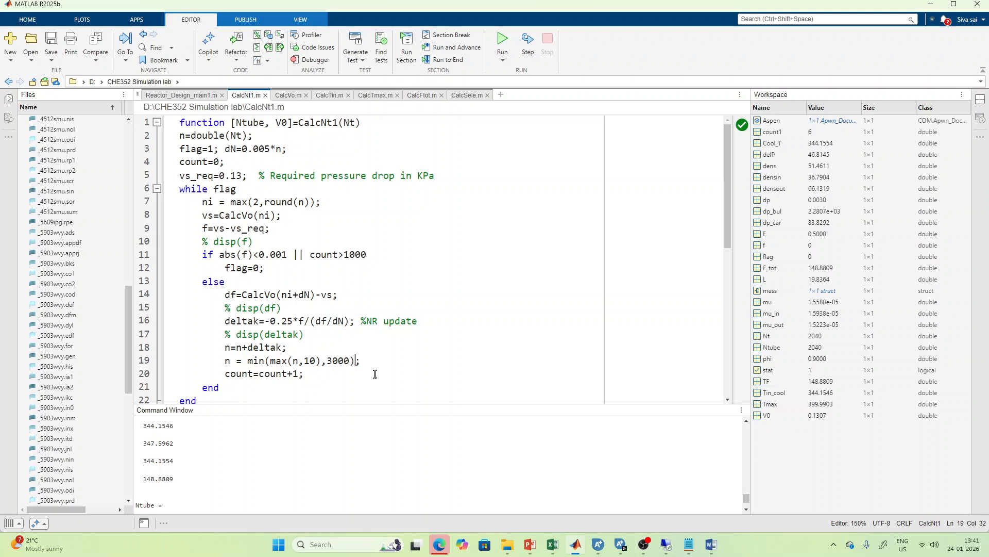
click(180, 95)
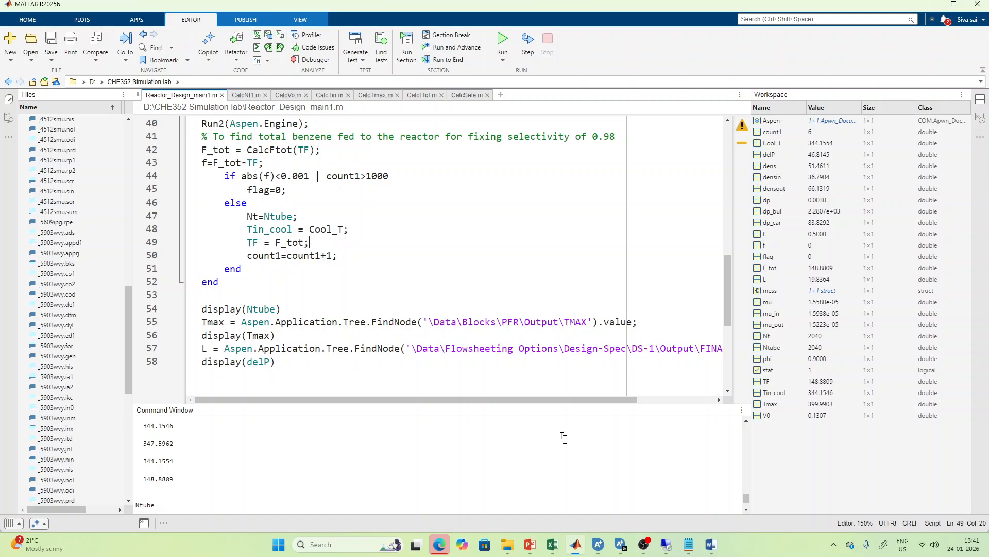
click(644, 545)
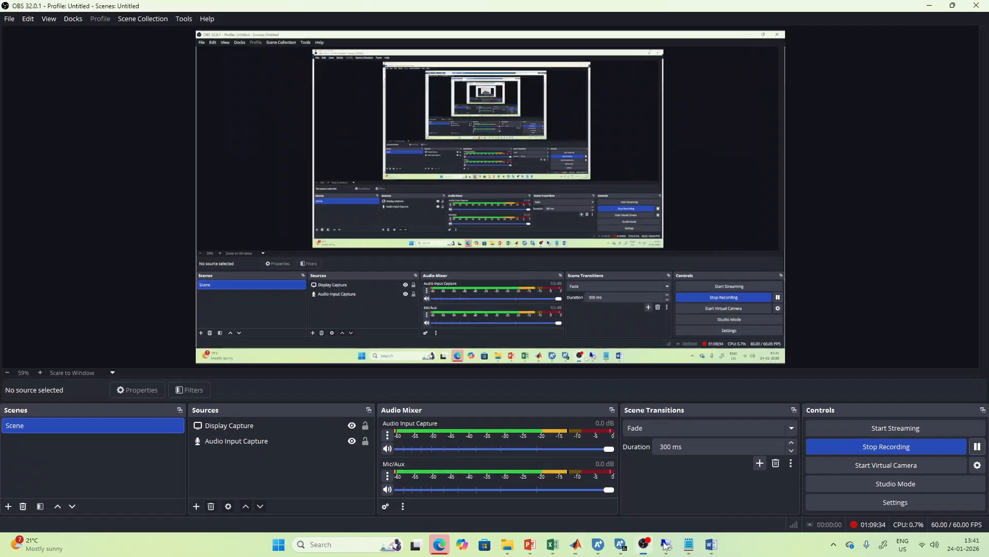